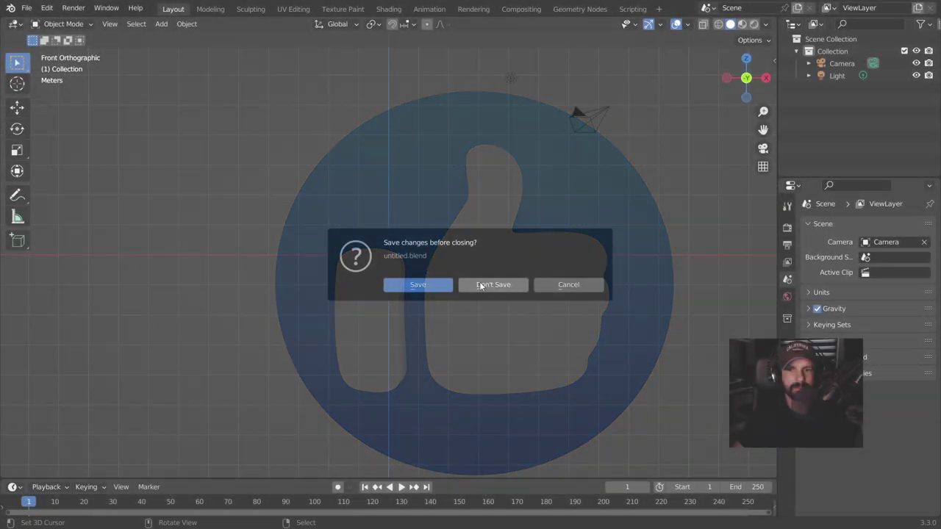
# - Start a new General scene without saving the previous file
pyautogui.click(480, 286)
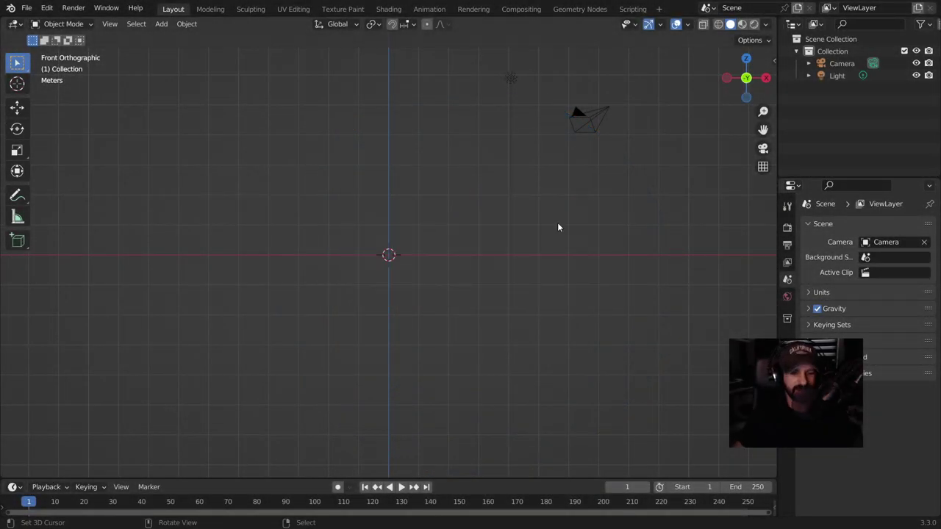
# - Add the Spartan helmet picture as a reference image in the front view
pyautogui.hotkey('shift', 'a')
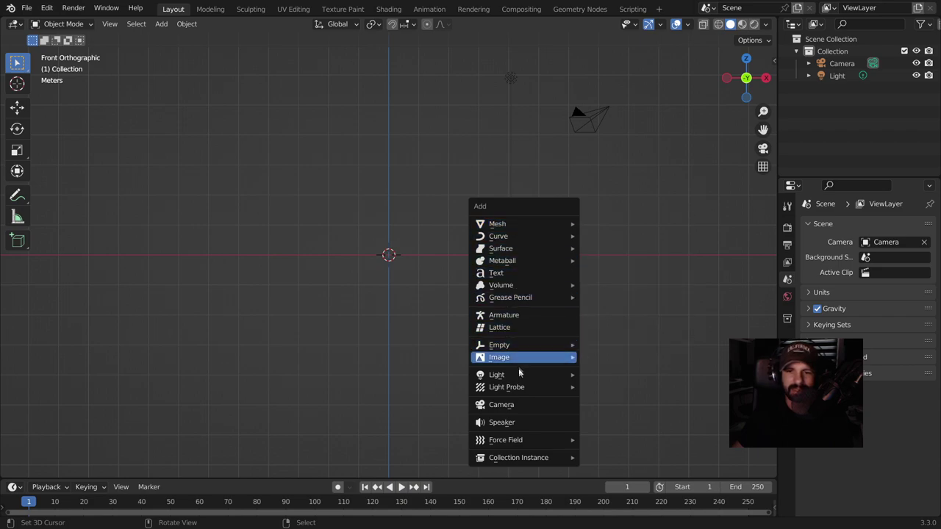
pyautogui.moveTo(514, 357)
pyautogui.click(603, 360)
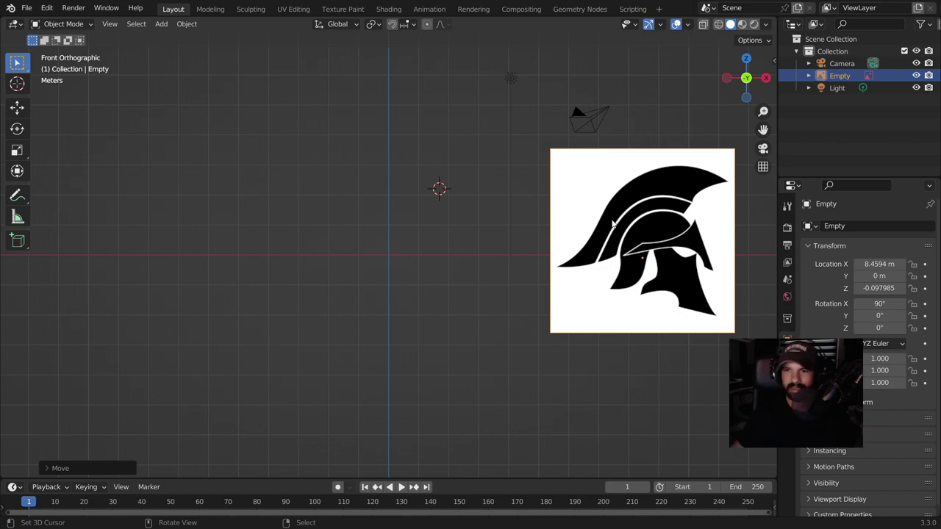
pyautogui.scroll(-1, 657, 315)
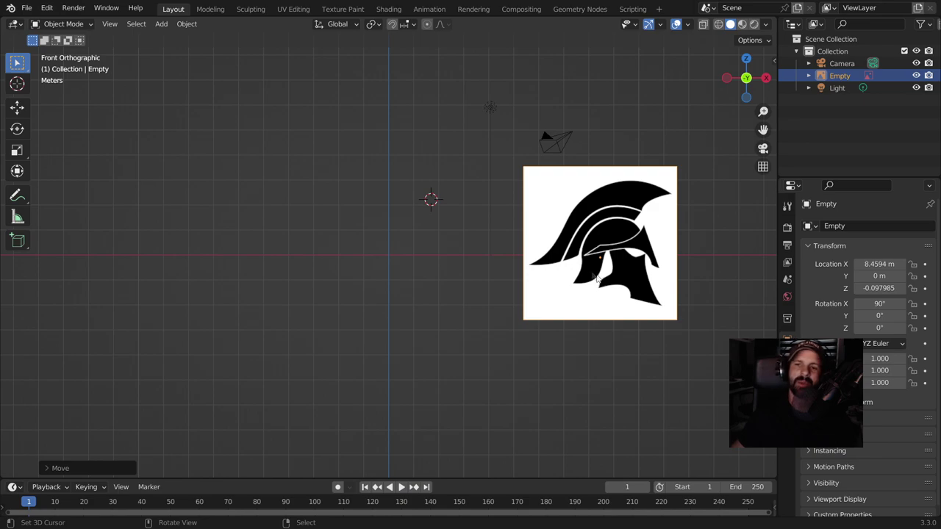
# - Move the helmet reference image up and right to X 10.713 m, Z 0.25476 m
pyautogui.keyDown('shift'); pyautogui.rightClick(587, 309); pyautogui.keyUp('shift')
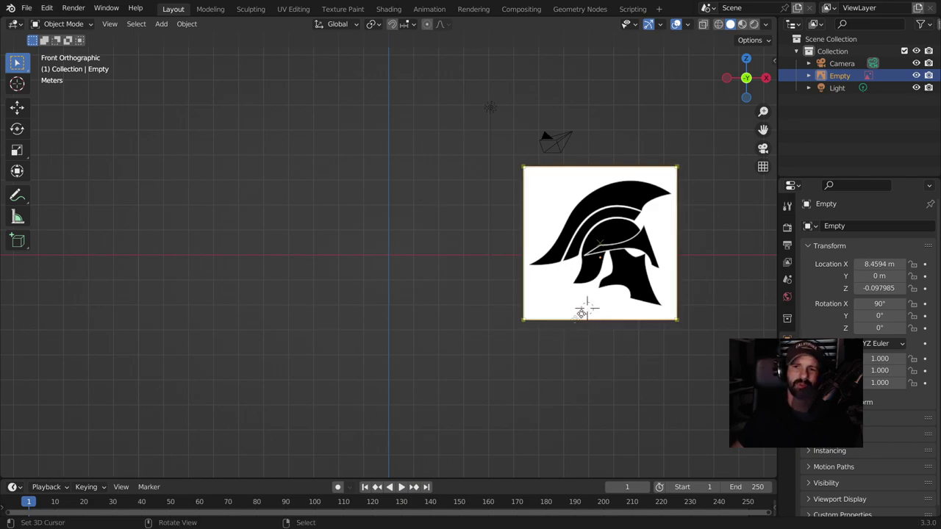
pyautogui.press('g')
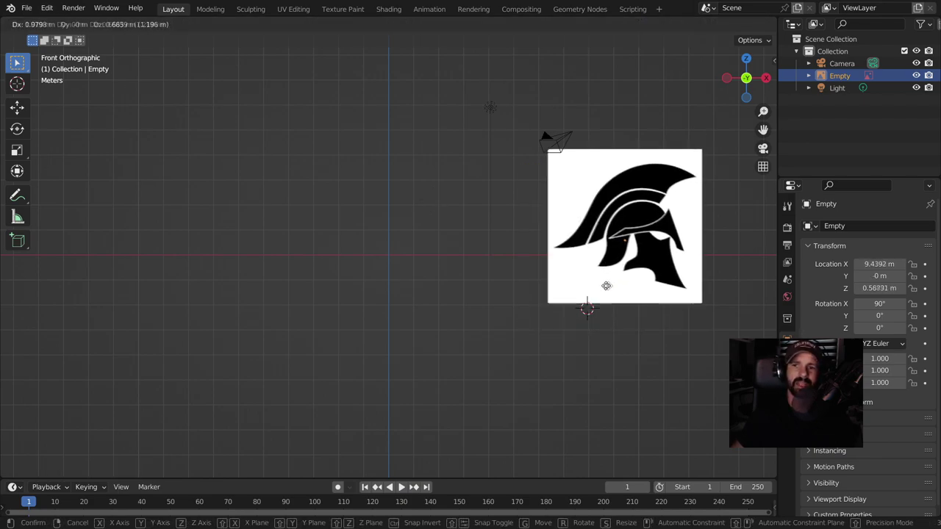
pyautogui.click(636, 298)
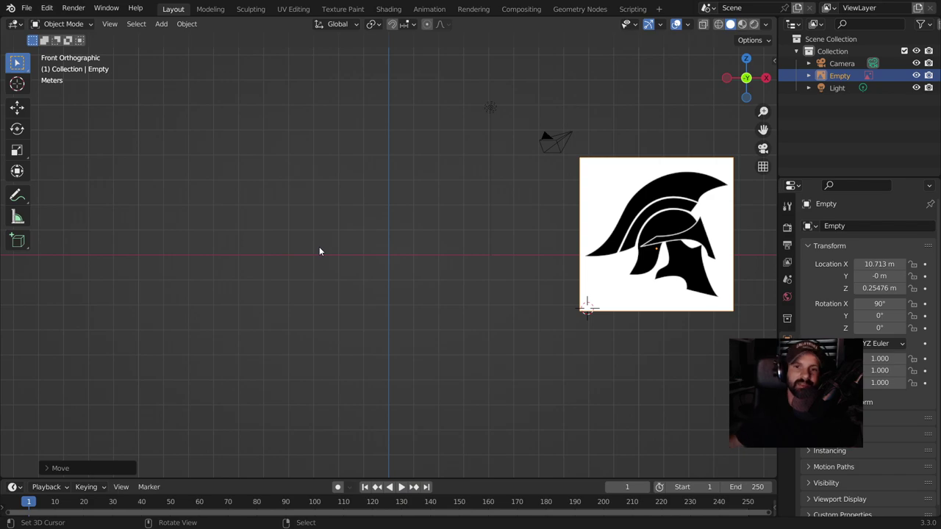
# - Place the 3D cursor at several spots, leave it left of the origin, and select the camera
pyautogui.click(387, 257)
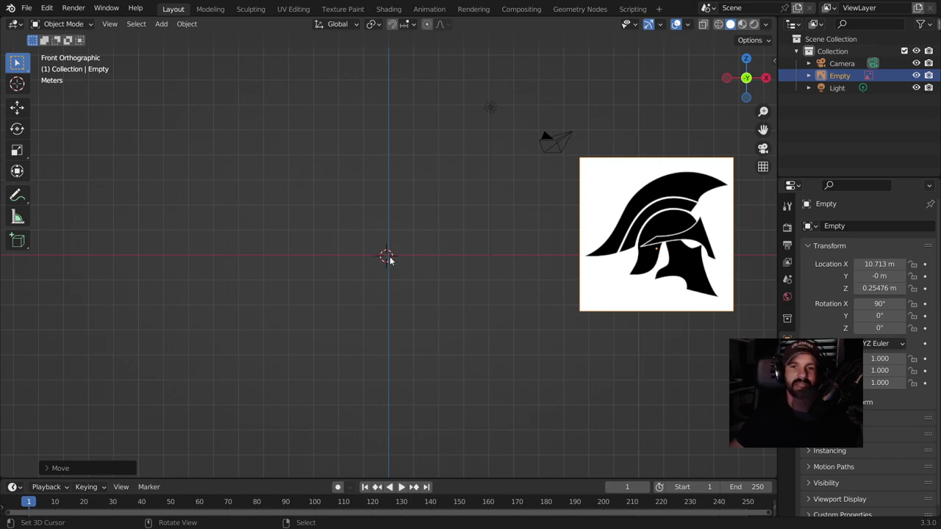
pyautogui.click(387, 214)
pyautogui.click(265, 209)
pyautogui.click(303, 327)
pyautogui.click(466, 279)
pyautogui.click(431, 210)
pyautogui.click(294, 195)
pyautogui.click(269, 274)
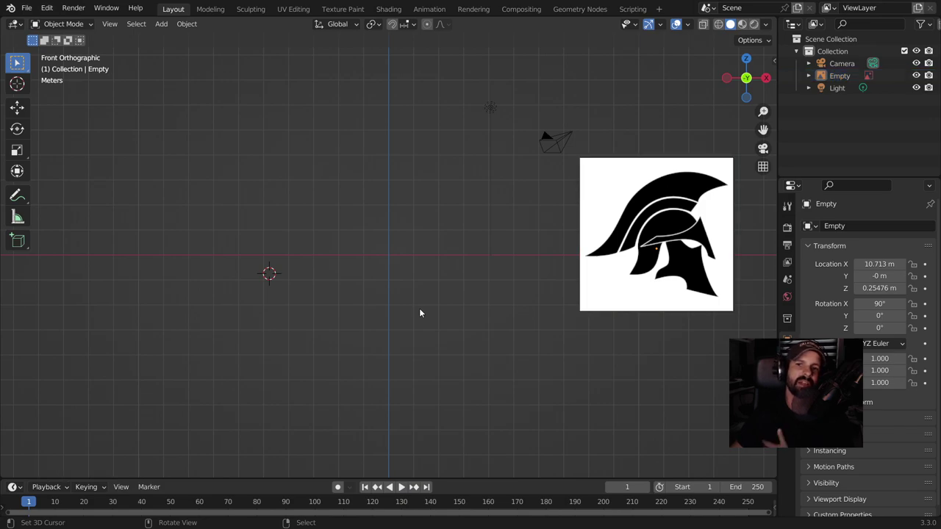
pyautogui.click(558, 144)
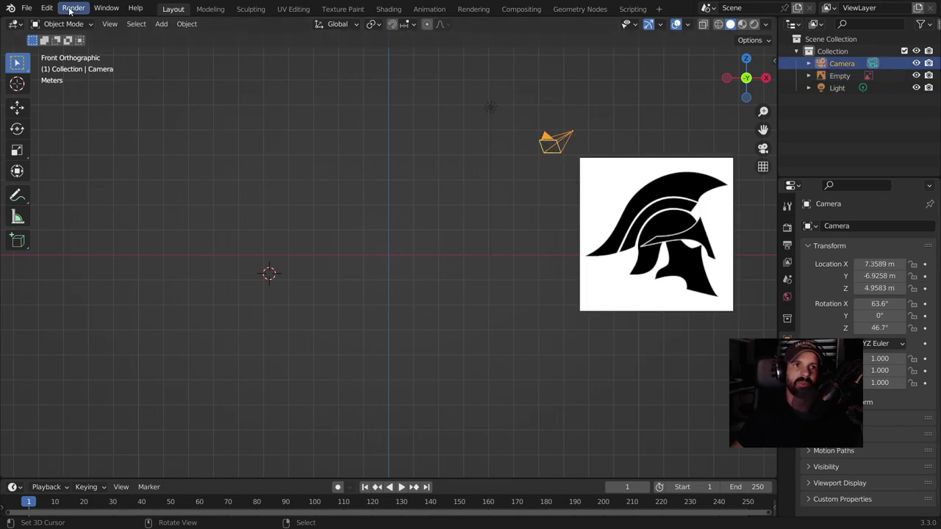
pyautogui.click(46, 8)
pyautogui.click(83, 182)
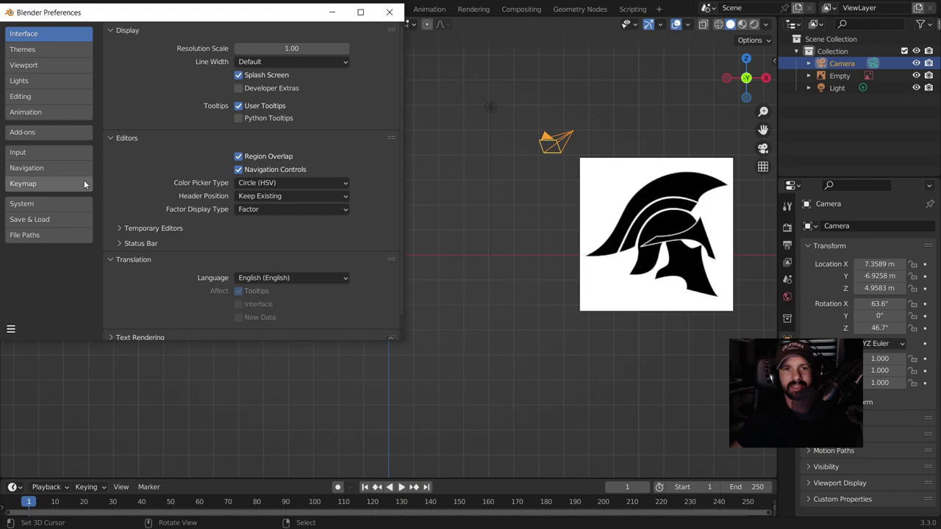
pyautogui.click(28, 167)
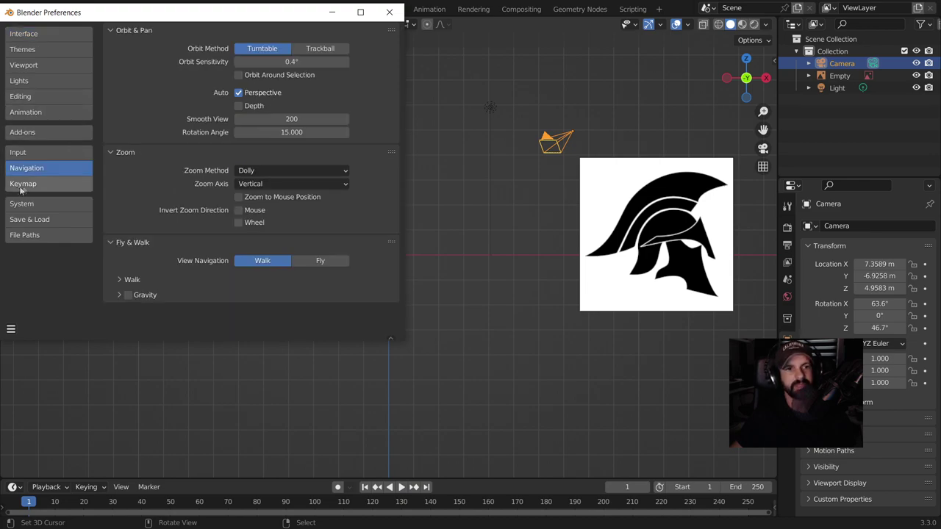
pyautogui.click(24, 185)
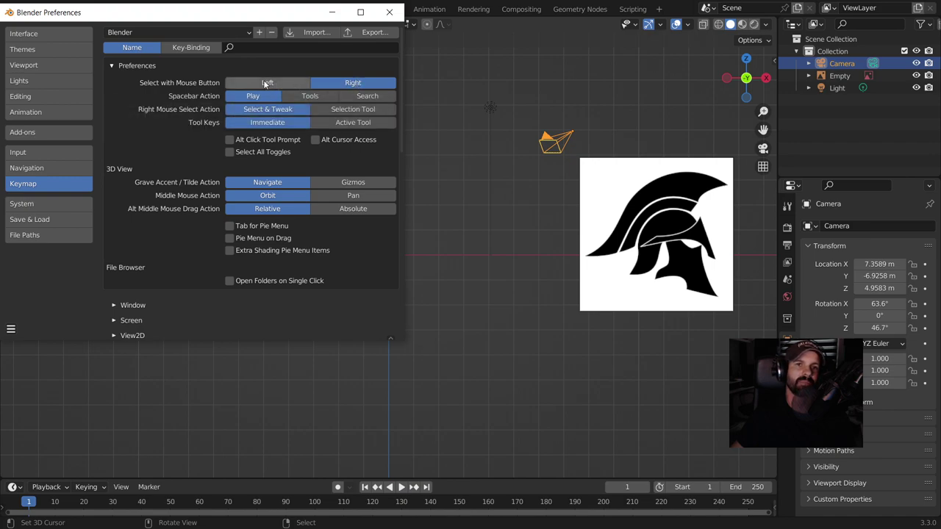
pyautogui.click(266, 83)
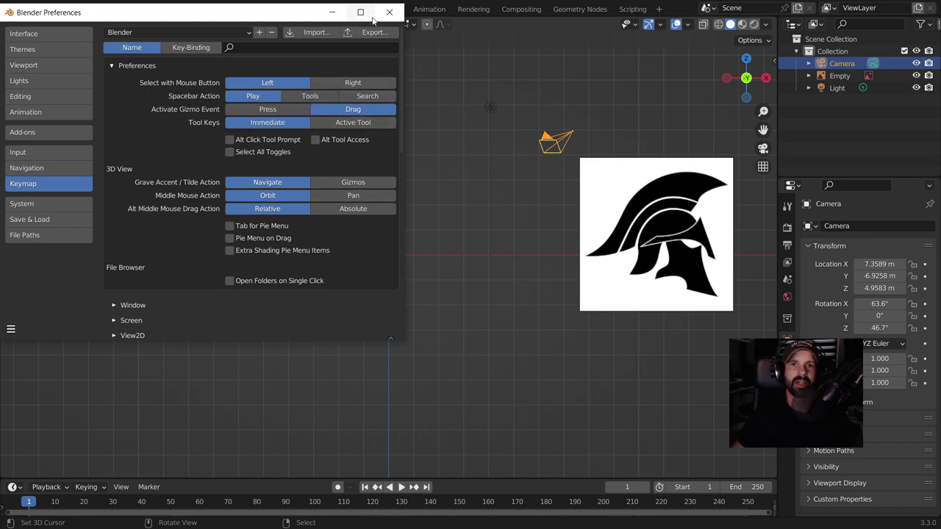
pyautogui.rightClick(471, 151)
pyautogui.rightClick(534, 254)
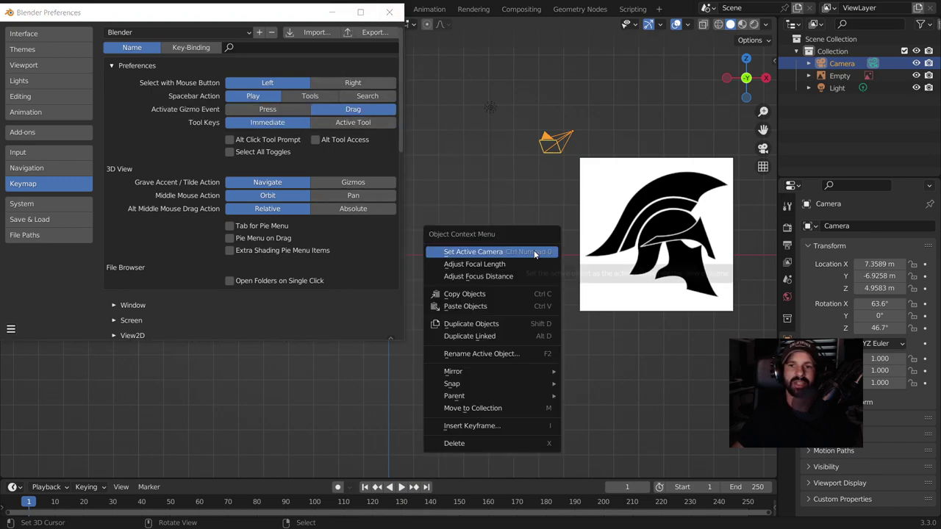
pyautogui.rightClick(488, 169)
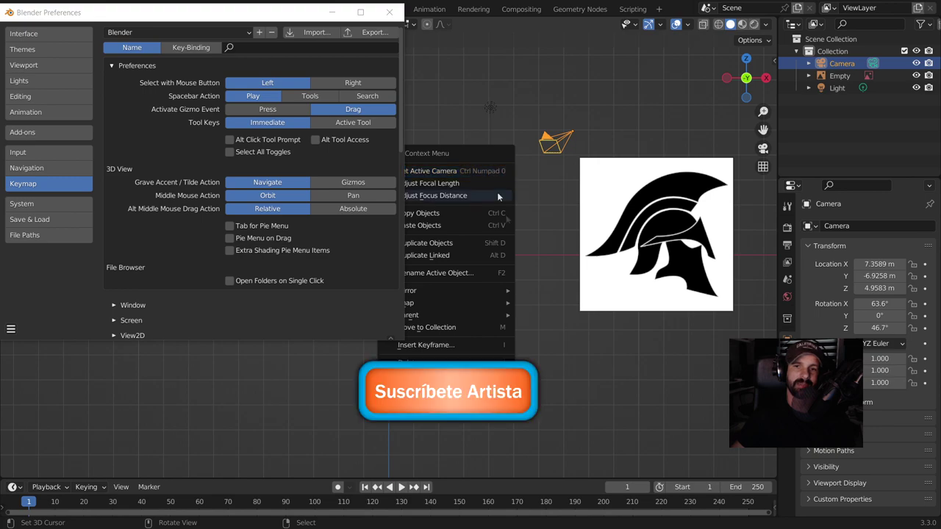
pyautogui.click(542, 231)
pyautogui.click(554, 145)
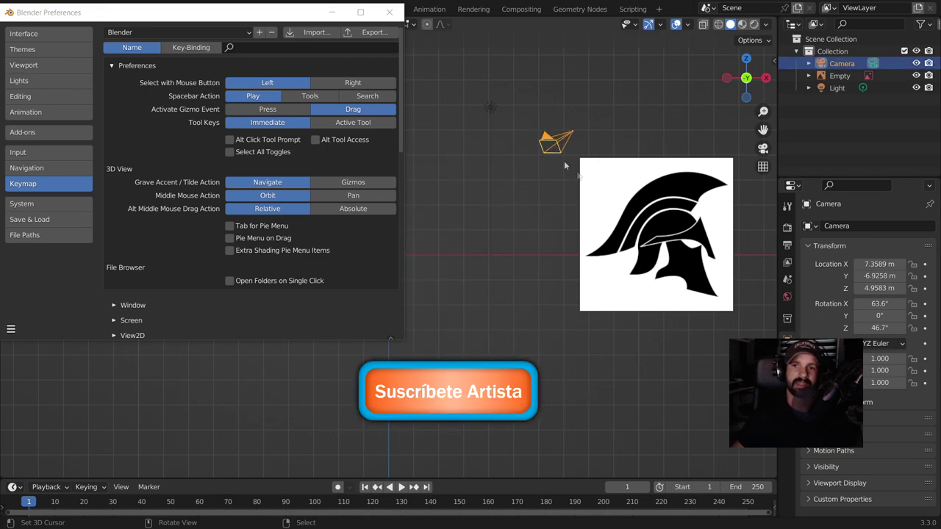
pyautogui.click(624, 199)
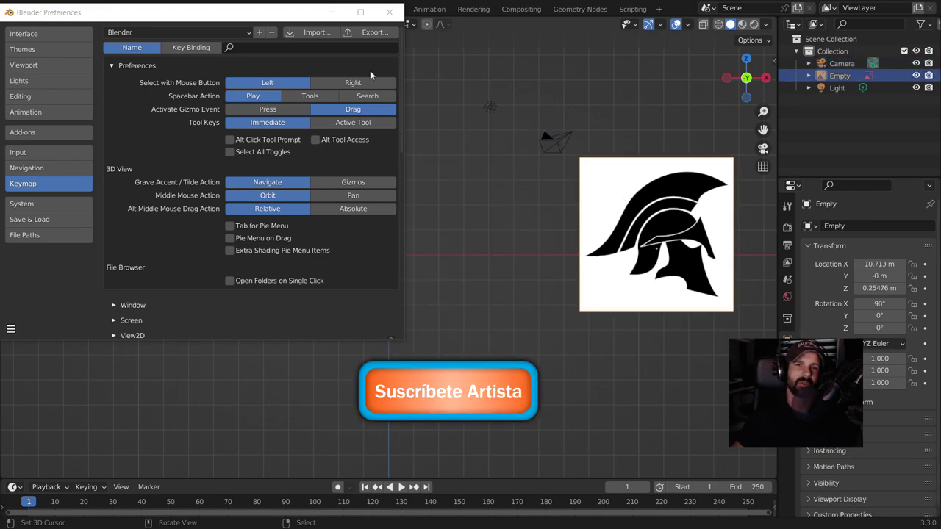
pyautogui.click(363, 82)
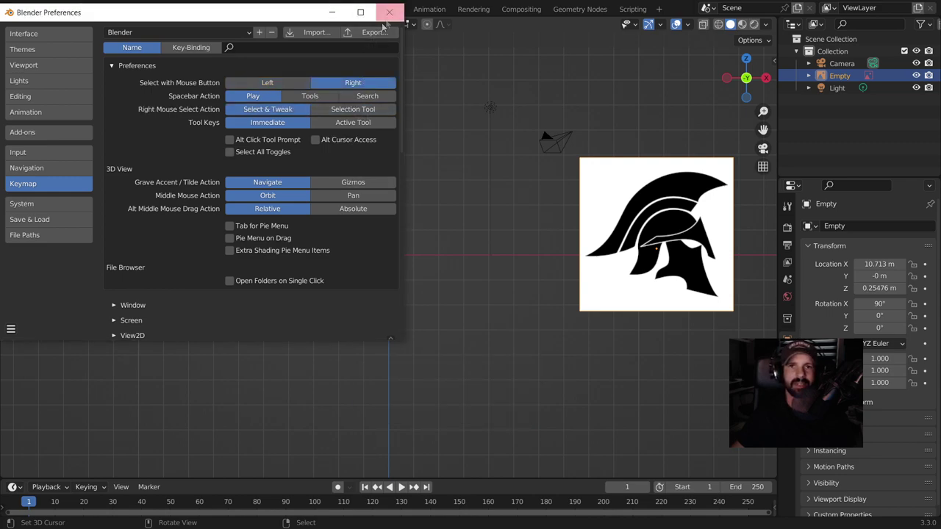
pyautogui.click(389, 13)
pyautogui.rightClick(545, 145)
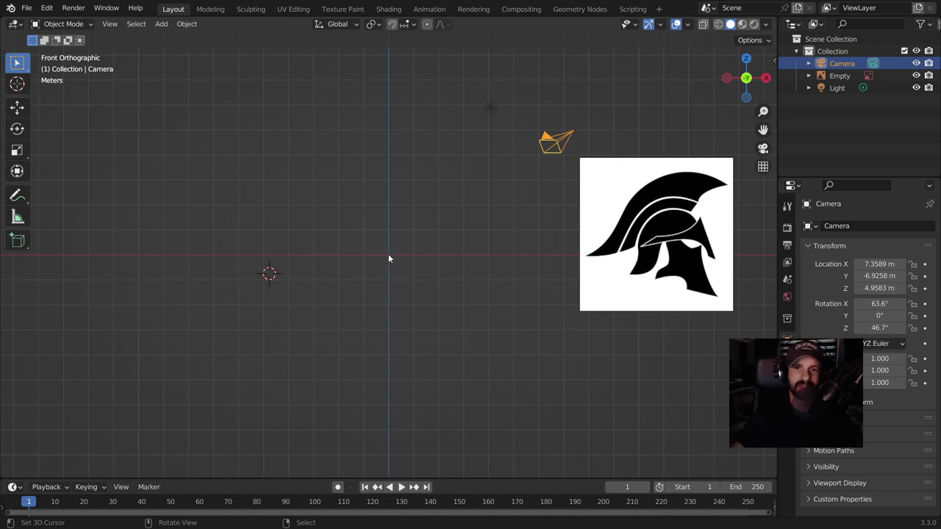
# - Add a UV sphere at the origin from the top view, then return to front view
pyautogui.press('KP_7')
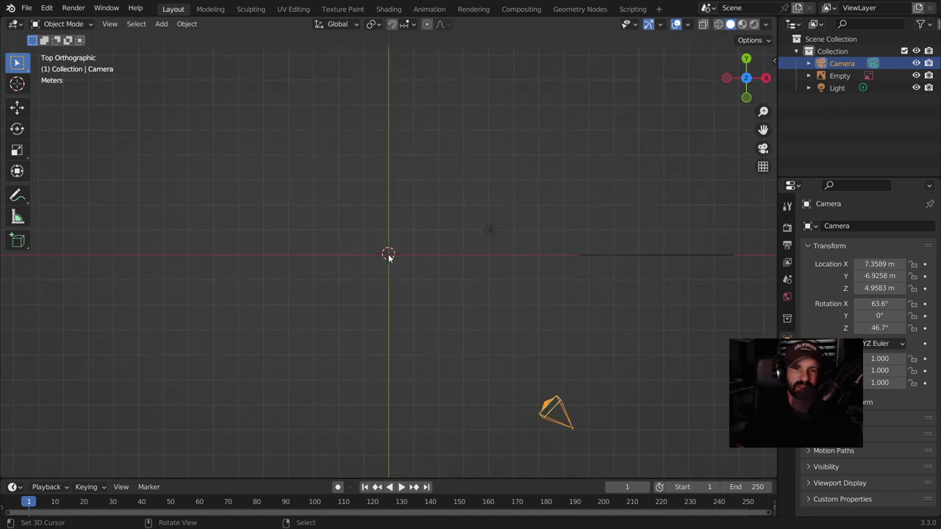
pyautogui.hotkey('shift', 'a')
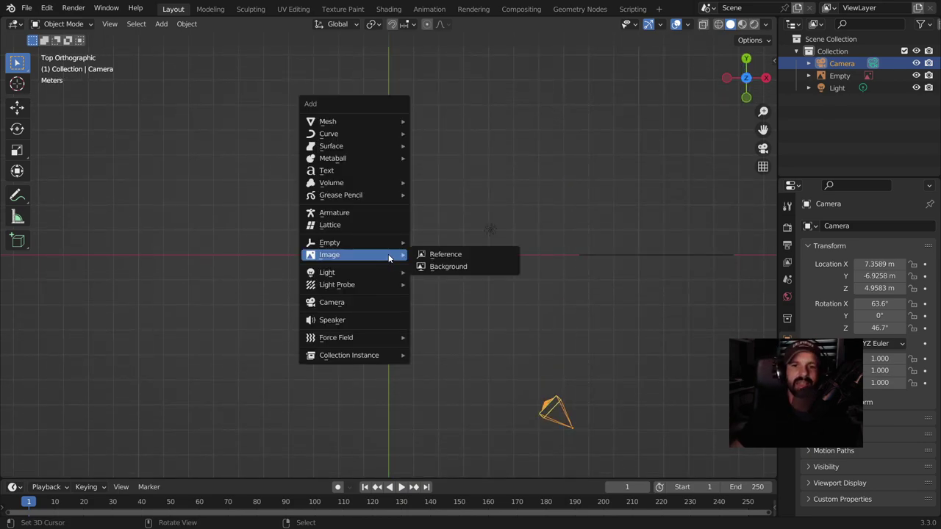
pyautogui.moveTo(328, 122)
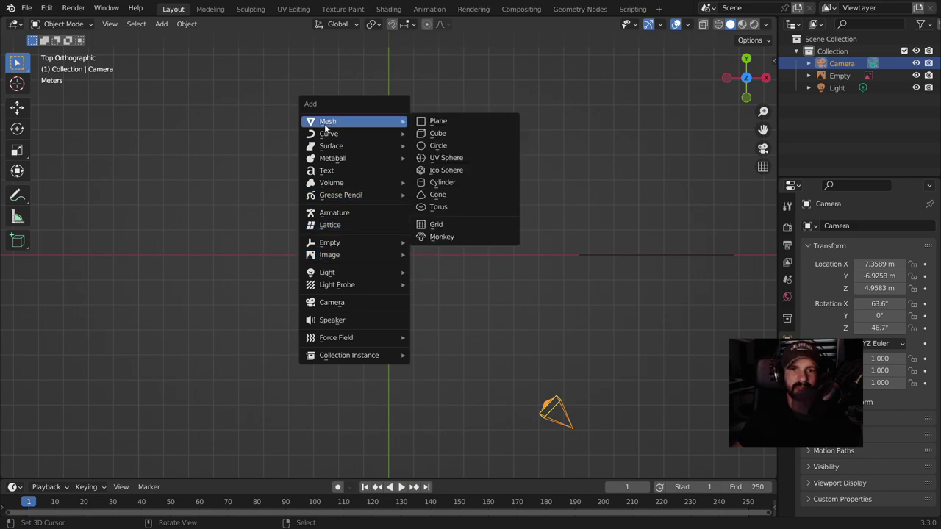
pyautogui.click(439, 160)
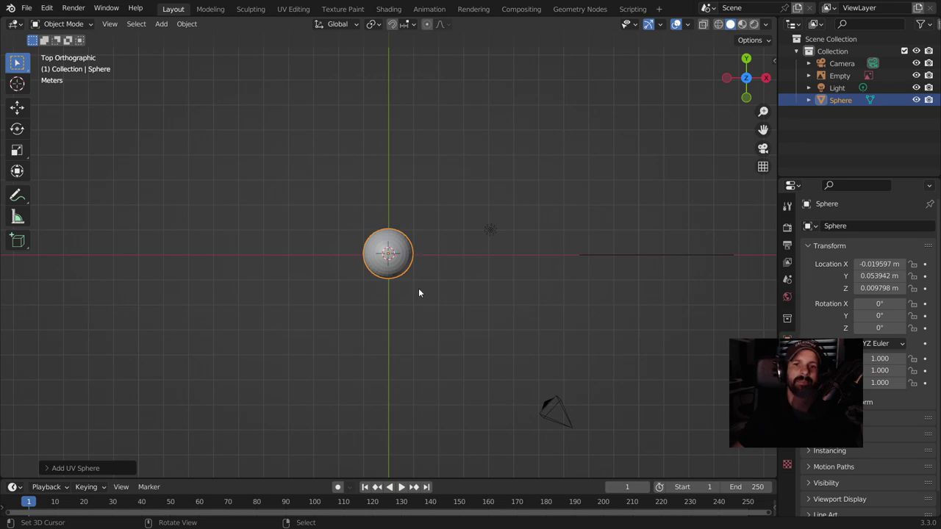
pyautogui.press('KP_1')
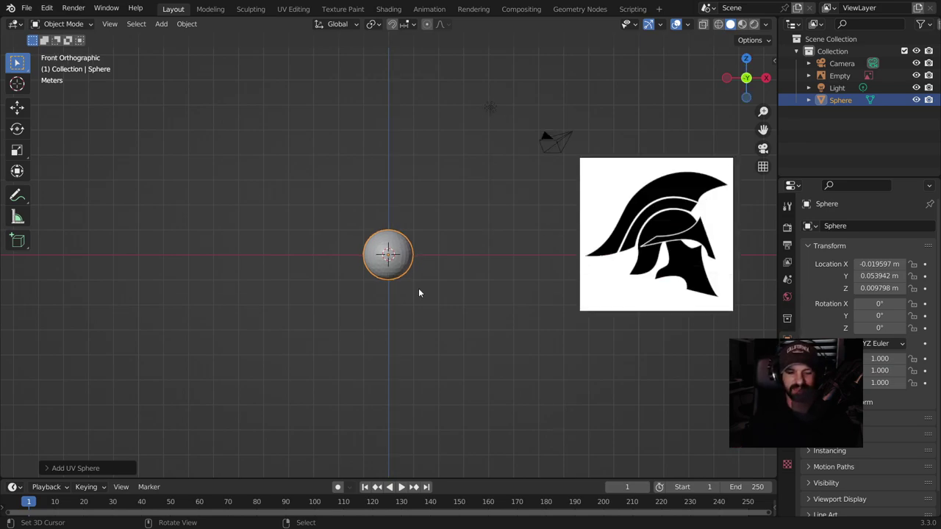
# - Rotate the sphere 90° about Y, scale it to about 3.162, and isolate it
pyautogui.press('r')
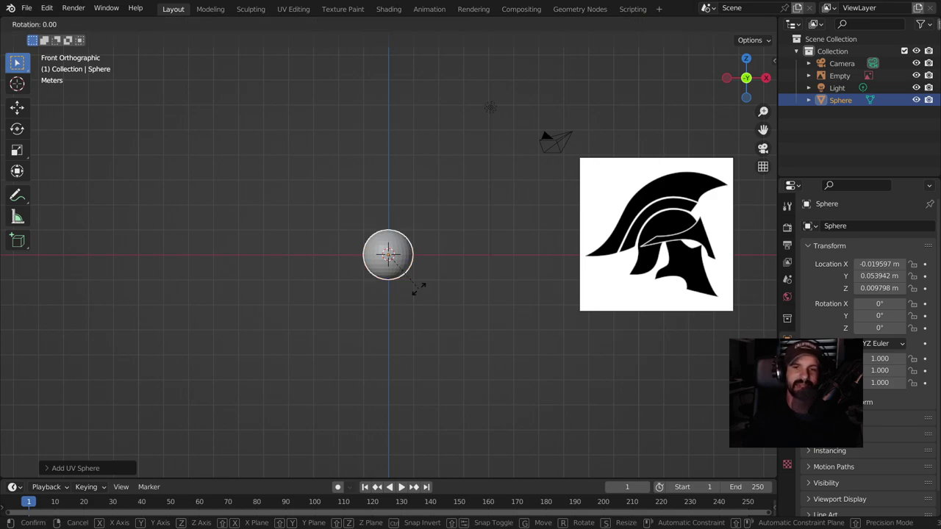
pyautogui.write('90')
pyautogui.press('Return')
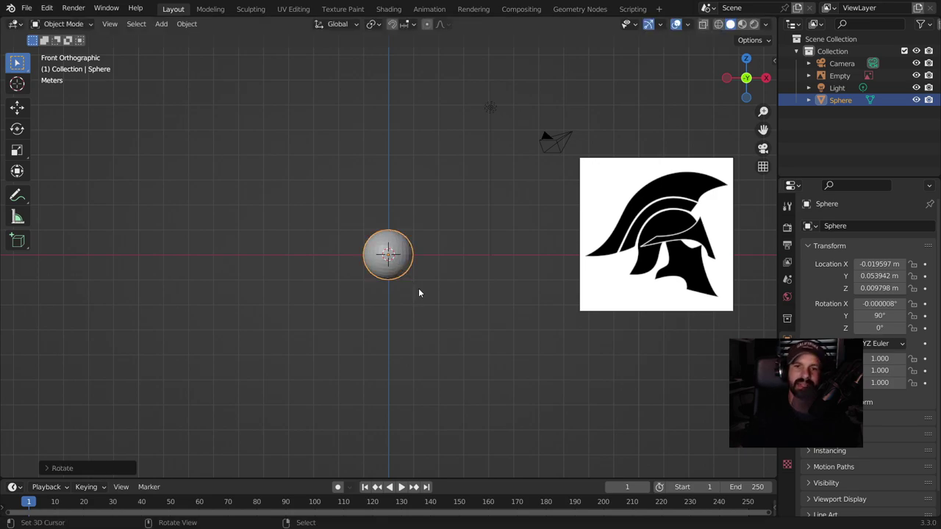
pyautogui.scroll(3, 422, 283)
pyautogui.scroll(-3, 424, 282)
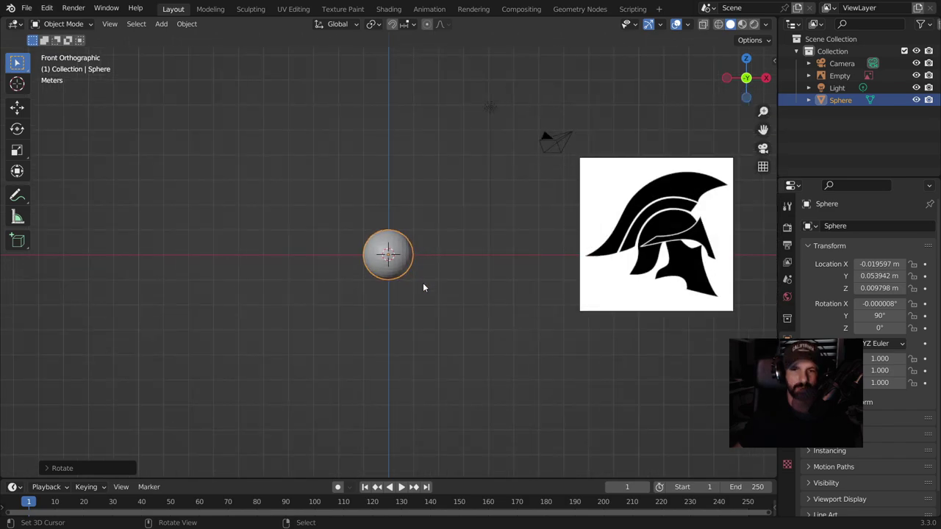
pyautogui.press('s')
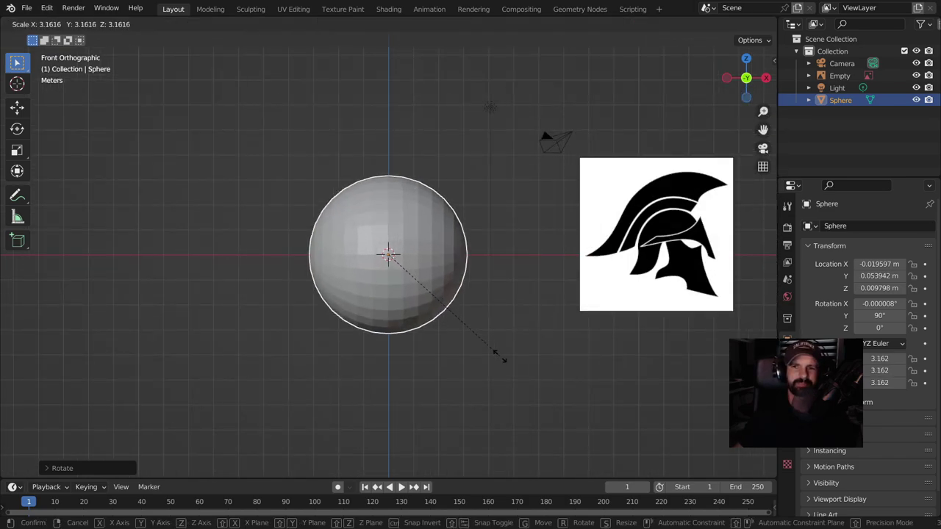
pyautogui.click(500, 360)
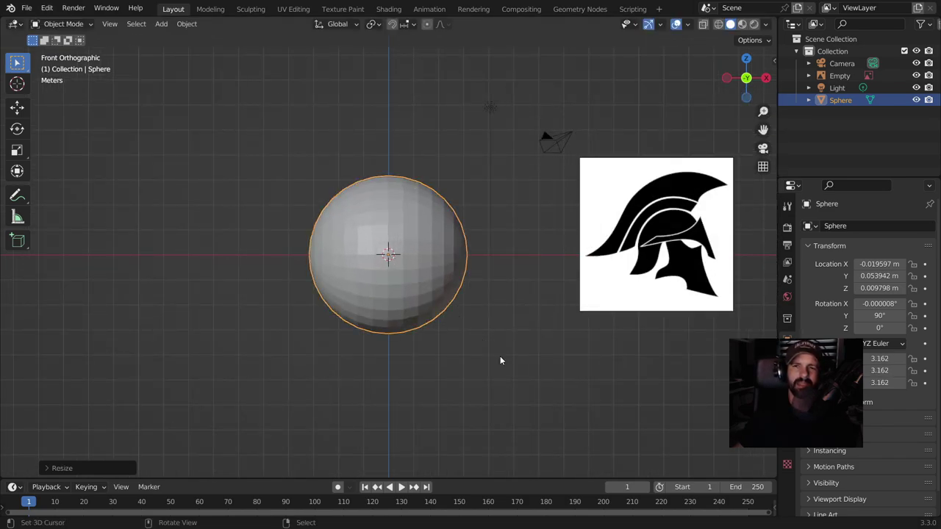
pyautogui.press('KP_Divide')
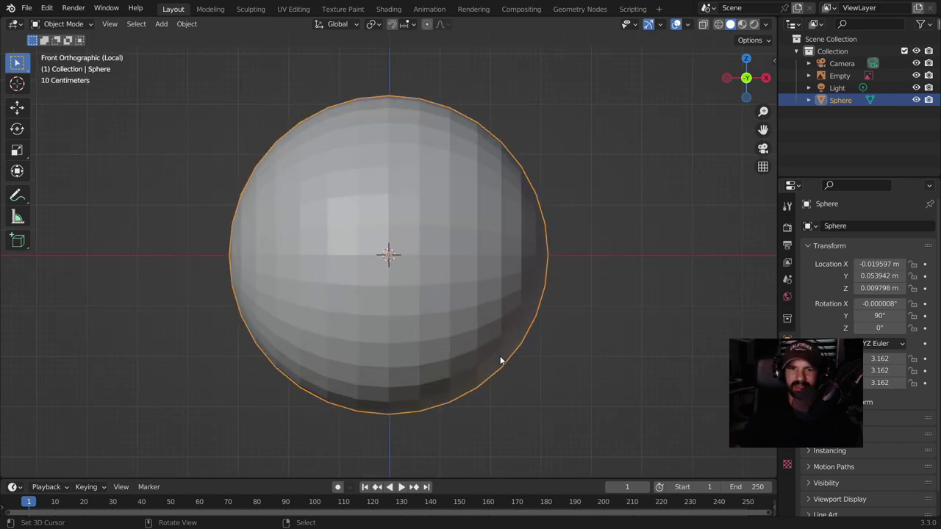
# - Rotate the sphere 90° about X, frame it in the view, and enter Edit Mode
pyautogui.press('KP_7')
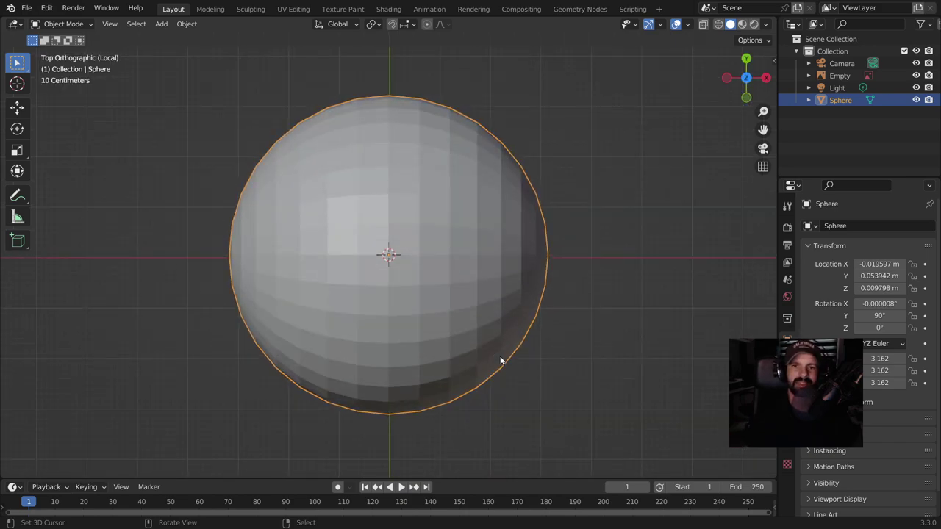
pyautogui.press('r')
pyautogui.press('9')
pyautogui.press('0')
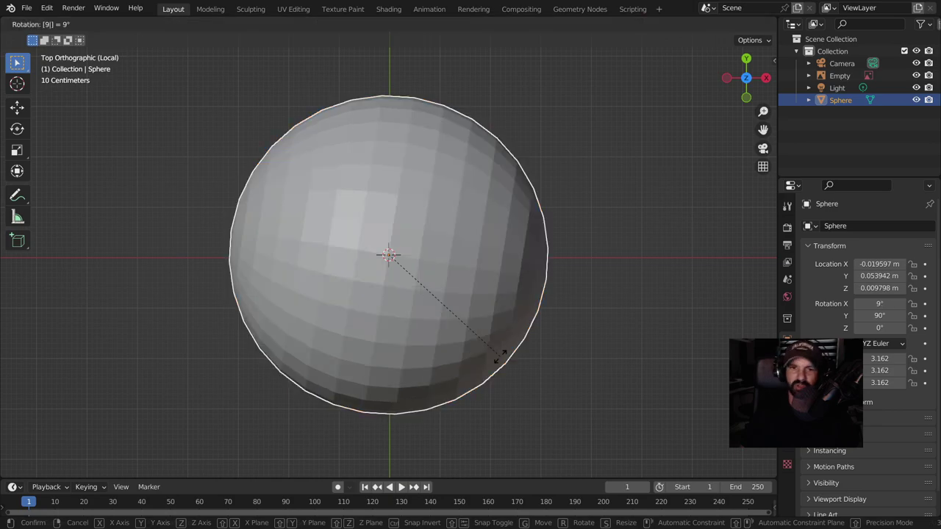
pyautogui.press('Return')
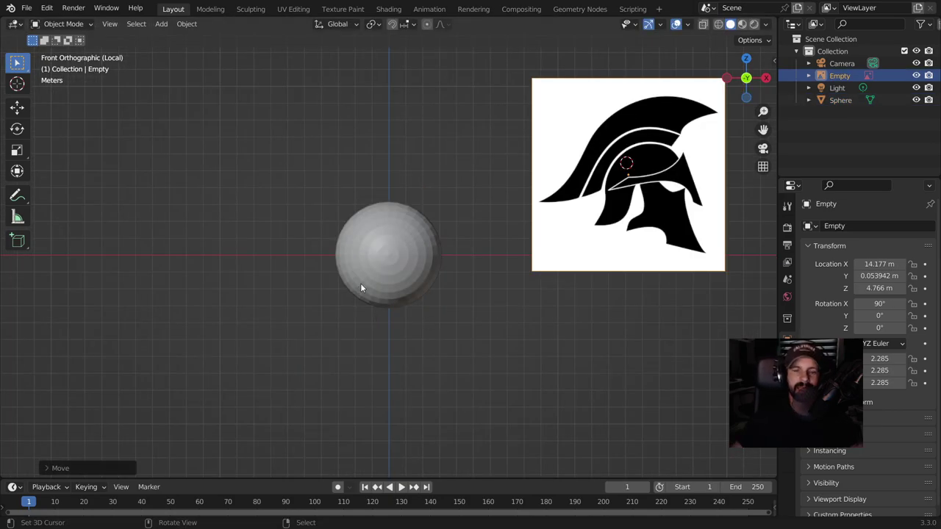
pyautogui.click(388, 288)
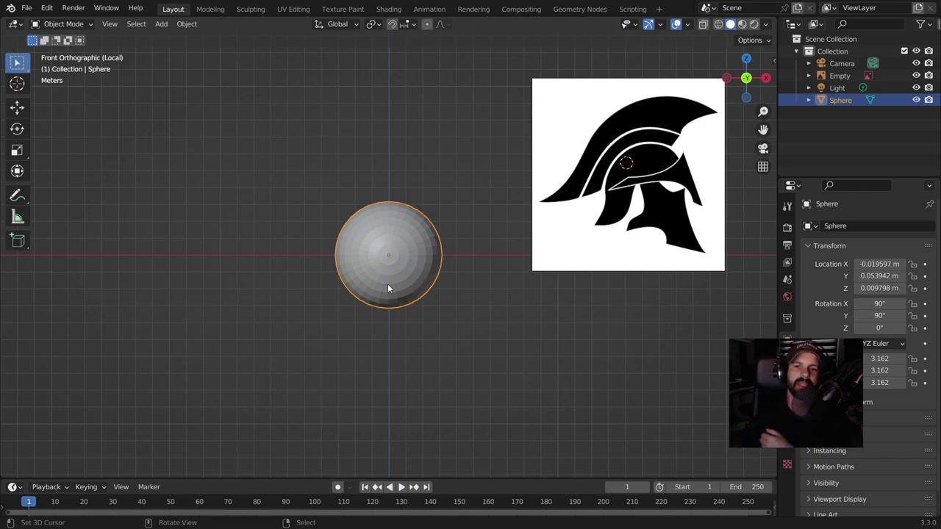
pyautogui.press('KP_Decimal')
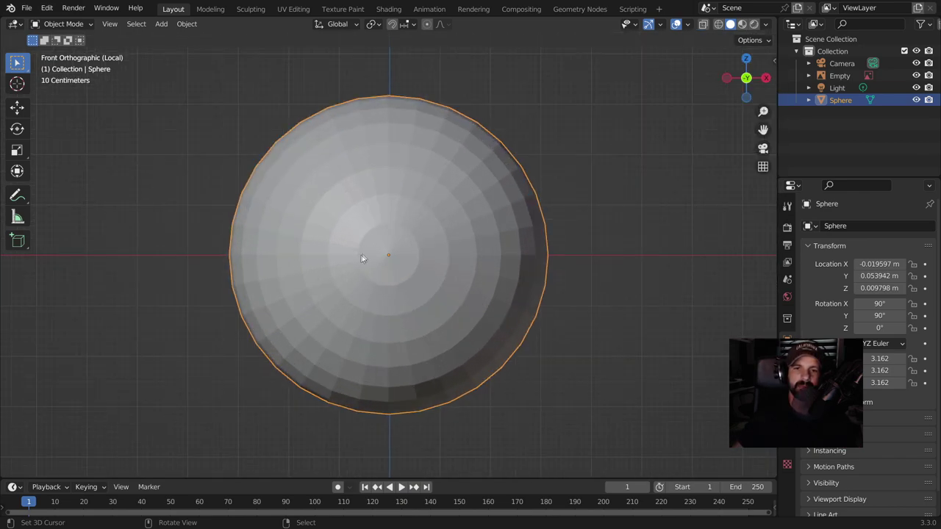
pyautogui.scroll(-3, 389, 268)
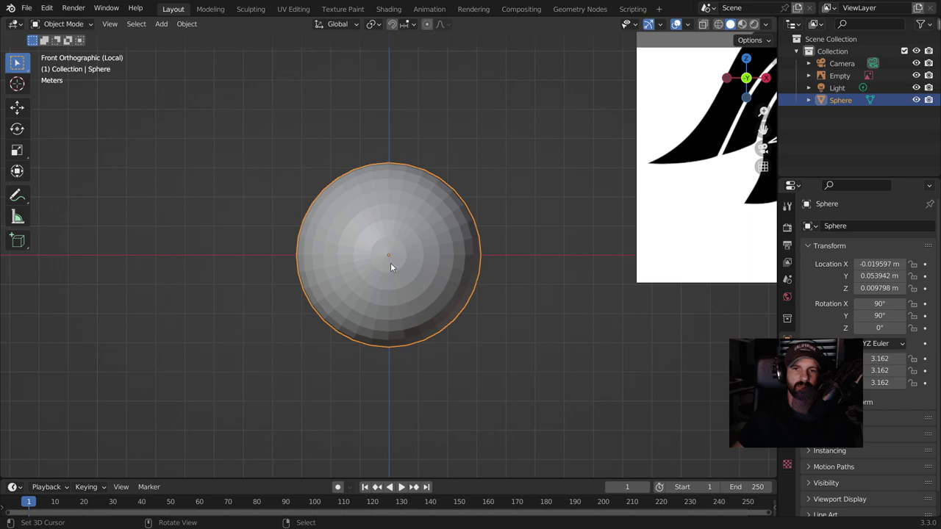
pyautogui.scroll(1, 390, 267)
pyautogui.press('Tab')
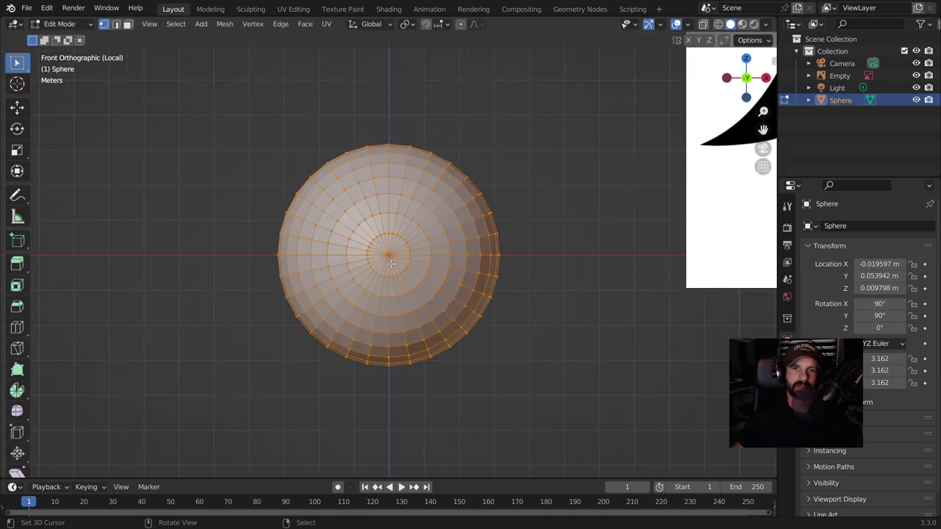
# - Switch the sphere back into Edit Mode and orbit the view toward its pole
pyautogui.click(74, 25)
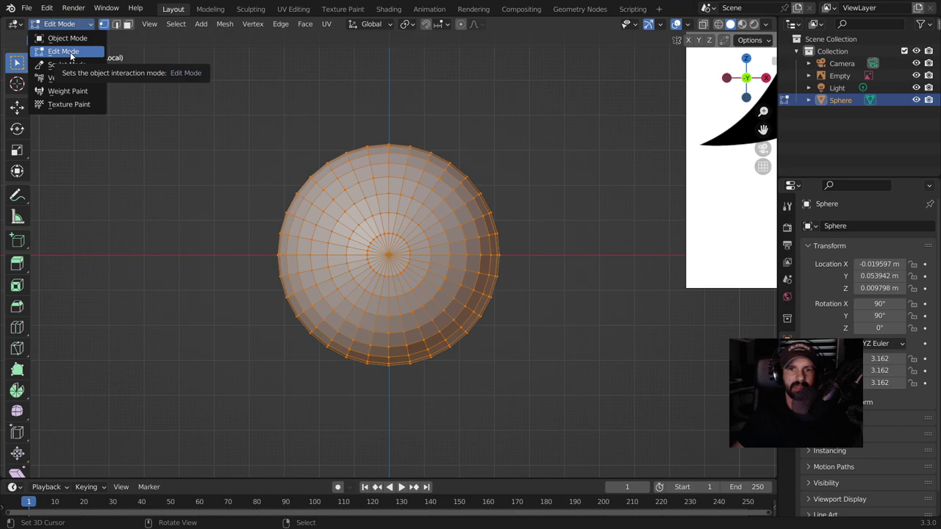
pyautogui.click(66, 38)
pyautogui.moveTo(415, 241)
pyautogui.mouseDown(button='middle')
pyautogui.moveTo(228, 254)
pyautogui.moveTo(362, 256)
pyautogui.mouseUp(button='middle')
pyautogui.click(60, 24)
pyautogui.click(54, 52)
pyautogui.scroll(2, 437, 275)
pyautogui.scroll(2, 437, 275)
pyautogui.moveTo(410, 255)
pyautogui.mouseDown(button='middle')
pyautogui.moveTo(435, 241)
pyautogui.moveTo(298, 255)
pyautogui.mouseUp(button='middle')
pyautogui.scroll(3, 435, 240)
pyautogui.scroll(-3, 435, 240)
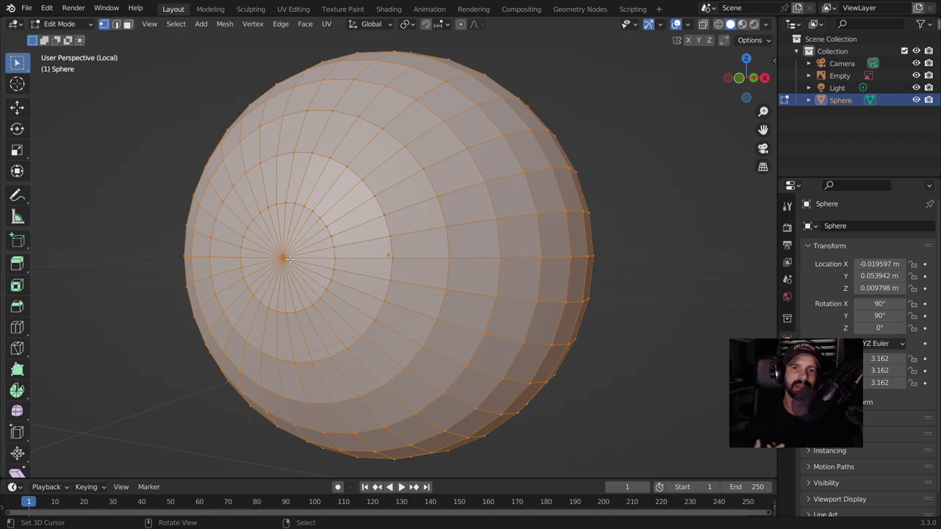
pyautogui.scroll(5, 289, 259)
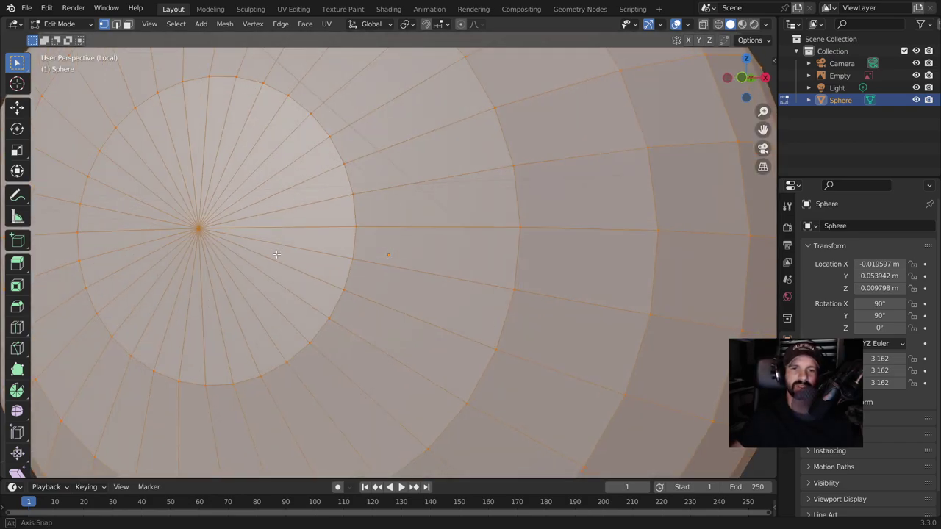
pyautogui.moveTo(289, 259); pyautogui.dragTo(316, 250, button='middle')
# - In Edge select mode, select the three edges of one pole wedge
pyautogui.click(115, 24)
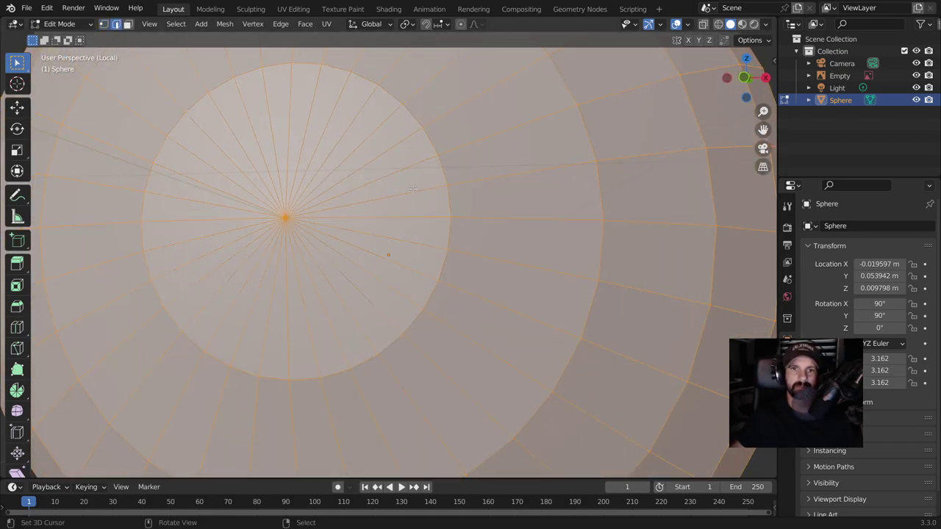
pyautogui.click(453, 192)
pyautogui.keyDown('shift'); pyautogui.click(439, 186); pyautogui.keyUp('shift')
pyautogui.keyDown('shift'); pyautogui.click(422, 211); pyautogui.keyUp('shift')
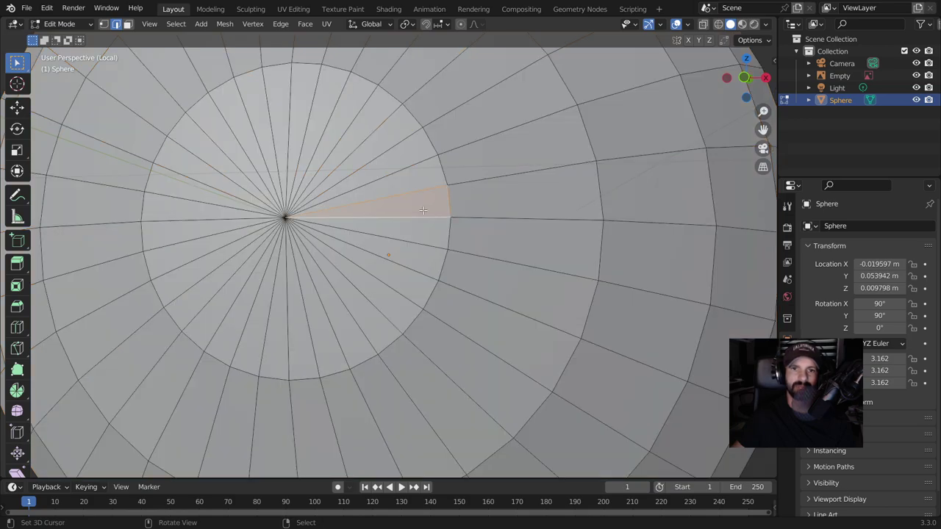
pyautogui.scroll(-3, 387, 190)
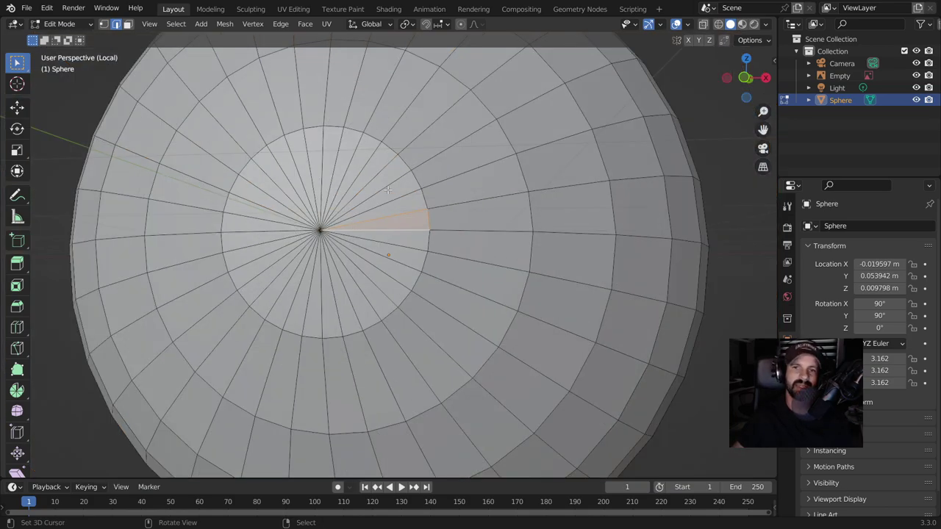
pyautogui.scroll(-3, 387, 190)
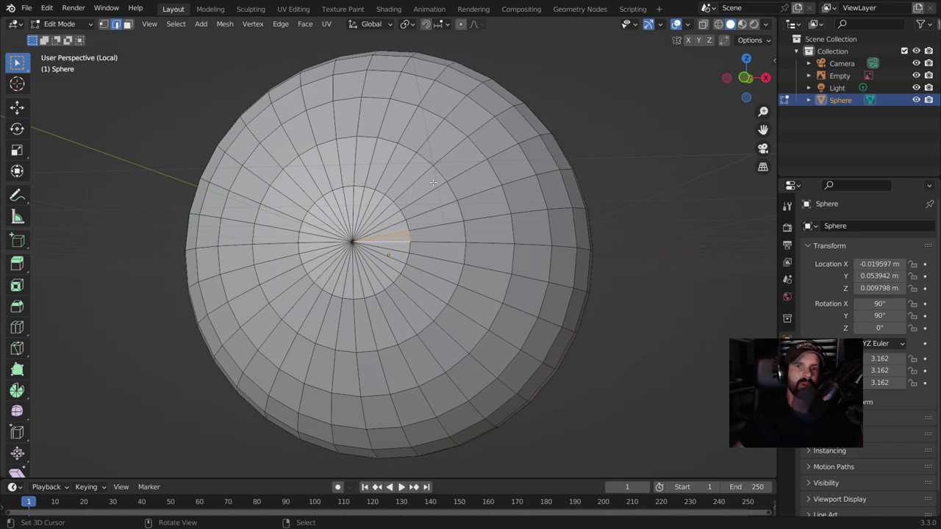
pyautogui.scroll(-2, 433, 182)
pyautogui.scroll(1, 372, 254)
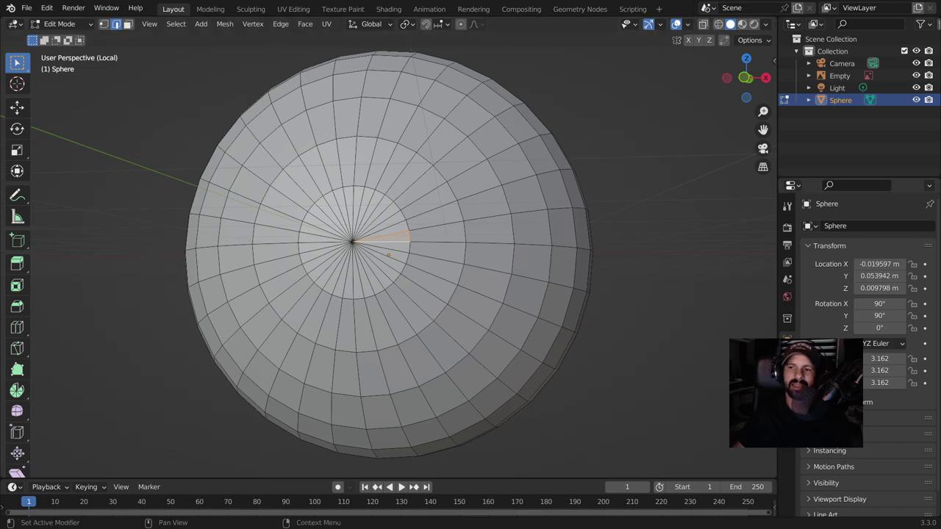
pyautogui.click(787, 357)
# - Add a Subdivision Surface modifier to the sphere
pyautogui.click(824, 226)
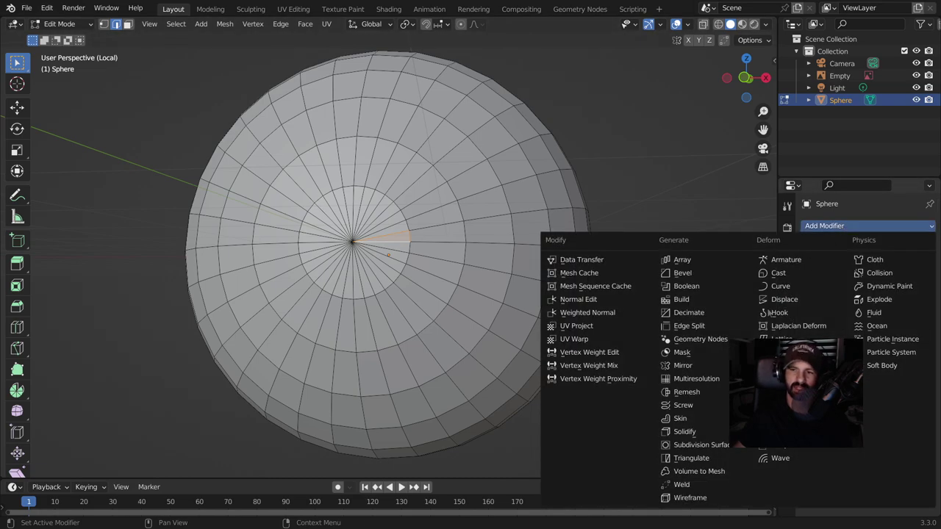
pyautogui.click(698, 445)
pyautogui.moveTo(509, 269); pyautogui.dragTo(534, 296, button='middle')
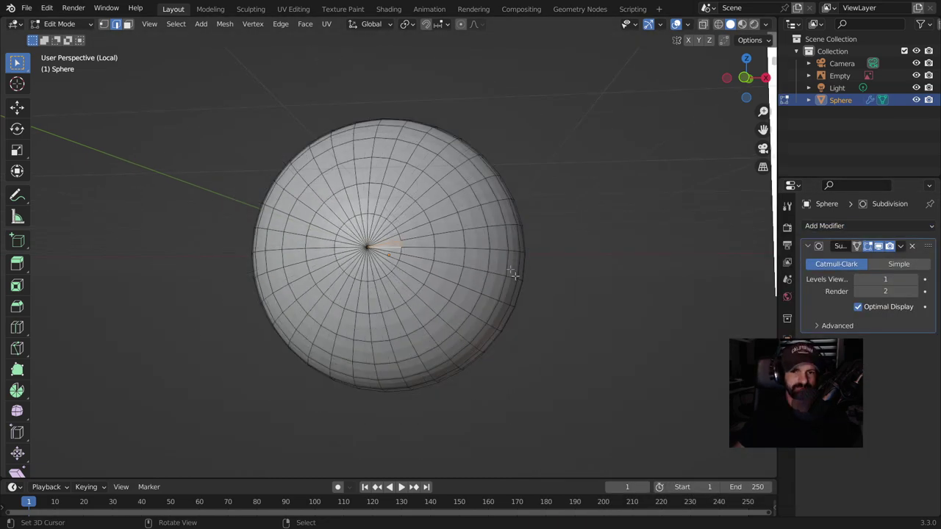
# - Return to Object Mode and apply Shade Smooth to the sphere
pyautogui.press('Tab')
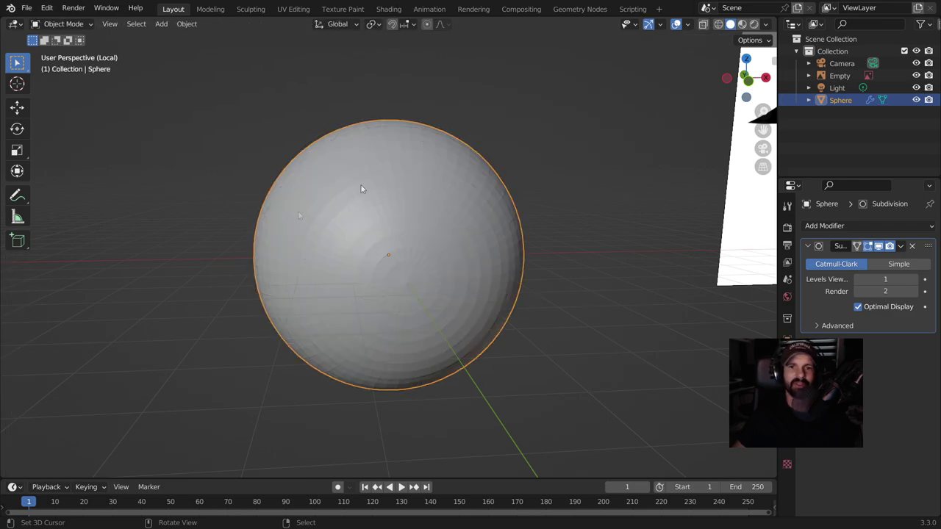
pyautogui.rightClick(456, 208)
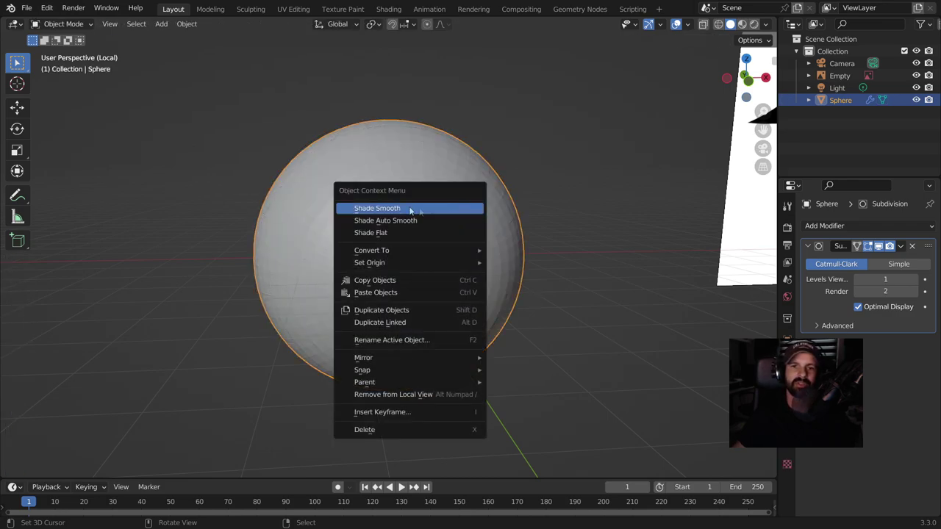
pyautogui.click(367, 211)
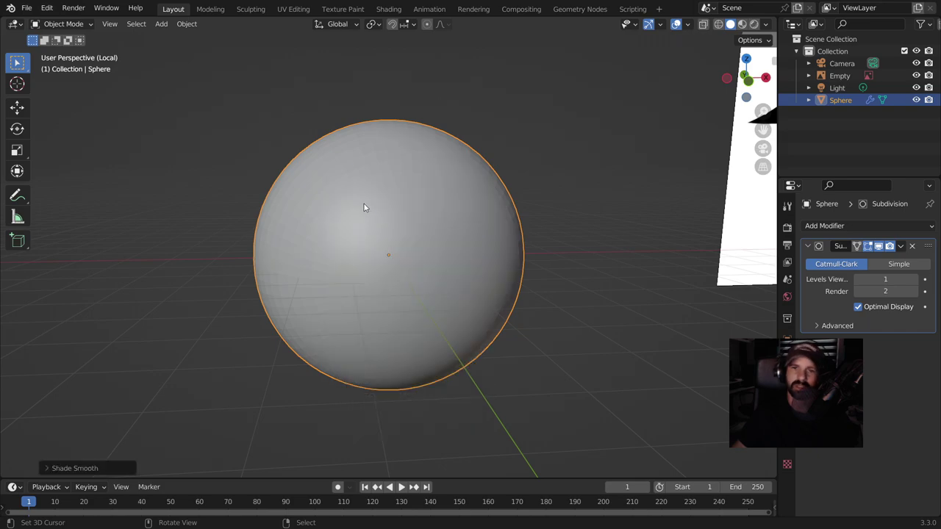
pyautogui.scroll(-2, 402, 233)
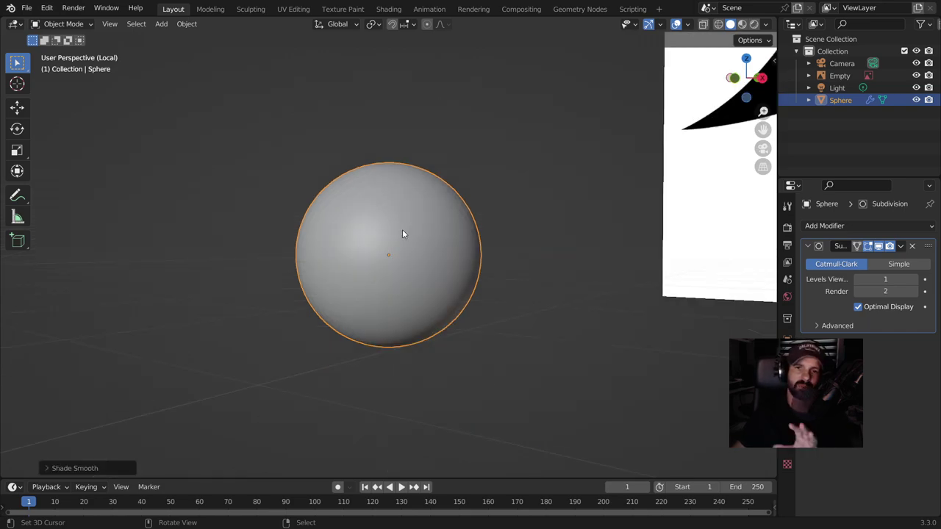
pyautogui.scroll(1, 402, 233)
pyautogui.scroll(1, 402, 234)
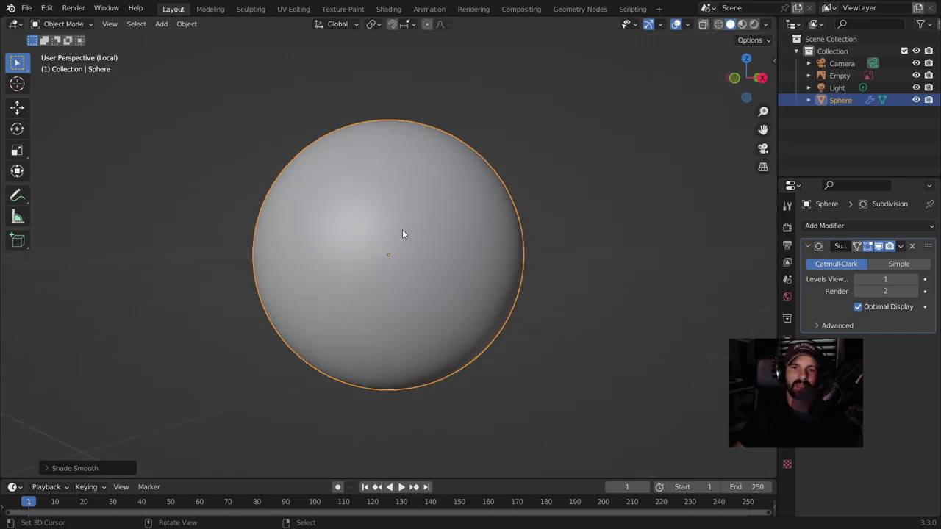
pyautogui.scroll(1, 402, 233)
pyautogui.moveTo(296, 309)
pyautogui.mouseDown(button='middle')
pyautogui.moveTo(412, 245)
pyautogui.moveTo(471, 177)
pyautogui.mouseUp(button='middle')
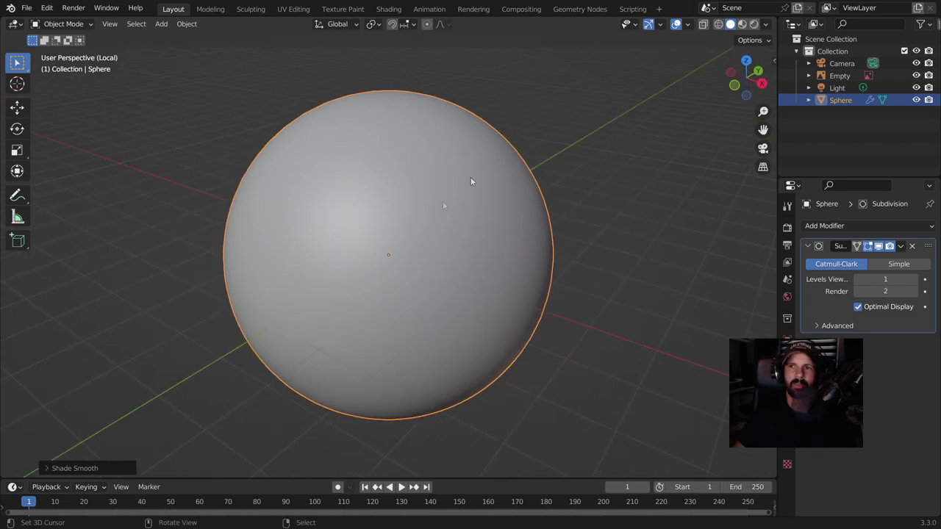
# - Switch viewport lighting to MatCap with the glossy red material and inspect the sphere
pyautogui.click(767, 25)
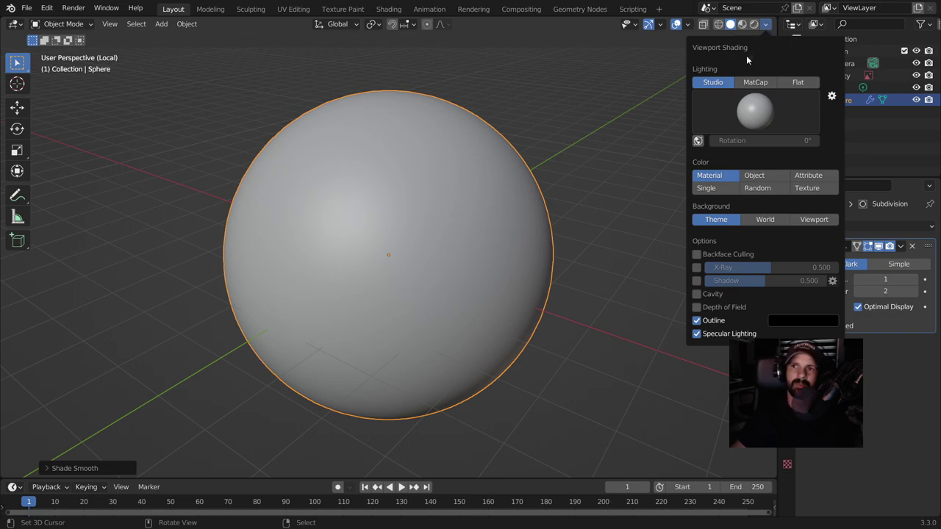
pyautogui.click(748, 84)
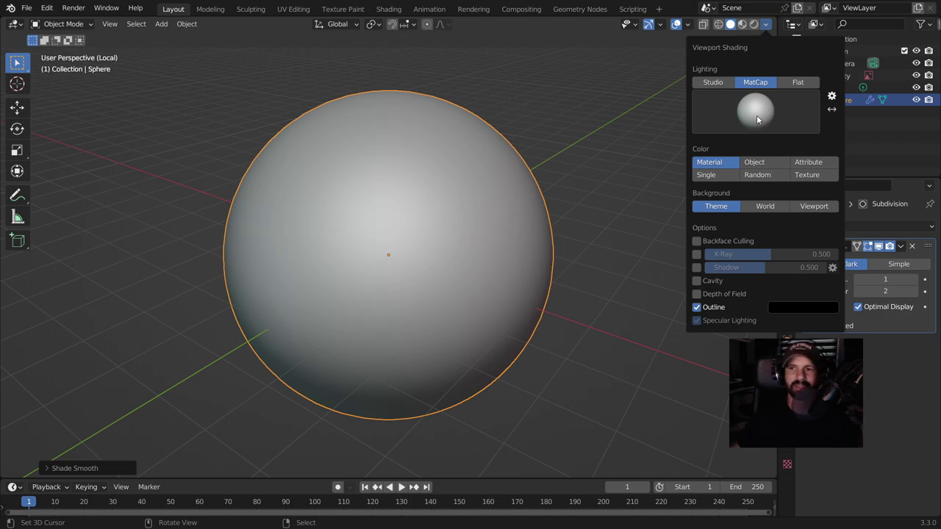
pyautogui.click(757, 115)
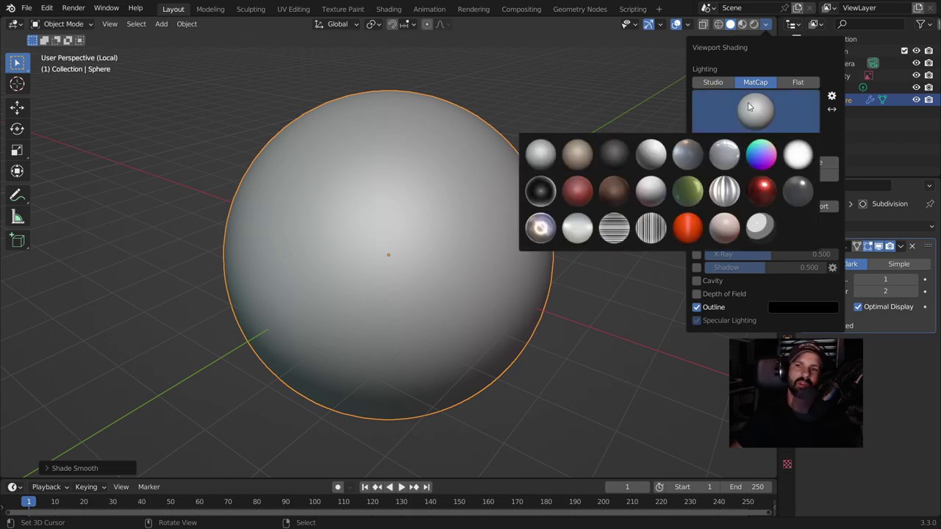
pyautogui.click(763, 190)
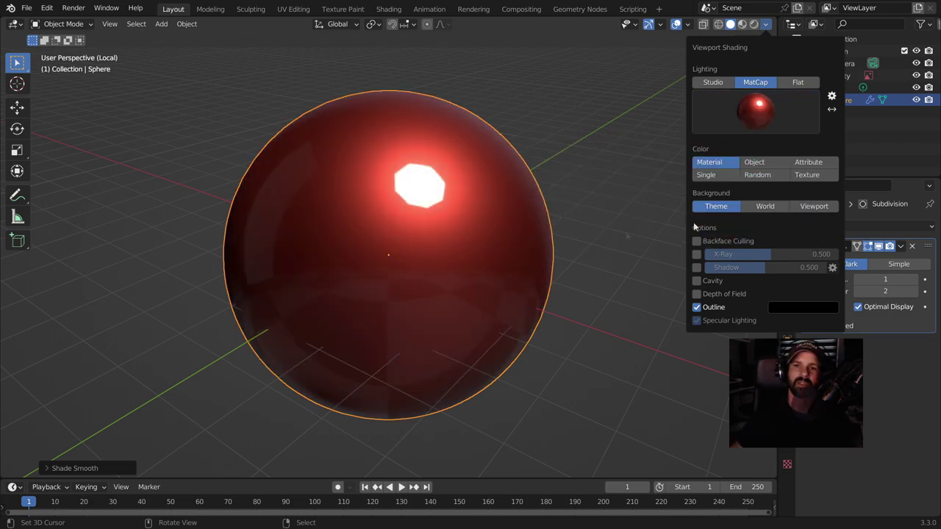
pyautogui.moveTo(453, 209); pyautogui.dragTo(498, 155, button='middle')
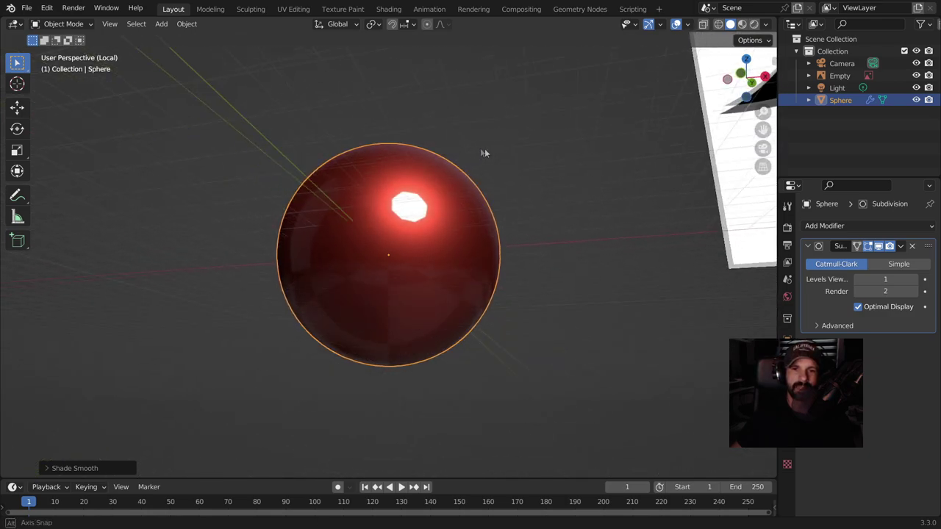
pyautogui.scroll(1, 400, 239)
pyautogui.scroll(2, 401, 239)
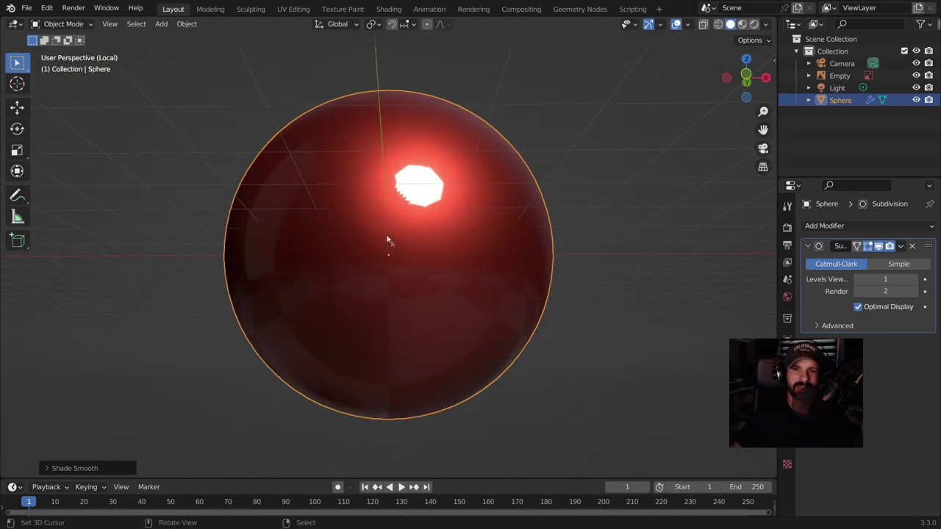
pyautogui.scroll(1, 361, 219)
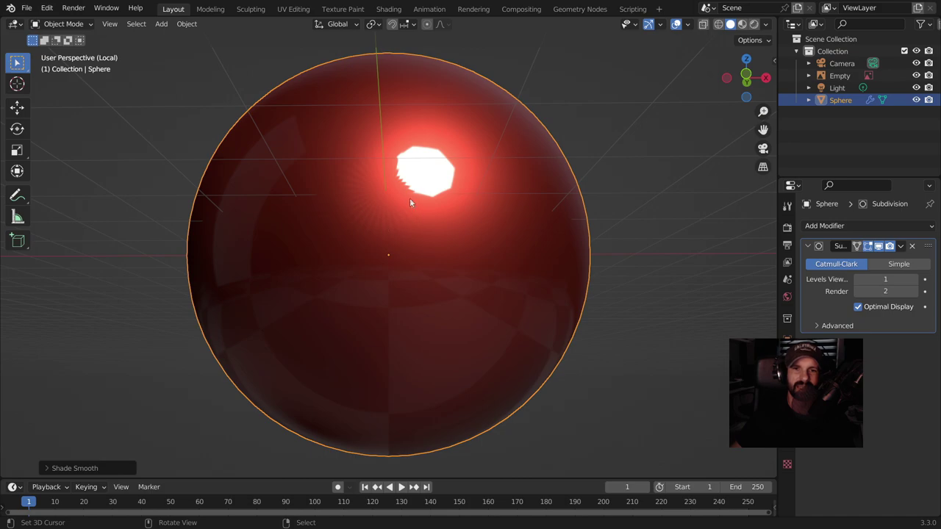
pyautogui.scroll(1, 370, 204)
pyautogui.scroll(1, 370, 204)
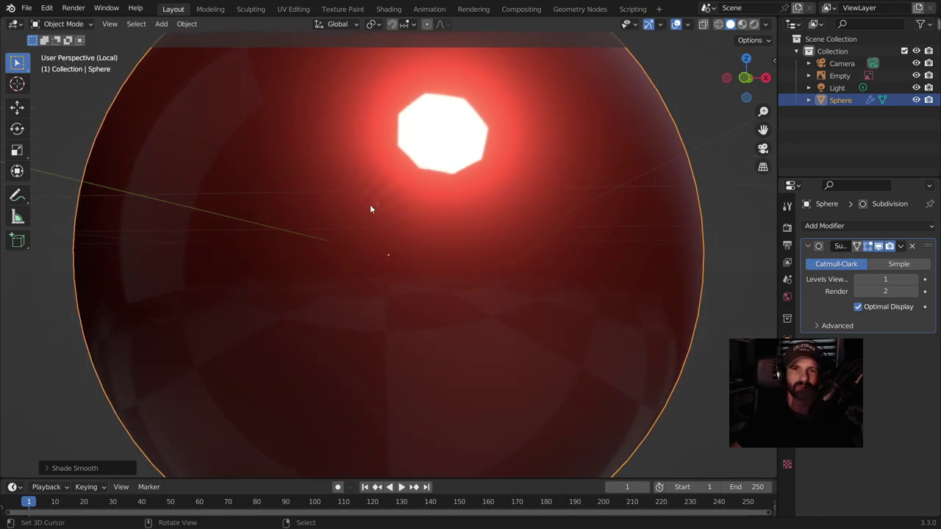
pyautogui.scroll(-3, 370, 239)
pyautogui.scroll(-1, 393, 242)
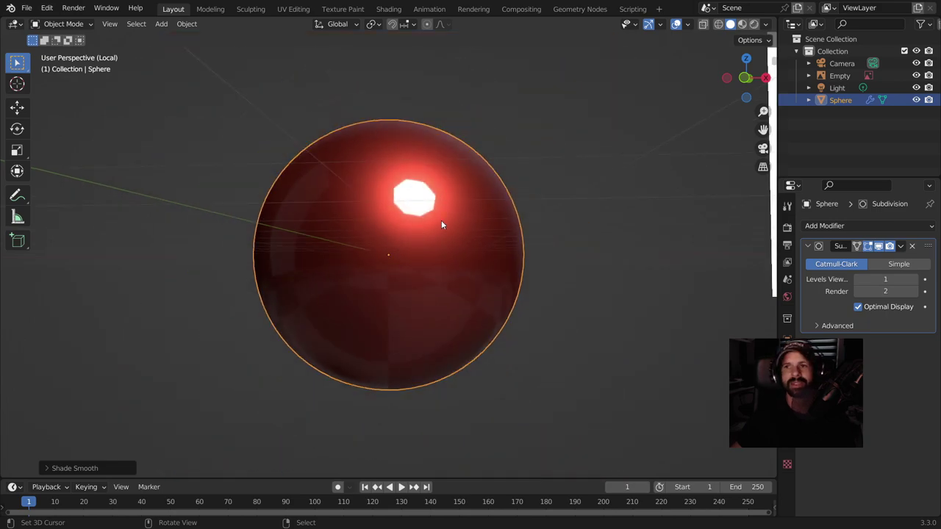
pyautogui.scroll(-1, 441, 223)
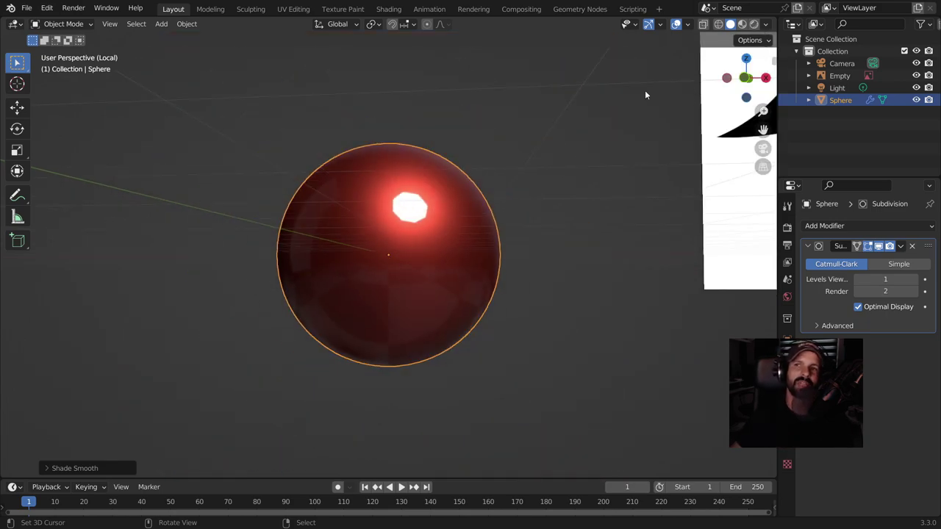
# - Replace the red matcap with the beige clay one and return to front view
pyautogui.click(765, 23)
pyautogui.click(739, 110)
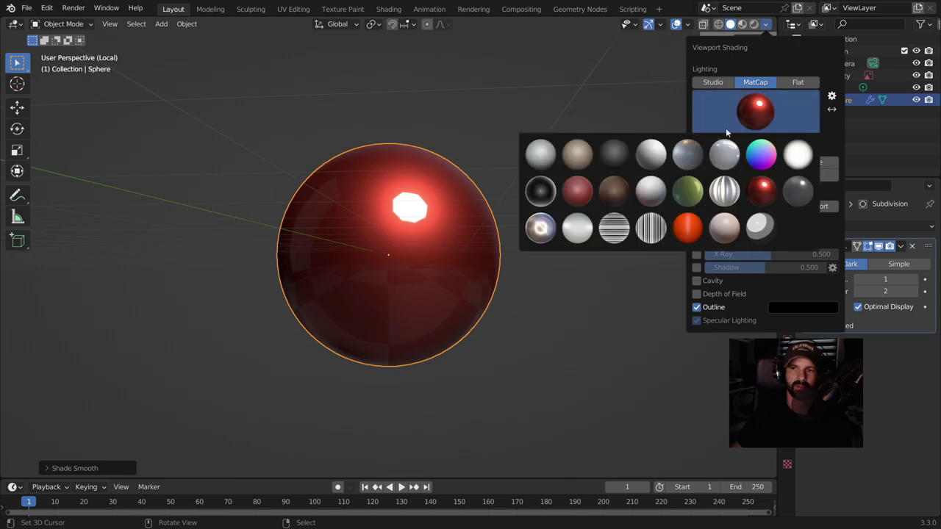
pyautogui.click(577, 154)
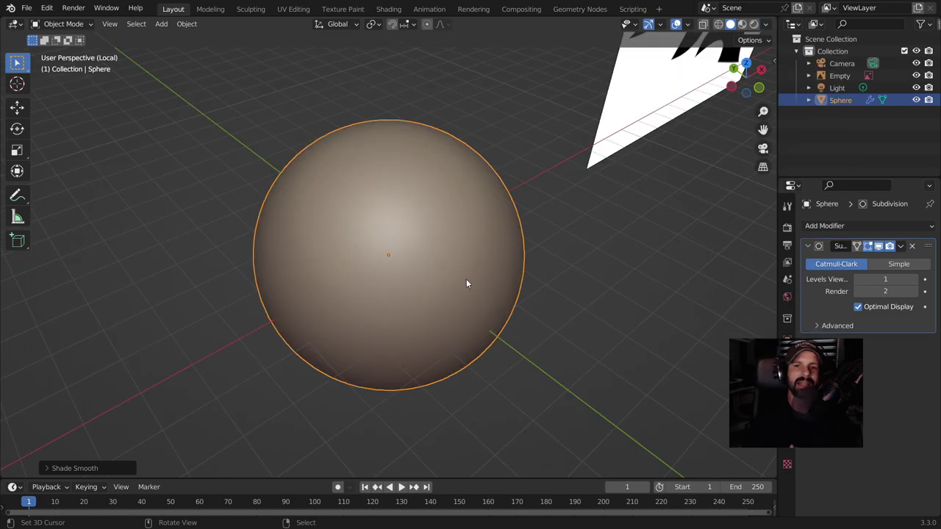
pyautogui.press('KP_1')
# - Duplicate the sphere in place without moving the copy
pyautogui.scroll(-3, 446, 330)
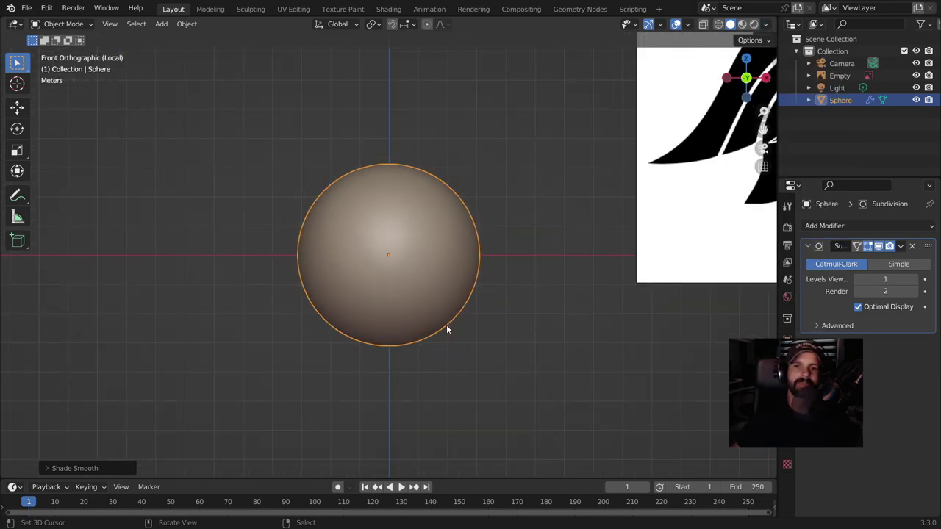
pyautogui.hotkey('shift', 'd')
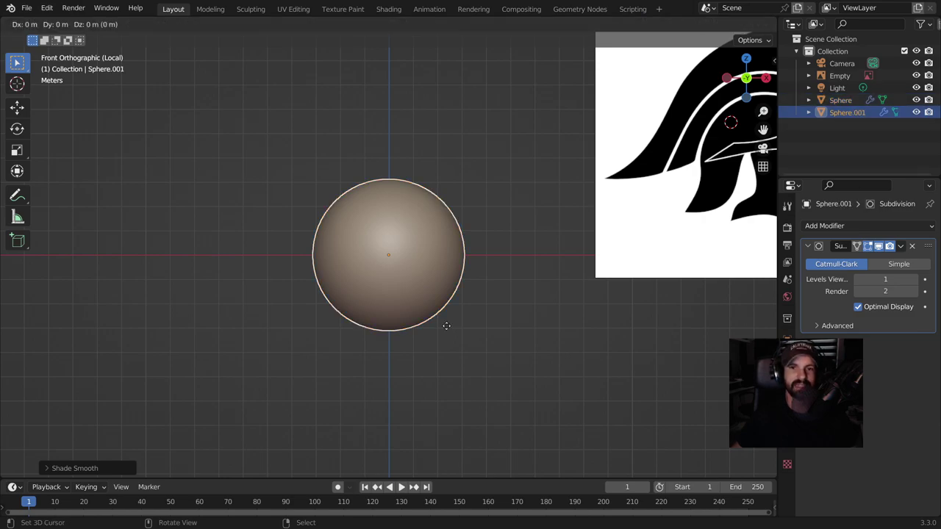
pyautogui.rightClick(446, 326)
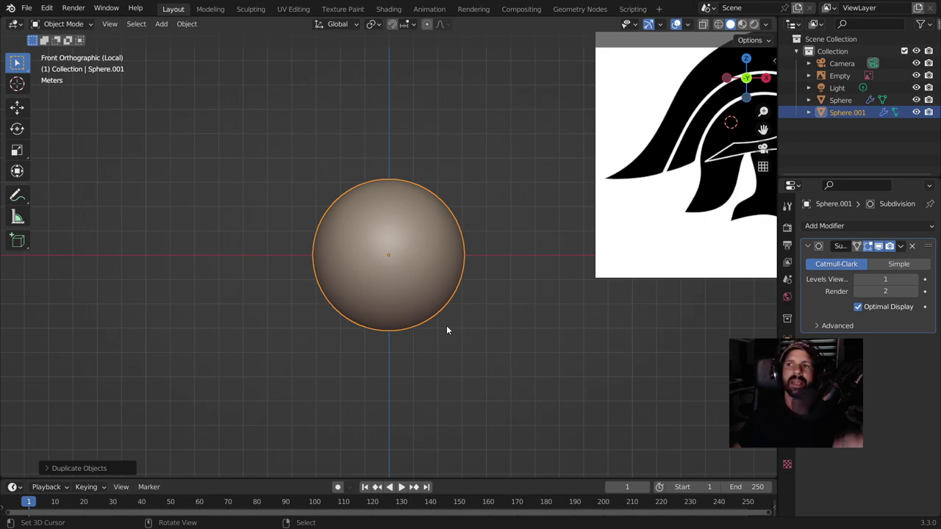
# - Rename the original sphere 'base' and the duplicate 'casco' in the Outliner
pyautogui.doubleClick(840, 100)
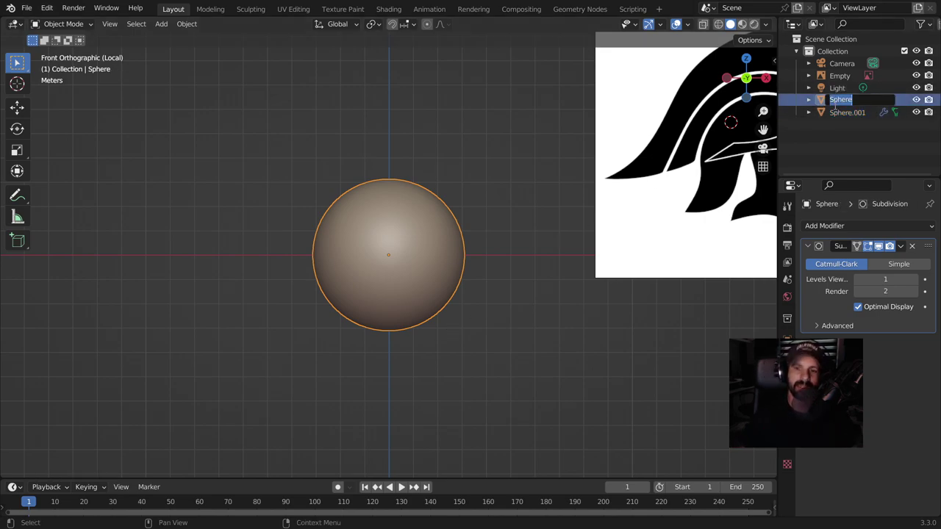
pyautogui.write('base')
pyautogui.press('Return')
pyautogui.doubleClick(838, 112)
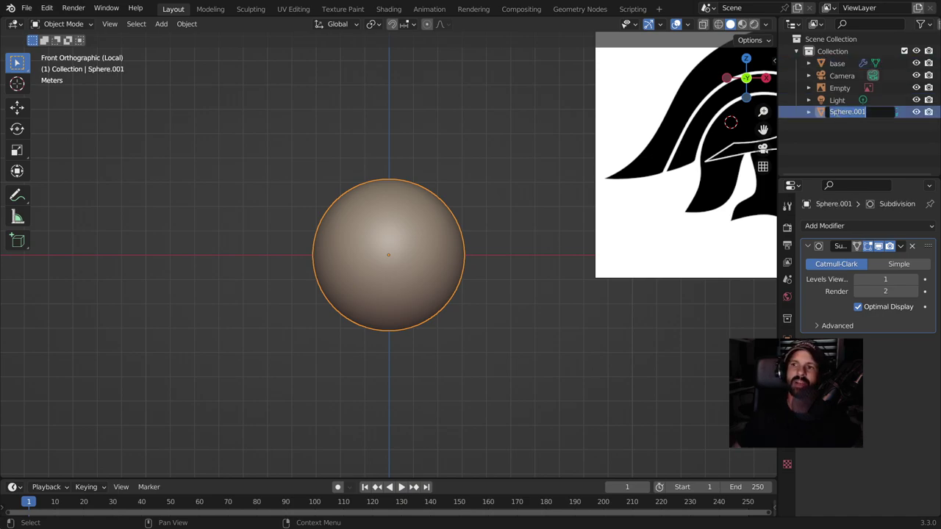
pyautogui.write('casco')
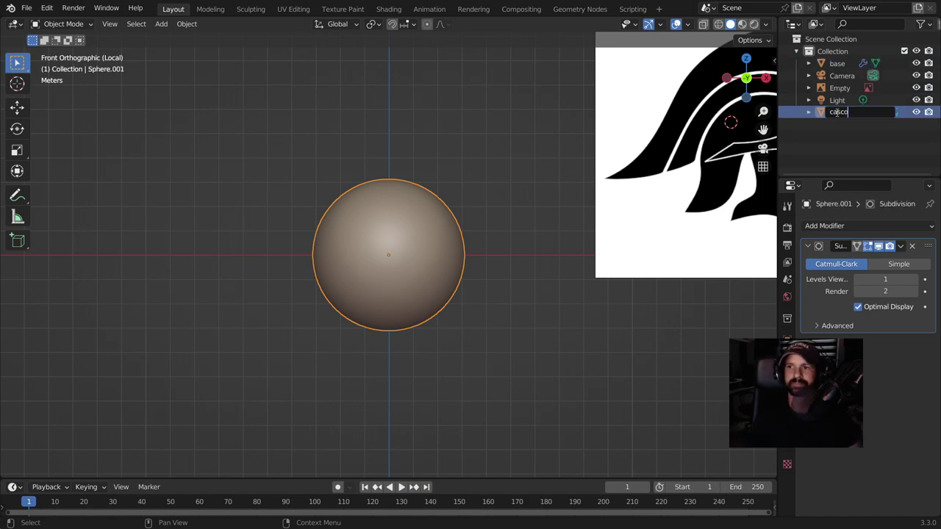
pyautogui.press('Return')
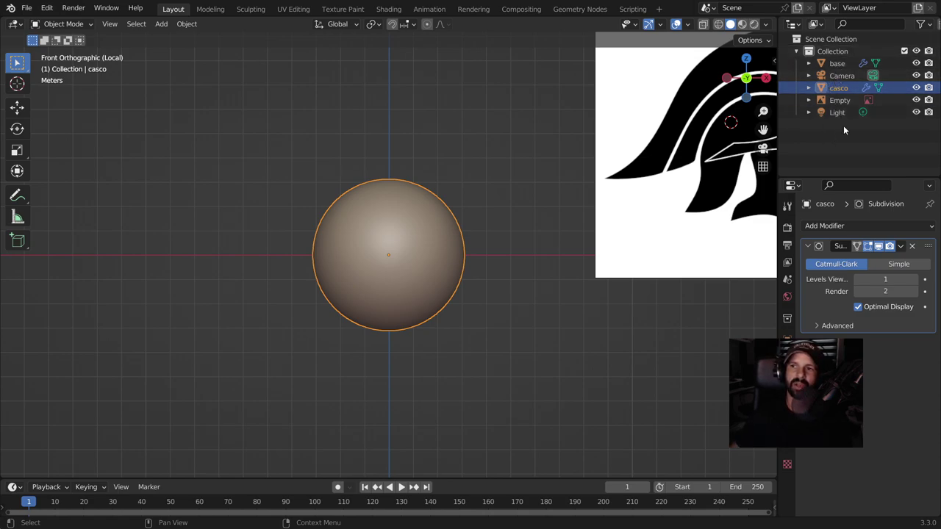
pyautogui.rightClick(844, 124)
# - Create a new collection named 'geometria'
pyautogui.click(846, 126)
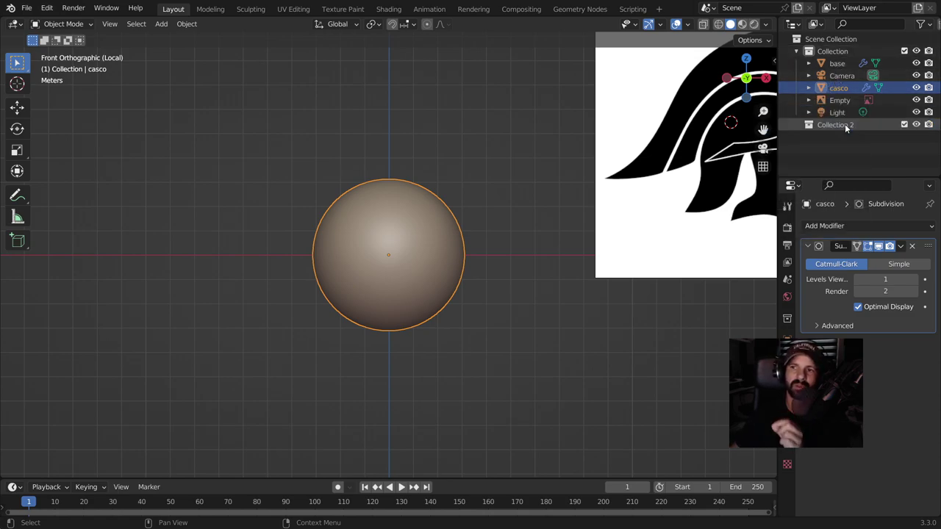
pyautogui.doubleClick(845, 124)
pyautogui.write('ge')
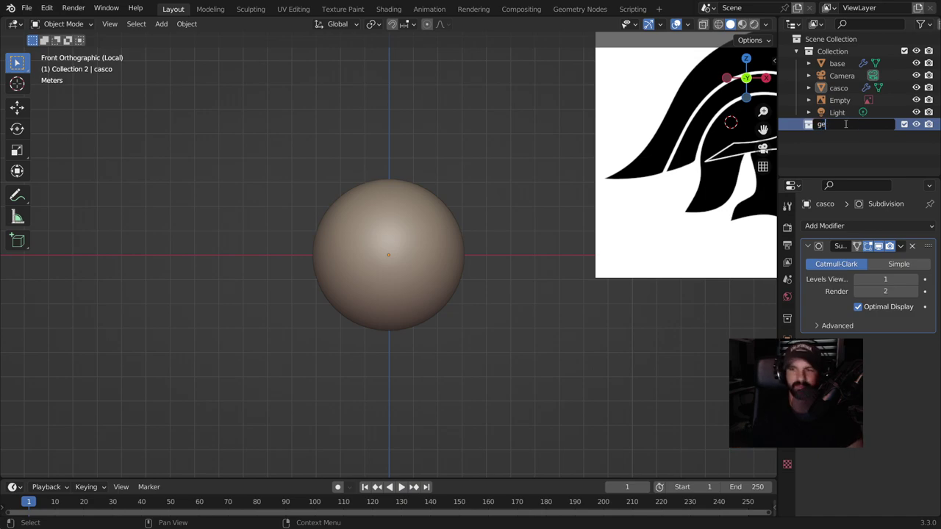
pyautogui.write('ometria')
pyautogui.press('Return')
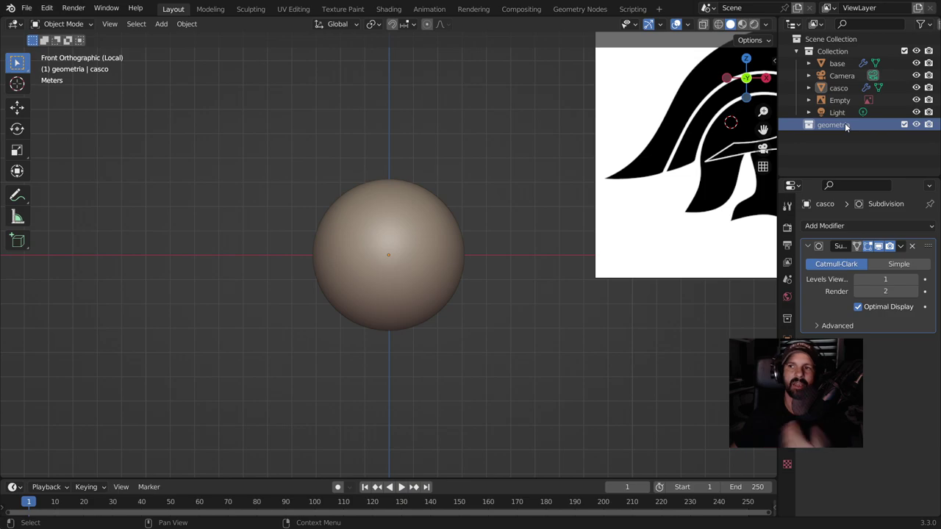
# - Move the base and casco spheres into the geometria collection
pyautogui.click(838, 88)
pyautogui.keyDown('ctrl'); pyautogui.click(837, 63); pyautogui.keyUp('ctrl')
pyautogui.moveTo(837, 63); pyautogui.dragTo(832, 125)
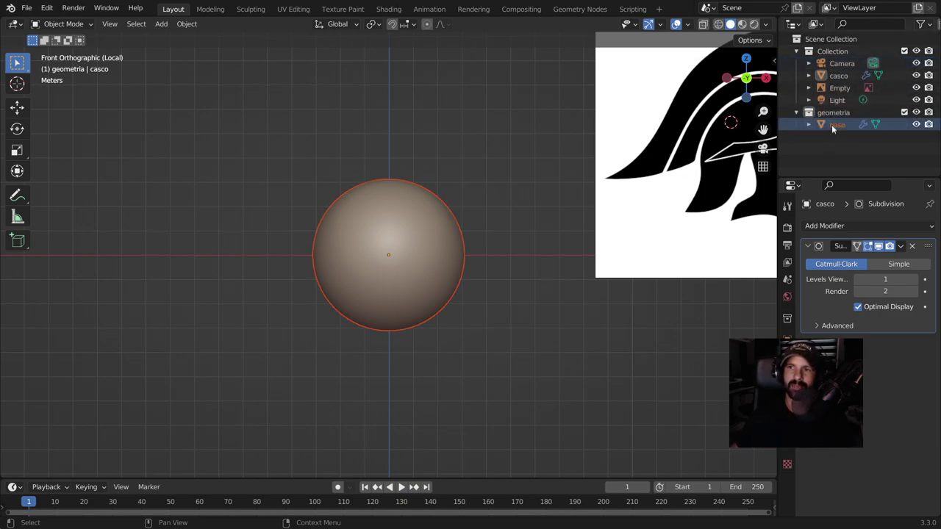
pyautogui.moveTo(839, 75); pyautogui.dragTo(835, 114)
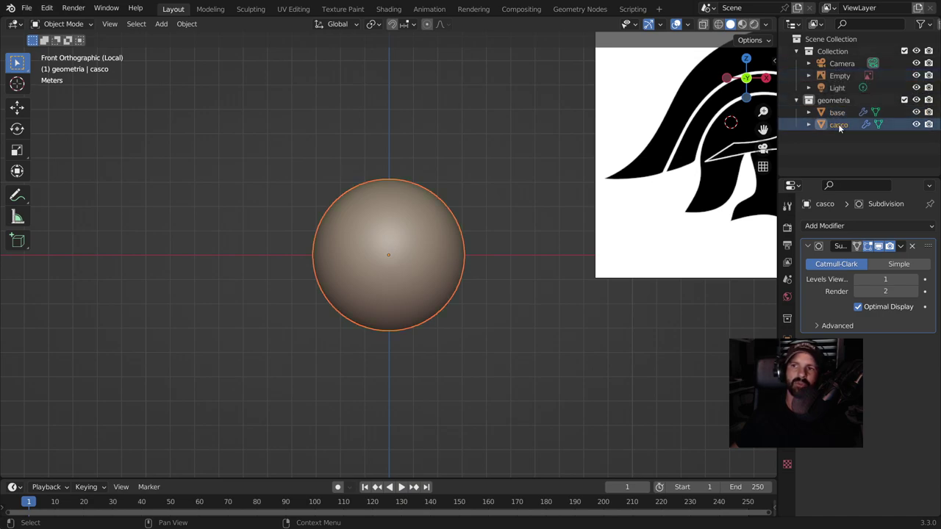
pyautogui.click(838, 123)
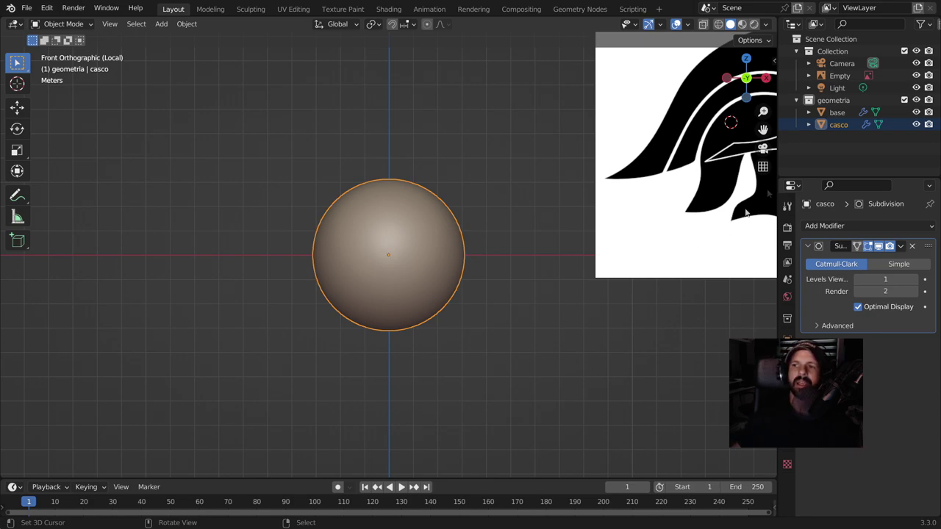
# - Hide base in the viewport so only casco shows, and select casco
pyautogui.click(916, 125)
pyautogui.click(916, 112)
pyautogui.click(917, 113)
pyautogui.click(916, 125)
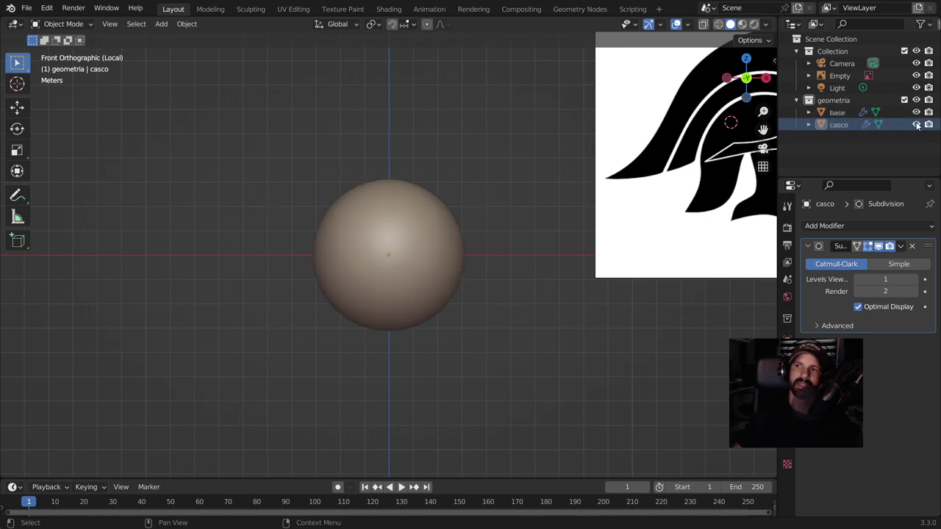
pyautogui.click(929, 112)
pyautogui.click(929, 125)
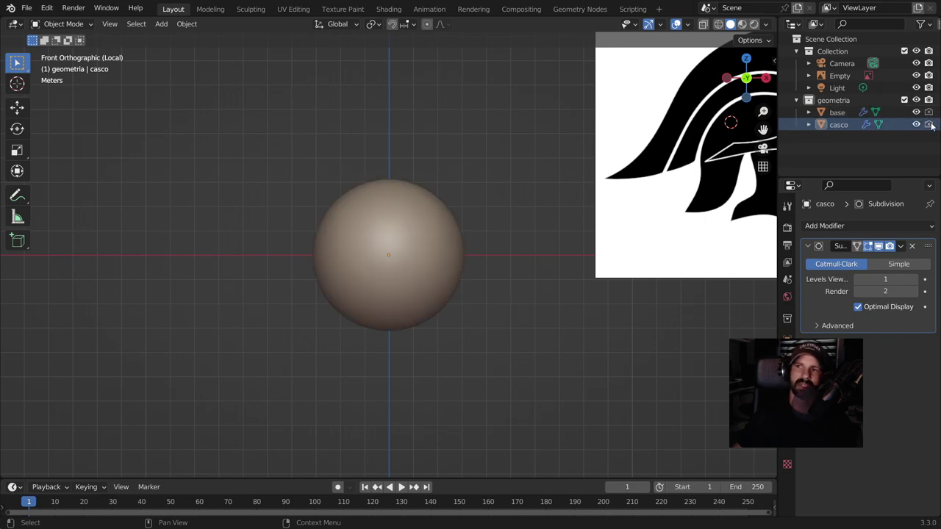
pyautogui.moveTo(930, 125); pyautogui.dragTo(929, 112)
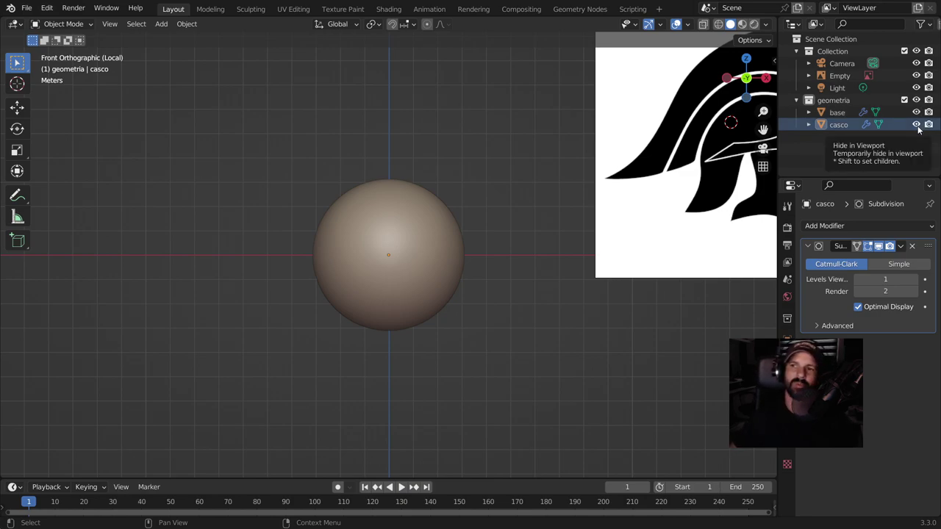
pyautogui.click(916, 112)
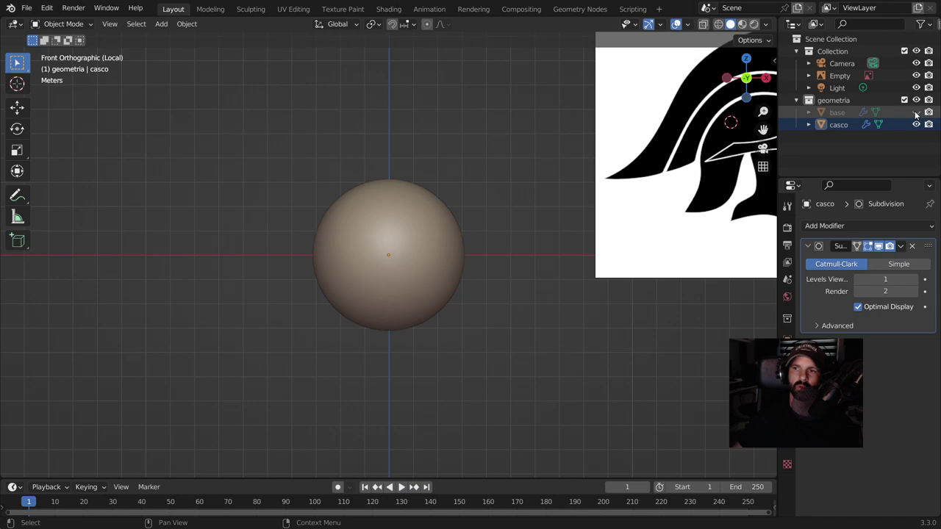
pyautogui.click(399, 233)
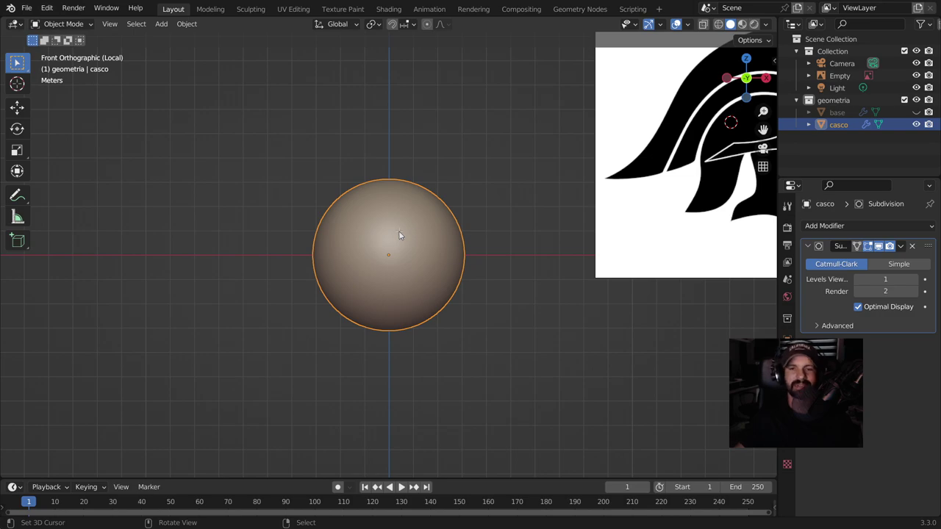
# - Enter Edit Mode on casco and switch the viewport to see-through Wireframe shading
pyautogui.press('Tab')
pyautogui.scroll(3, 399, 322)
pyautogui.scroll(3, 401, 321)
pyautogui.scroll(2, 402, 321)
pyautogui.scroll(-3, 401, 321)
pyautogui.scroll(-3, 393, 338)
pyautogui.scroll(-2, 386, 349)
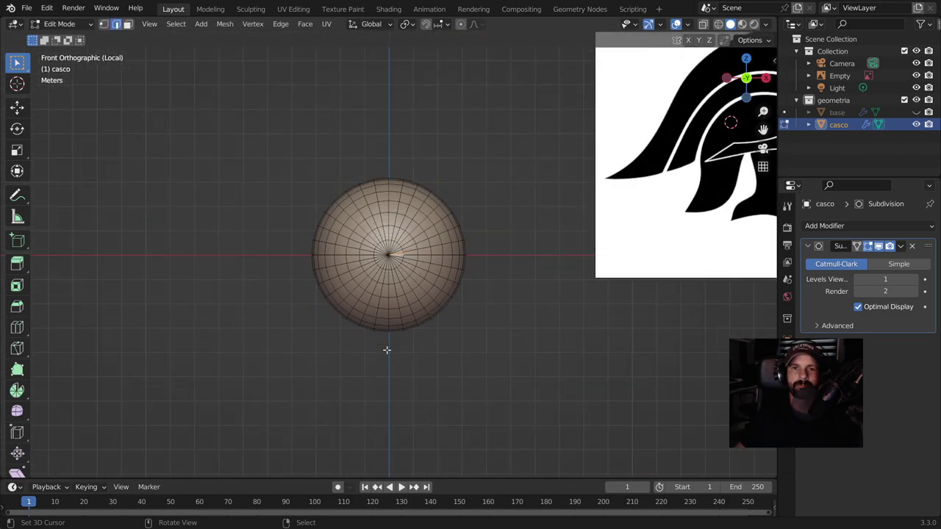
pyautogui.click(721, 26)
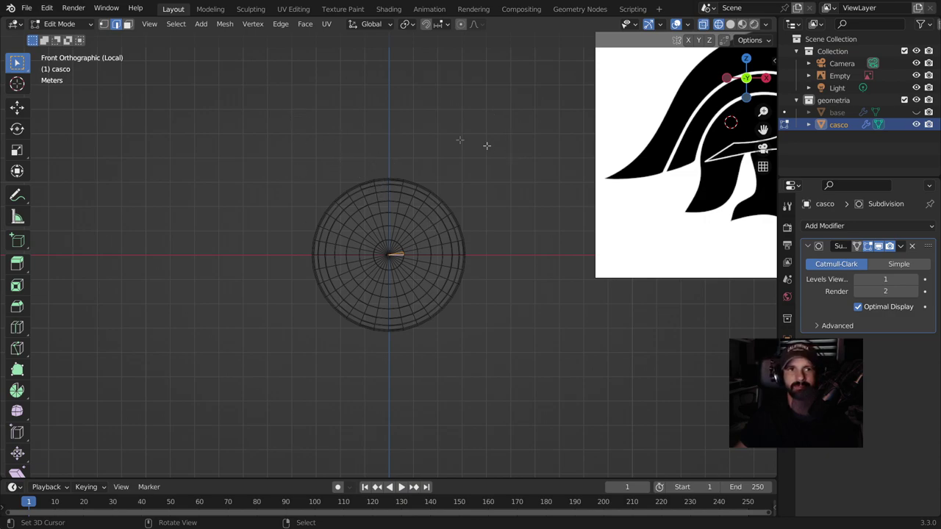
# - Switch to face select mode and box-select the faces of the sphere's lower half
pyautogui.click(104, 25)
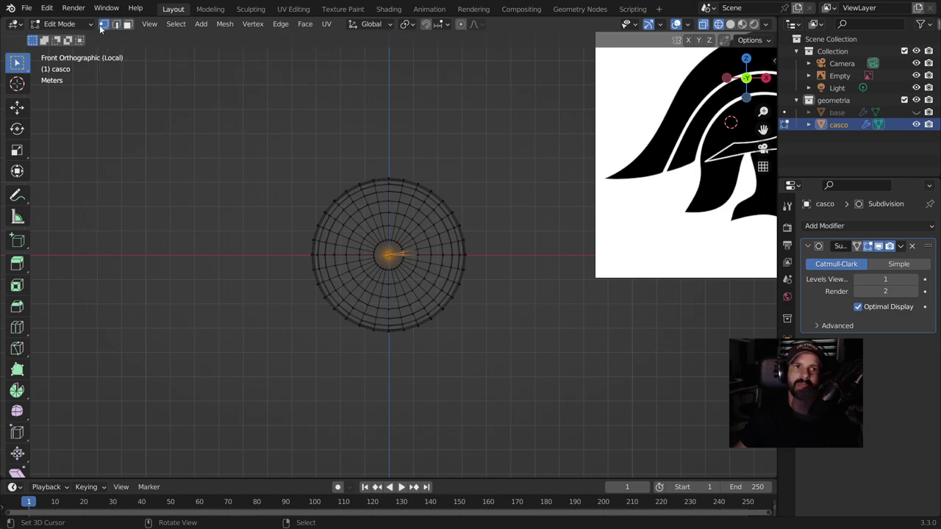
pyautogui.click(115, 25)
pyautogui.click(128, 25)
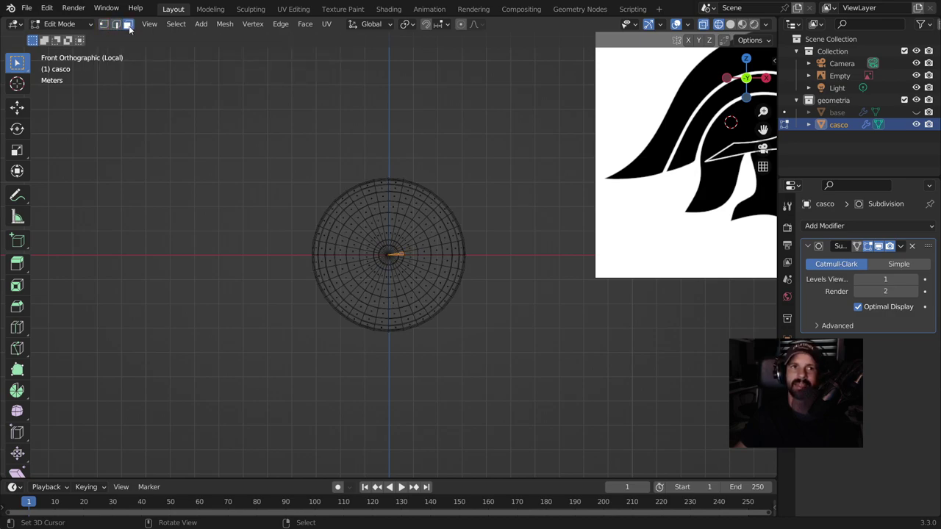
pyautogui.moveTo(244, 91); pyautogui.dragTo(564, 254)
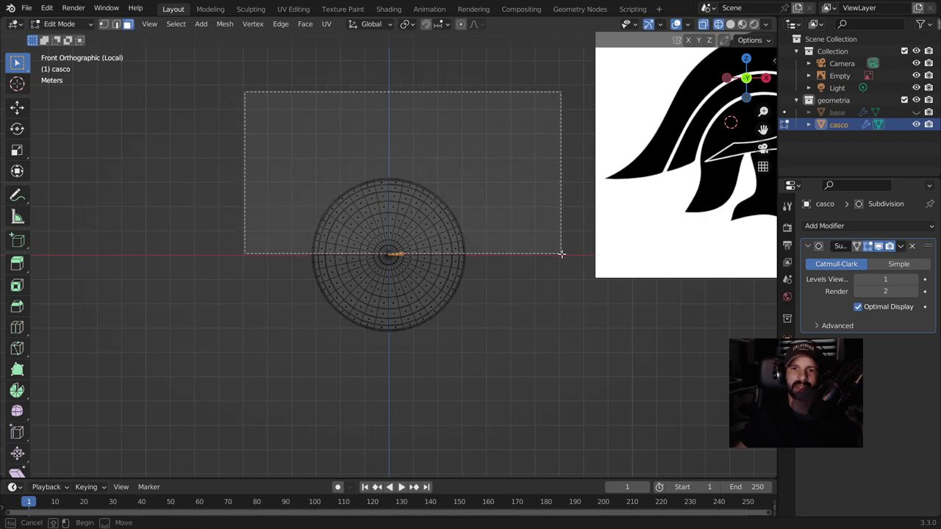
pyautogui.moveTo(564, 254); pyautogui.dragTo(564, 254)
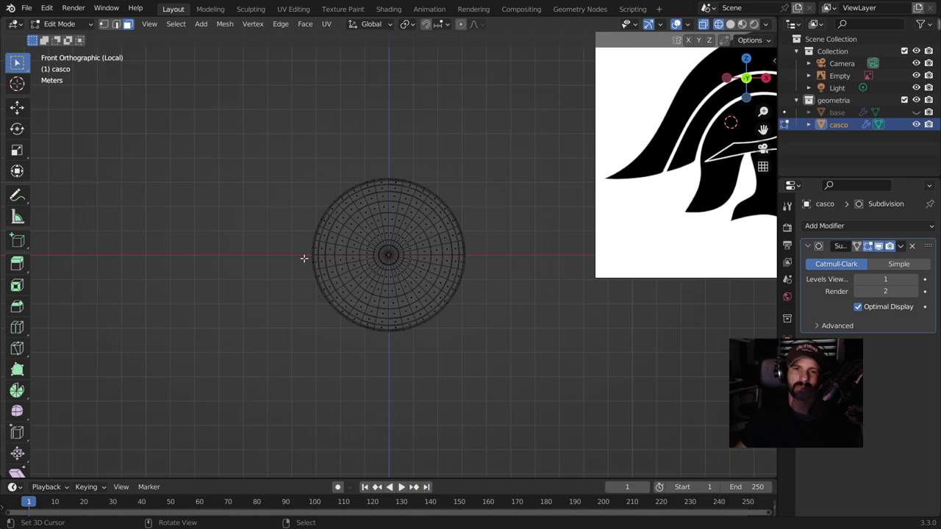
pyautogui.moveTo(304, 258); pyautogui.dragTo(529, 379)
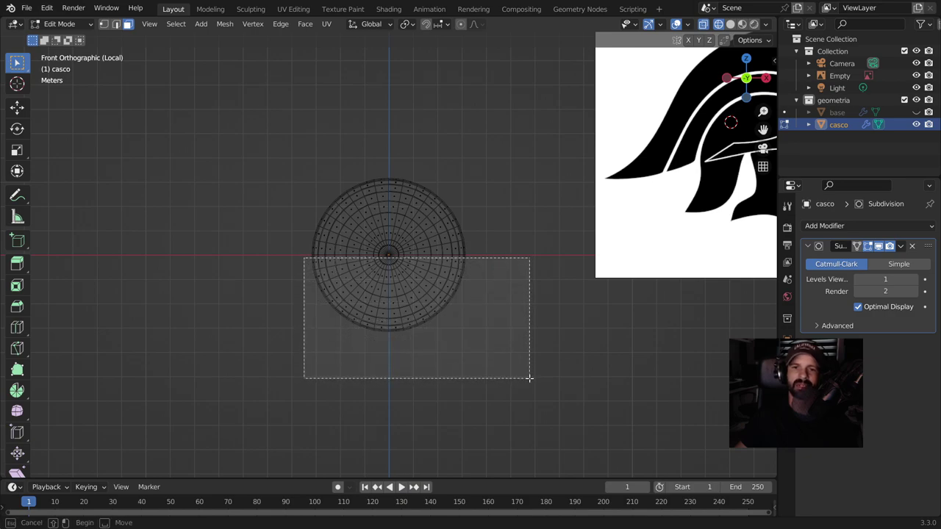
pyautogui.scroll(4, 471, 331)
pyautogui.scroll(1, 500, 250)
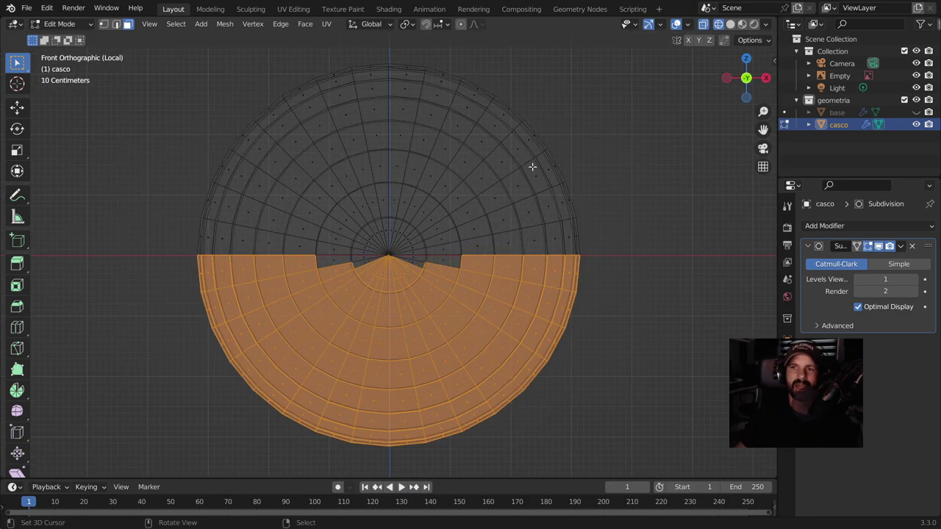
# - In solid shading, shift-click the remaining lower-half faces, then remove casco's Subdivision modifier
pyautogui.click(730, 23)
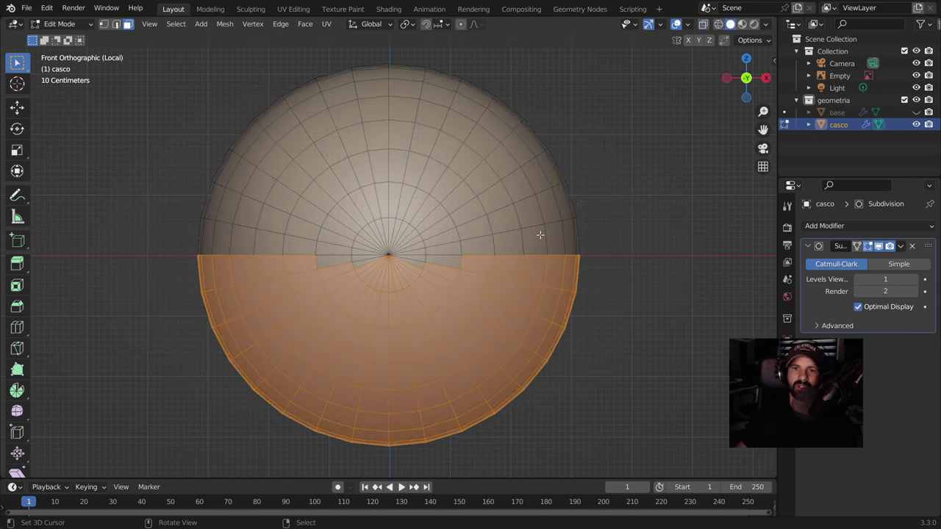
pyautogui.keyDown('shift'); pyautogui.click(453, 261); pyautogui.keyUp('shift')
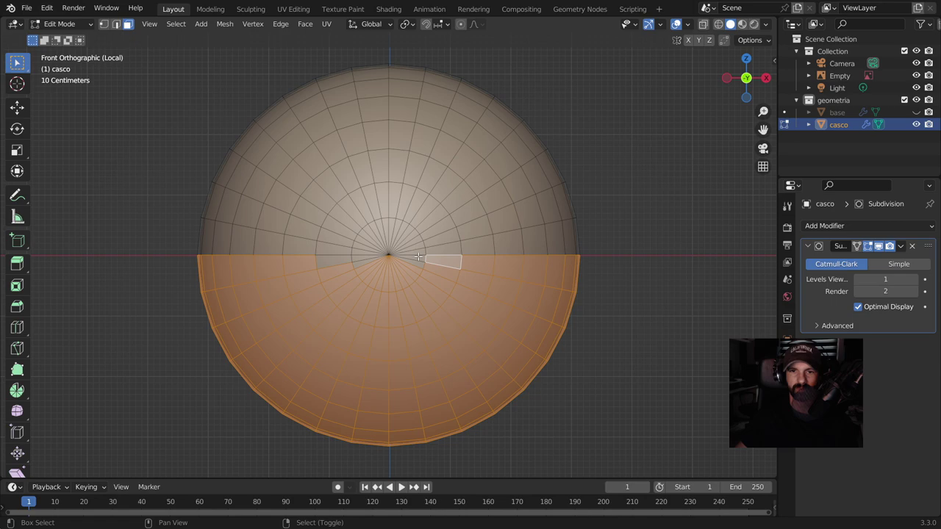
pyautogui.keyDown('shift'); pyautogui.click(416, 260); pyautogui.keyUp('shift')
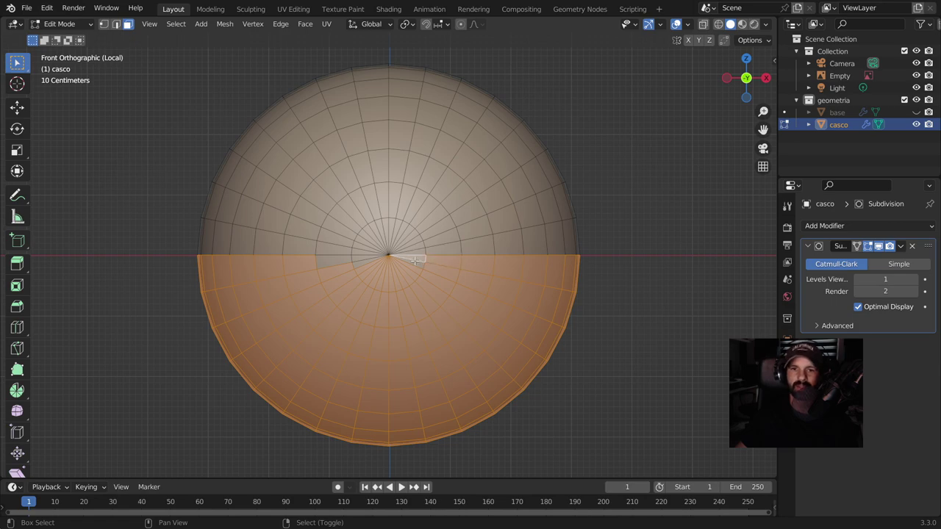
pyautogui.keyDown('shift'); pyautogui.click(342, 261); pyautogui.keyUp('shift')
pyautogui.moveTo(356, 258)
pyautogui.mouseDown(button='middle')
pyautogui.moveTo(284, 258)
pyautogui.moveTo(355, 263)
pyautogui.mouseUp(button='middle')
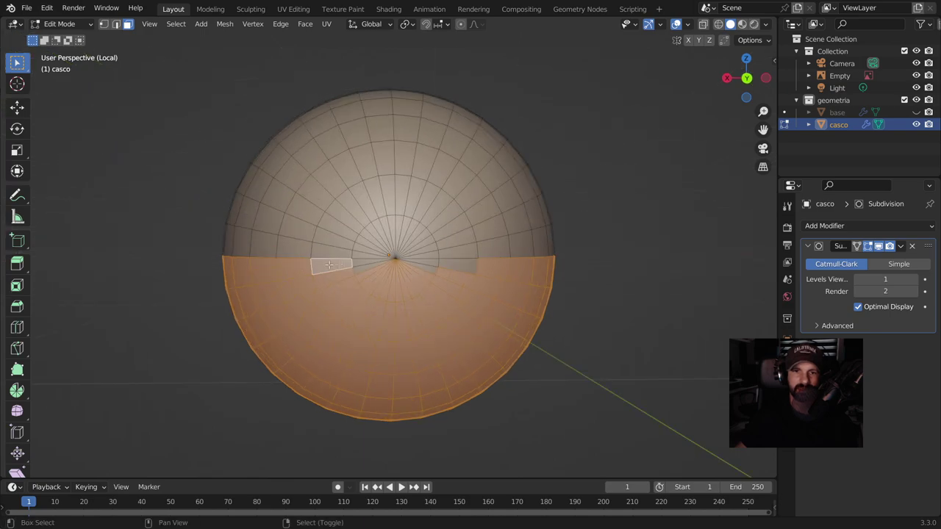
pyautogui.keyDown('shift'); pyautogui.click(417, 260); pyautogui.keyUp('shift')
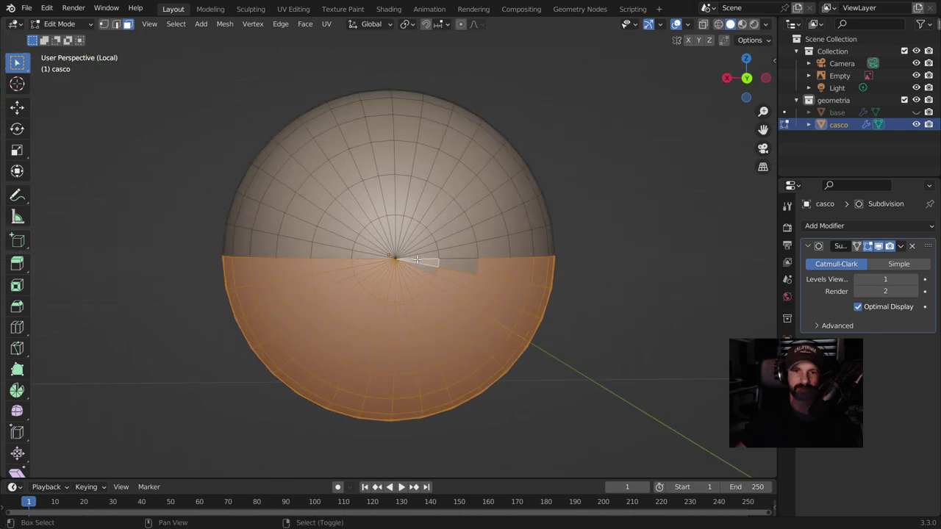
pyautogui.keyDown('shift'); pyautogui.click(457, 267); pyautogui.keyUp('shift')
pyautogui.scroll(-3, 564, 289)
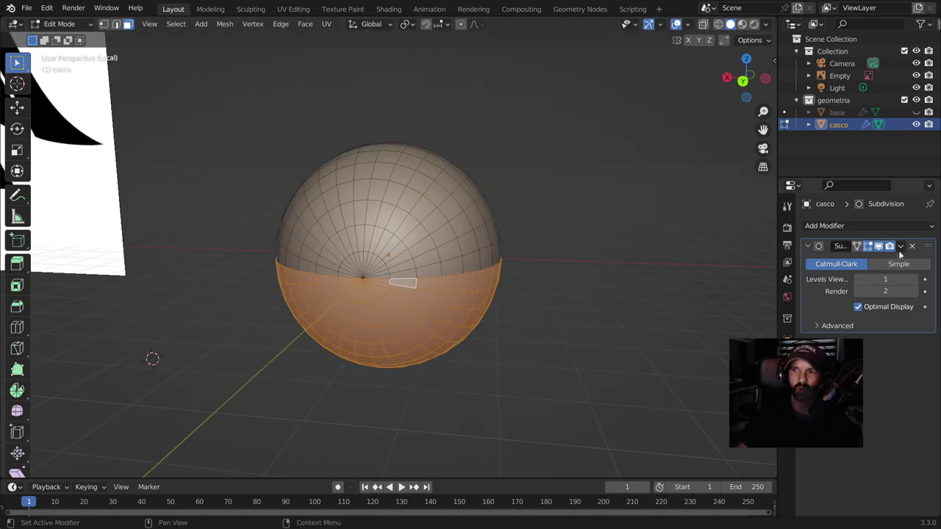
pyautogui.click(913, 247)
# - Delete the selected lower-hemisphere faces with X > Faces, leaving an open dome
pyautogui.moveTo(539, 316)
pyautogui.mouseDown(button='middle')
pyautogui.moveTo(466, 242)
pyautogui.moveTo(474, 238)
pyautogui.mouseUp(button='middle')
pyautogui.press('x')
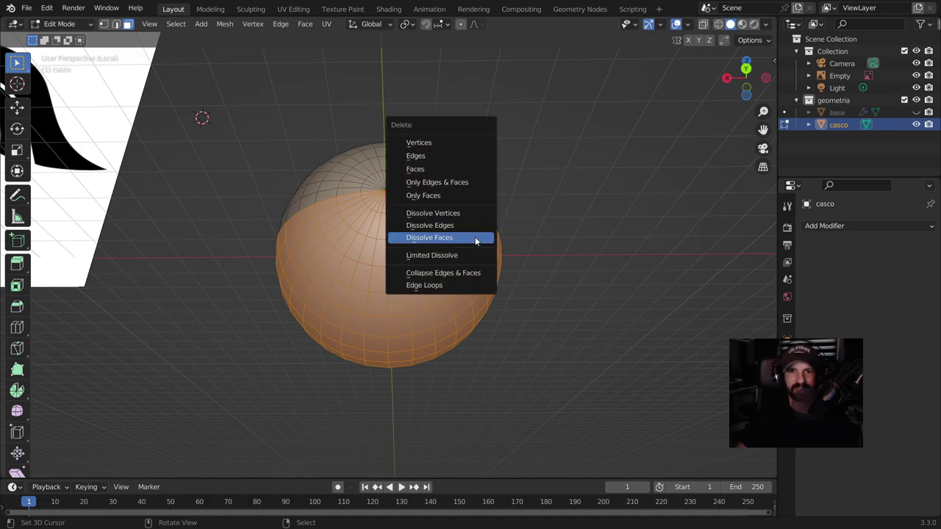
pyautogui.click(460, 174)
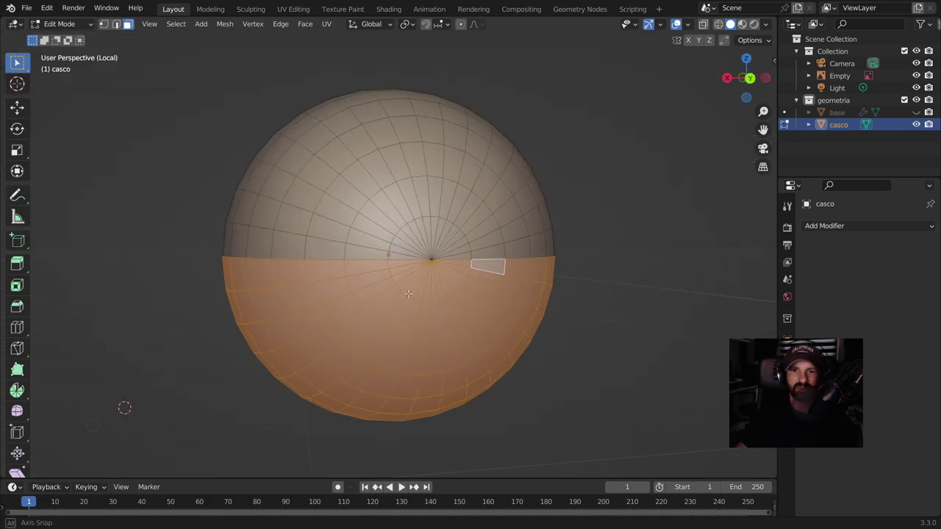
pyautogui.moveTo(397, 270); pyautogui.dragTo(428, 278, button='middle')
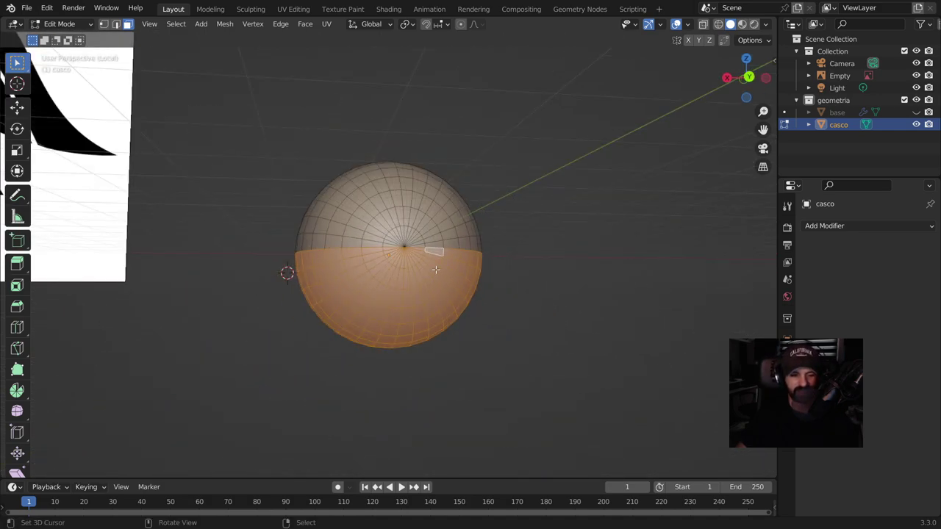
pyautogui.press('x')
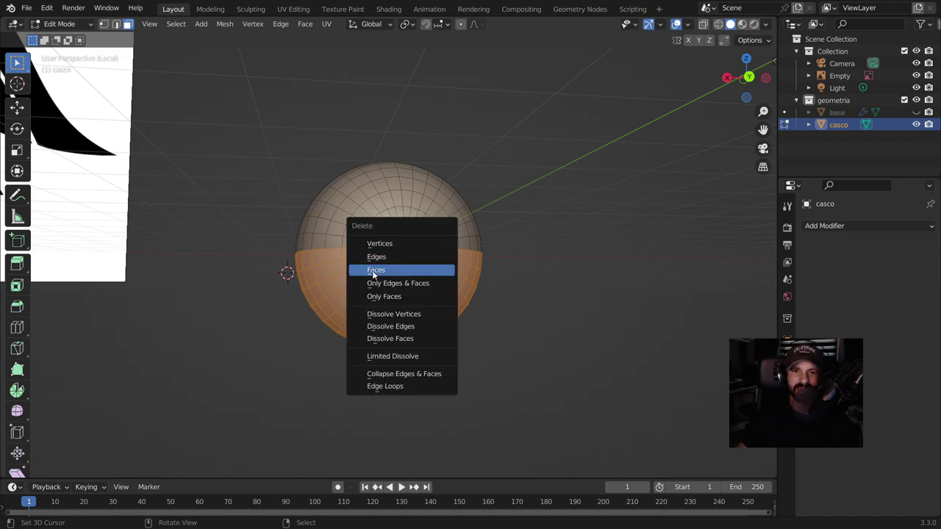
pyautogui.click(376, 271)
pyautogui.moveTo(378, 267)
pyautogui.mouseDown(button='middle')
pyautogui.moveTo(423, 235)
pyautogui.moveTo(415, 254)
pyautogui.mouseUp(button='middle')
pyautogui.scroll(5, 414, 265)
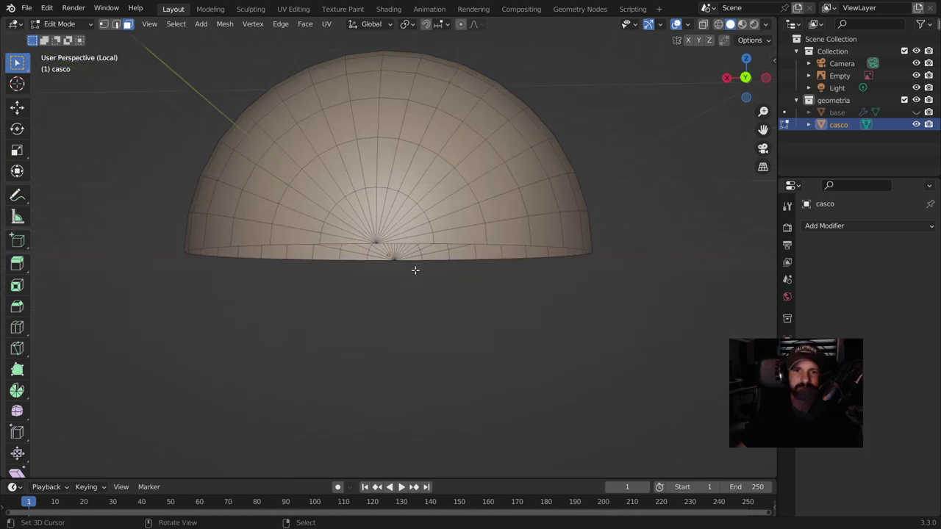
pyautogui.moveTo(414, 237); pyautogui.dragTo(416, 250, button='middle')
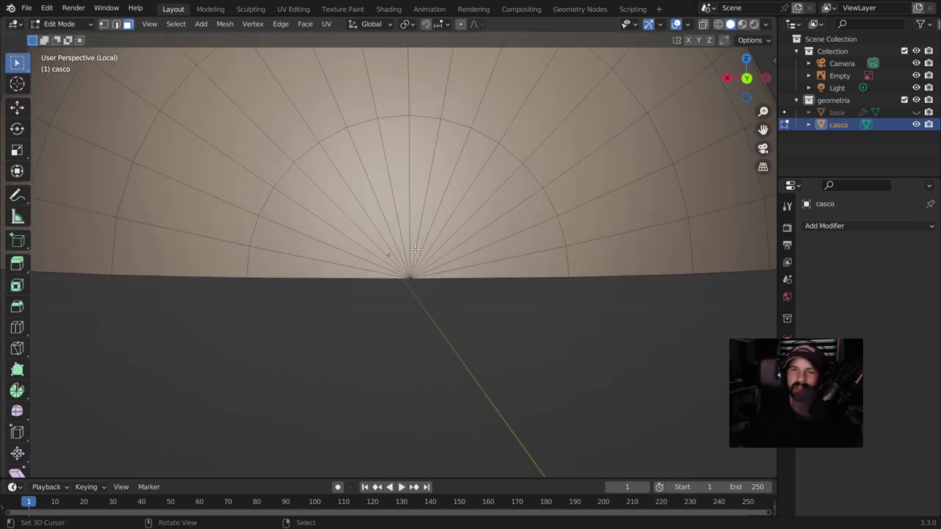
# - In top view with wireframe shading, undo a stray Mirror modifier and box-select the dome's top half
pyautogui.press('KP_7')
pyautogui.scroll(-4, 413, 249)
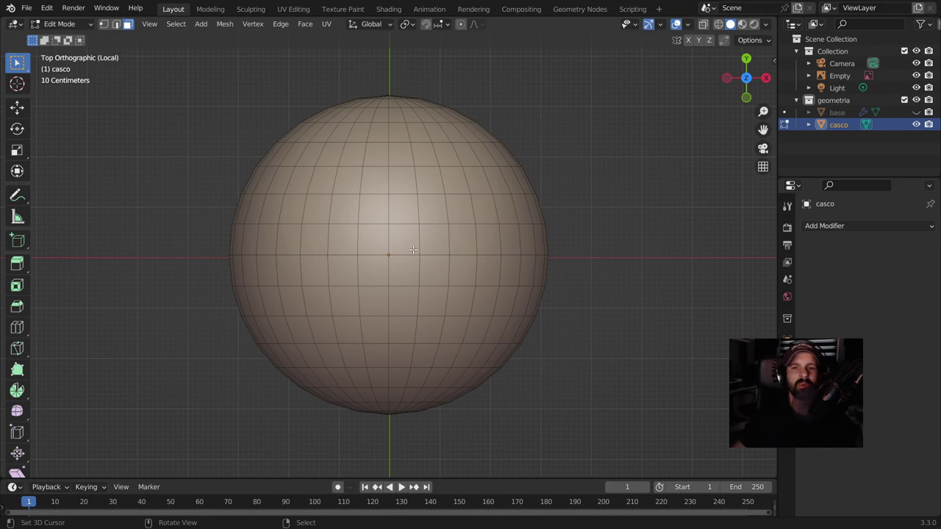
pyautogui.scroll(-2, 199, 239)
pyautogui.scroll(-1, 198, 240)
pyautogui.click(718, 24)
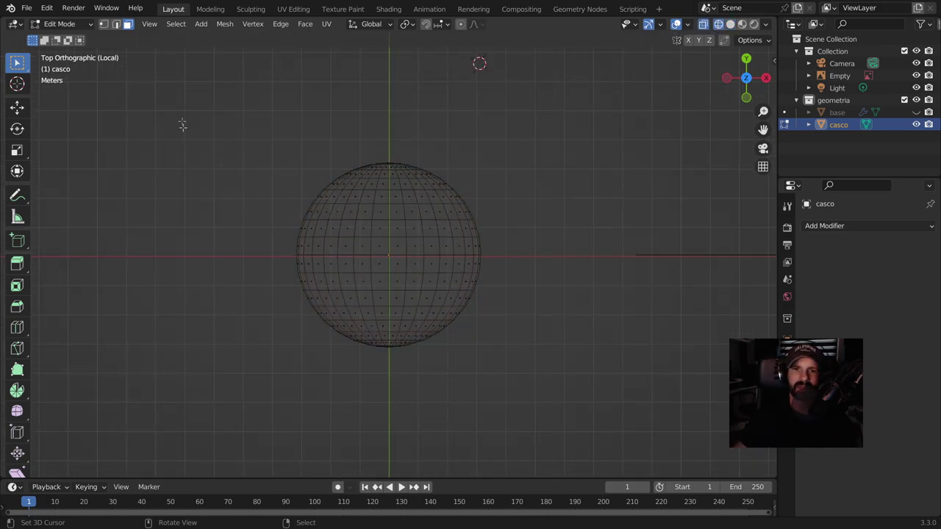
pyautogui.moveTo(195, 89); pyautogui.dragTo(389, 384)
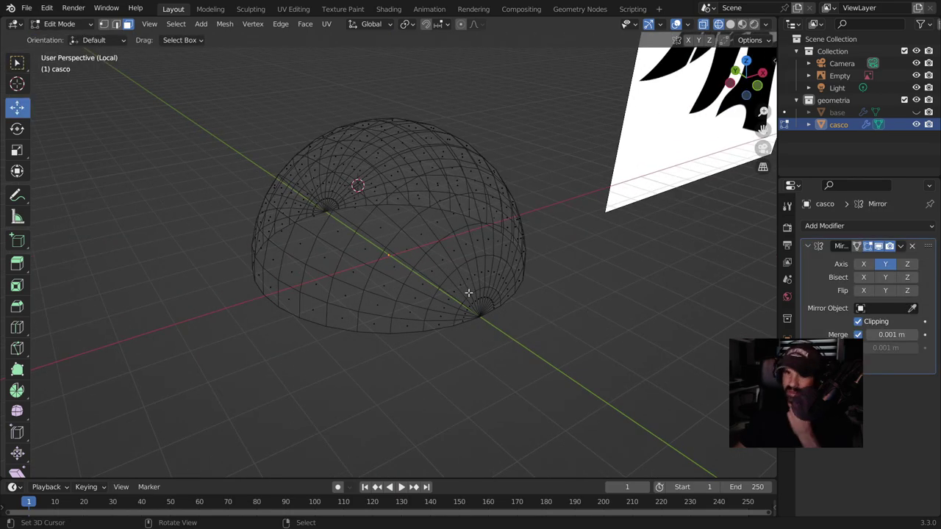
pyautogui.moveTo(468, 292)
pyautogui.mouseDown(button='middle')
pyautogui.moveTo(439, 317)
pyautogui.moveTo(463, 282)
pyautogui.moveTo(478, 286)
pyautogui.mouseUp(button='middle')
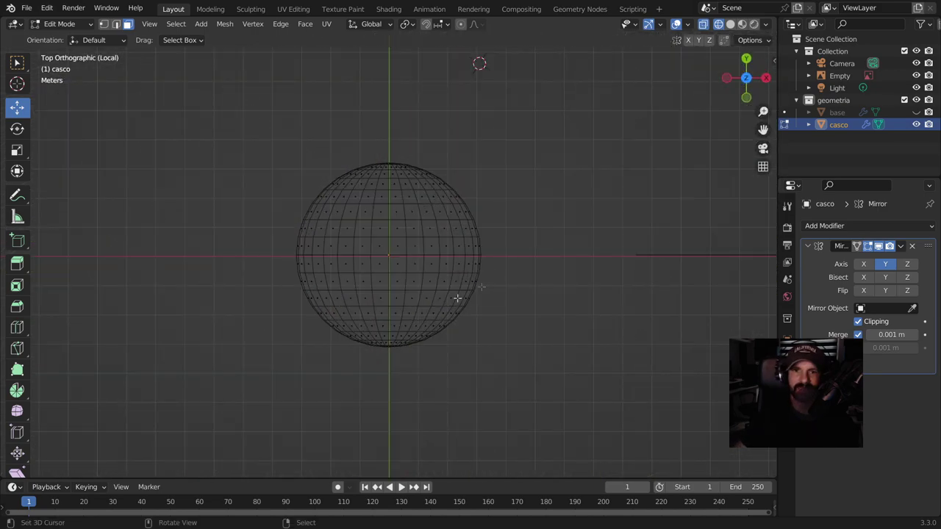
pyautogui.hotkey('ctrl', 'z')
pyautogui.moveTo(200, 91)
pyautogui.mouseDown()
pyautogui.moveTo(592, 216)
pyautogui.moveTo(619, 256)
pyautogui.mouseUp()
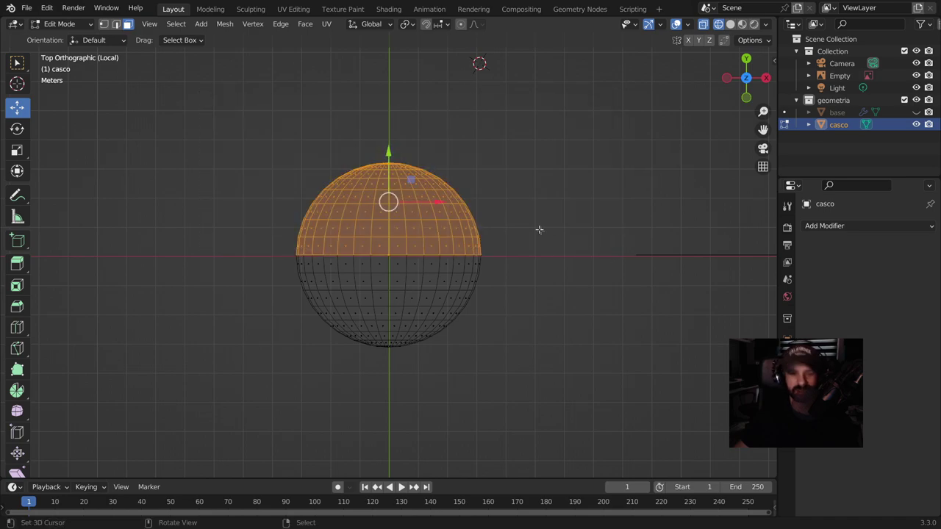
# - Delete the selected +Y half of the dome's faces, leaving a half-dome mesh
pyautogui.press('x')
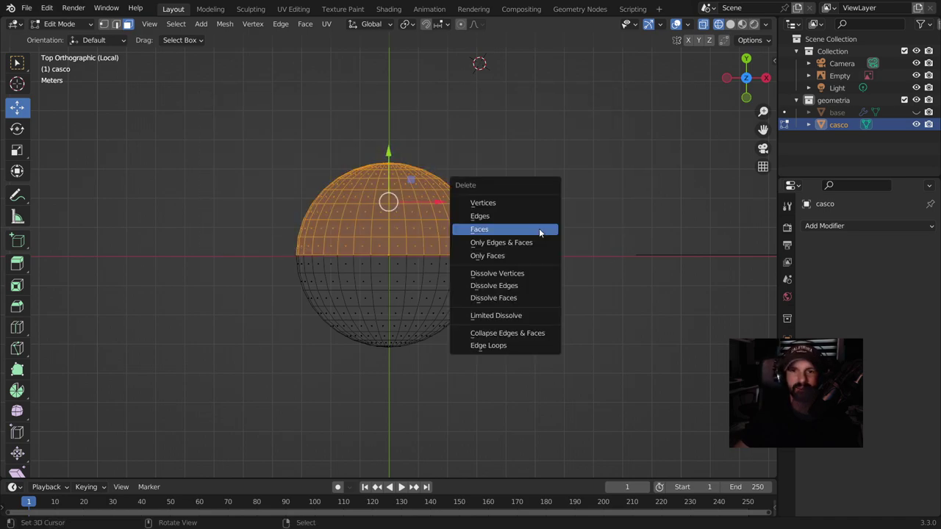
pyautogui.click(539, 230)
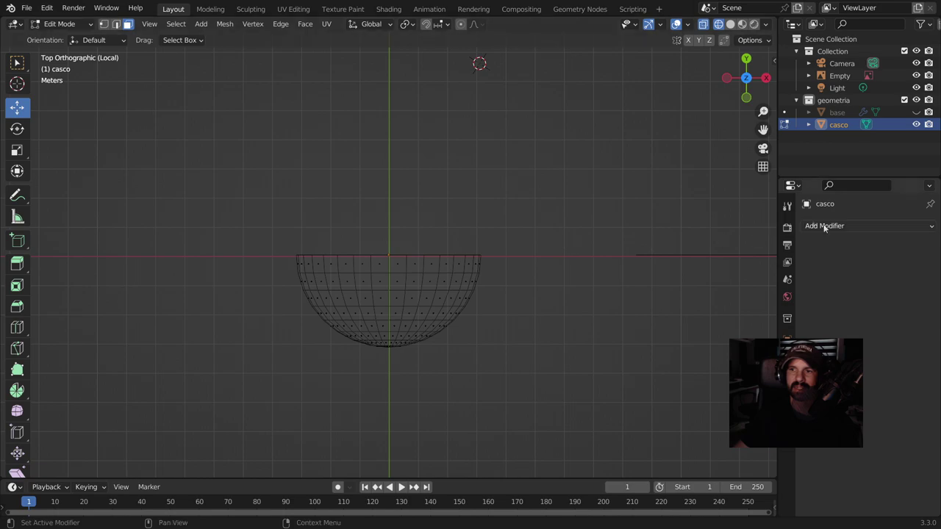
pyautogui.keyDown('shift'); pyautogui.rightClick(609, 208); pyautogui.keyUp('shift')
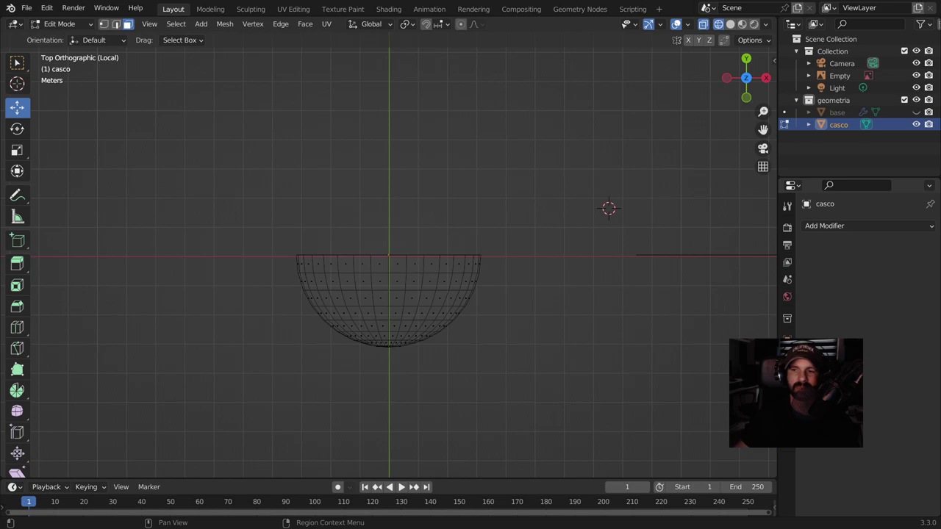
# - Add a Mirror modifier to casco mirroring on the Z axis only
pyautogui.click(823, 226)
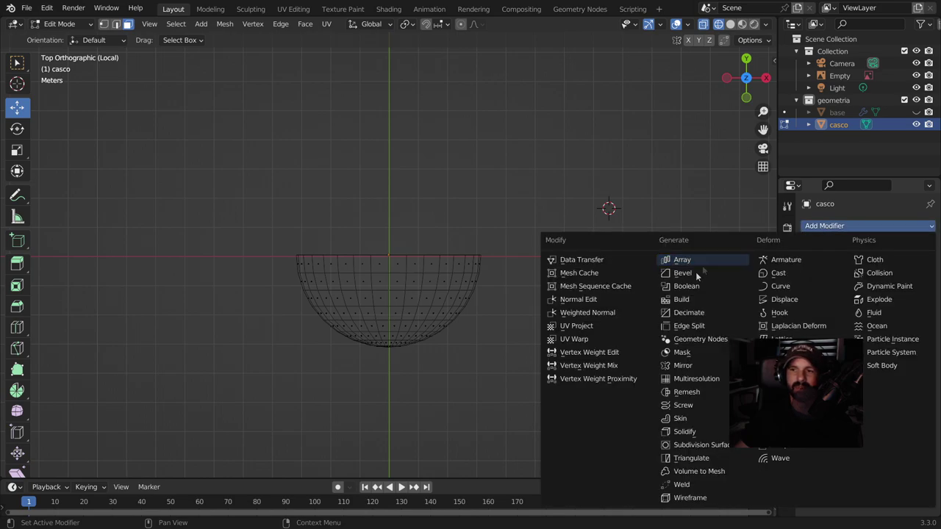
pyautogui.click(683, 365)
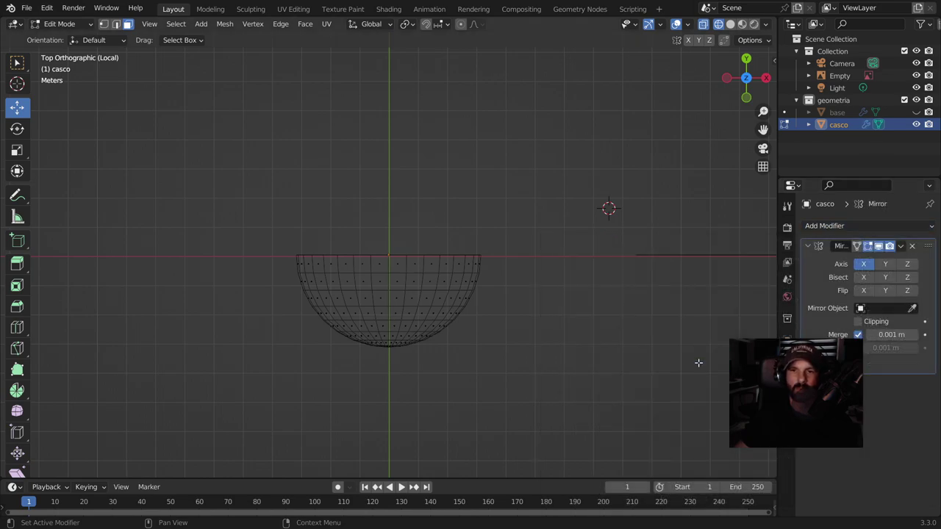
pyautogui.click(884, 266)
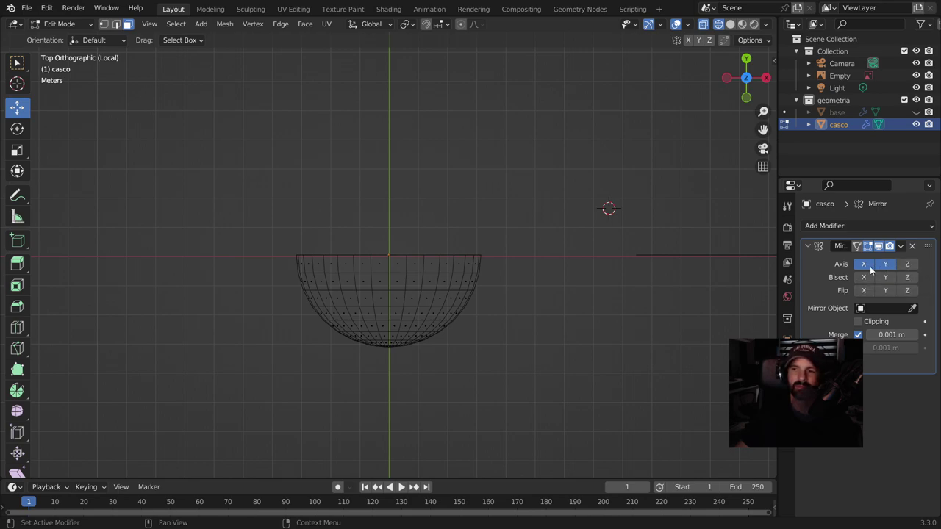
pyautogui.click(885, 264)
pyautogui.click(906, 265)
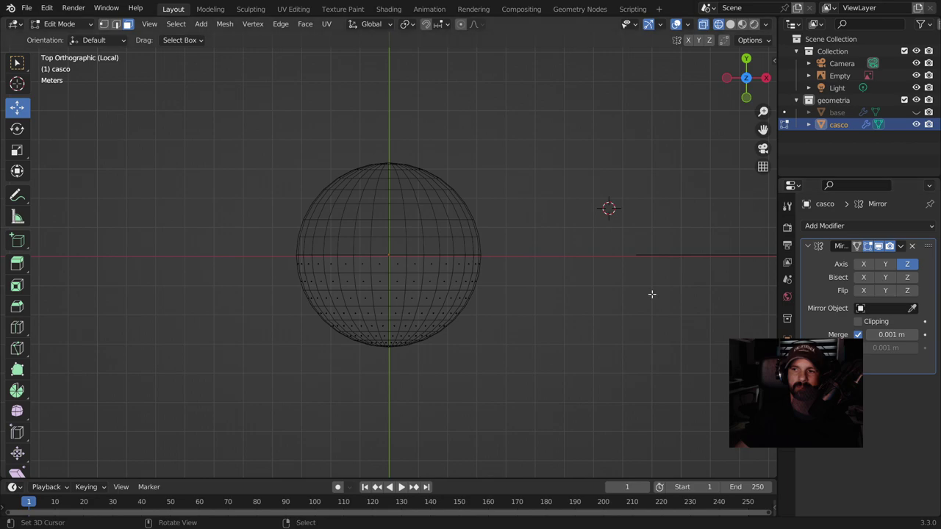
pyautogui.click(908, 267)
pyautogui.click(909, 267)
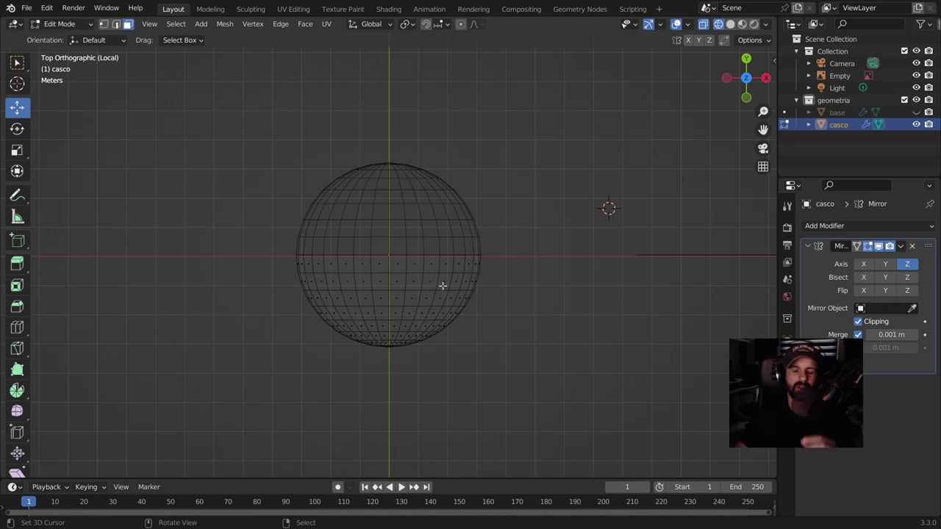
pyautogui.scroll(2, 445, 285)
pyautogui.scroll(-2, 445, 285)
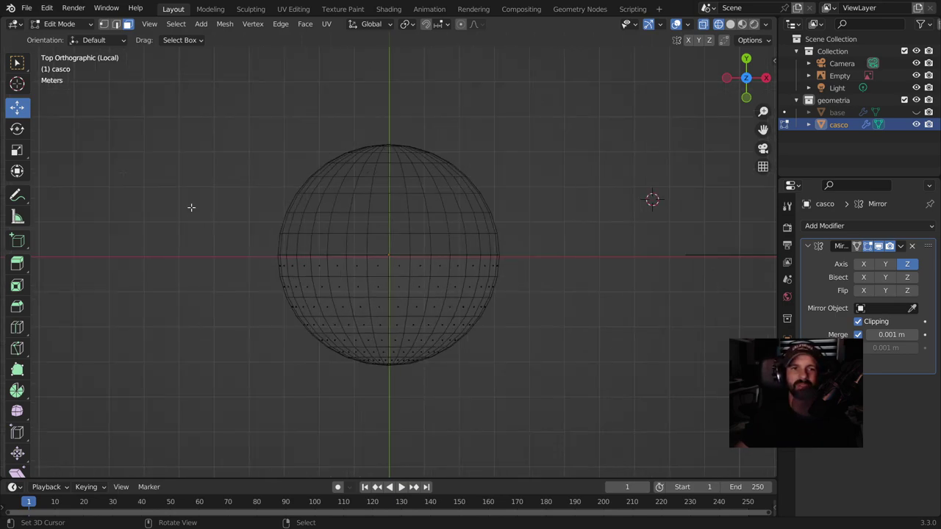
# - Box-select the equator edge ring and test a move along Y, then cancel it
pyautogui.moveTo(234, 239); pyautogui.dragTo(549, 264)
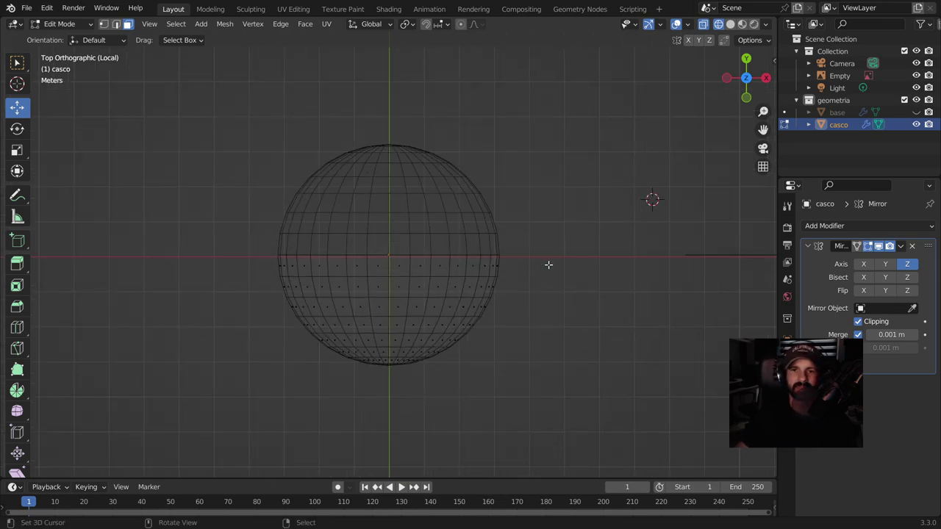
pyautogui.moveTo(211, 230); pyautogui.dragTo(538, 258)
pyautogui.moveTo(379, 234)
pyautogui.mouseDown(button='middle')
pyautogui.moveTo(362, 237)
pyautogui.moveTo(397, 252)
pyautogui.mouseUp(button='middle')
pyautogui.moveTo(389, 232)
pyautogui.mouseDown()
pyautogui.moveTo(385, 188)
pyautogui.moveTo(388, 334)
pyautogui.mouseUp()
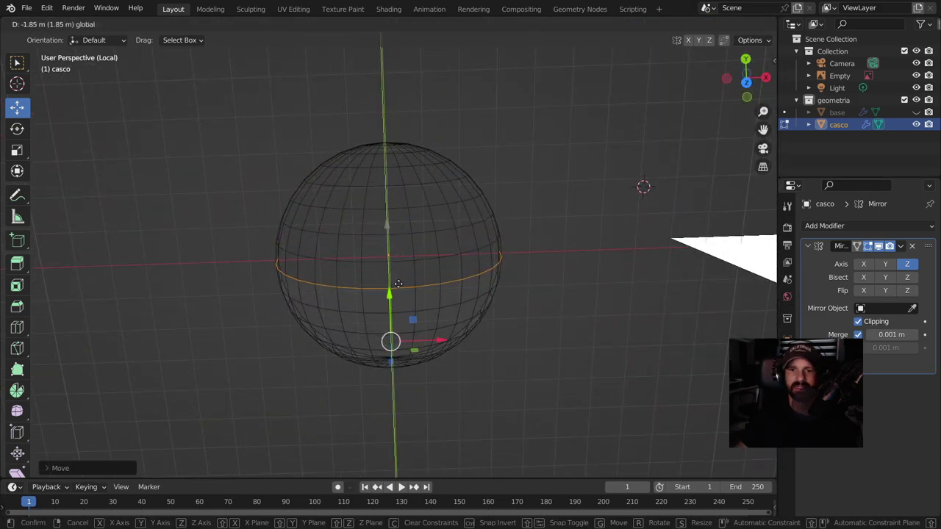
pyautogui.press('Escape')
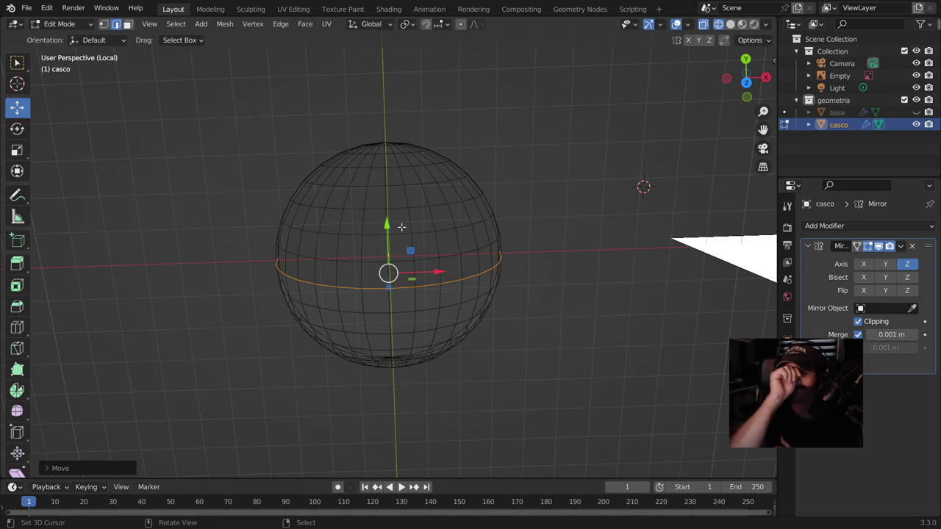
# - Switch casco to solid shading in Object Mode, then return to Edit Mode
pyautogui.moveTo(401, 227); pyautogui.dragTo(379, 236, button='middle')
pyautogui.press('Tab')
pyautogui.moveTo(422, 279)
pyautogui.mouseDown(button='middle')
pyautogui.moveTo(511, 195)
pyautogui.moveTo(498, 170)
pyautogui.mouseUp(button='middle')
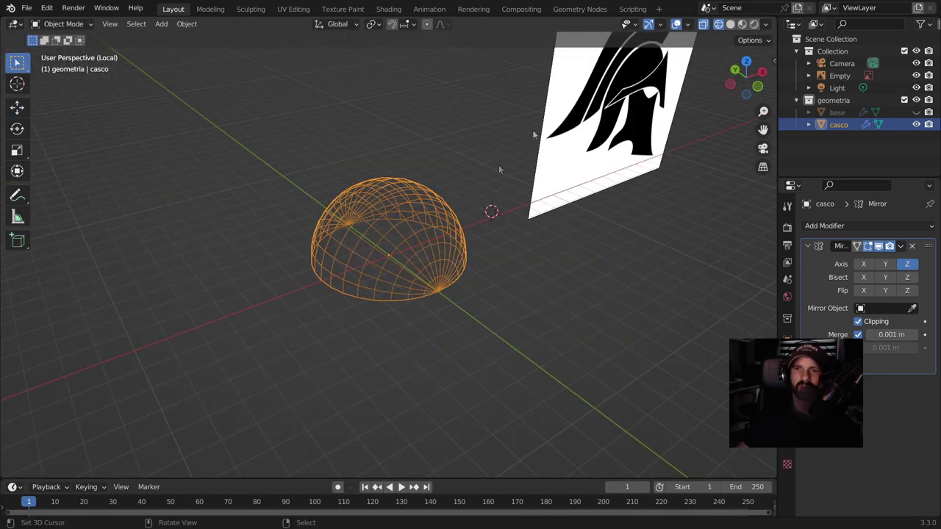
pyautogui.click(730, 25)
pyautogui.moveTo(515, 242)
pyautogui.mouseDown(button='middle')
pyautogui.moveTo(482, 263)
pyautogui.moveTo(129, 253)
pyautogui.moveTo(373, 250)
pyautogui.moveTo(397, 269)
pyautogui.mouseUp(button='middle')
pyautogui.scroll(4, 380, 261)
pyautogui.press('Tab')
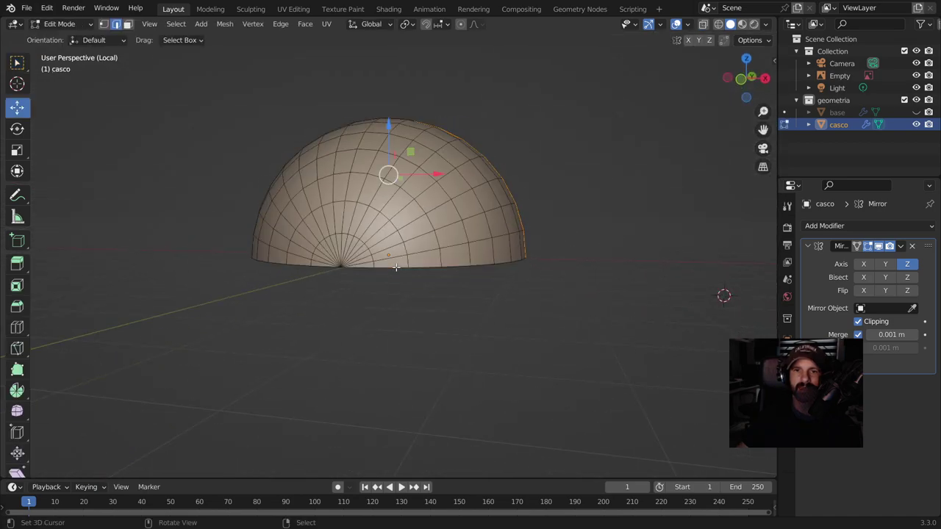
pyautogui.scroll(2, 395, 267)
pyautogui.scroll(3, 390, 254)
pyautogui.moveTo(383, 242); pyautogui.dragTo(375, 231, button='middle')
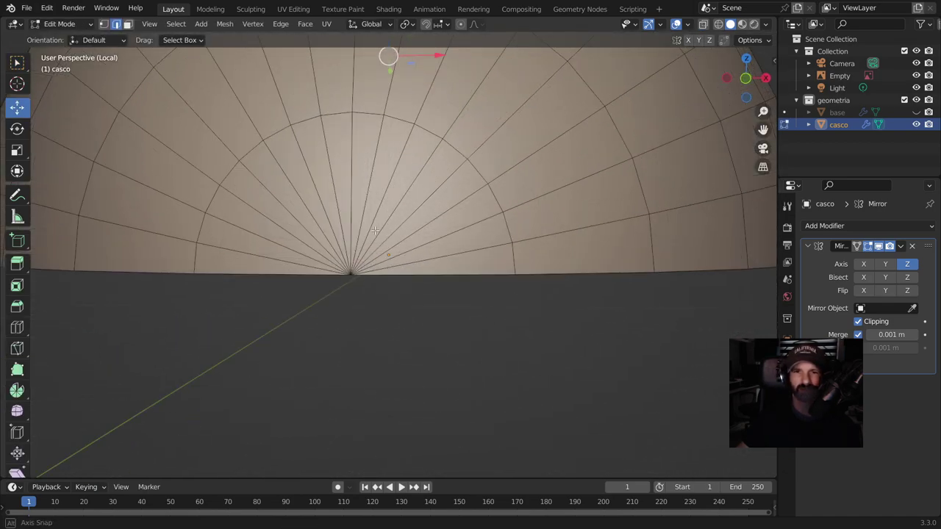
pyautogui.click(242, 253)
pyautogui.keyDown('shift'); pyautogui.click(253, 204); pyautogui.keyUp('shift')
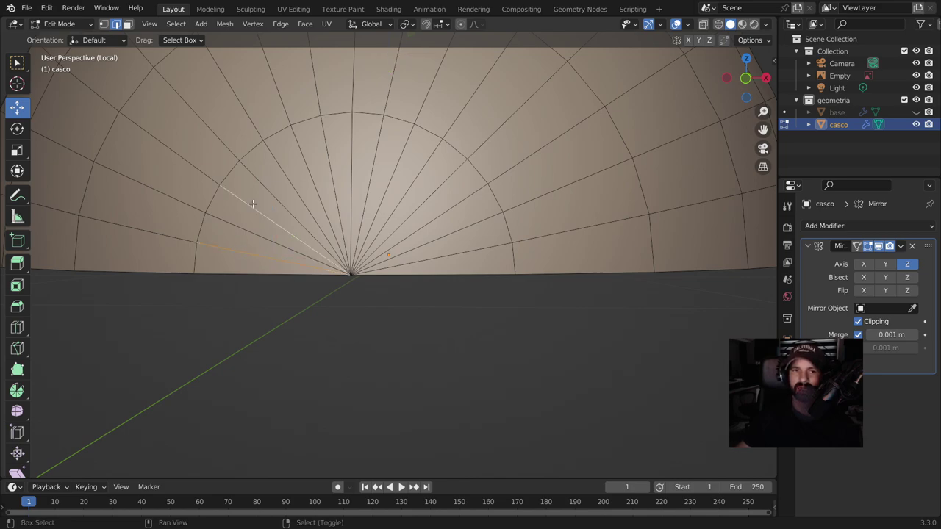
pyautogui.click(294, 169)
pyautogui.keyDown('shift'); pyautogui.click(325, 148); pyautogui.keyUp('shift')
pyautogui.keyDown('shift'); pyautogui.click(366, 137); pyautogui.keyUp('shift')
pyautogui.keyDown('shift'); pyautogui.click(418, 162); pyautogui.keyUp('shift')
pyautogui.keyDown('shift'); pyautogui.click(457, 195); pyautogui.keyUp('shift')
pyautogui.keyDown('shift'); pyautogui.click(482, 245); pyautogui.keyUp('shift')
pyautogui.press('x')
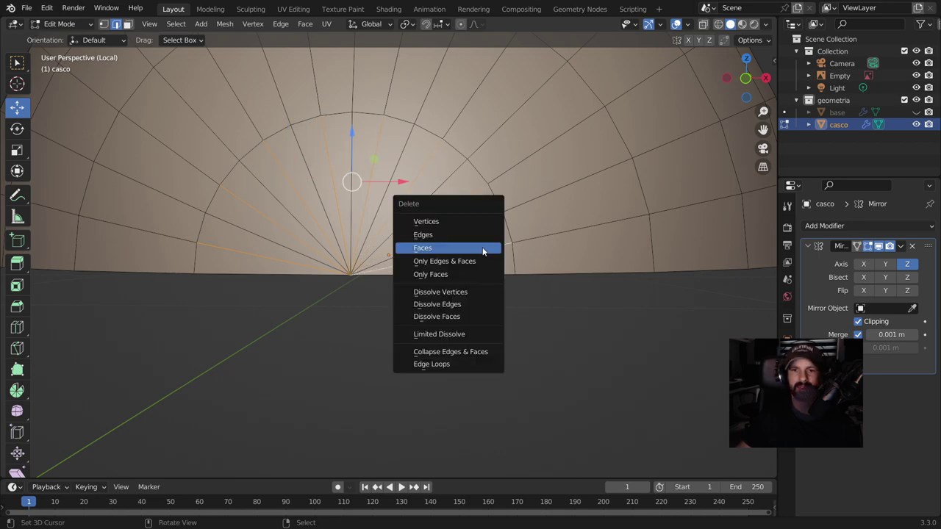
pyautogui.click(472, 304)
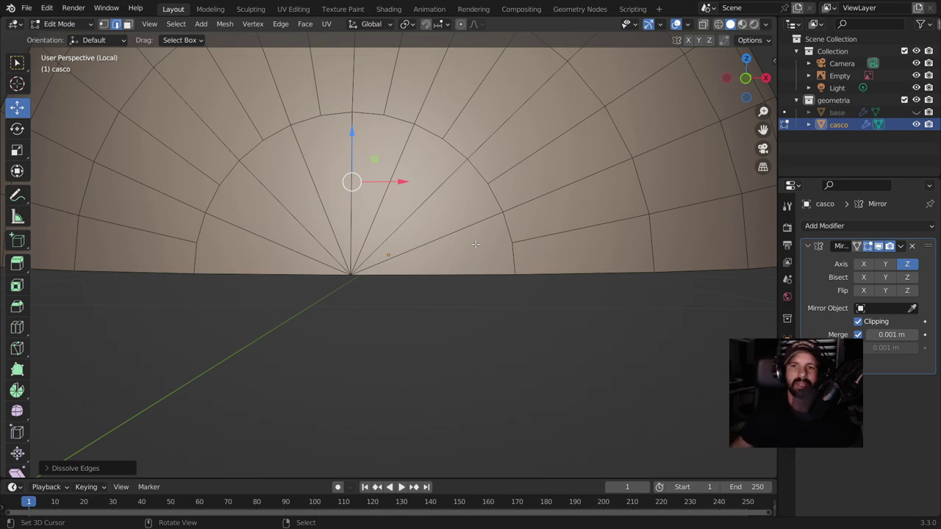
pyautogui.scroll(2, 456, 229)
pyautogui.scroll(-2, 430, 272)
pyautogui.scroll(-2, 403, 316)
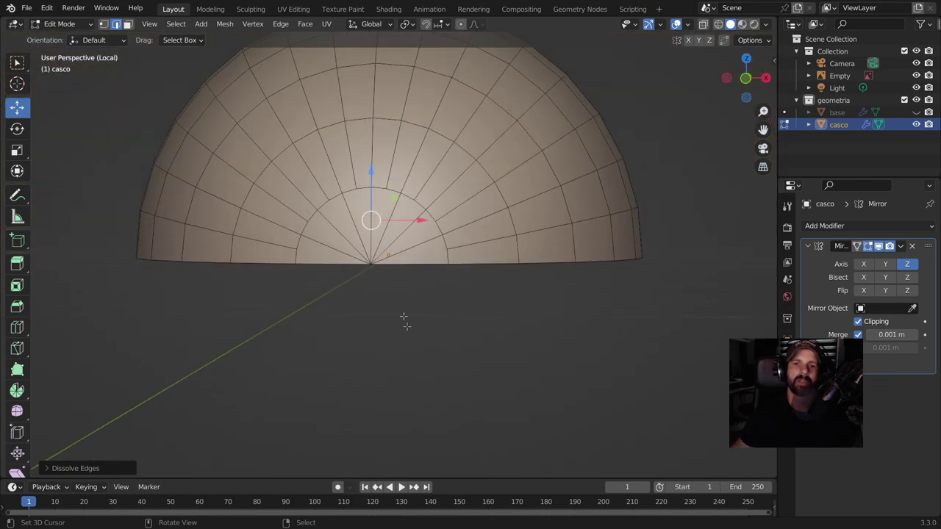
pyautogui.scroll(-2, 402, 272)
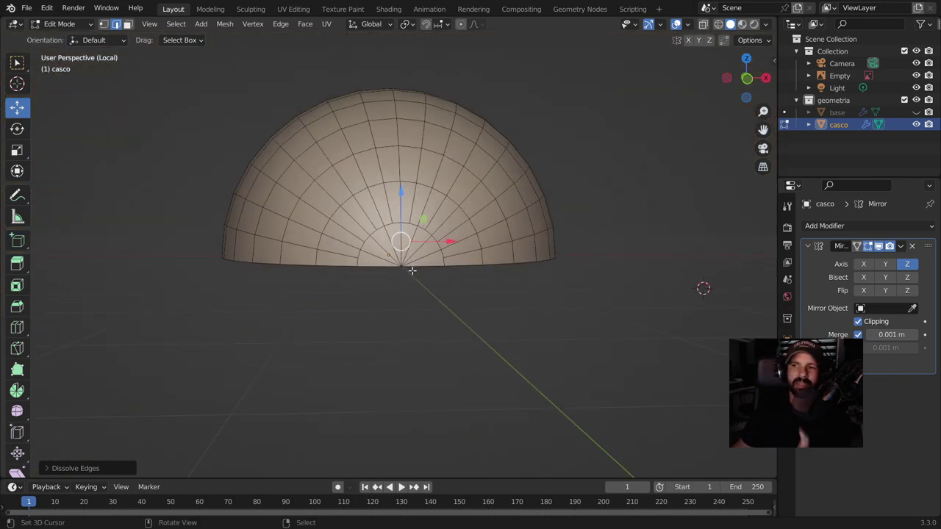
pyautogui.scroll(-1, 398, 270)
pyautogui.moveTo(398, 270); pyautogui.dragTo(387, 182, button='middle')
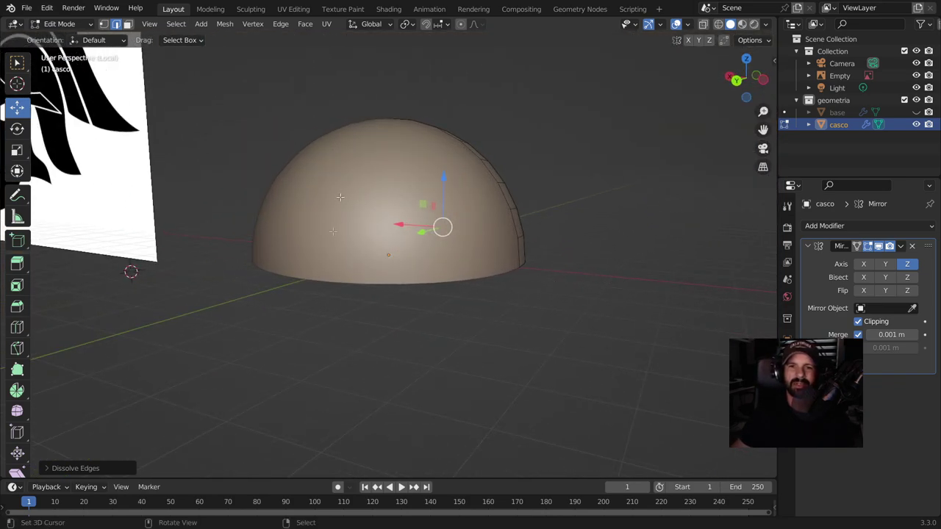
pyautogui.moveTo(400, 256); pyautogui.dragTo(390, 287, button='middle')
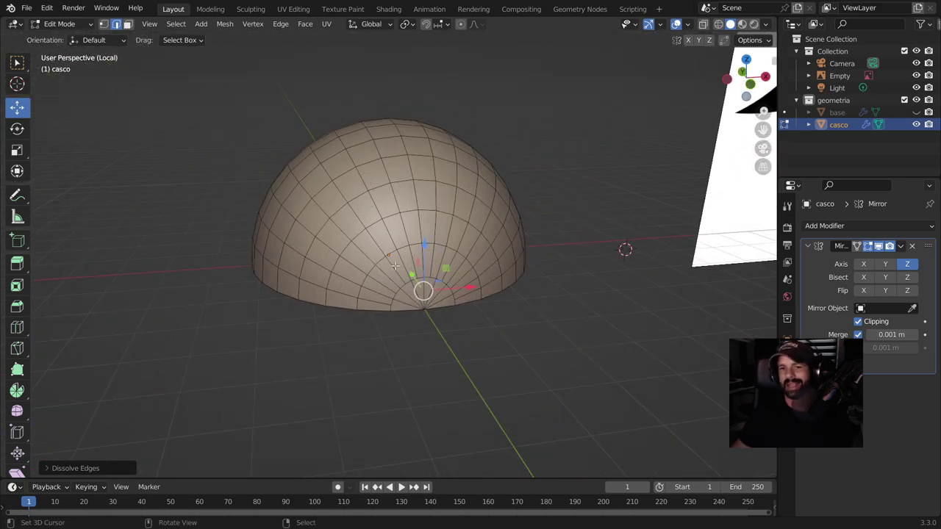
pyautogui.scroll(3, 395, 266)
pyautogui.moveTo(504, 353)
pyautogui.mouseDown(button='middle')
pyautogui.moveTo(477, 317)
pyautogui.moveTo(369, 233)
pyautogui.moveTo(500, 388)
pyautogui.mouseUp(button='middle')
pyautogui.scroll(-3, 500, 388)
pyautogui.moveTo(561, 310)
pyautogui.keyDown('shift'); pyautogui.mouseDown(button='middle')
pyautogui.moveTo(483, 320)
pyautogui.moveTo(544, 234)
pyautogui.mouseUp(button='middle'); pyautogui.keyUp('shift')
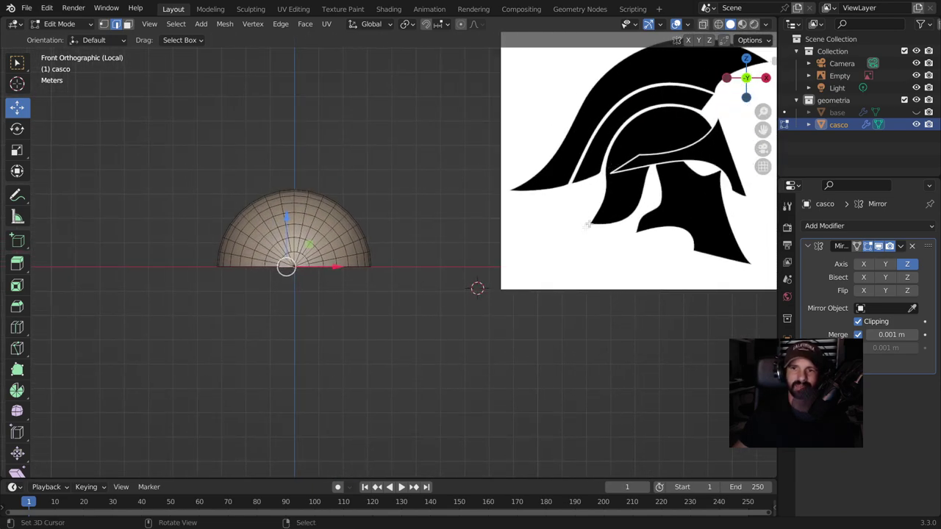
pyautogui.moveTo(616, 197)
pyautogui.mouseDown(button='middle')
pyautogui.moveTo(439, 288)
pyautogui.moveTo(341, 284)
pyautogui.moveTo(473, 239)
pyautogui.moveTo(458, 225)
pyautogui.mouseUp(button='middle')
pyautogui.scroll(3, 473, 239)
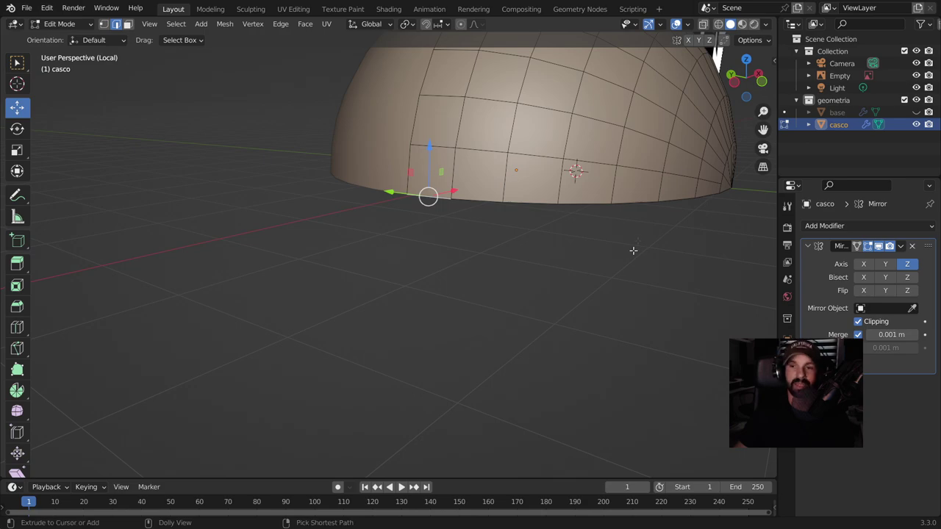
pyautogui.moveTo(683, 224); pyautogui.dragTo(573, 236, button='middle')
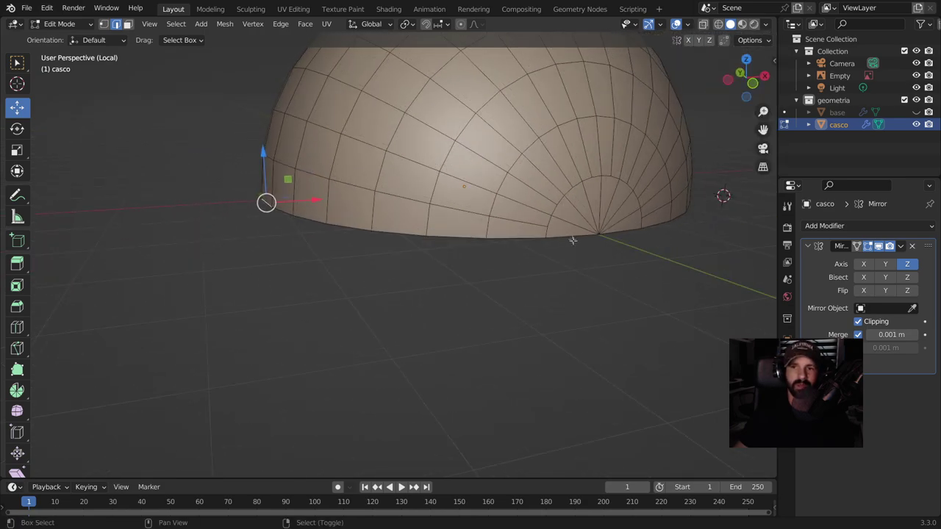
# - Select the dome's bottom rim edges and extrude them straight down along Z about 2.176 m
pyautogui.keyDown('ctrl'); pyautogui.click(573, 236); pyautogui.keyUp('ctrl')
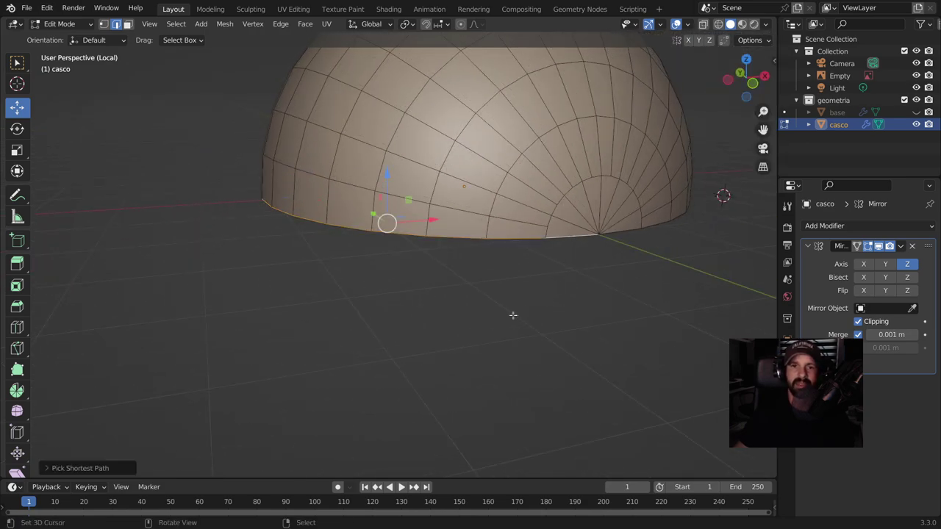
pyautogui.moveTo(439, 271)
pyautogui.mouseDown(button='middle')
pyautogui.moveTo(347, 365)
pyautogui.moveTo(228, 216)
pyautogui.moveTo(477, 446)
pyautogui.moveTo(438, 350)
pyautogui.moveTo(437, 269)
pyautogui.moveTo(522, 288)
pyautogui.moveTo(520, 188)
pyautogui.moveTo(451, 301)
pyautogui.moveTo(408, 311)
pyautogui.mouseUp(button='middle')
pyautogui.press('KP_1')
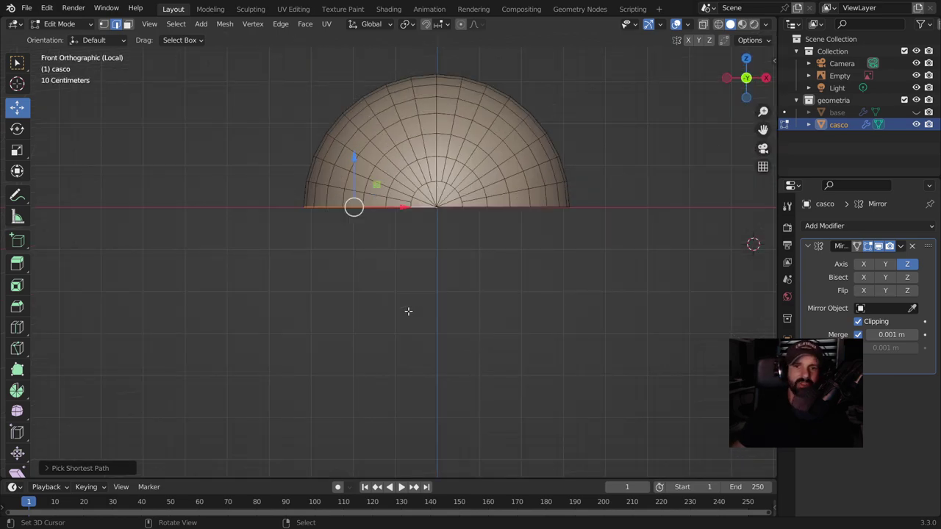
pyautogui.scroll(-2, 408, 311)
pyautogui.scroll(-1, 407, 311)
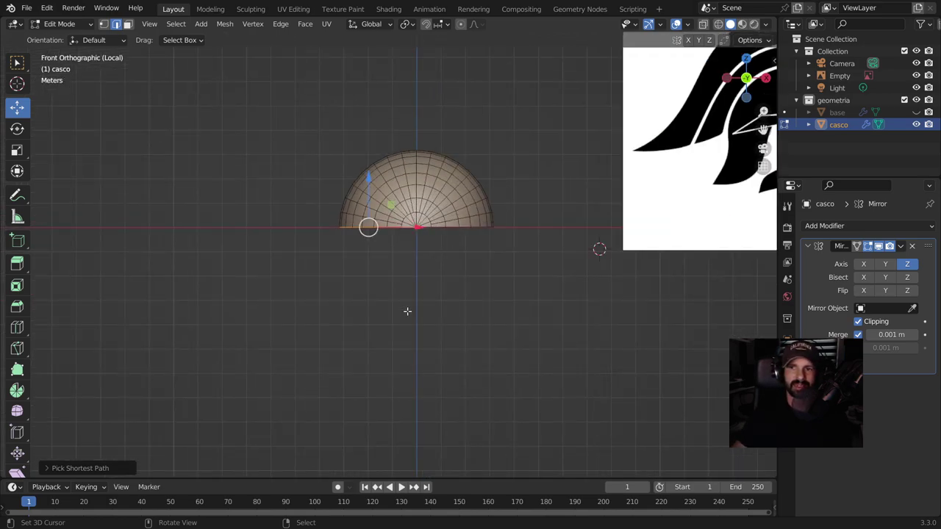
pyautogui.press('g')
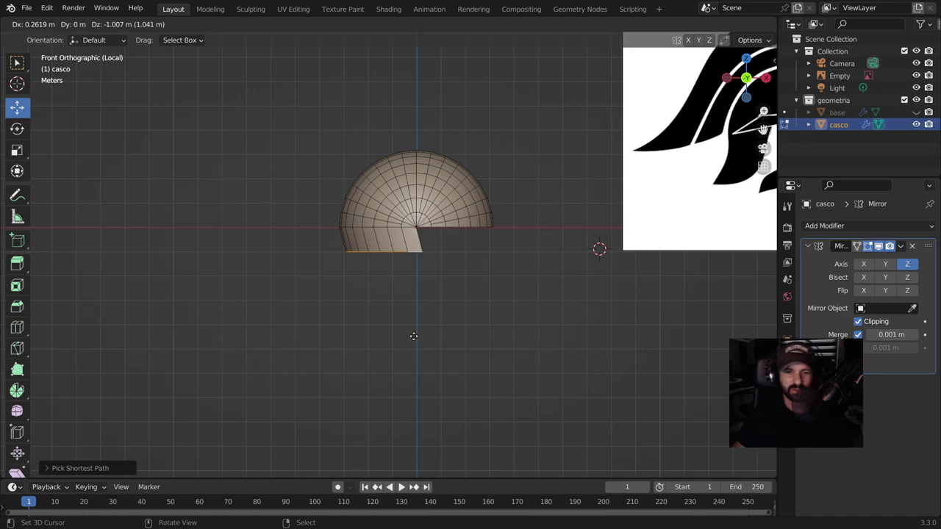
pyautogui.press('z')
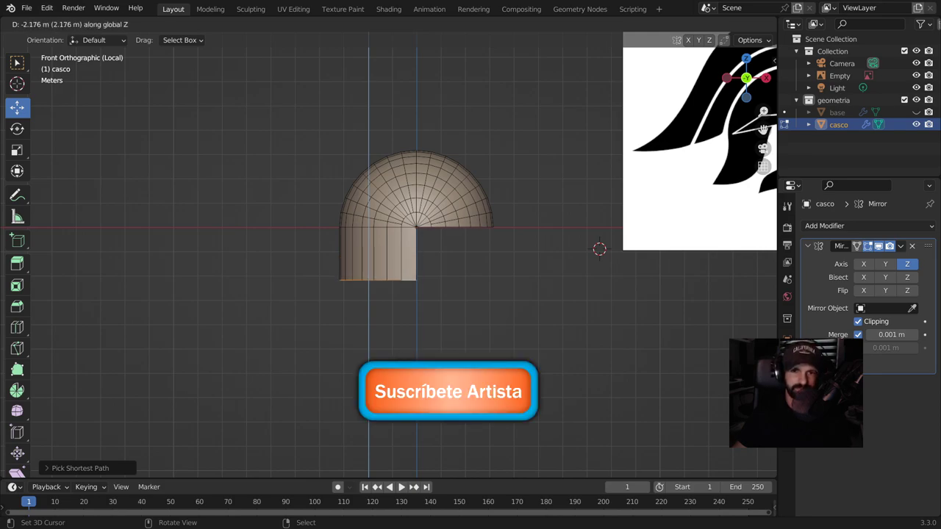
pyautogui.press('Return')
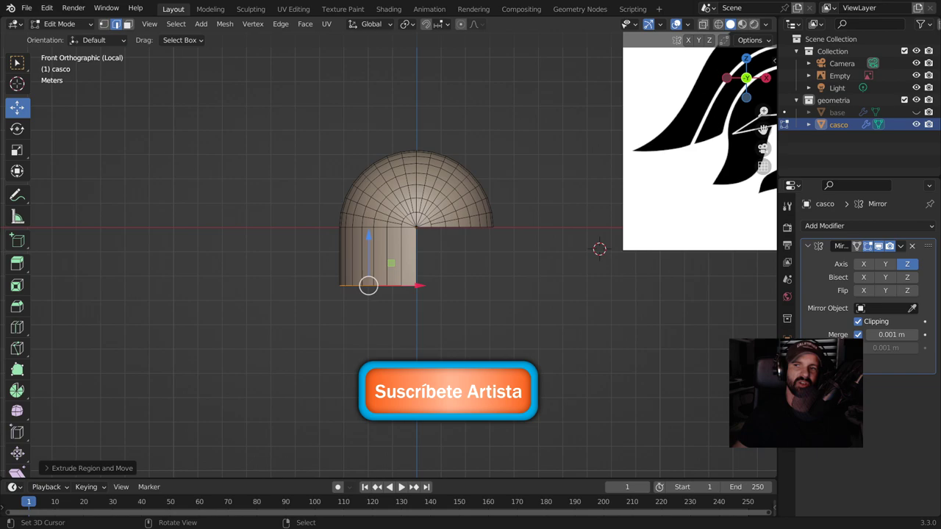
pyautogui.click(851, 226)
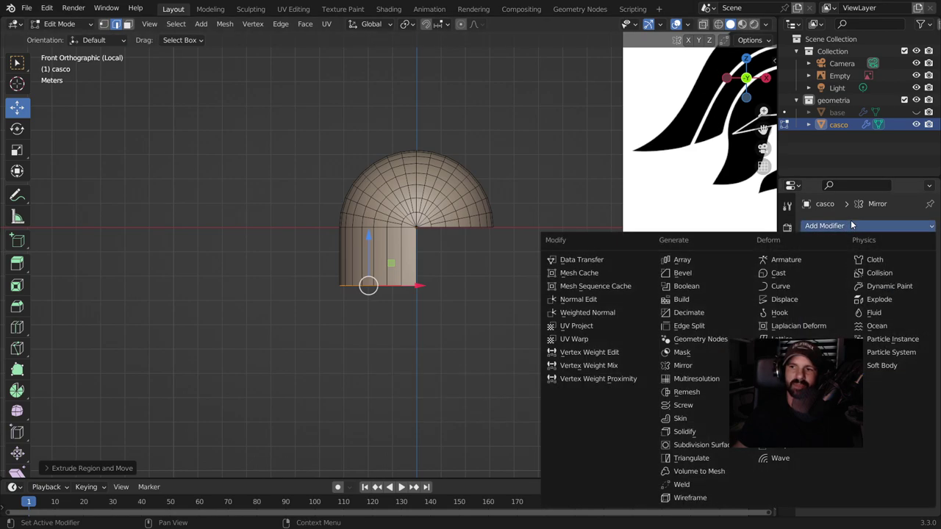
# - Add a Subdivision Surface modifier below the Mirror and collapse both modifier panels
pyautogui.click(699, 444)
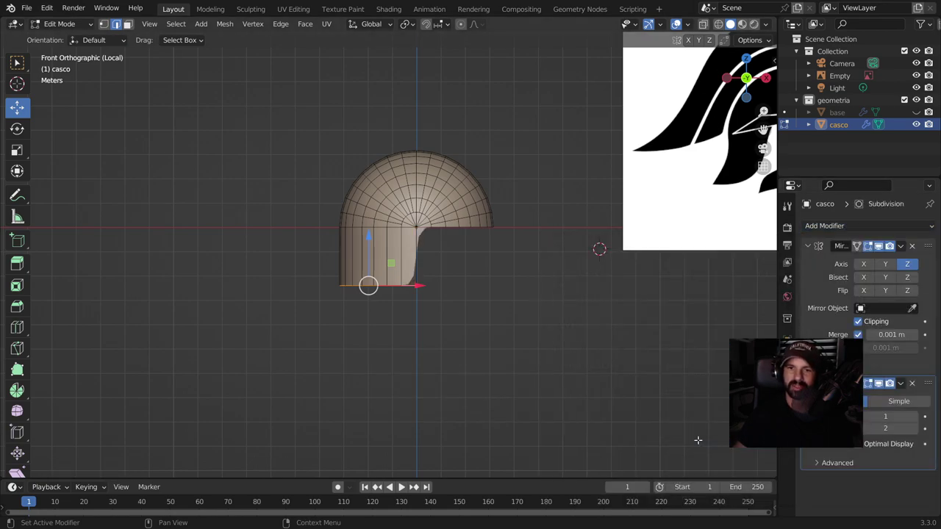
pyautogui.click(820, 227)
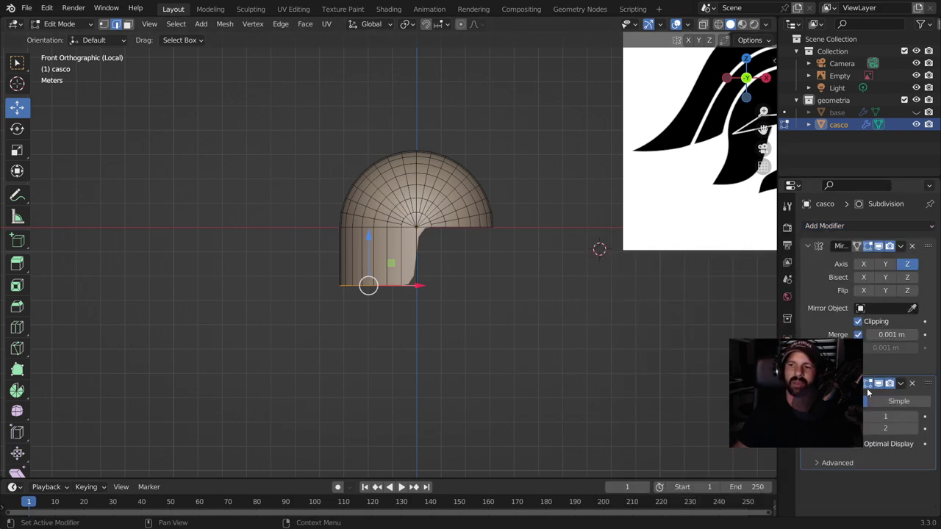
pyautogui.click(809, 247)
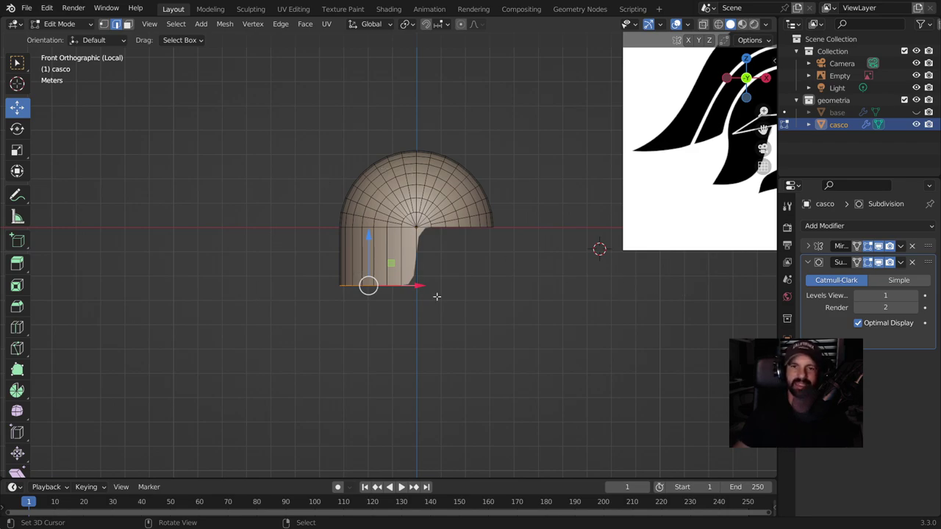
pyautogui.click(808, 263)
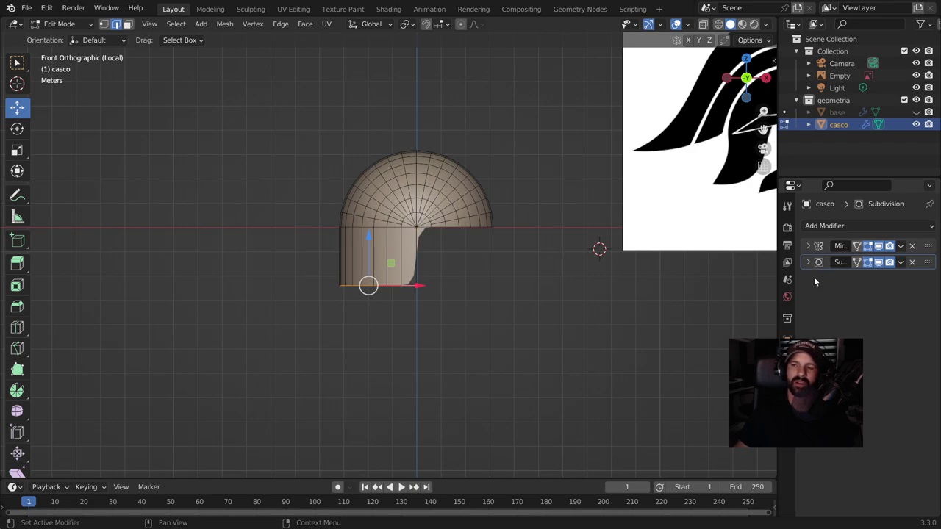
pyautogui.moveTo(928, 263)
pyautogui.mouseDown()
pyautogui.moveTo(931, 246)
pyautogui.moveTo(927, 266)
pyautogui.mouseUp()
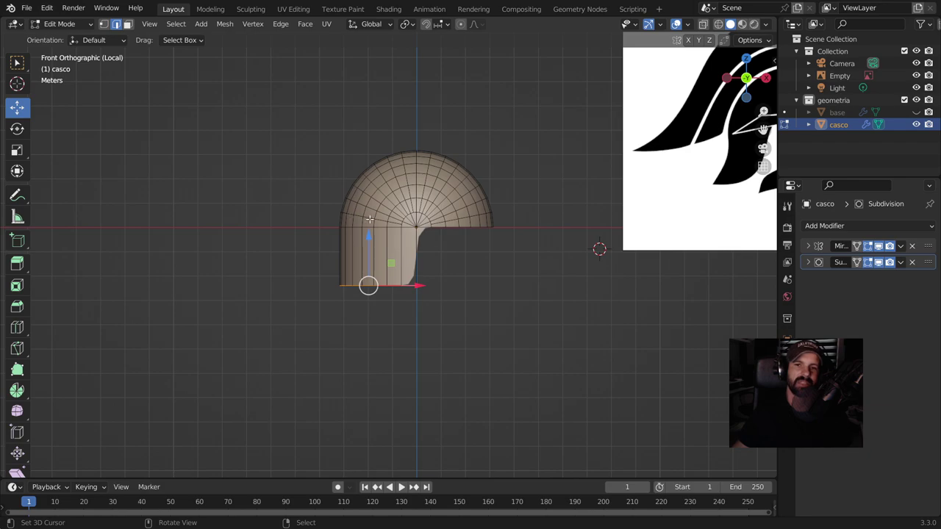
# - Add a horizontal loop cut across the lower wall and slide it to the right
pyautogui.scroll(2, 392, 263)
pyautogui.scroll(1, 389, 264)
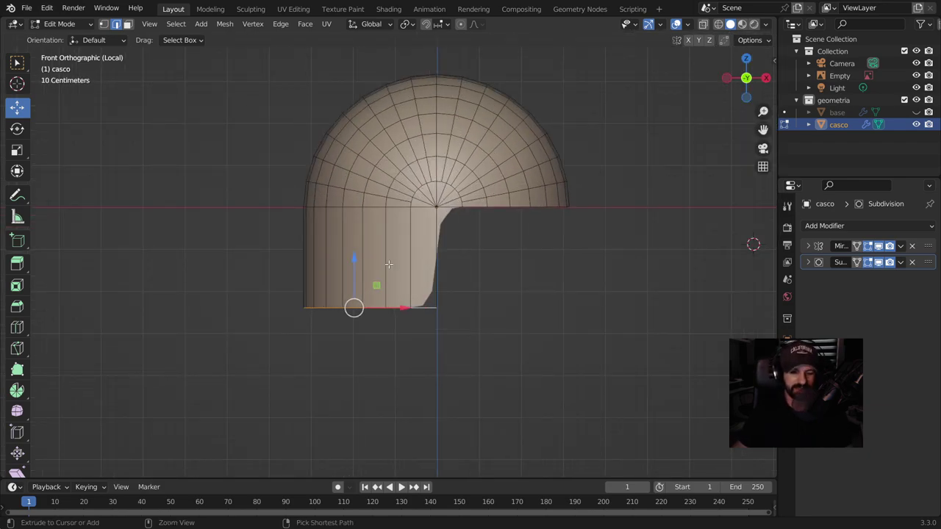
pyautogui.hotkey('ctrl', 'r')
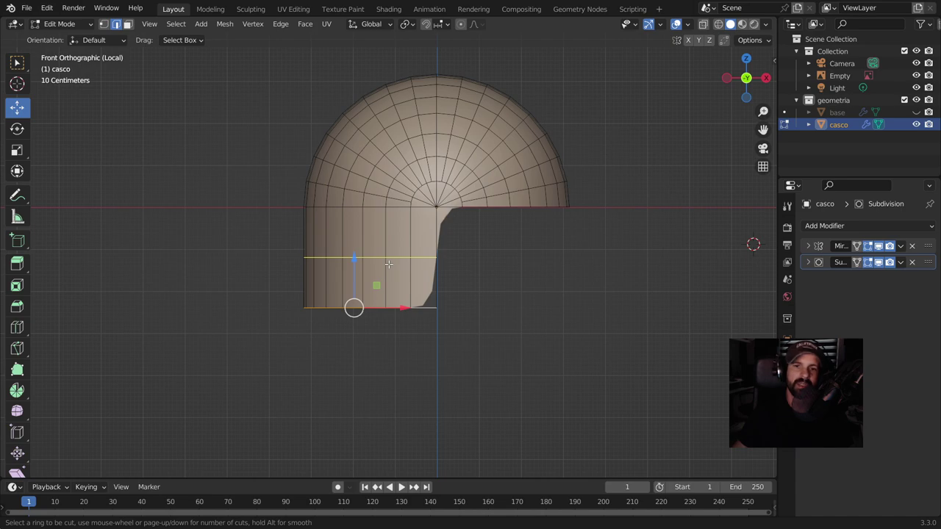
pyautogui.click(389, 264)
pyautogui.rightClick(388, 264)
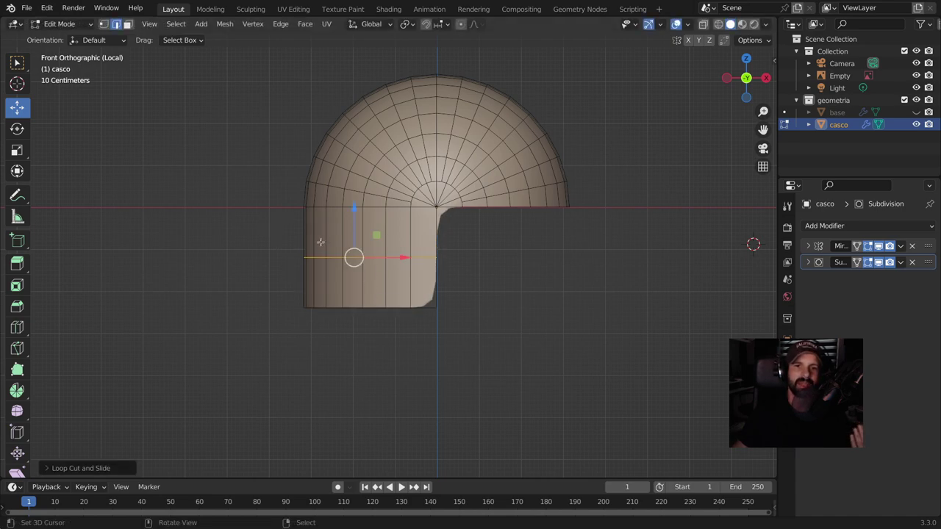
pyautogui.moveTo(397, 258); pyautogui.dragTo(407, 257)
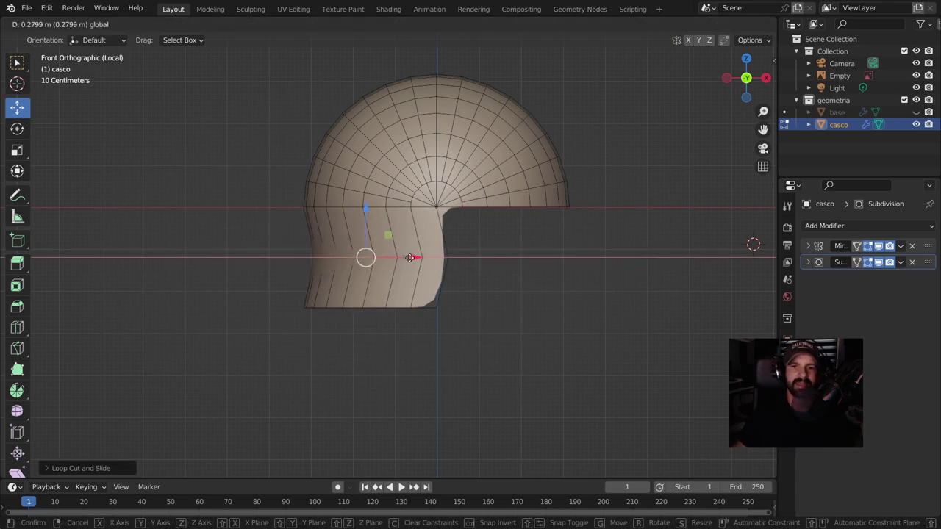
pyautogui.click(414, 257)
# - Select the wall's bottom edge loop and move it about 0.268 m left along X
pyautogui.hotkey('alt', 'a')
pyautogui.click(387, 307)
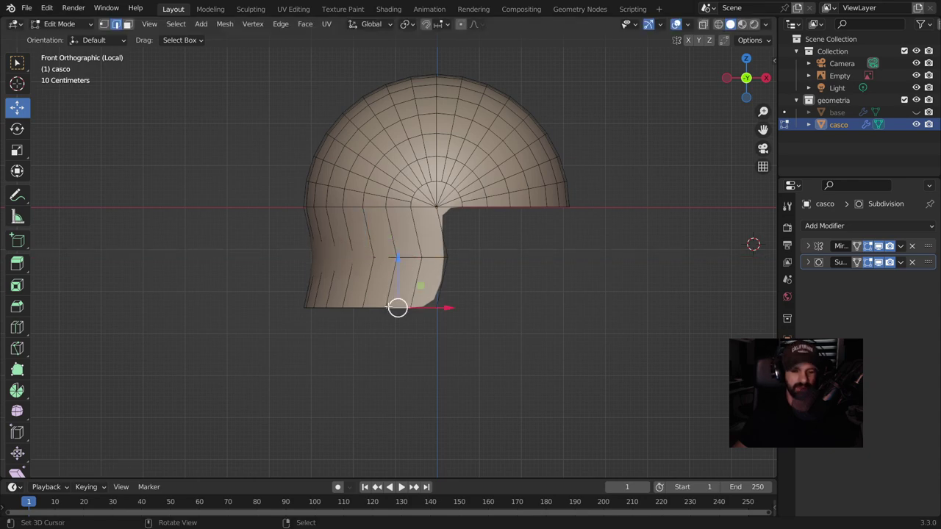
pyautogui.keyDown('alt'); pyautogui.click(390, 307); pyautogui.keyUp('alt')
pyautogui.click(397, 307)
pyautogui.keyDown('alt'); pyautogui.click(367, 308); pyautogui.keyUp('alt')
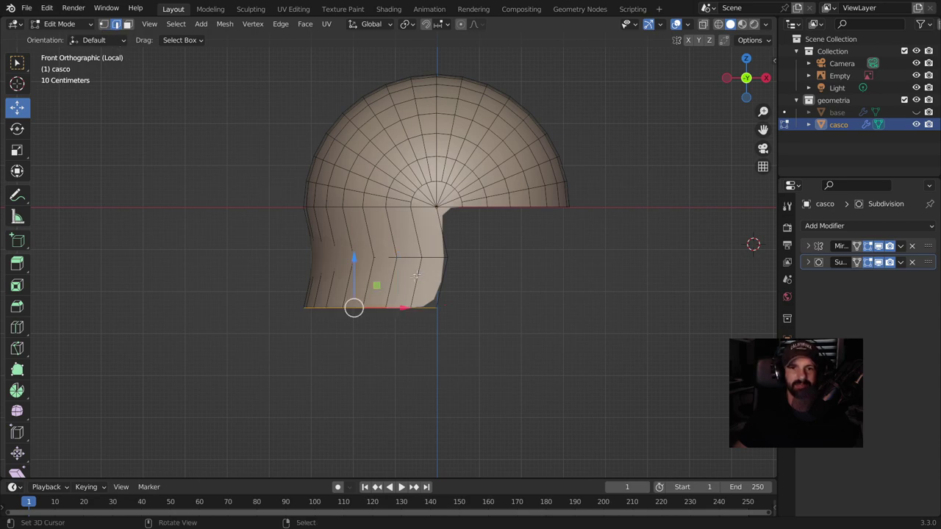
pyautogui.moveTo(402, 308); pyautogui.dragTo(389, 313)
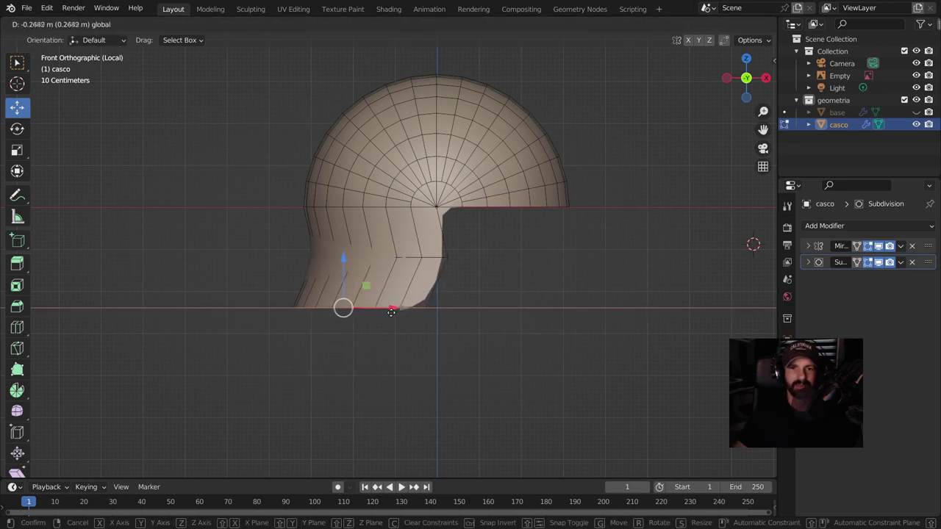
pyautogui.click(388, 313)
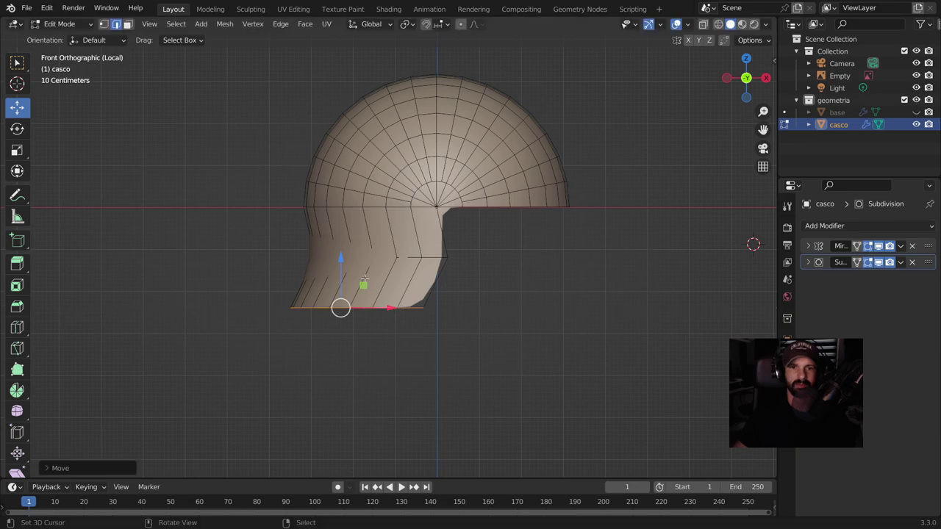
pyautogui.moveTo(359, 267)
pyautogui.mouseDown(button='middle')
pyautogui.moveTo(348, 196)
pyautogui.moveTo(390, 330)
pyautogui.moveTo(413, 245)
pyautogui.mouseUp(button='middle')
pyautogui.click(349, 196)
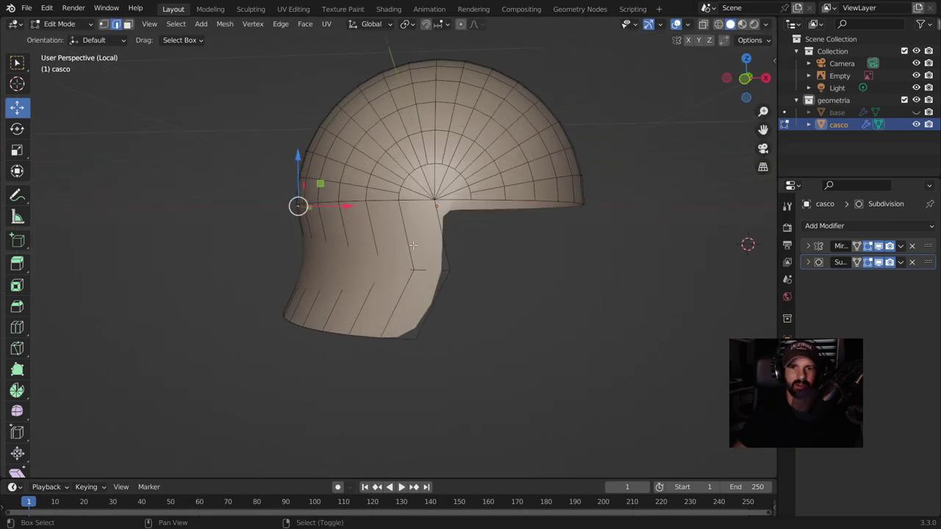
# - Extend the selection along the side edge run and edge-slide it across the helmet surface
pyautogui.keyDown('ctrl'); pyautogui.click(420, 199); pyautogui.keyUp('ctrl')
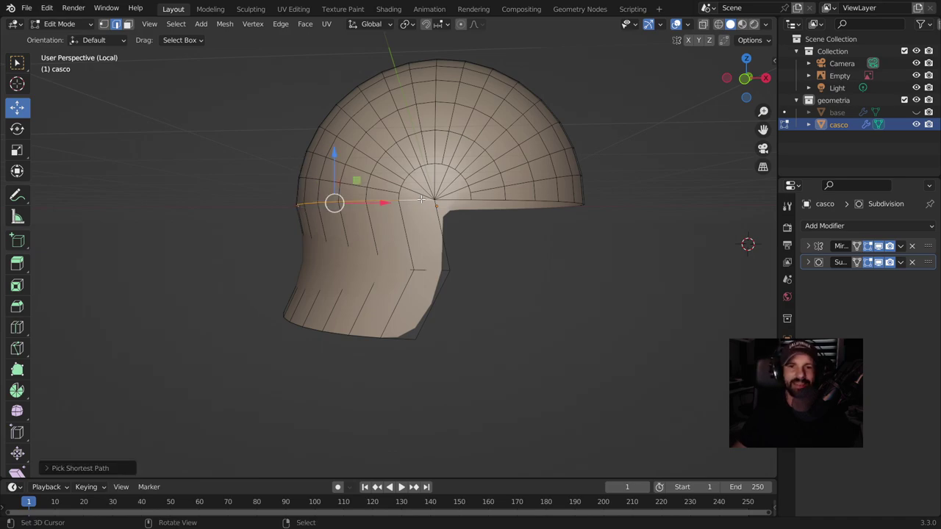
pyautogui.press('g')
pyautogui.press('g')
pyautogui.press('g')
pyautogui.press('g')
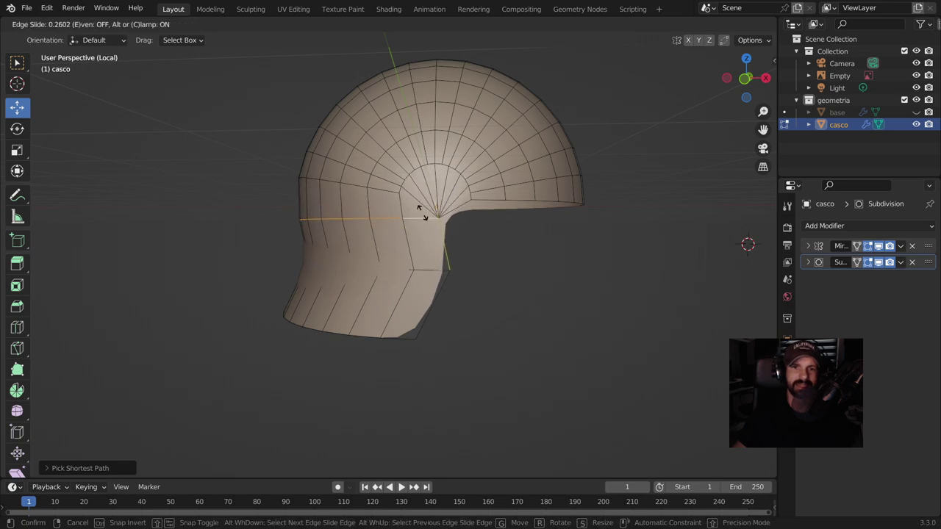
pyautogui.click(424, 214)
pyautogui.scroll(-2, 542, 269)
pyautogui.moveTo(578, 315)
pyautogui.mouseDown(button='middle')
pyautogui.moveTo(439, 346)
pyautogui.moveTo(672, 342)
pyautogui.moveTo(581, 340)
pyautogui.moveTo(560, 330)
pyautogui.mouseUp(button='middle')
pyautogui.scroll(2, 560, 330)
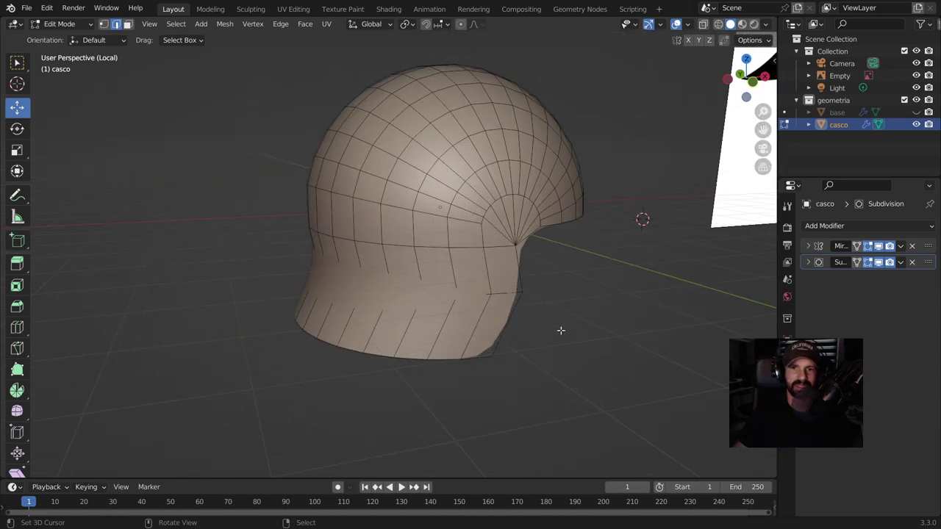
pyautogui.scroll(1, 474, 226)
# - Select another run of side edges and edge-slide it about -0.21 to reshape the contour
pyautogui.click(478, 213)
pyautogui.moveTo(478, 213); pyautogui.dragTo(515, 220, button='middle')
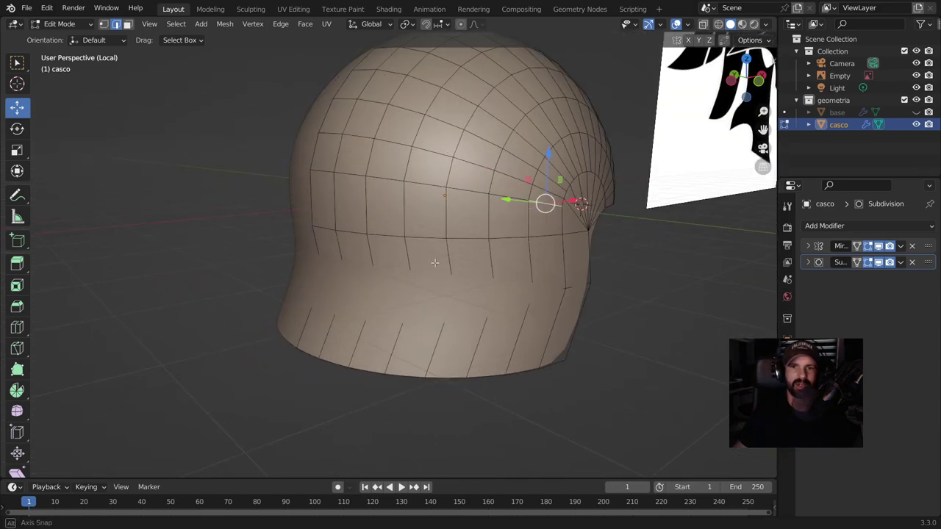
pyautogui.keyDown('ctrl'); pyautogui.click(324, 171); pyautogui.keyUp('ctrl')
pyautogui.moveTo(519, 280); pyautogui.dragTo(516, 276, button='middle')
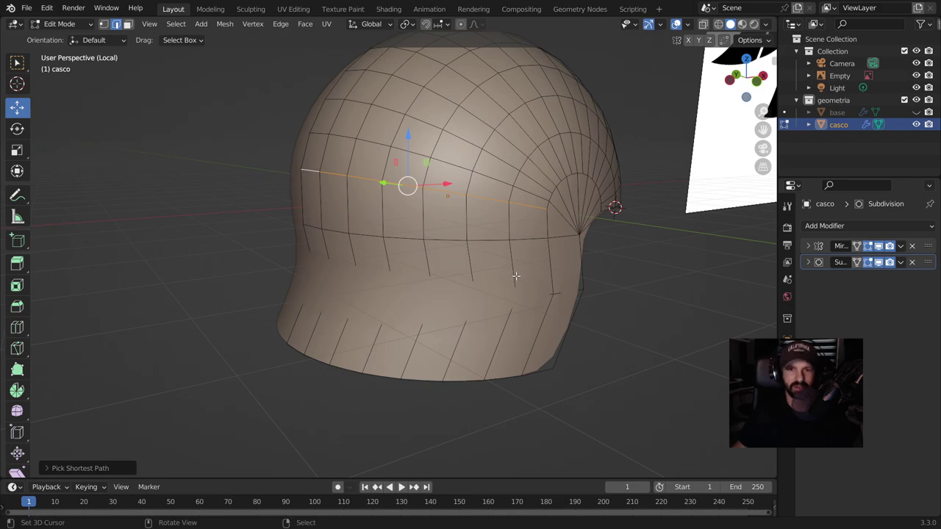
pyautogui.press('g')
pyautogui.press('g')
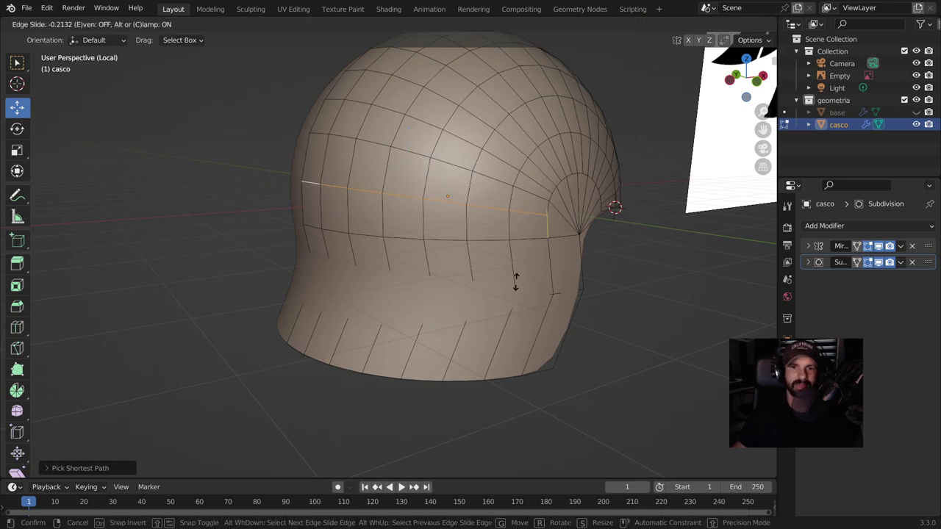
pyautogui.click(515, 280)
pyautogui.scroll(-3, 565, 305)
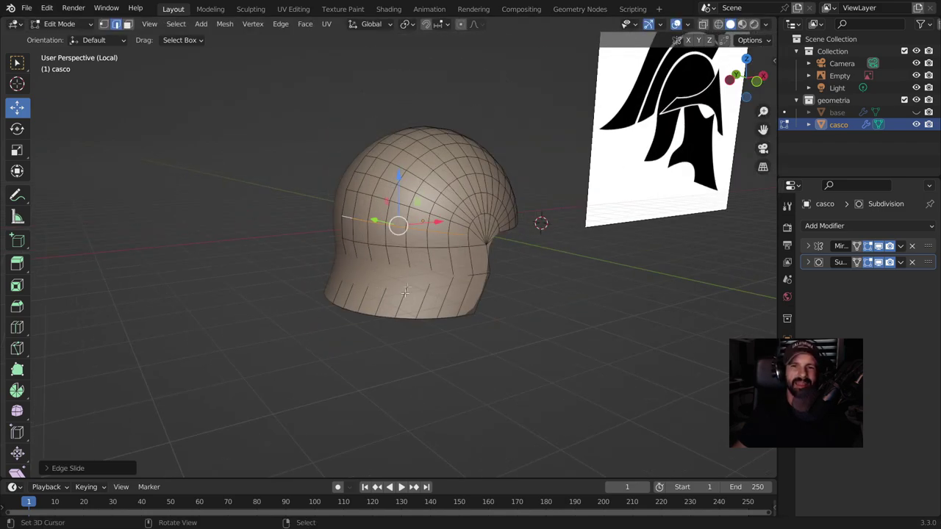
pyautogui.moveTo(466, 292)
pyautogui.mouseDown(button='middle')
pyautogui.moveTo(514, 301)
pyautogui.moveTo(412, 286)
pyautogui.moveTo(290, 321)
pyautogui.mouseUp(button='middle')
# - Shift the pole vertex near the ear slightly up and to the right
pyautogui.scroll(4, 290, 321)
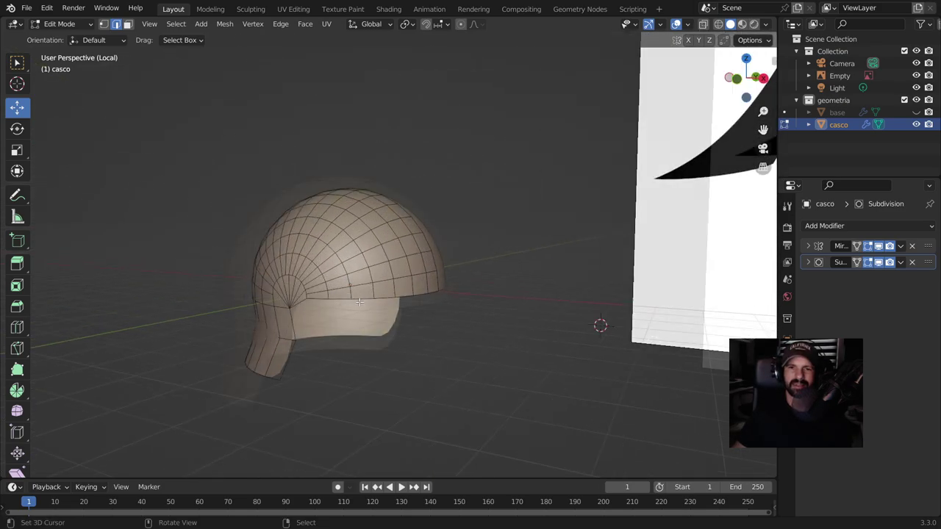
pyautogui.moveTo(264, 319); pyautogui.dragTo(274, 309)
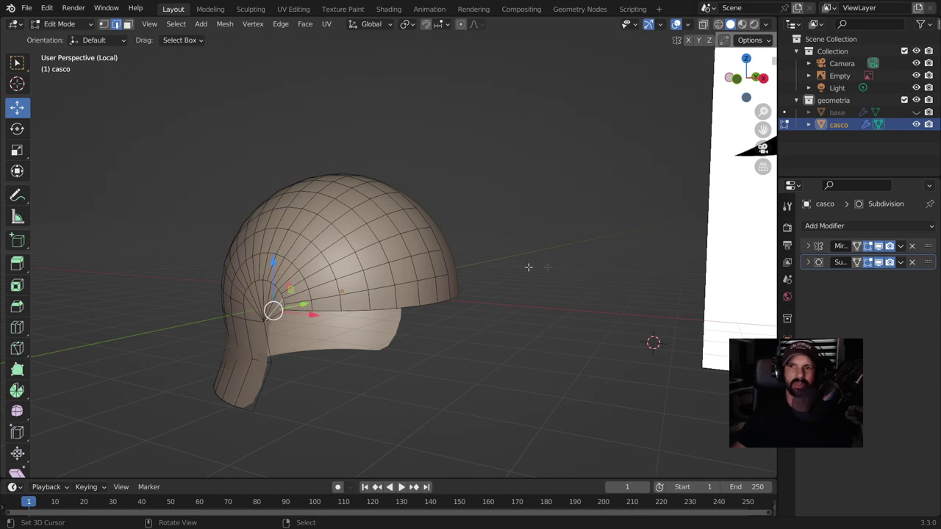
pyautogui.scroll(-4, 528, 267)
pyautogui.moveTo(528, 266)
pyautogui.mouseDown(button='middle')
pyautogui.moveTo(624, 185)
pyautogui.moveTo(419, 281)
pyautogui.moveTo(466, 260)
pyautogui.mouseUp(button='middle')
pyautogui.scroll(4, 419, 282)
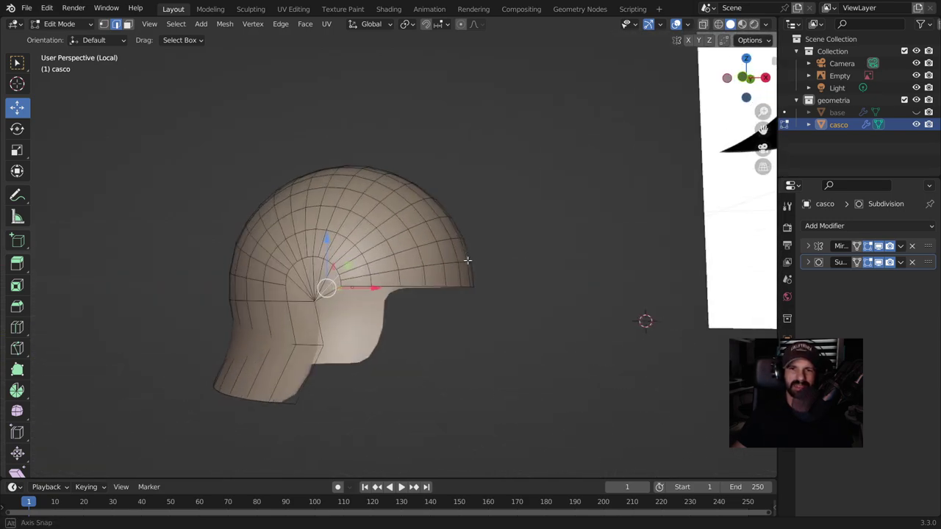
# - In Face select mode, pick a strip of brim faces and delete them
pyautogui.click(129, 25)
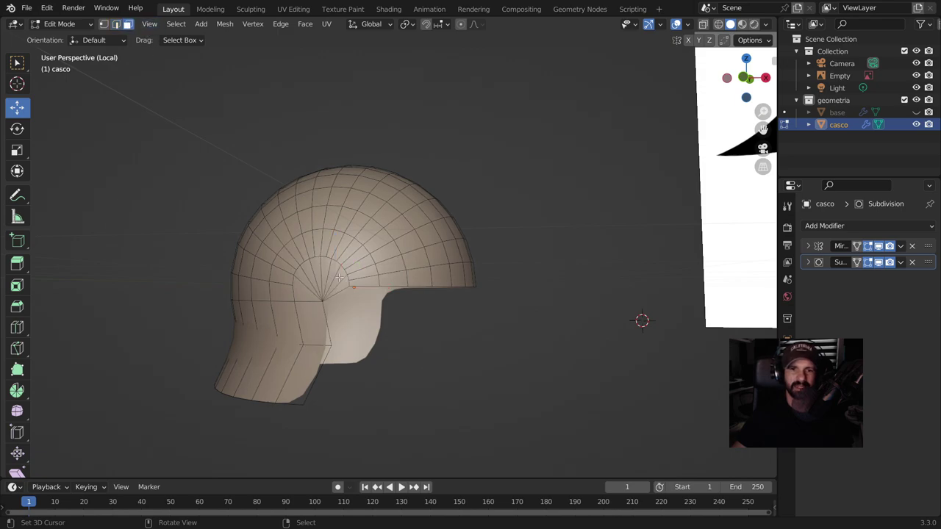
pyautogui.moveTo(402, 299); pyautogui.dragTo(419, 282, button='middle')
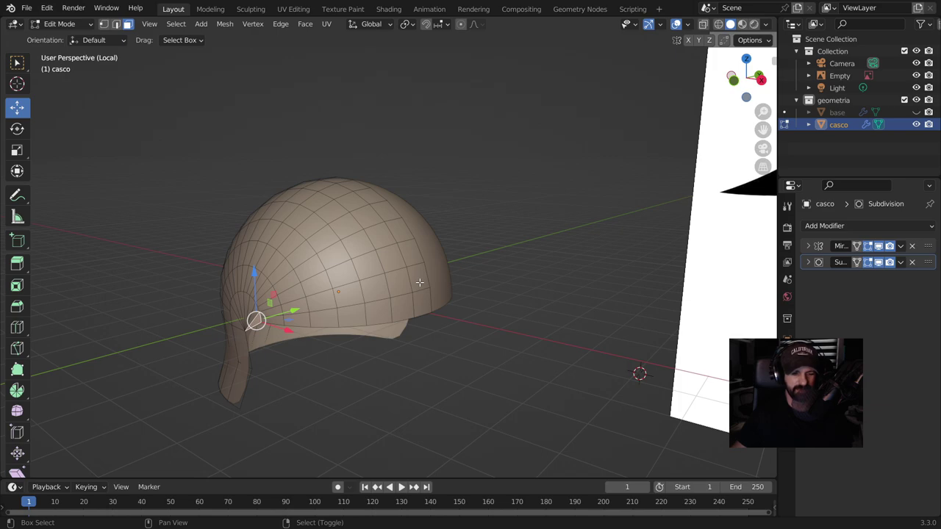
pyautogui.keyDown('ctrl'); pyautogui.click(419, 283); pyautogui.keyUp('ctrl')
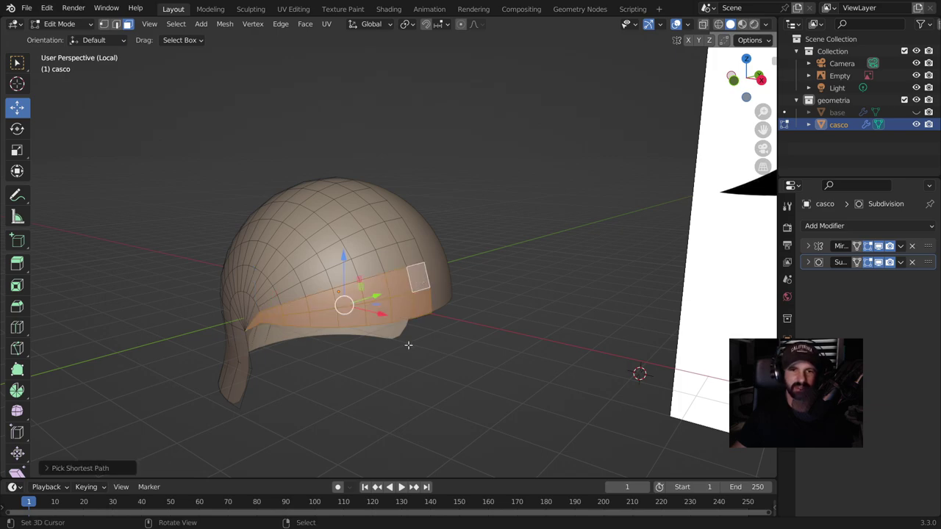
pyautogui.moveTo(408, 342); pyautogui.dragTo(466, 332, button='middle')
pyautogui.press('x')
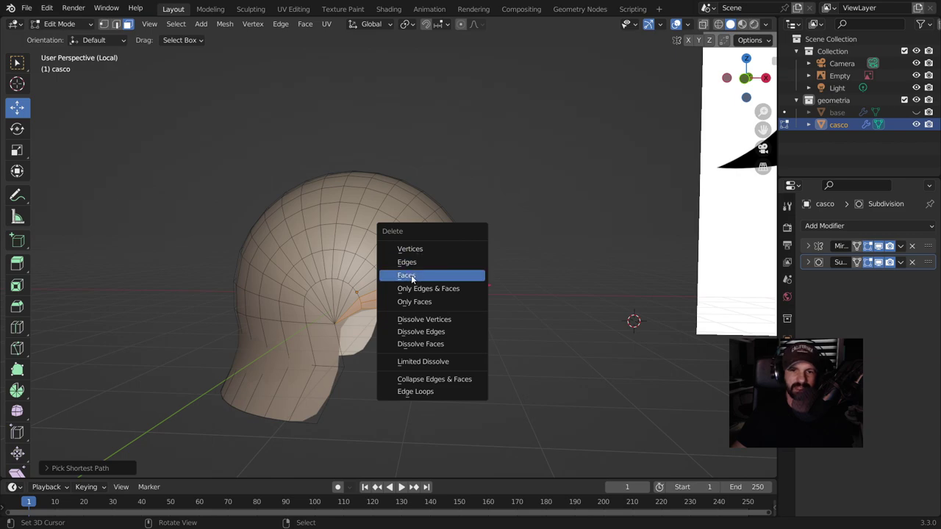
pyautogui.click(411, 277)
pyautogui.moveTo(446, 349)
pyautogui.mouseDown(button='middle')
pyautogui.moveTo(473, 306)
pyautogui.moveTo(478, 329)
pyautogui.mouseUp(button='middle')
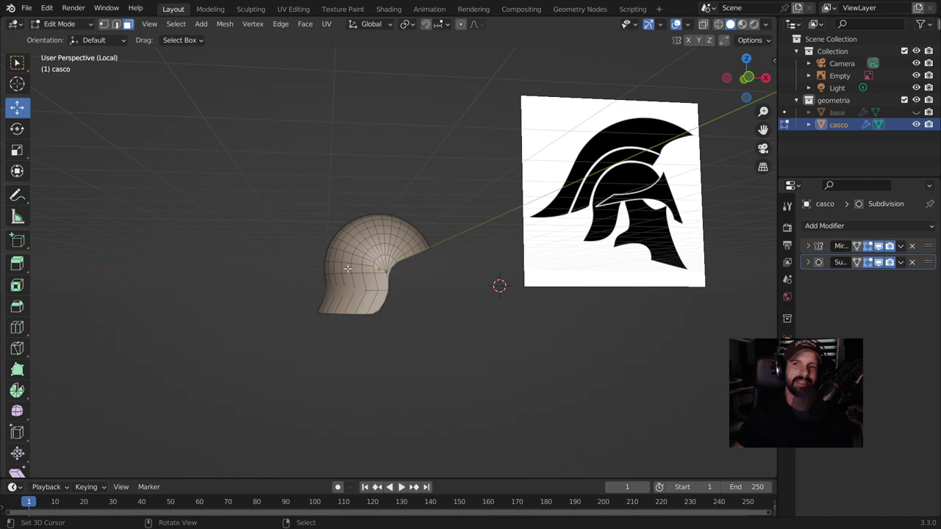
# - Go to Front Orthographic view, leave Edit Mode, and start moving the reference image onto the helmet
pyautogui.scroll(-1, 347, 269)
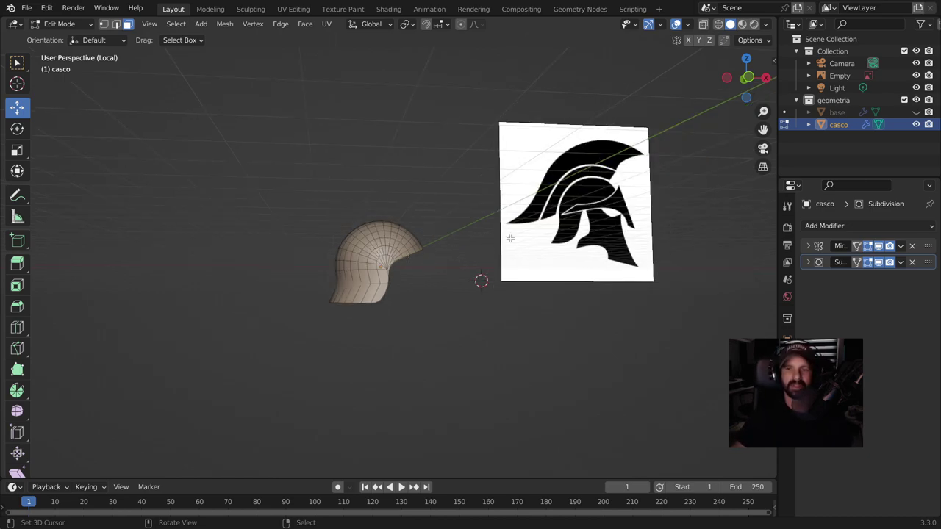
pyautogui.press('KP_1')
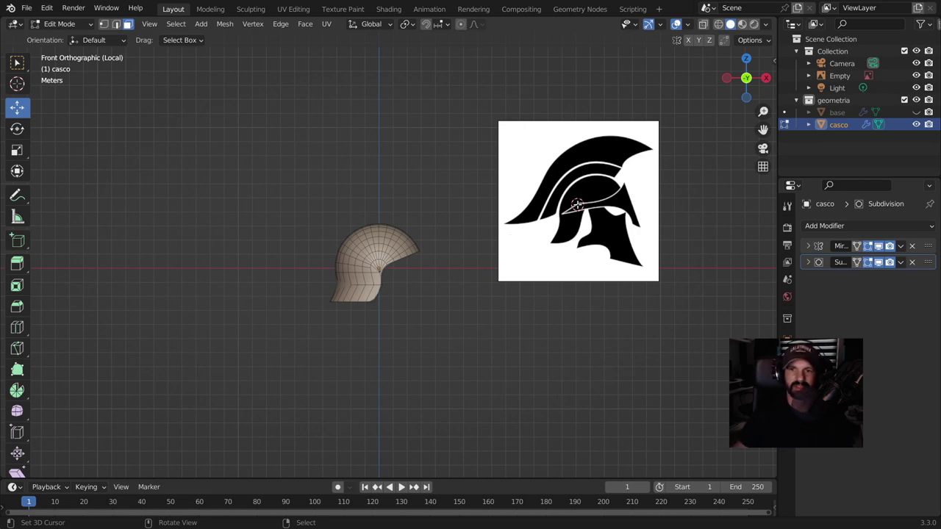
pyautogui.press('Tab')
pyautogui.click(578, 206)
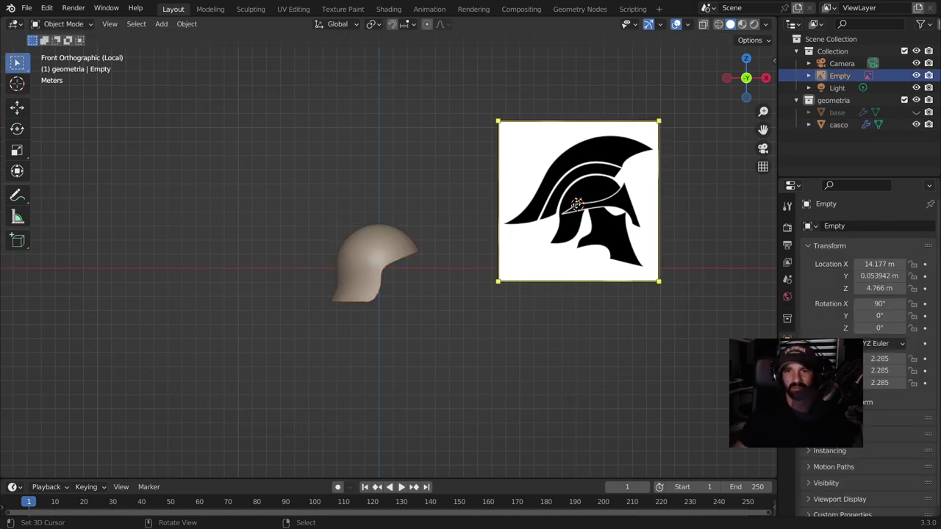
pyautogui.press('g')
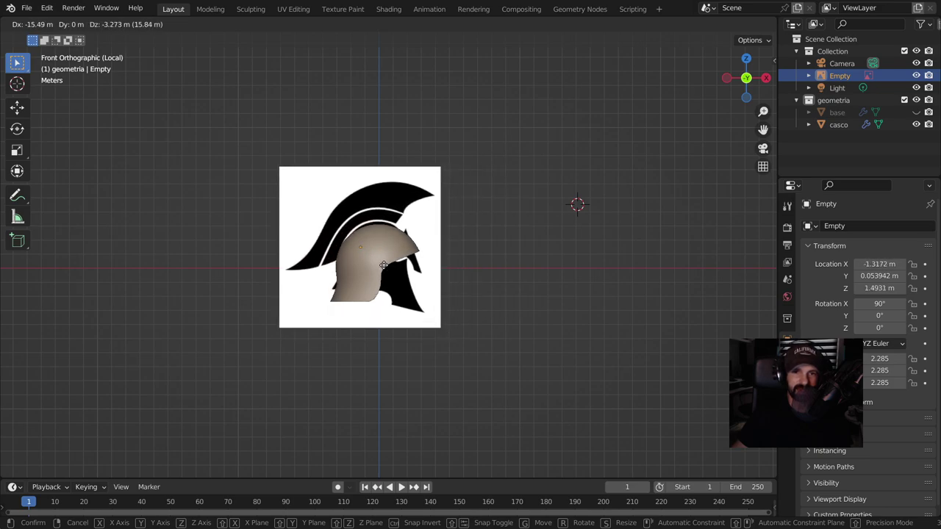
# - Place the reference image over the helmet and compare outlines in wireframe before returning to solid
pyautogui.click(382, 269)
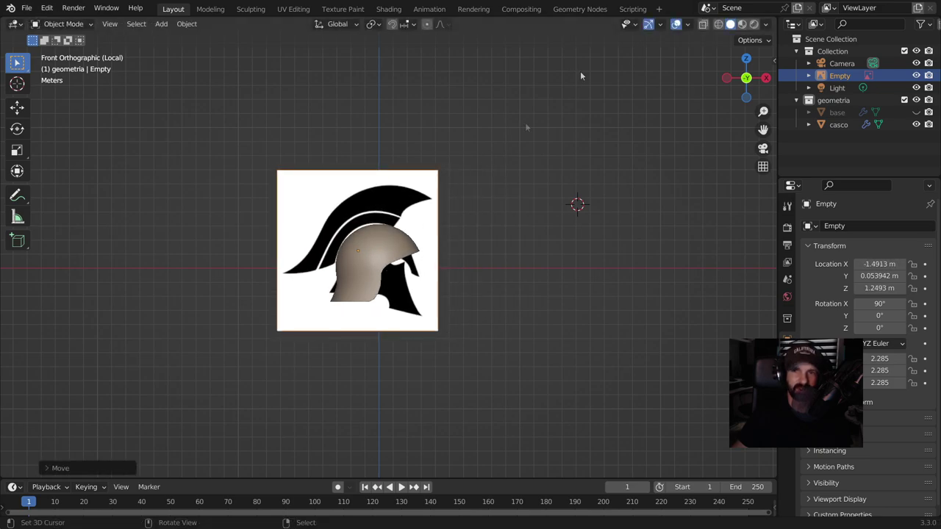
pyautogui.click(719, 24)
pyautogui.scroll(3, 351, 294)
pyautogui.scroll(2, 358, 196)
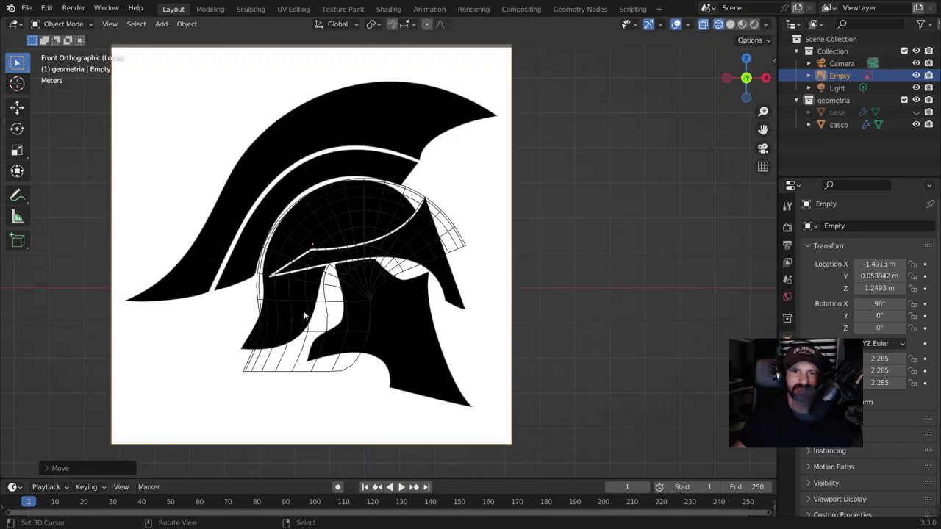
pyautogui.scroll(-5, 305, 316)
pyautogui.scroll(-3, 330, 273)
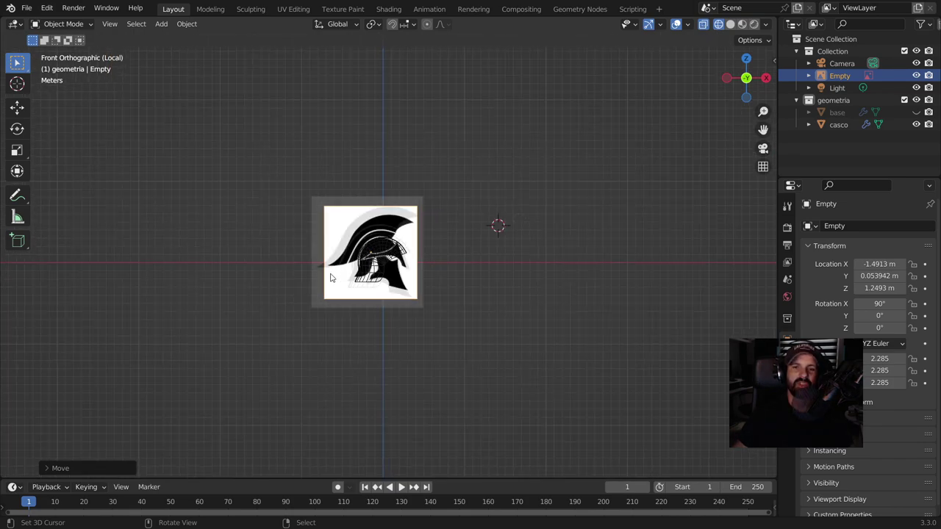
pyautogui.click(728, 25)
# - Move the reference image up and right of the helmet to X 18.965 m, Z 7.2059 m
pyautogui.click(390, 232)
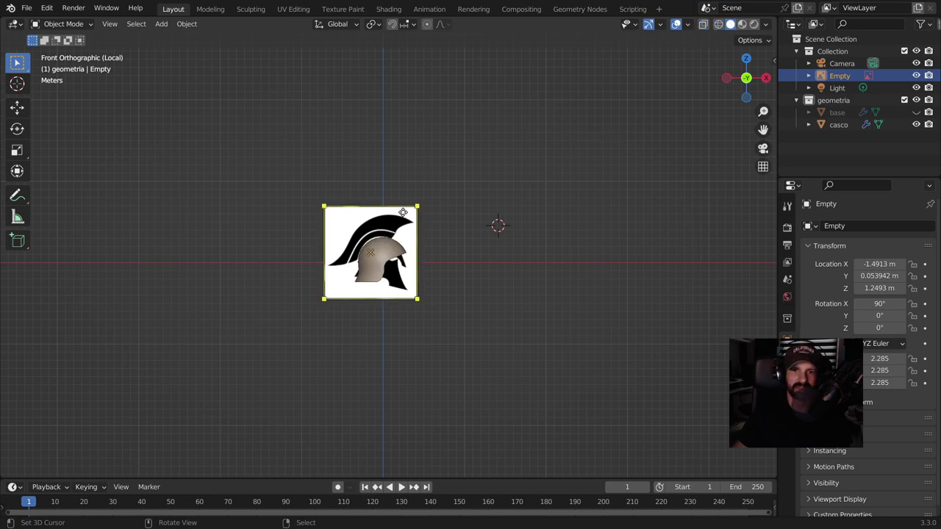
pyautogui.press('g')
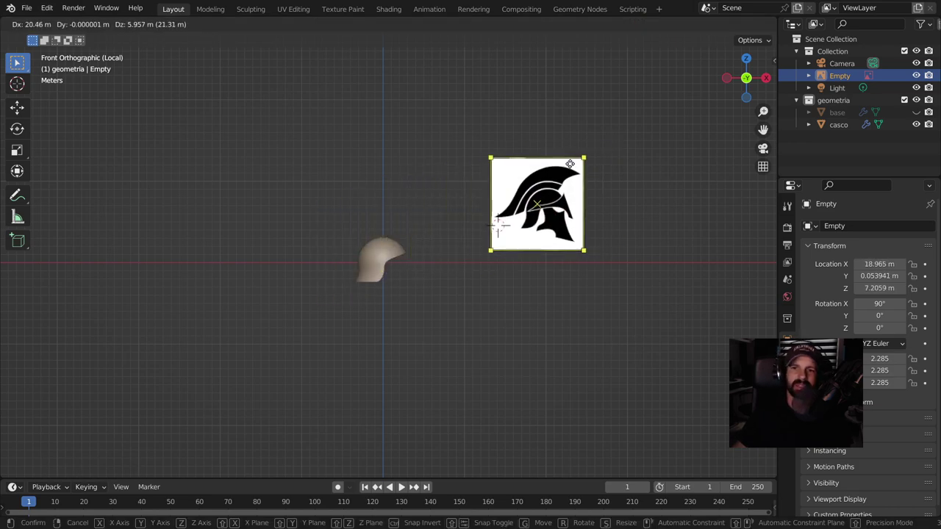
pyautogui.click(443, 253)
pyautogui.scroll(3, 443, 246)
pyautogui.scroll(1, 420, 245)
pyautogui.scroll(-4, 416, 224)
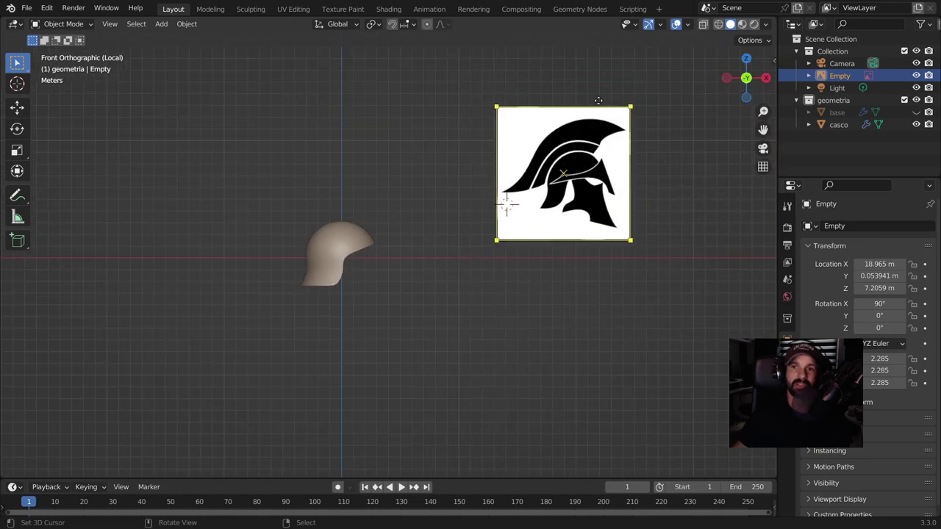
pyautogui.press('g')
pyautogui.press('Escape')
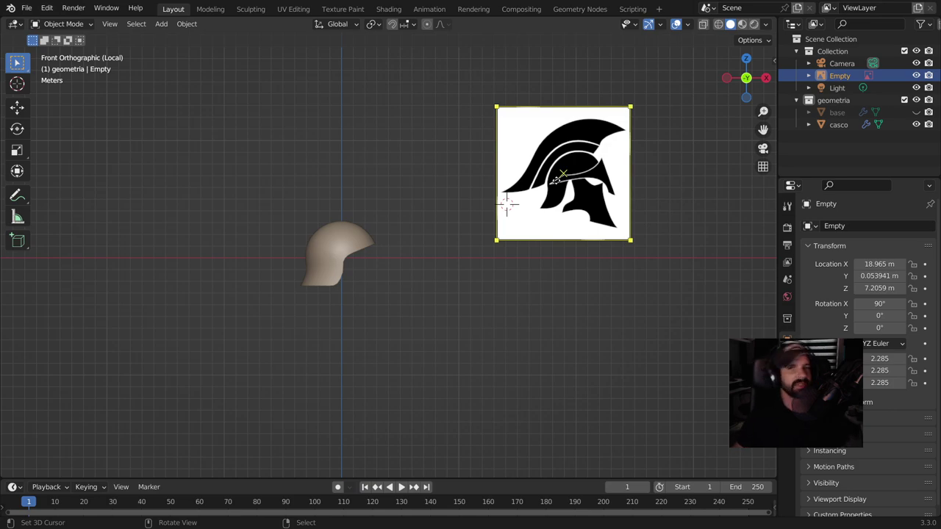
pyautogui.scroll(2, 460, 266)
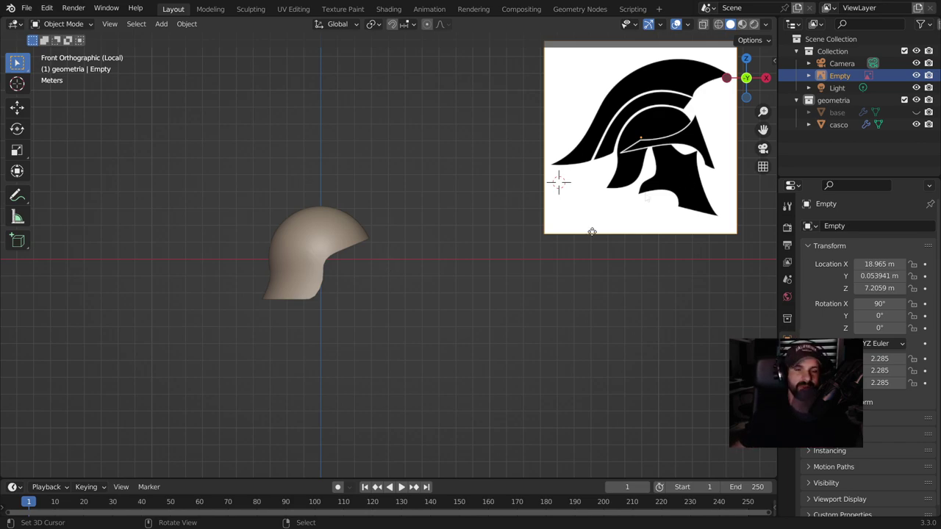
pyautogui.scroll(2, 525, 269)
pyautogui.keyDown('shift'); pyautogui.moveTo(463, 222); pyautogui.dragTo(488, 248, button='middle'); pyautogui.keyUp('shift')
pyautogui.scroll(-3, 488, 248)
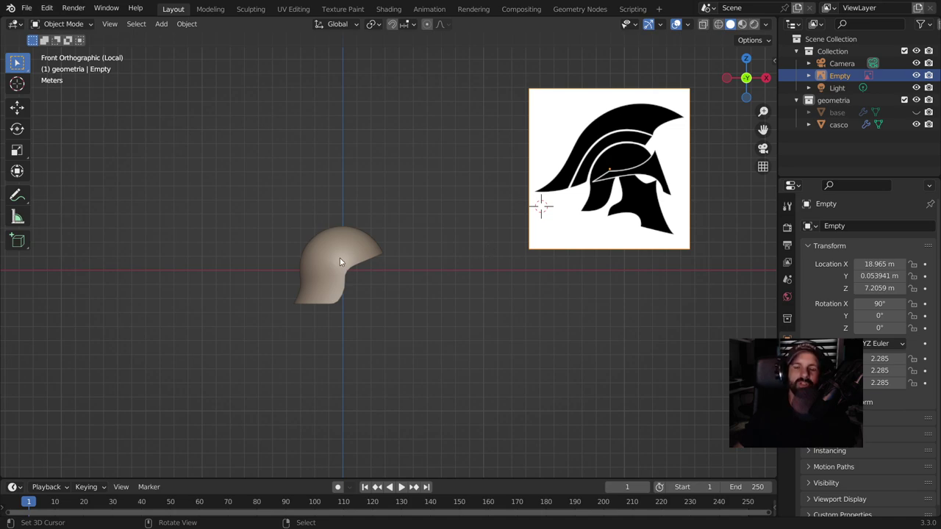
pyautogui.scroll(1, 340, 262)
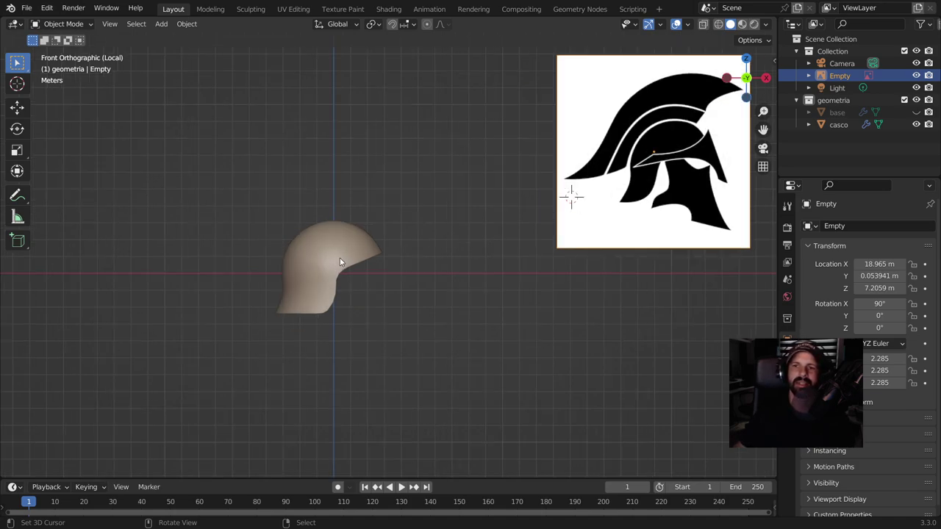
pyautogui.scroll(2, 326, 283)
pyautogui.keyDown('shift'); pyautogui.moveTo(326, 284); pyautogui.dragTo(405, 284, button='middle'); pyautogui.keyUp('shift')
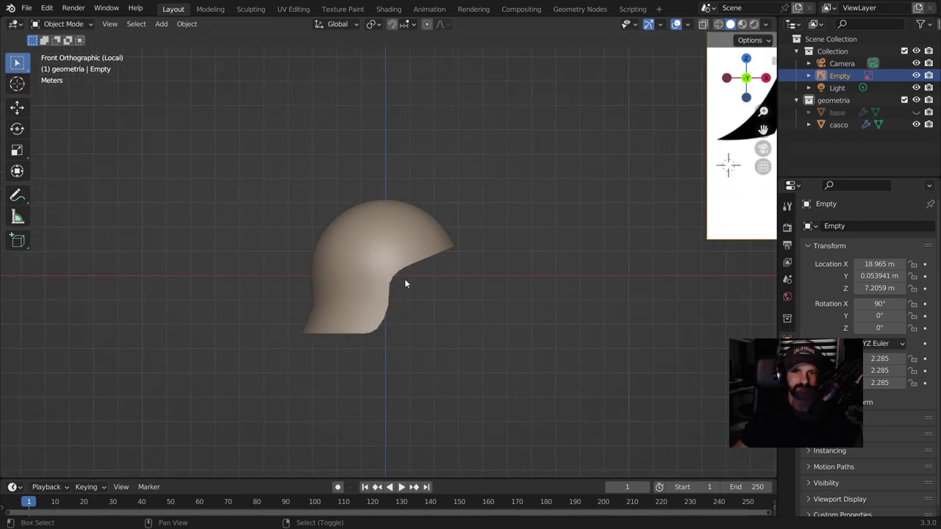
pyautogui.scroll(-1, 404, 279)
pyautogui.scroll(-1, 404, 280)
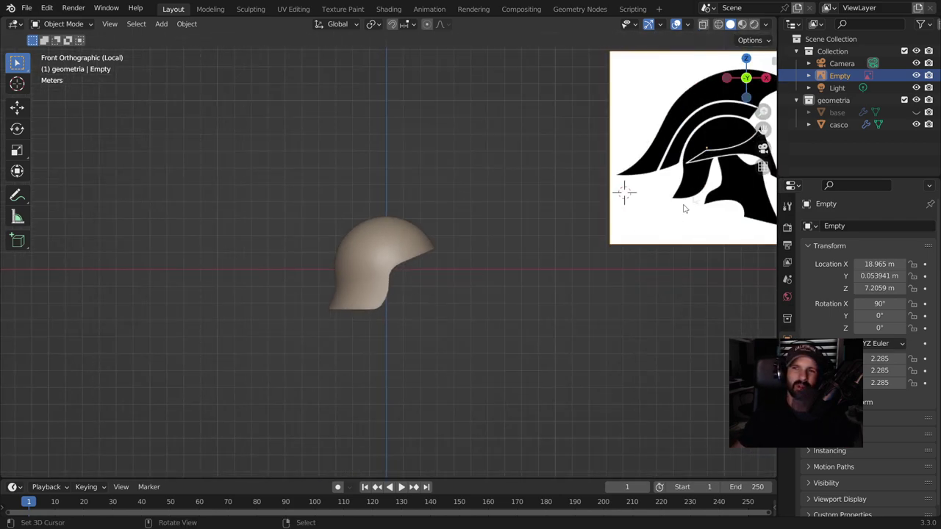
pyautogui.scroll(-1, 682, 198)
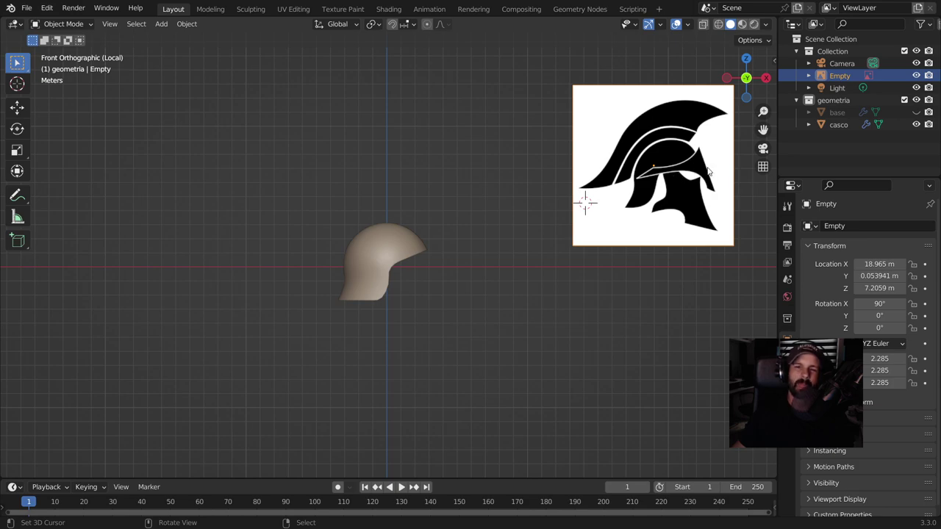
pyautogui.moveTo(424, 265); pyautogui.dragTo(324, 278, button='middle')
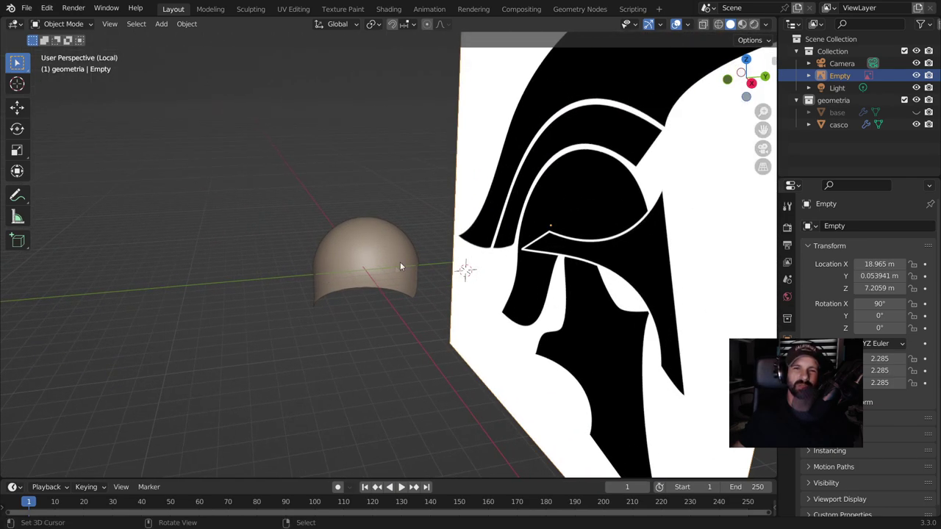
pyautogui.moveTo(400, 266); pyautogui.dragTo(427, 255, button='middle')
pyautogui.press('KP_1')
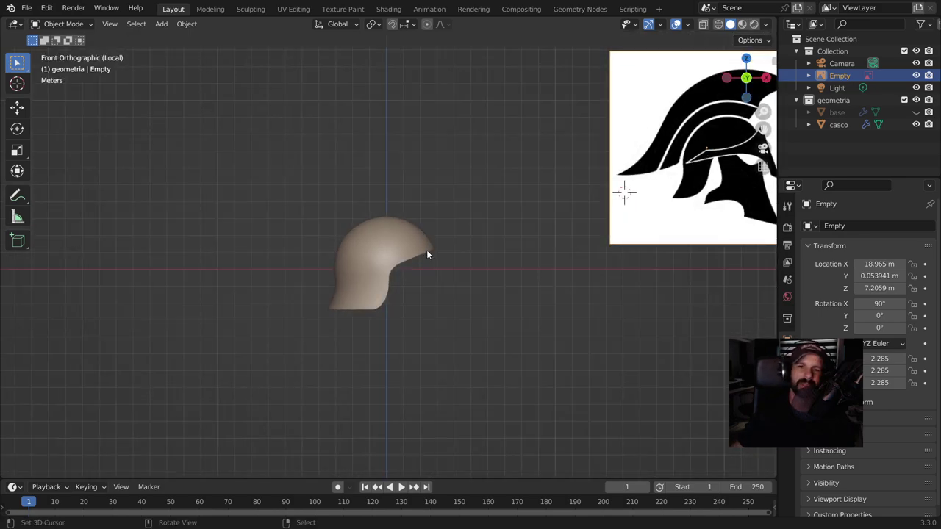
# - Hide casco, reveal the base sphere, show casco again, and select the base sphere
pyautogui.click(916, 125)
pyautogui.click(916, 112)
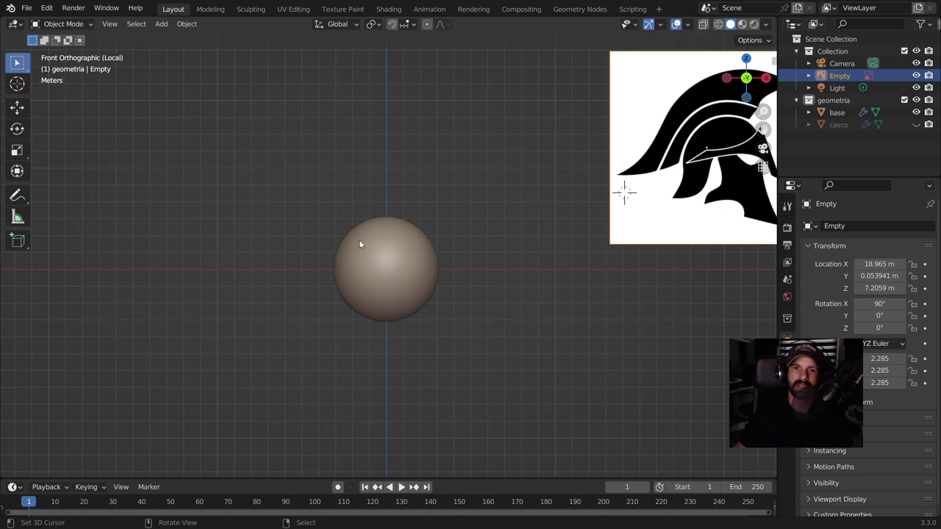
pyautogui.click(916, 125)
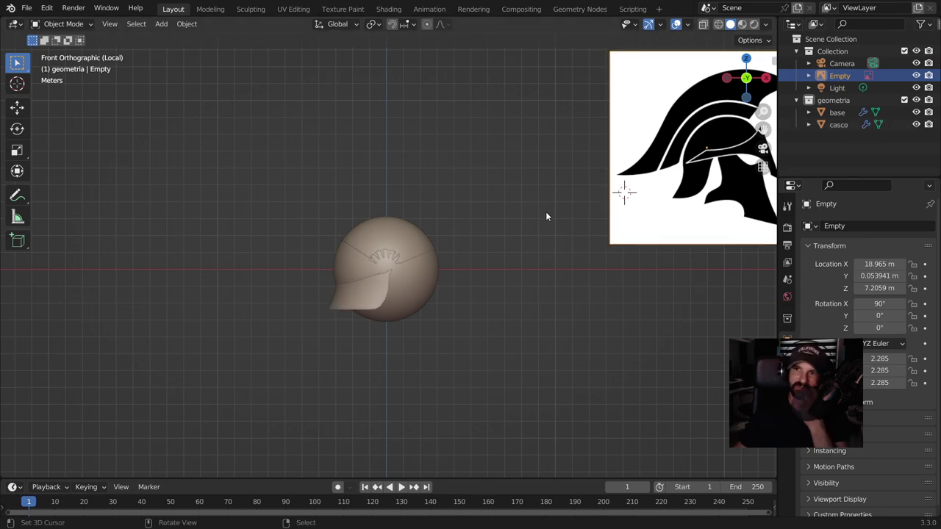
pyautogui.scroll(5, 459, 281)
pyautogui.moveTo(460, 281); pyautogui.dragTo(413, 275, button='middle')
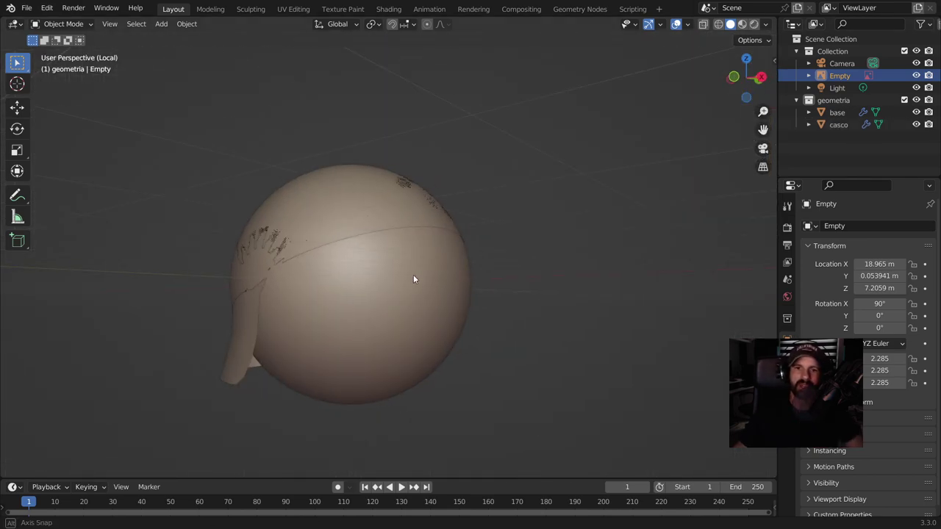
pyautogui.click(413, 280)
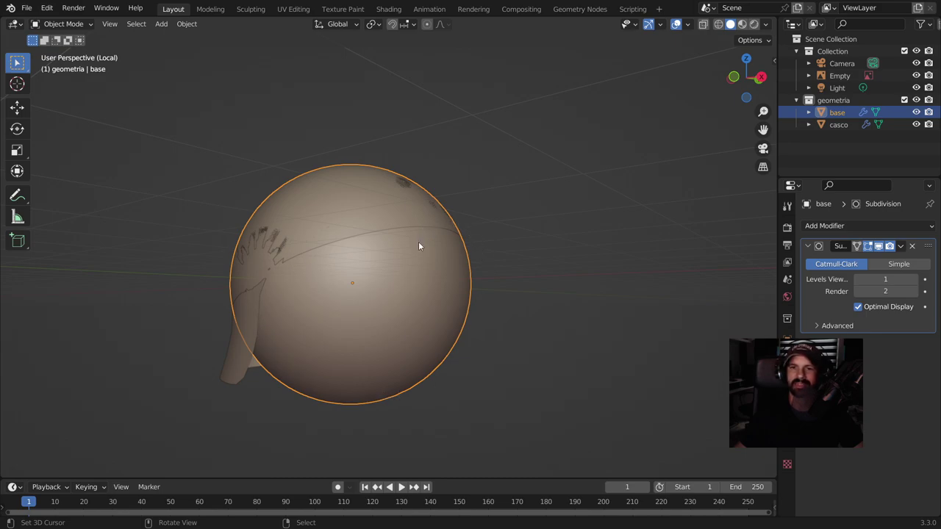
# - Zoom out and enter Edit Mode on the base sphere
pyautogui.scroll(-2, 417, 241)
pyautogui.scroll(-2, 416, 241)
pyautogui.scroll(-1, 434, 244)
pyautogui.scroll(-2, 441, 252)
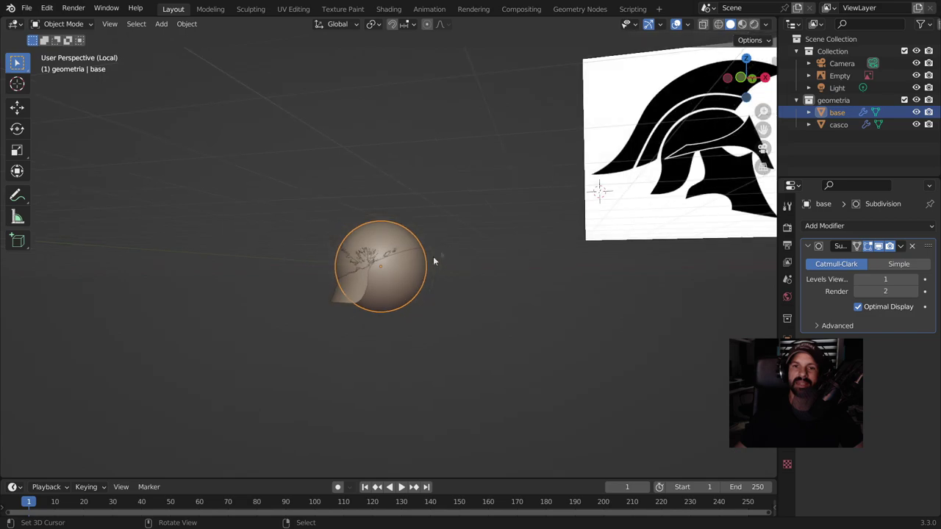
pyautogui.press('Tab')
pyautogui.scroll(2, 453, 281)
pyautogui.moveTo(506, 273)
pyautogui.mouseDown(button='middle')
pyautogui.moveTo(554, 284)
pyautogui.moveTo(416, 241)
pyautogui.moveTo(314, 235)
pyautogui.mouseUp(button='middle')
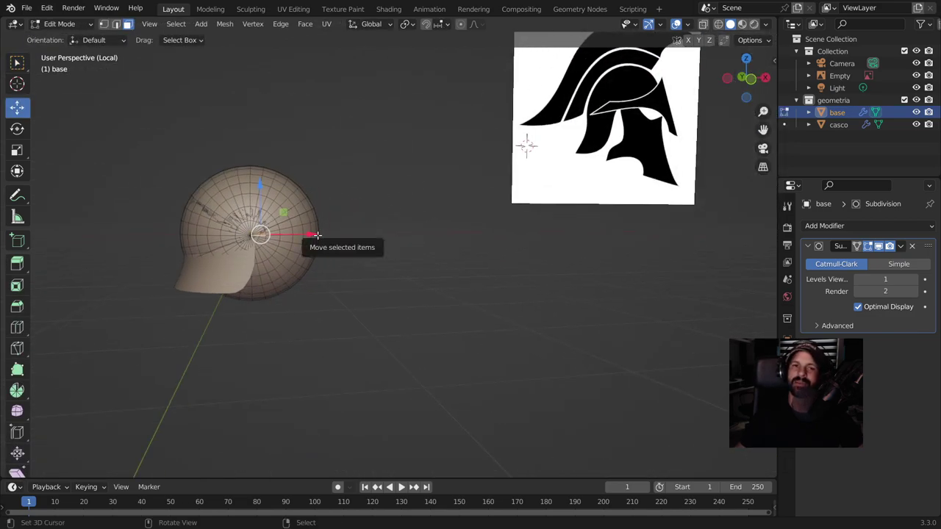
# - Select a strip of base-sphere faces running from the ear region to the side pole
pyautogui.moveTo(668, 94)
pyautogui.mouseDown(button='middle')
pyautogui.moveTo(290, 291)
pyautogui.moveTo(330, 285)
pyautogui.moveTo(297, 277)
pyautogui.moveTo(315, 235)
pyautogui.moveTo(227, 252)
pyautogui.moveTo(293, 219)
pyautogui.mouseUp(button='middle')
pyautogui.scroll(-3, 366, 150)
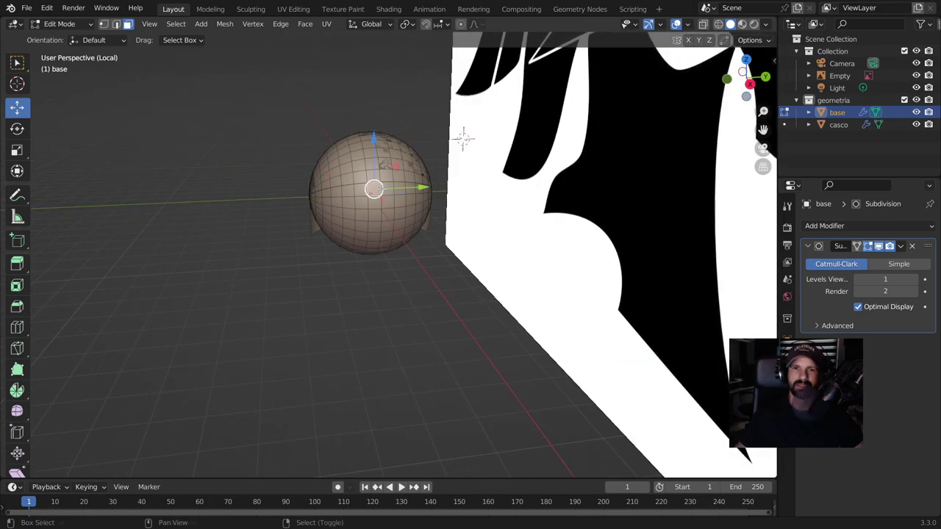
pyautogui.moveTo(377, 191); pyautogui.dragTo(435, 182, button='middle')
pyautogui.scroll(2, 318, 228)
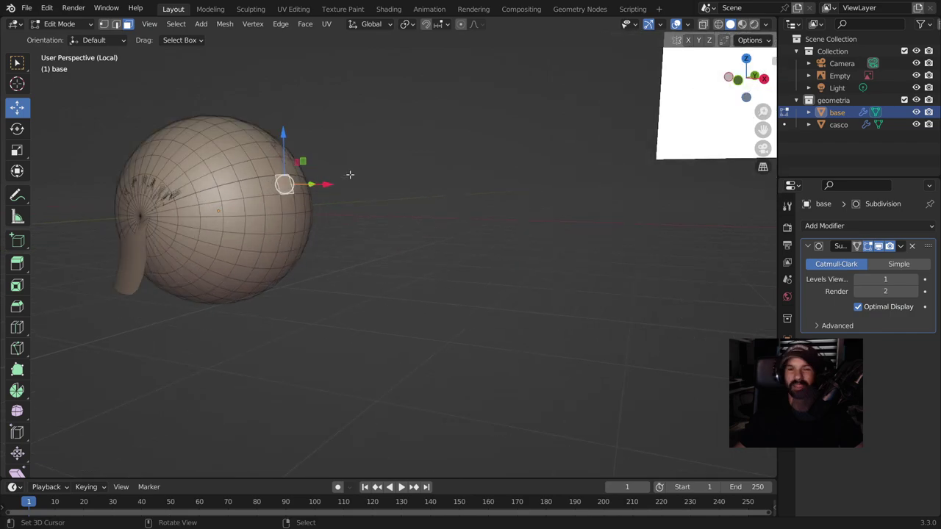
pyautogui.keyDown('shift'); pyautogui.moveTo(351, 196); pyautogui.dragTo(441, 198, button='middle'); pyautogui.keyUp('shift')
pyautogui.keyDown('ctrl'); pyautogui.click(276, 209); pyautogui.keyUp('ctrl')
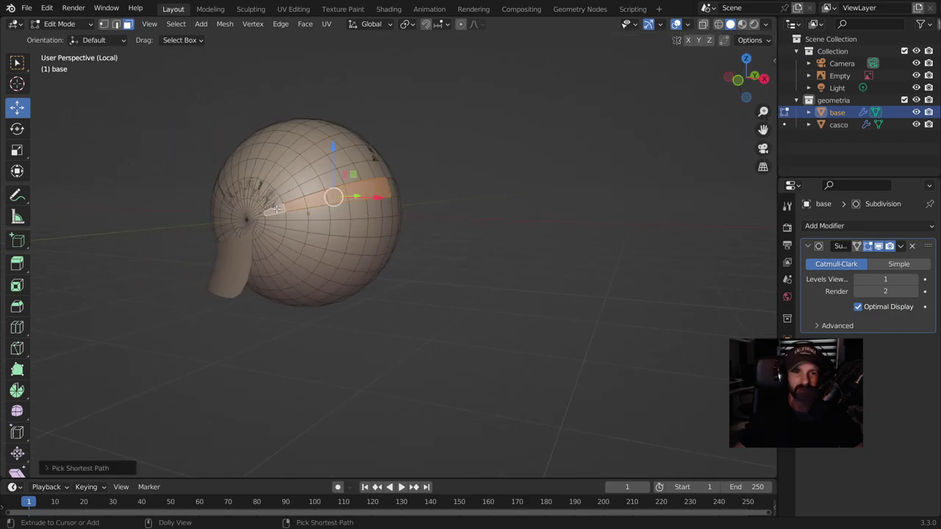
pyautogui.moveTo(276, 209); pyautogui.dragTo(316, 217, button='middle')
pyautogui.scroll(2, 335, 229)
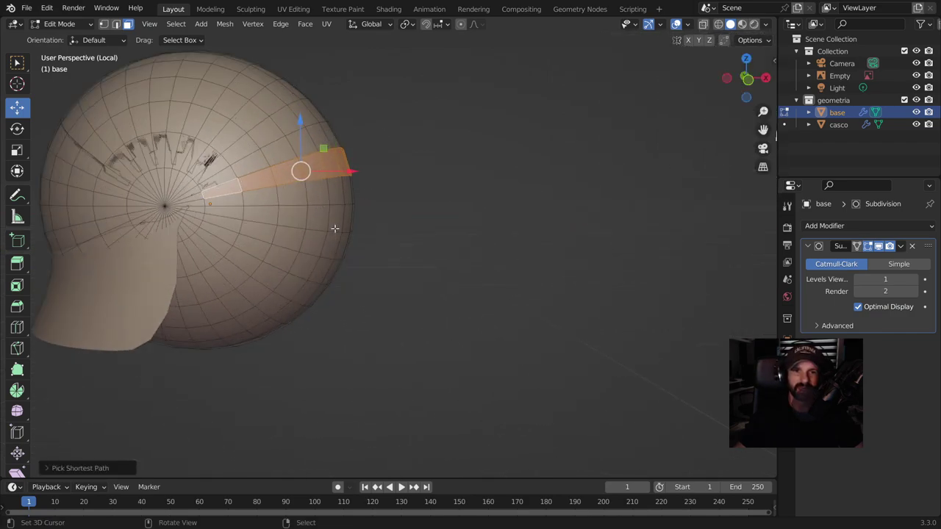
pyautogui.keyDown('shift'); pyautogui.click(194, 199); pyautogui.keyUp('shift')
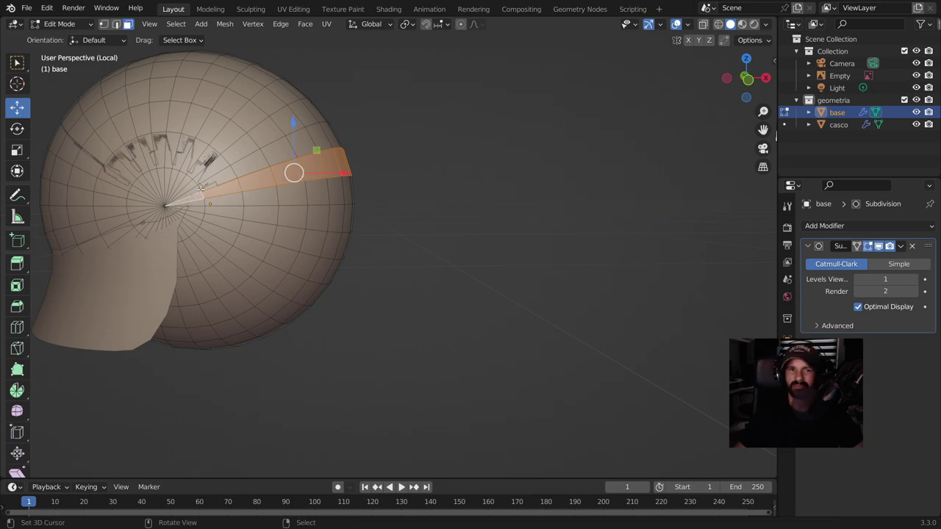
pyautogui.moveTo(213, 193); pyautogui.dragTo(253, 201, button='middle')
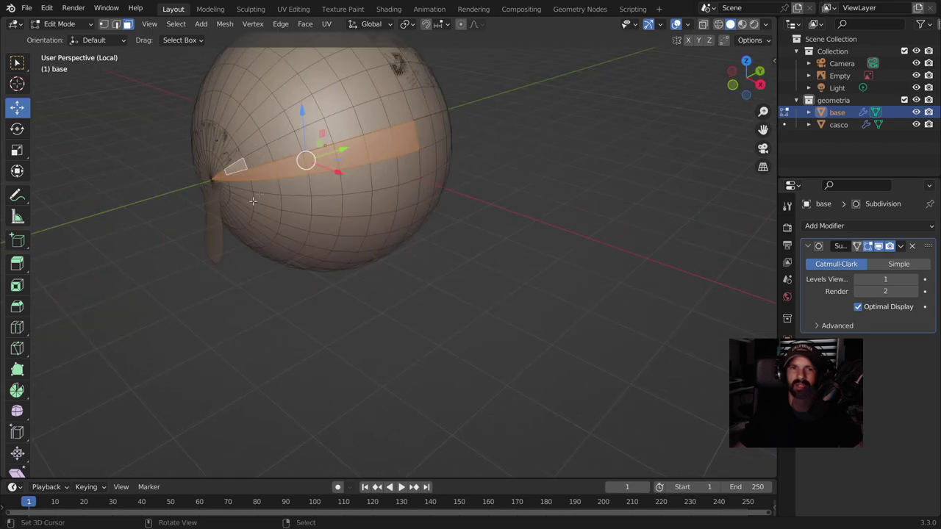
# - Extend the face band over the upper front and add a column of three faces below it
pyautogui.keyDown('ctrl'); pyautogui.click(393, 109); pyautogui.keyUp('ctrl')
pyautogui.moveTo(404, 209); pyautogui.dragTo(376, 151, button='middle')
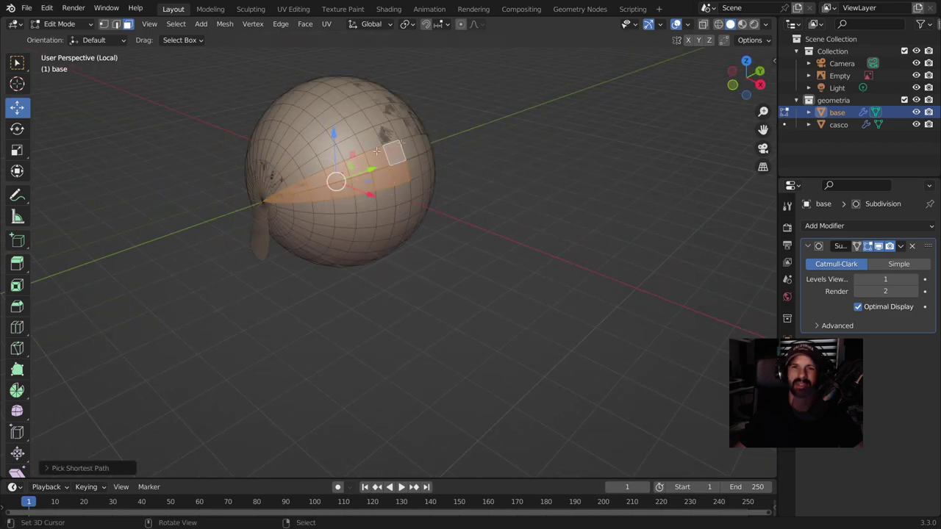
pyautogui.moveTo(427, 190); pyautogui.dragTo(417, 164, button='middle')
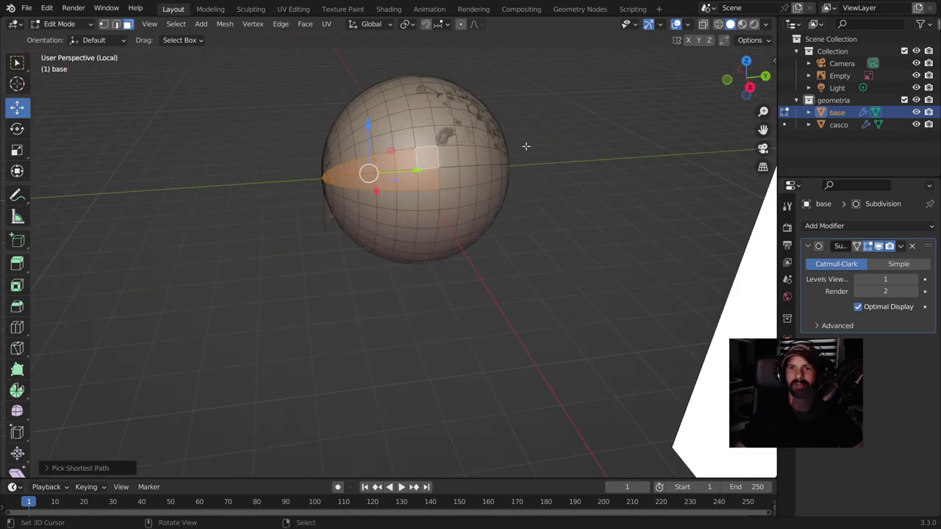
pyautogui.moveTo(374, 250)
pyautogui.mouseDown(button='middle')
pyautogui.moveTo(565, 248)
pyautogui.moveTo(669, 221)
pyautogui.moveTo(539, 251)
pyautogui.mouseUp(button='middle')
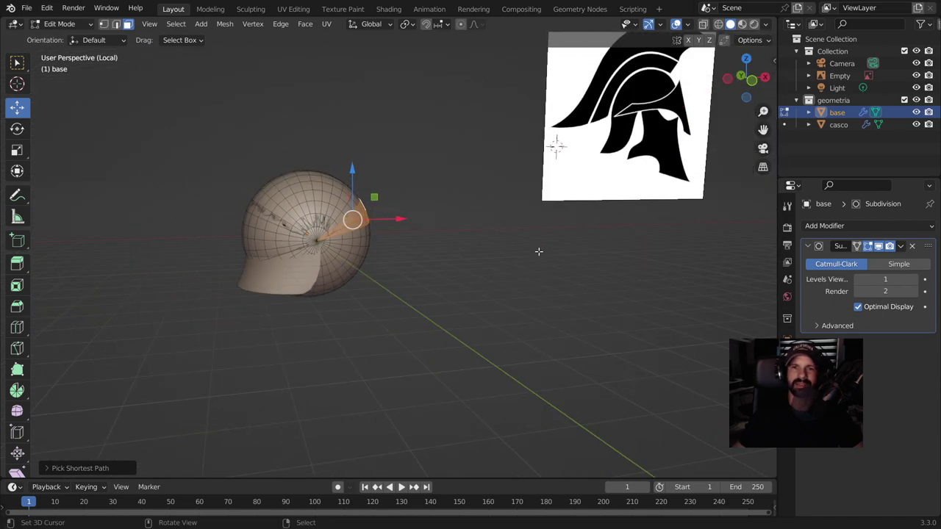
pyautogui.moveTo(366, 241); pyautogui.dragTo(378, 201, button='middle')
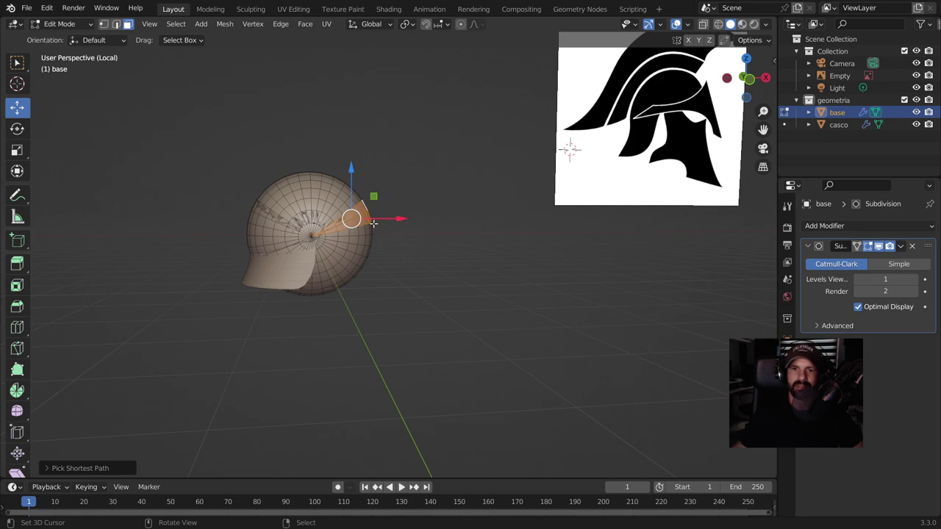
pyautogui.scroll(4, 407, 212)
pyautogui.moveTo(407, 212)
pyautogui.mouseDown(button='middle')
pyautogui.moveTo(290, 212)
pyautogui.moveTo(412, 198)
pyautogui.mouseUp(button='middle')
pyautogui.keyDown('shift'); pyautogui.click(420, 200); pyautogui.keyUp('shift')
pyautogui.keyDown('shift'); pyautogui.click(420, 224); pyautogui.keyUp('shift')
pyautogui.keyDown('shift'); pyautogui.click(421, 247); pyautogui.keyUp('shift')
pyautogui.moveTo(420, 248)
pyautogui.mouseDown(button='middle')
pyautogui.moveTo(481, 216)
pyautogui.moveTo(573, 233)
pyautogui.moveTo(562, 213)
pyautogui.mouseUp(button='middle')
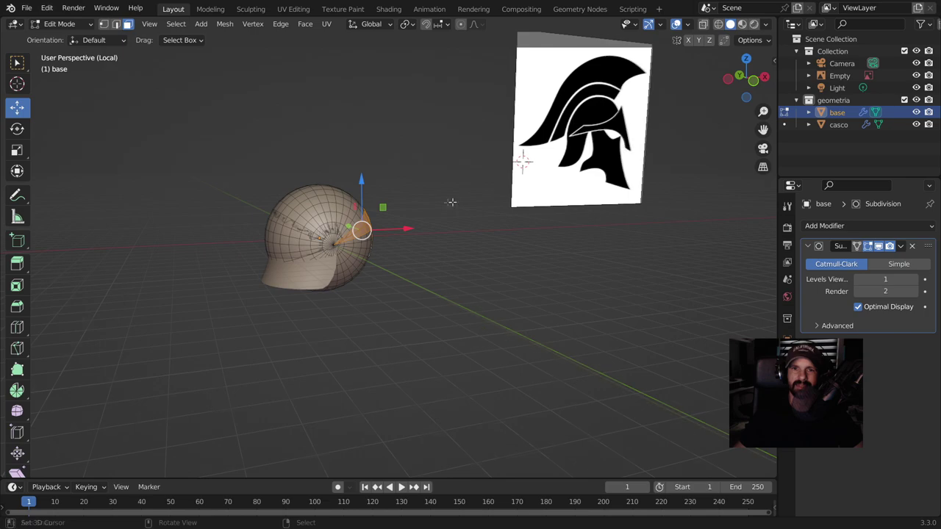
pyautogui.moveTo(453, 201); pyautogui.dragTo(419, 203, button='middle')
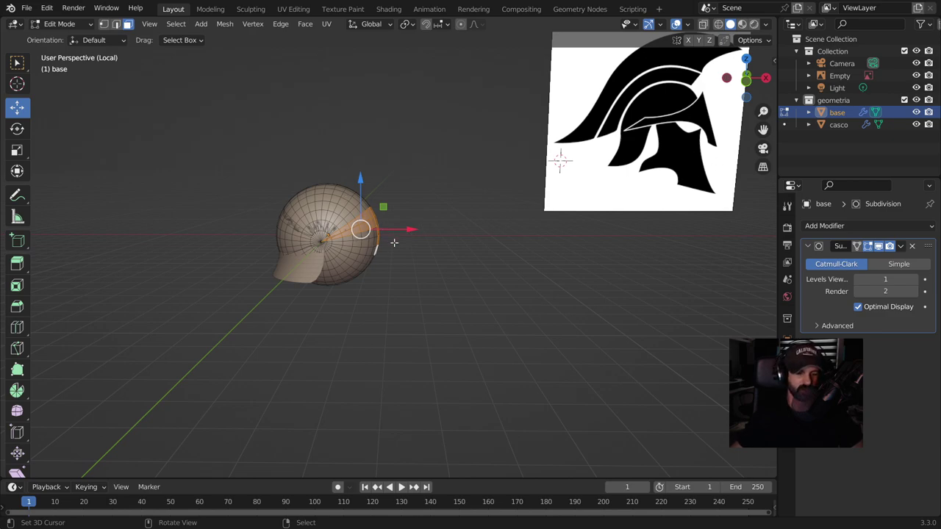
# - Duplicate the crest faces in place and separate them into their own object
pyautogui.press('g')
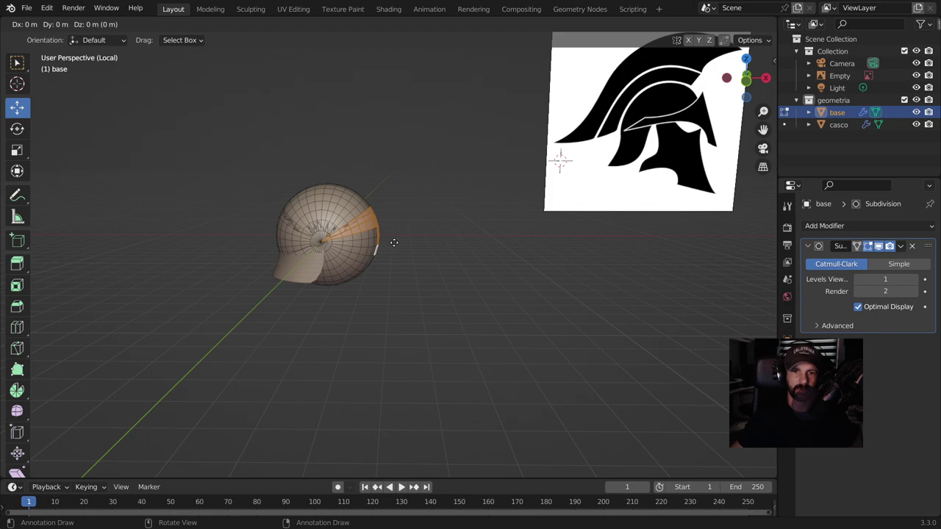
pyautogui.rightClick(394, 242)
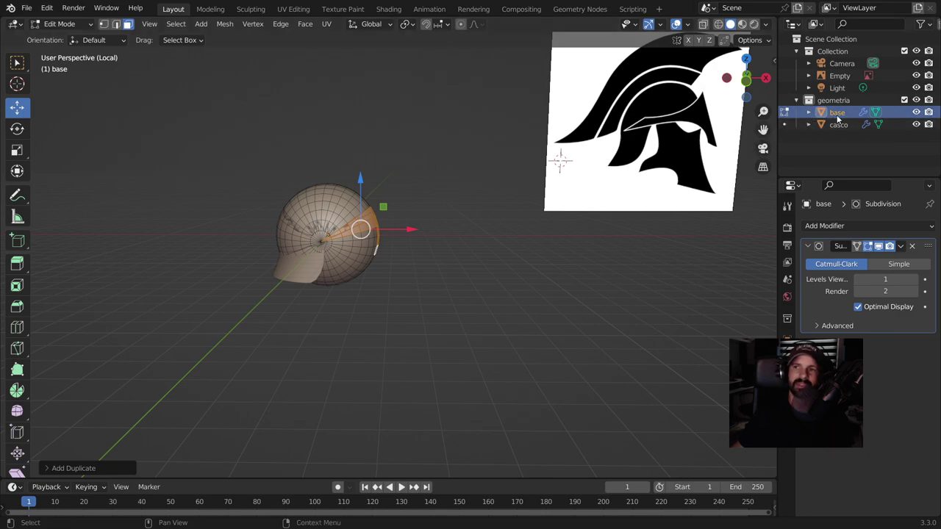
pyautogui.press('p')
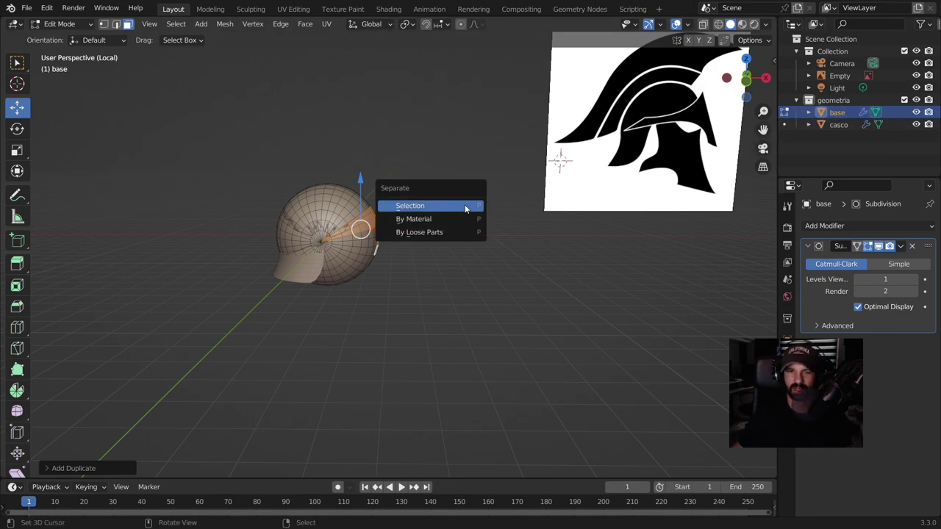
pyautogui.click(465, 210)
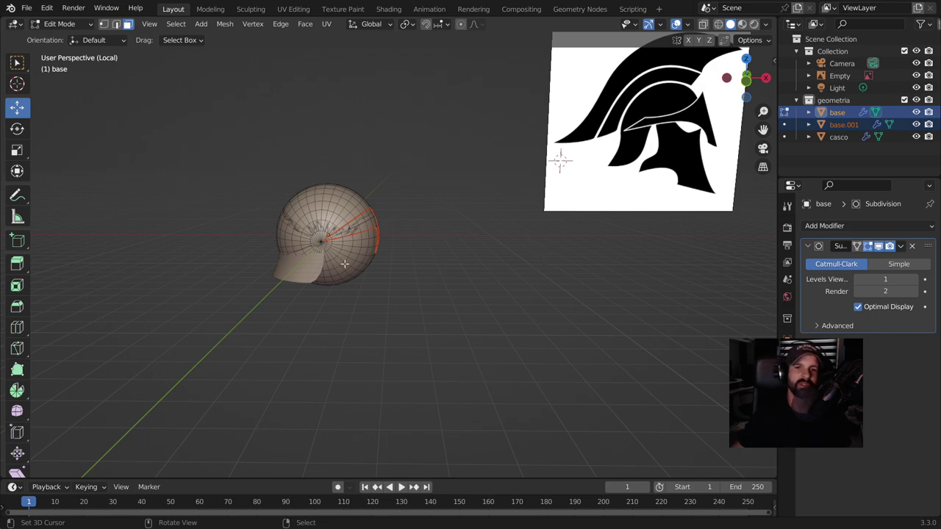
pyautogui.click(337, 208)
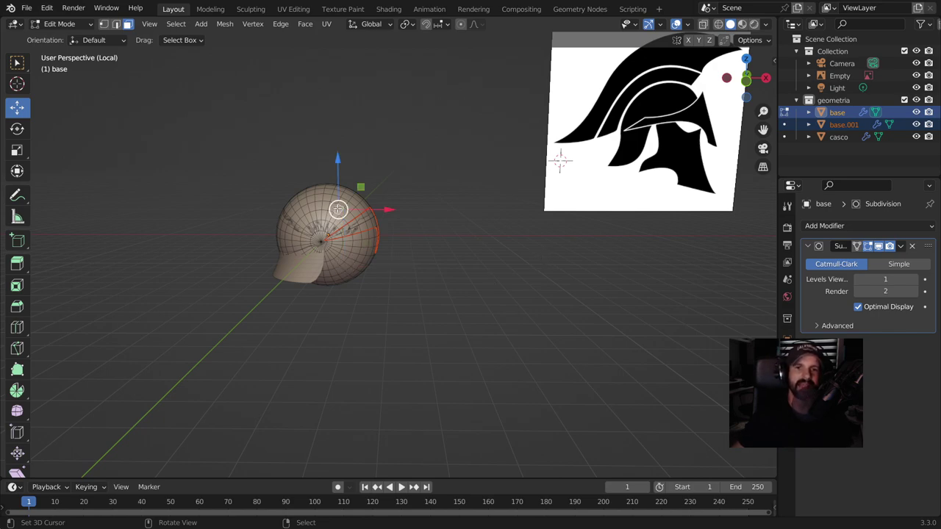
pyautogui.click(306, 273)
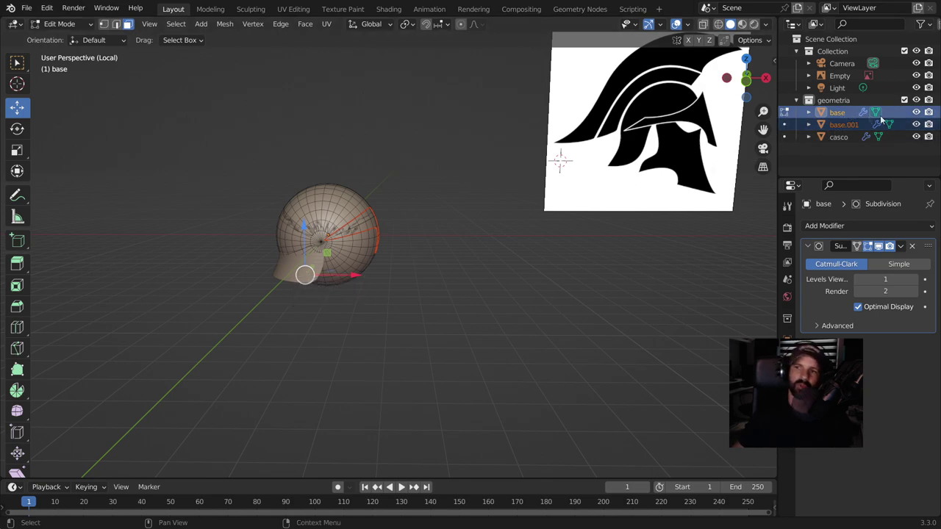
# - Hide the base sphere and rename base.001 to 'partesuperior'
pyautogui.click(917, 113)
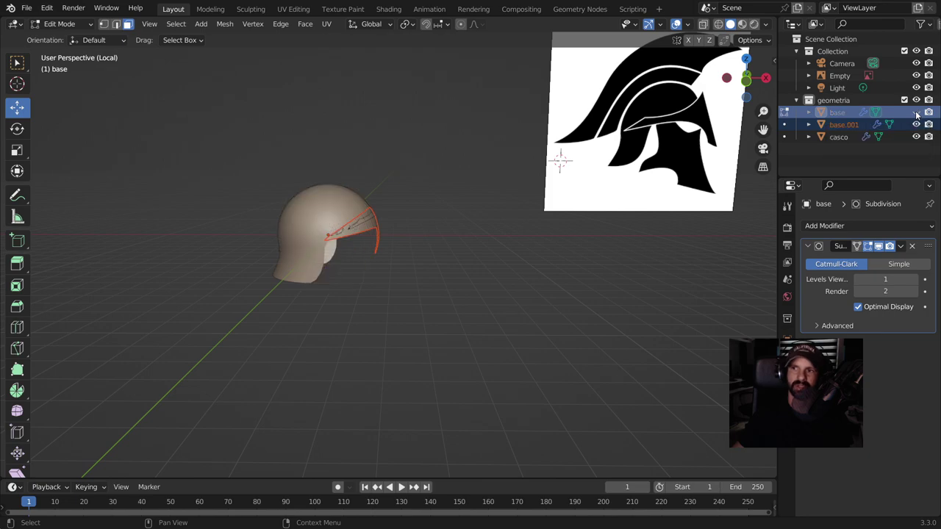
pyautogui.doubleClick(845, 125)
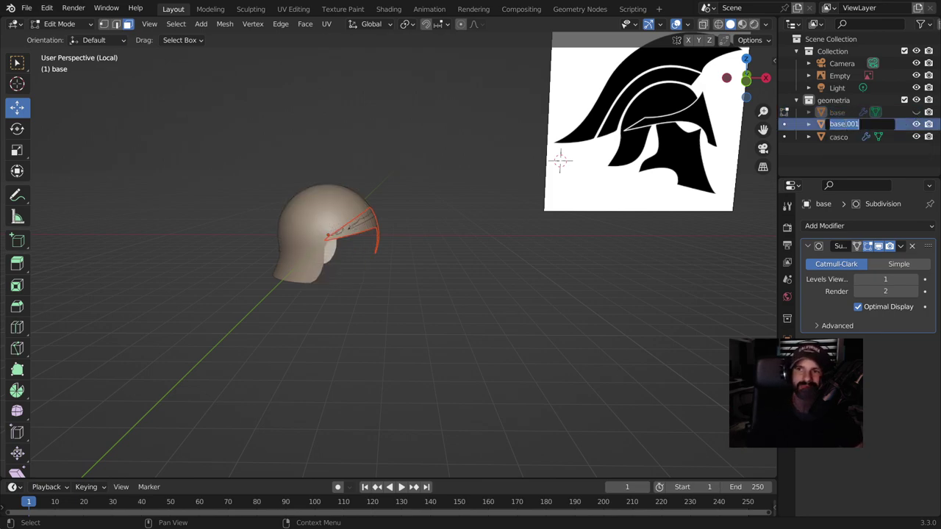
pyautogui.write('partesuperior')
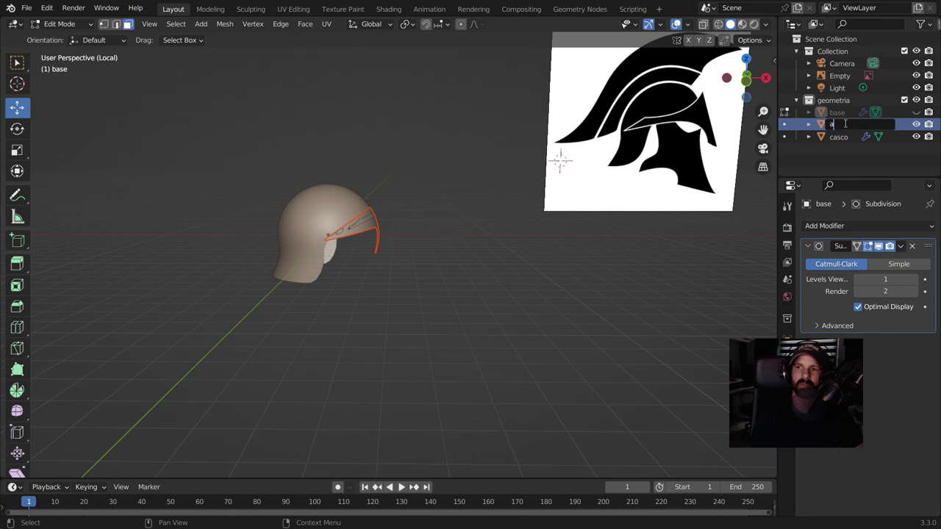
pyautogui.press('Return')
# - Switch to a wireframe front view and enter Edit Mode on partesuperior
pyautogui.moveTo(477, 290)
pyautogui.mouseDown(button='middle')
pyautogui.moveTo(353, 266)
pyautogui.moveTo(422, 265)
pyautogui.mouseUp(button='middle')
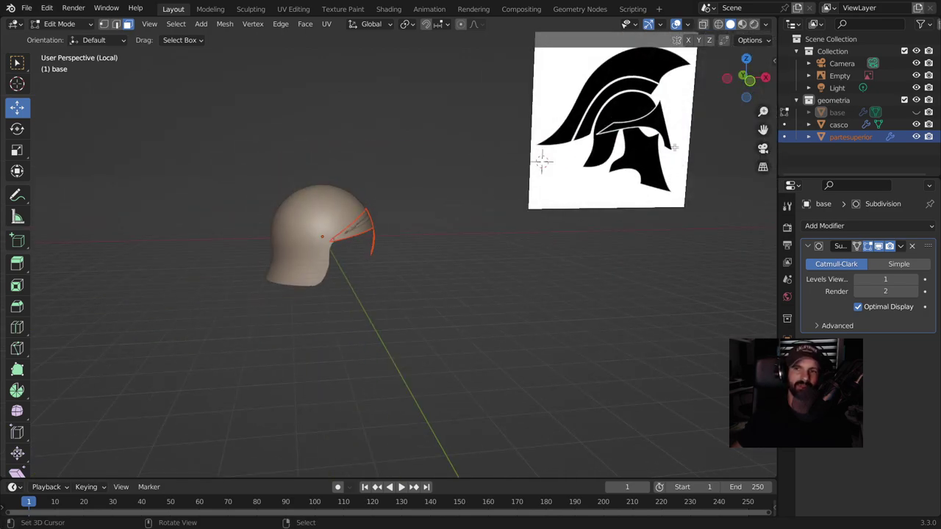
pyautogui.keyDown('alt'); pyautogui.moveTo(460, 296); pyautogui.dragTo(462, 290, button='middle'); pyautogui.keyUp('alt')
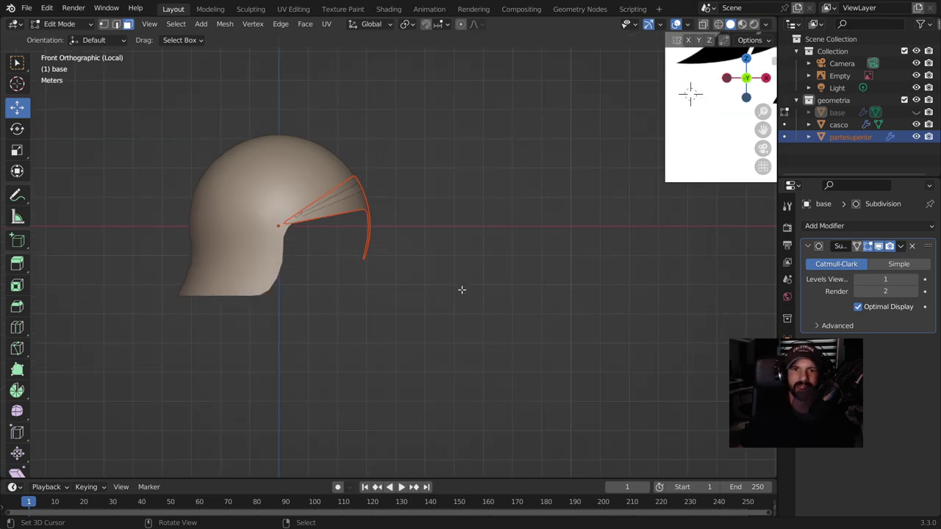
pyautogui.click(719, 24)
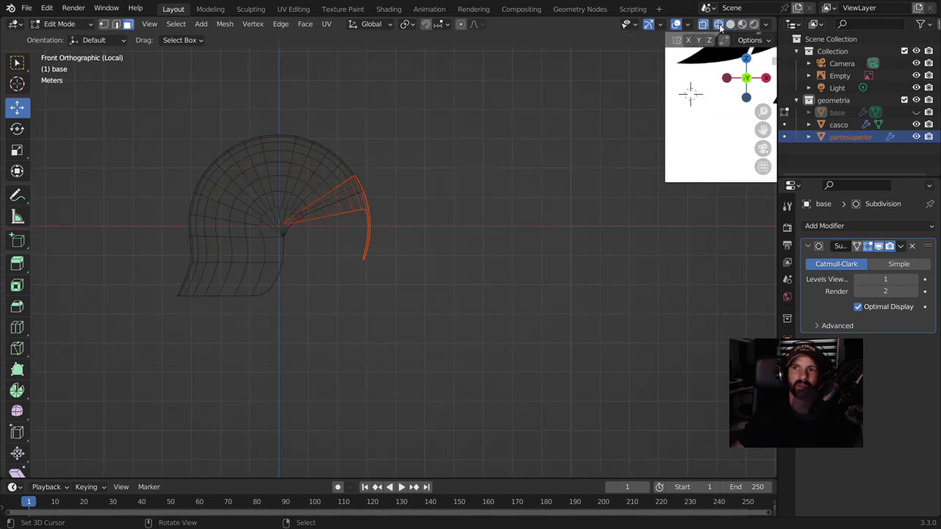
pyautogui.press('Tab')
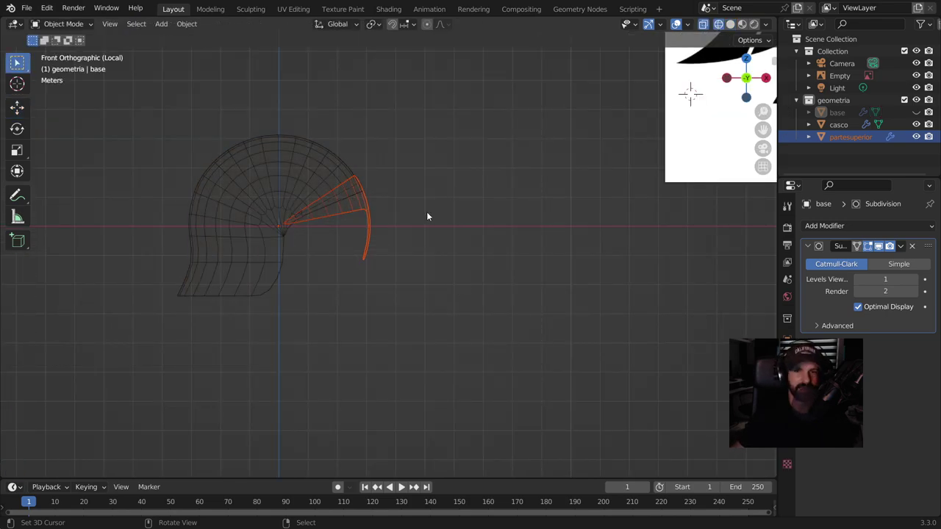
pyautogui.click(365, 211)
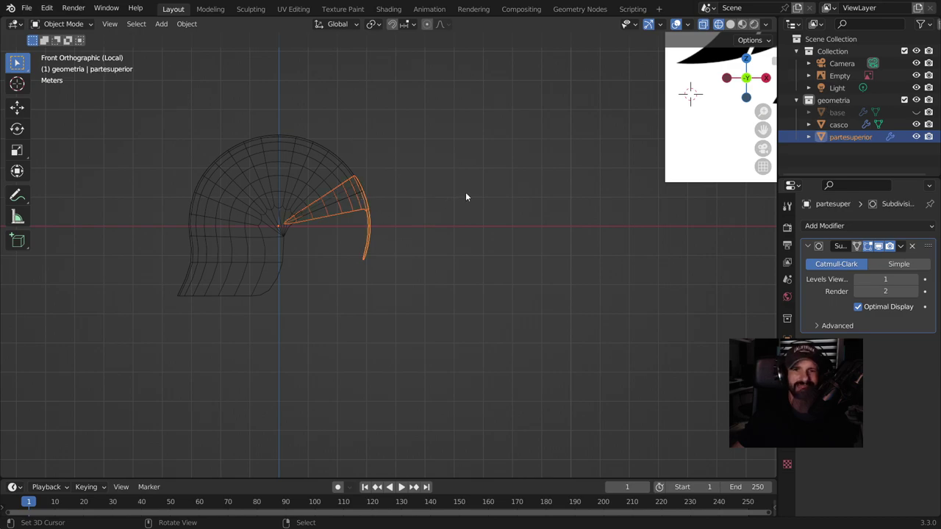
pyautogui.press('Tab')
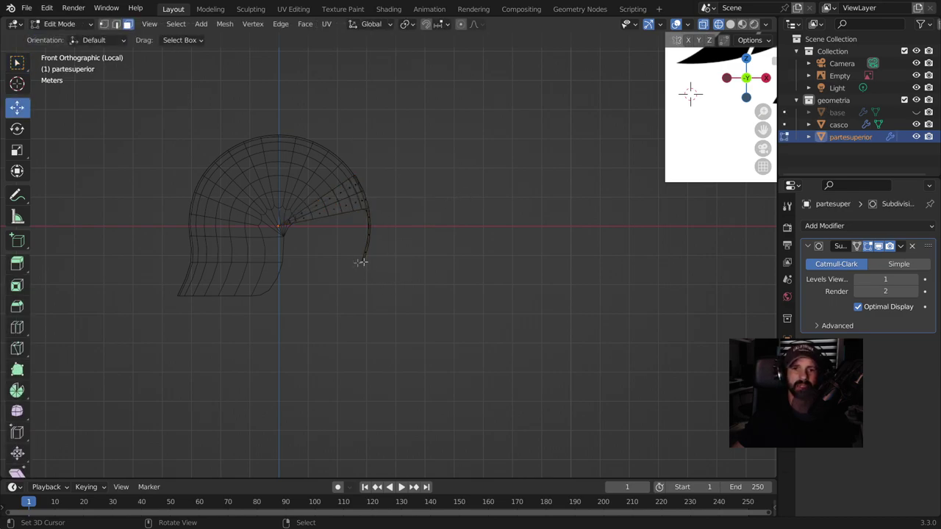
# - In Vertex select mode, box-select the crest's lower-end vertex and push it to the right
pyautogui.click(364, 258)
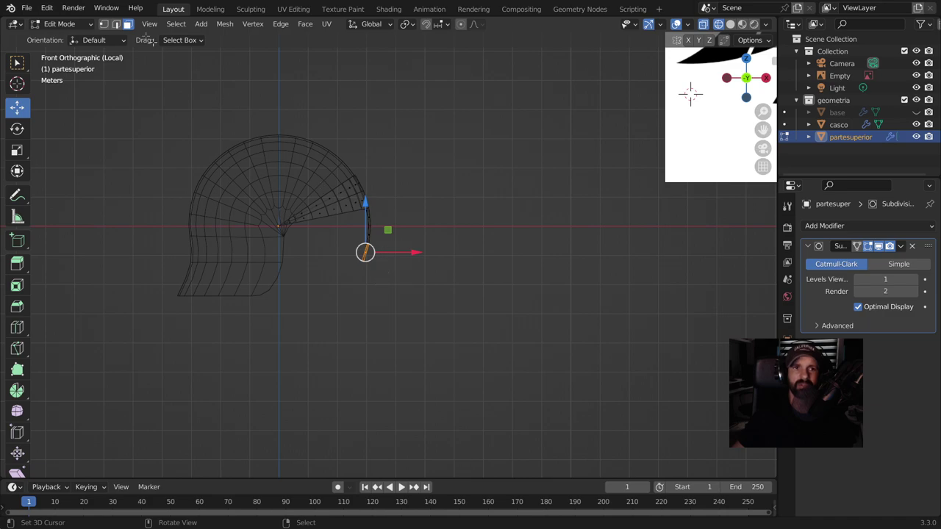
pyautogui.click(104, 24)
pyautogui.click(365, 280)
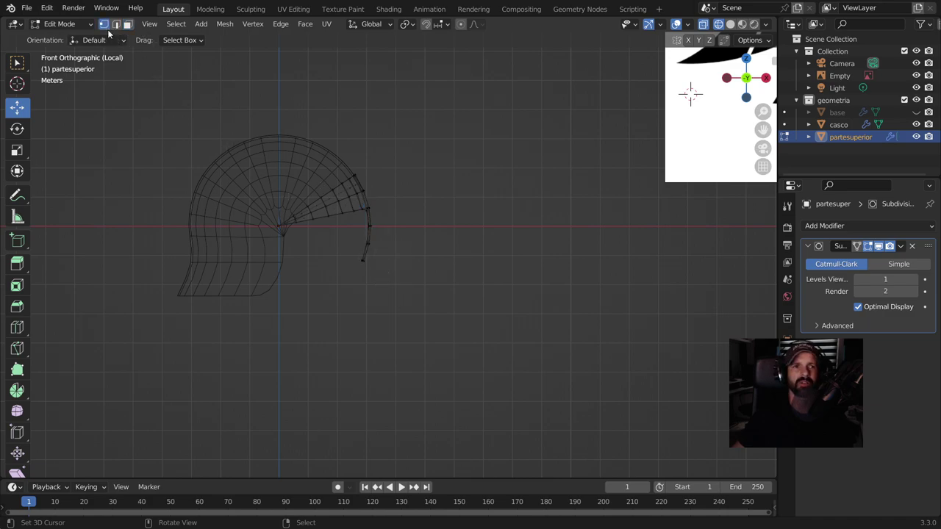
pyautogui.moveTo(364, 258); pyautogui.dragTo(405, 287)
pyautogui.hotkey('ctrl', 'z')
pyautogui.press('b')
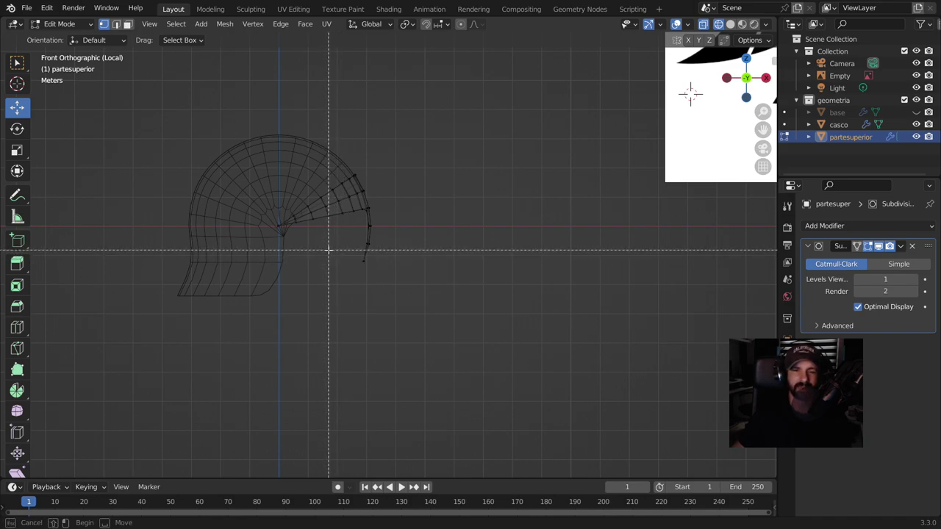
pyautogui.moveTo(329, 250); pyautogui.dragTo(424, 318)
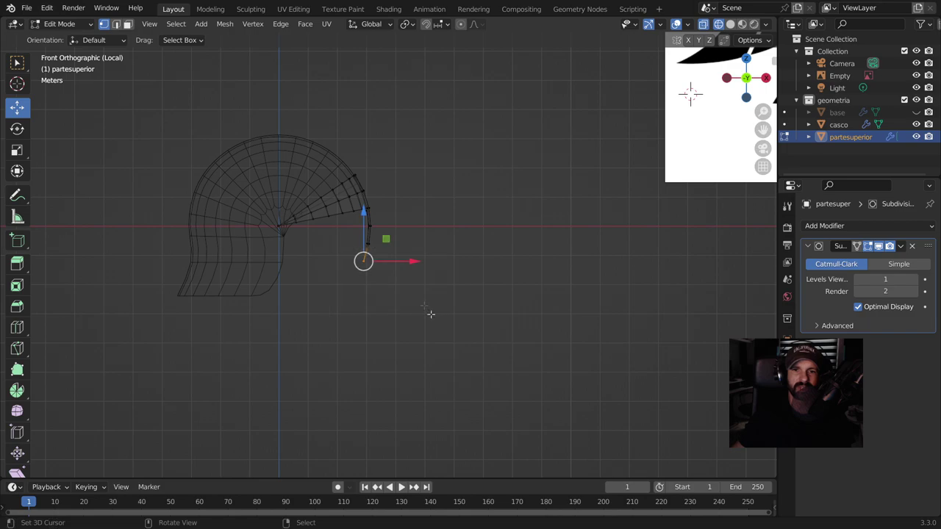
pyautogui.moveTo(409, 264); pyautogui.dragTo(405, 287)
pyautogui.click(399, 311)
# - Select the hanging edge's lower vertices and move them in Front Orthographic view
pyautogui.moveTo(399, 311)
pyautogui.mouseDown(button='middle')
pyautogui.moveTo(410, 294)
pyautogui.moveTo(303, 284)
pyautogui.mouseUp(button='middle')
pyautogui.moveTo(422, 284)
pyautogui.mouseDown(button='middle')
pyautogui.moveTo(525, 286)
pyautogui.moveTo(465, 279)
pyautogui.mouseUp(button='middle')
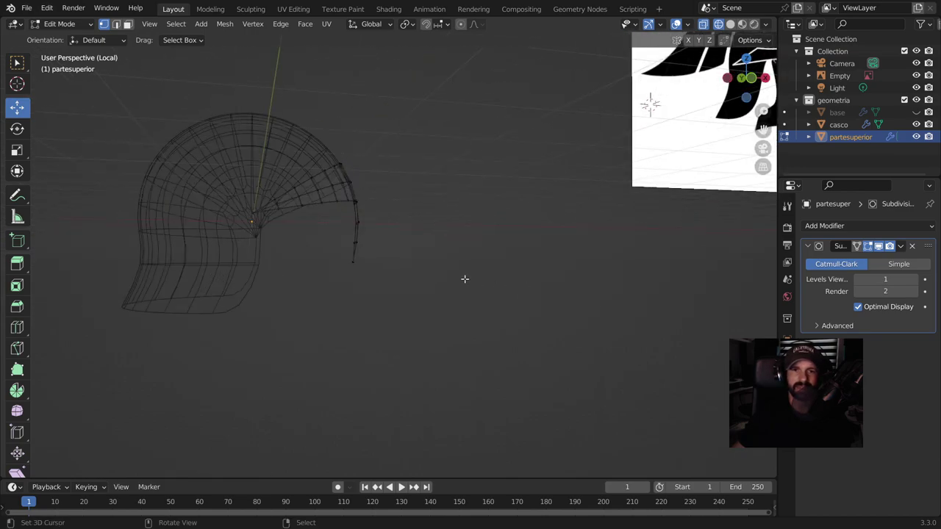
pyautogui.moveTo(341, 232); pyautogui.dragTo(375, 292)
pyautogui.press('KP_1')
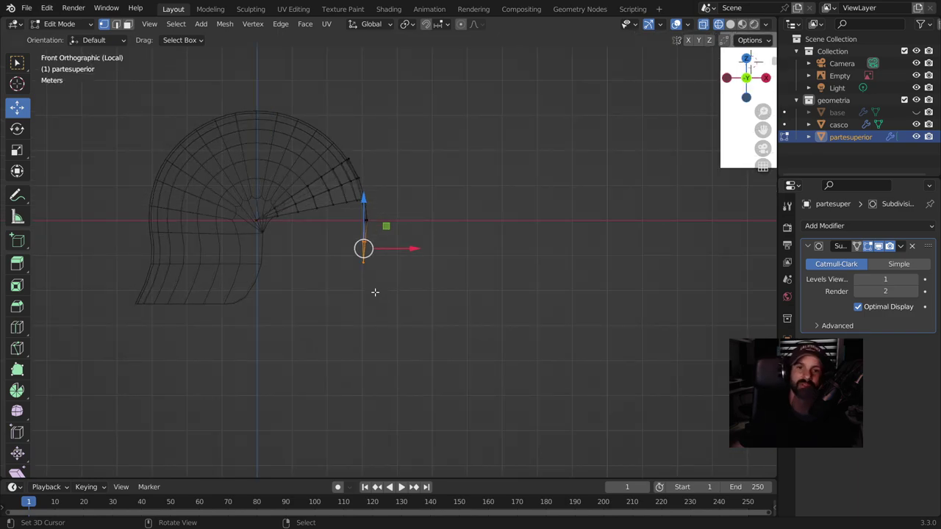
pyautogui.press('g')
pyautogui.click(397, 284)
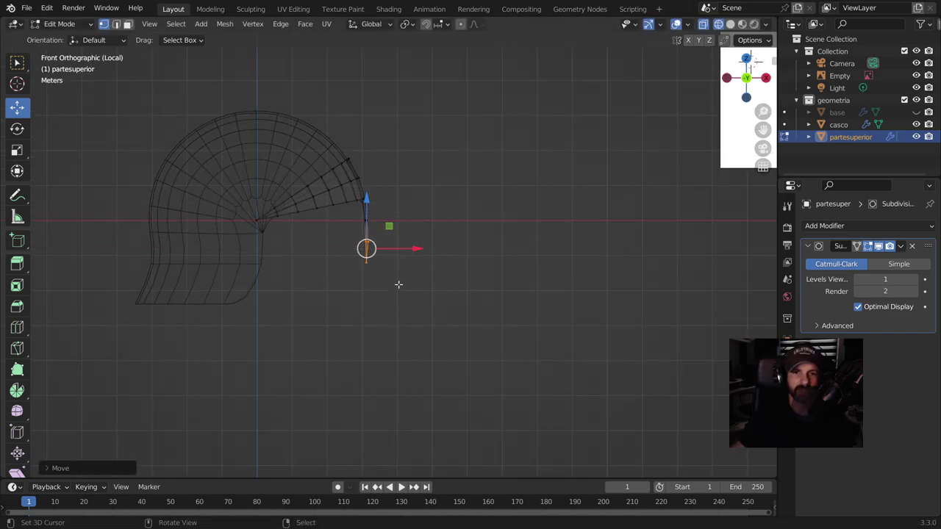
pyautogui.scroll(3, 399, 285)
pyautogui.scroll(2, 399, 284)
pyautogui.scroll(-2, 399, 285)
pyautogui.scroll(-2, 403, 283)
pyautogui.scroll(-2, 411, 280)
pyautogui.scroll(-3, 511, 279)
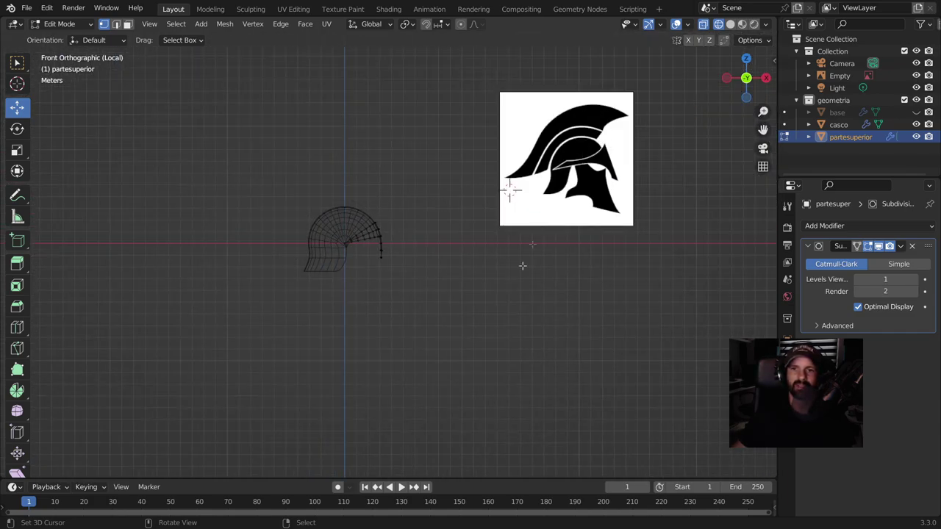
pyautogui.scroll(1, 441, 287)
pyautogui.scroll(4, 375, 263)
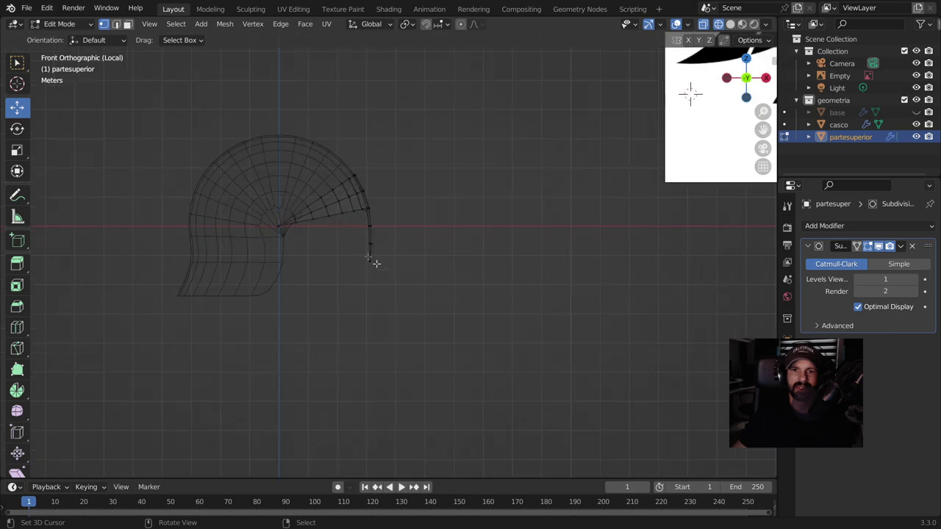
# - Select vertices along the hanging edge and try repositioning one, undoing the move
pyautogui.moveTo(351, 255)
pyautogui.mouseDown()
pyautogui.moveTo(422, 282)
pyautogui.moveTo(427, 262)
pyautogui.mouseUp()
pyautogui.click(341, 236)
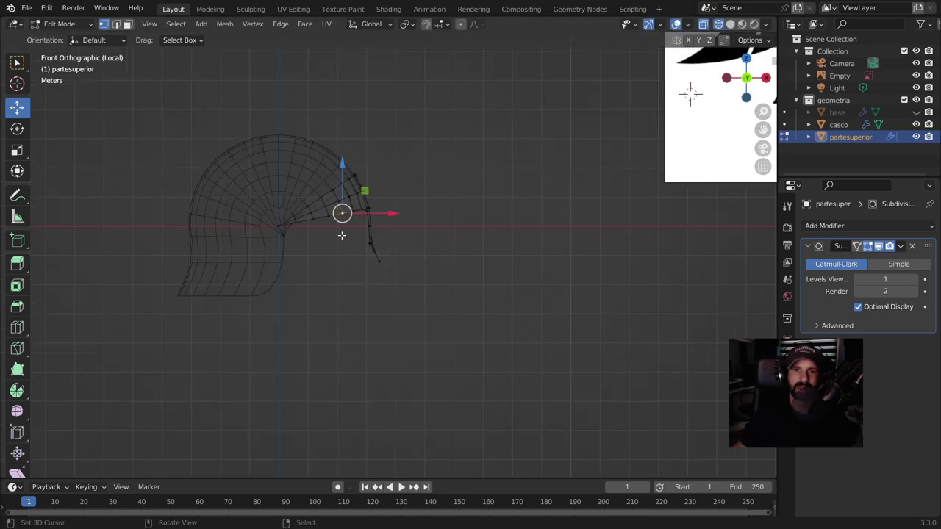
pyautogui.moveTo(341, 236)
pyautogui.mouseDown()
pyautogui.moveTo(390, 254)
pyautogui.moveTo(411, 244)
pyautogui.mouseUp()
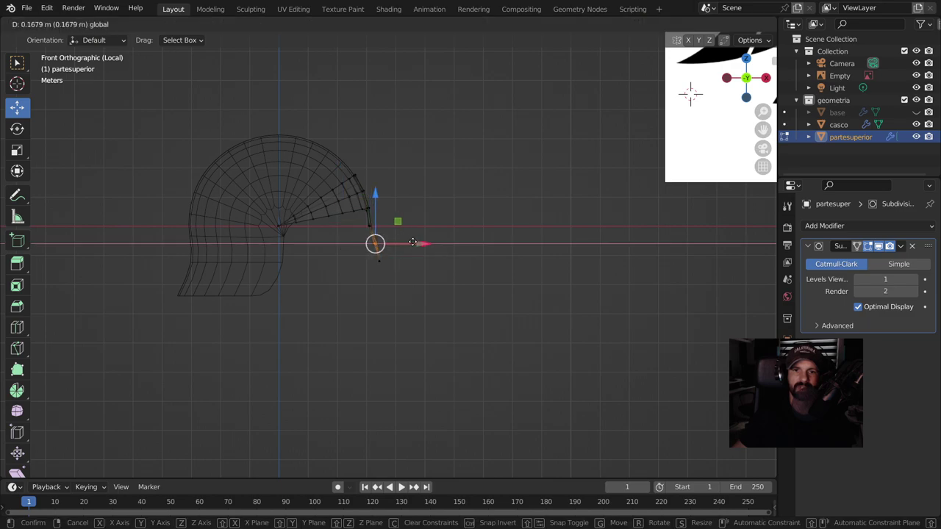
pyautogui.click(353, 216)
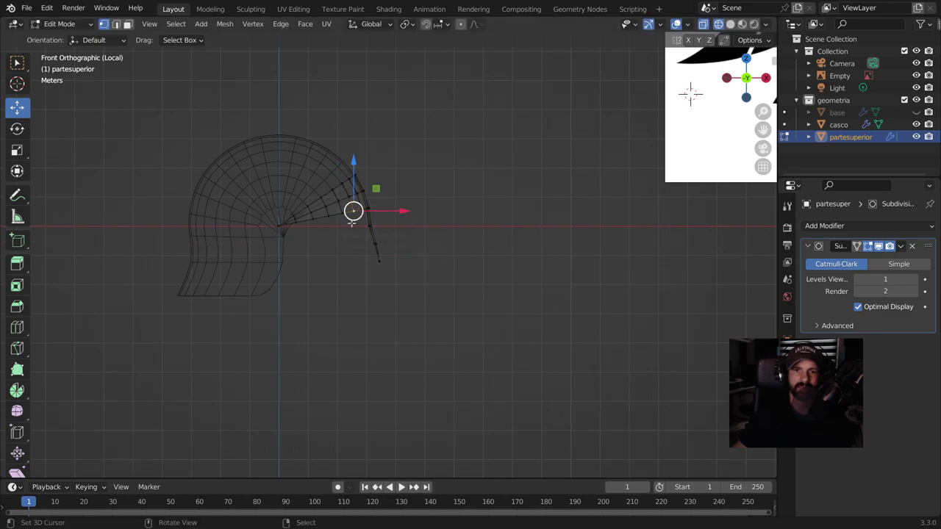
pyautogui.press('g')
pyautogui.click(393, 235)
pyautogui.hotkey('ctrl', 'z')
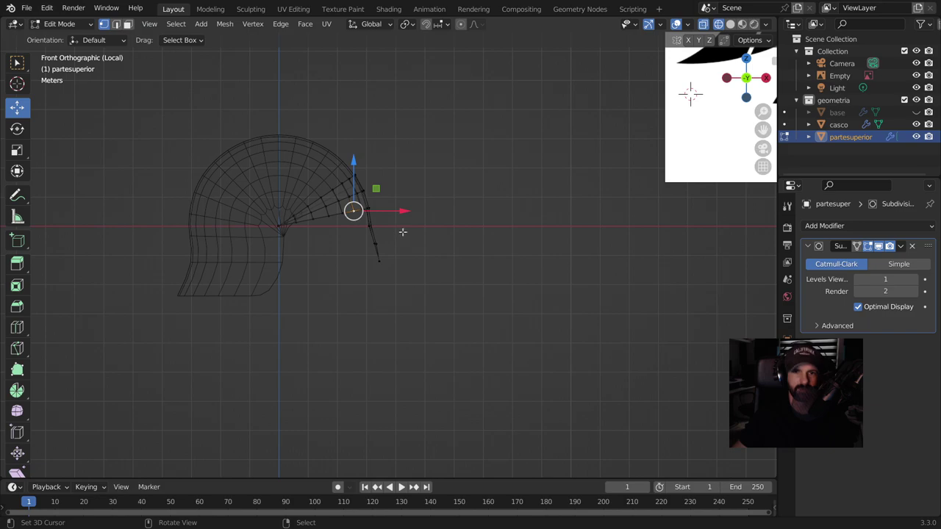
# - Pull a lower edge vertex outward to the right, then return to solid shading
pyautogui.moveTo(411, 237); pyautogui.dragTo(348, 222)
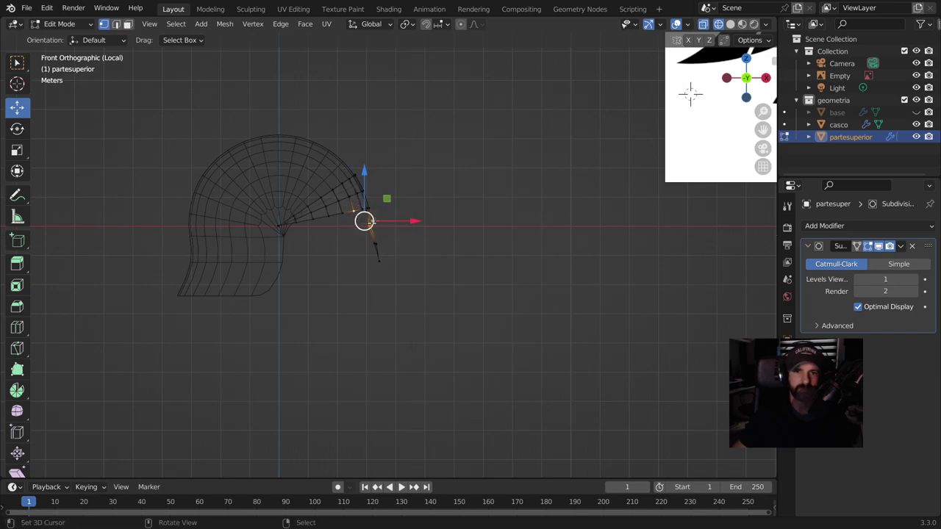
pyautogui.moveTo(408, 223); pyautogui.dragTo(414, 219)
pyautogui.click(441, 290)
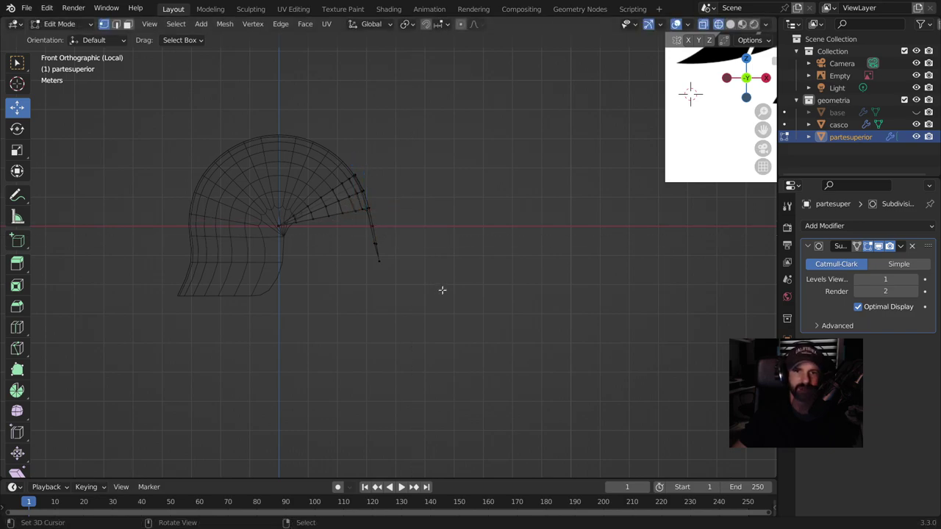
pyautogui.scroll(-2, 452, 278)
pyautogui.scroll(-1, 452, 278)
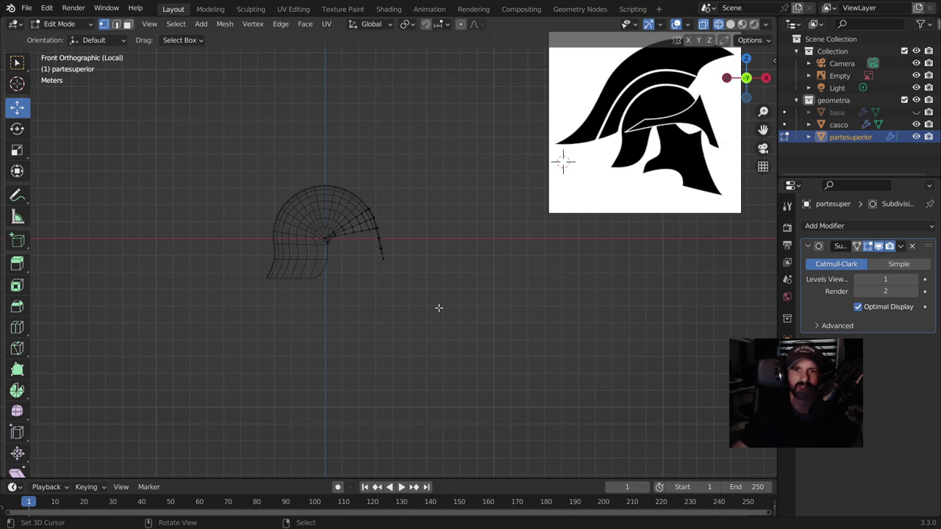
pyautogui.click(730, 23)
# - Return to Object Mode, orbit to view the crest, and collapse the Subdivision modifier panel
pyautogui.moveTo(462, 208); pyautogui.dragTo(392, 235, button='middle')
pyautogui.press('Tab')
pyautogui.scroll(3, 392, 239)
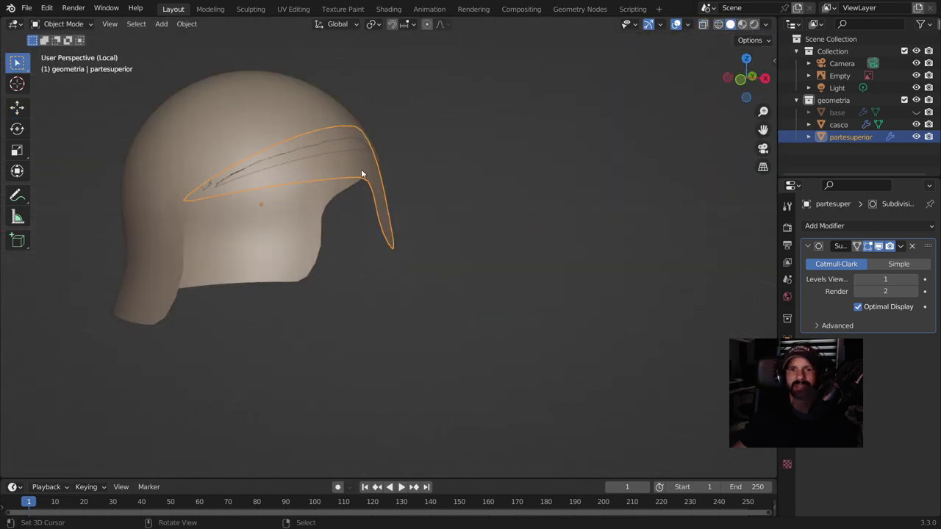
pyautogui.moveTo(344, 160)
pyautogui.mouseDown(button='middle')
pyautogui.moveTo(278, 183)
pyautogui.moveTo(322, 189)
pyautogui.mouseUp(button='middle')
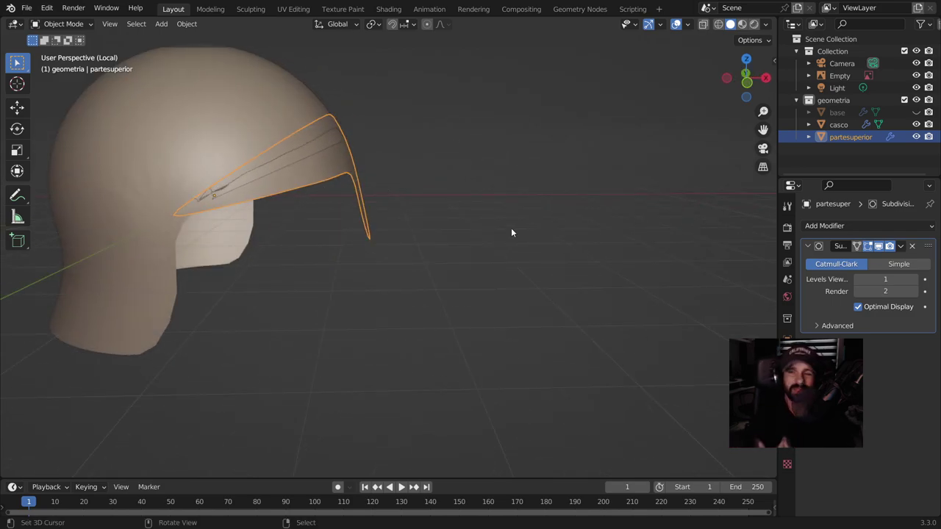
pyautogui.click(812, 245)
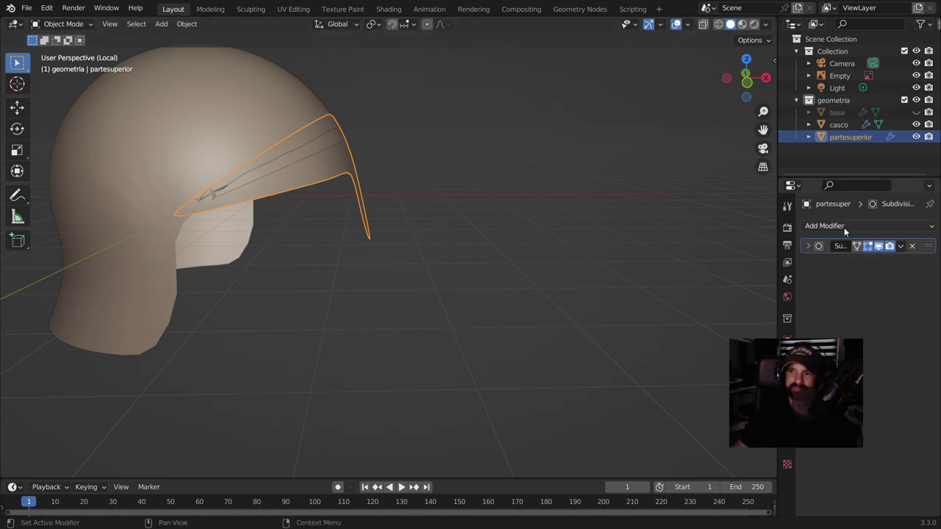
# - Add a Solidify modifier to the crest, setting thickness 0.15 then -0.08 m
pyautogui.click(838, 227)
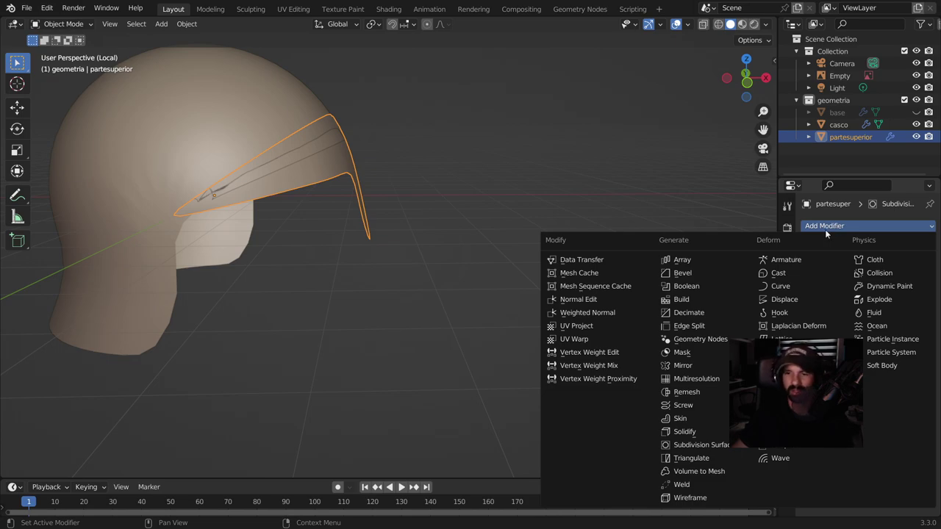
pyautogui.click(686, 434)
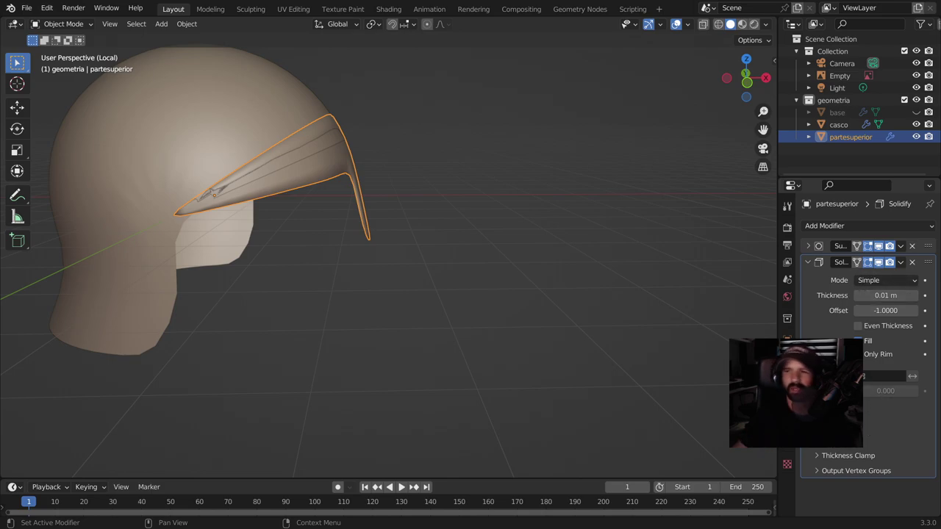
pyautogui.doubleClick(886, 295)
pyautogui.write('0.15')
pyautogui.press('Return')
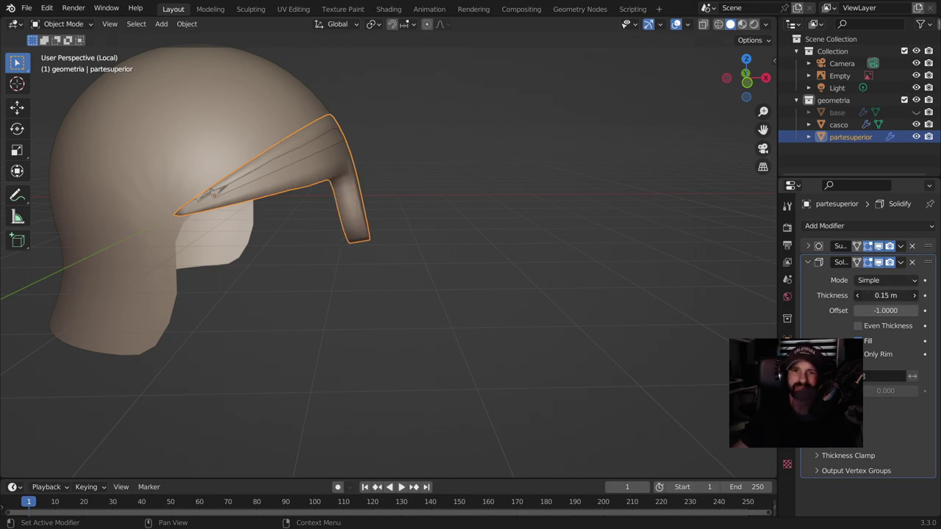
pyautogui.moveTo(886, 295)
pyautogui.mouseDown()
pyautogui.moveTo(864, 295)
pyautogui.moveTo(875, 295)
pyautogui.mouseUp()
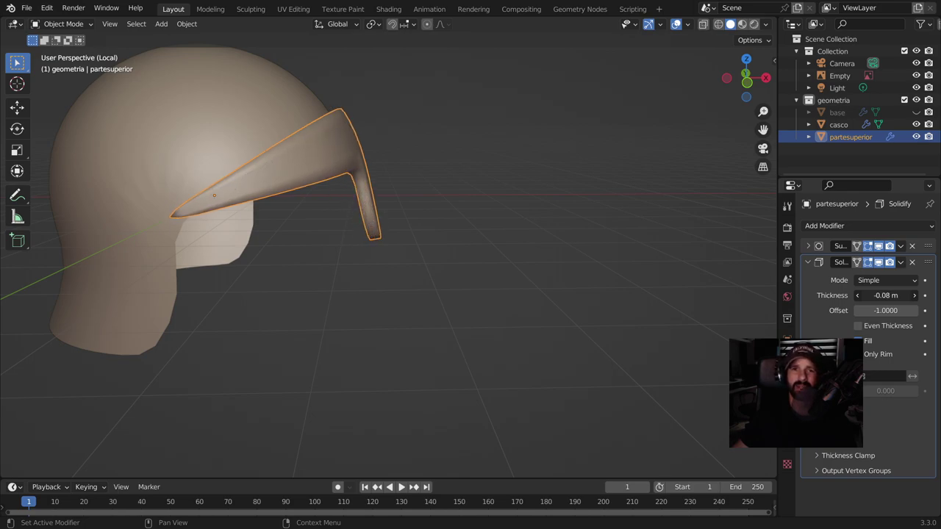
pyautogui.moveTo(491, 247)
pyautogui.mouseDown(button='middle')
pyautogui.moveTo(297, 236)
pyautogui.moveTo(295, 211)
pyautogui.moveTo(325, 193)
pyautogui.moveTo(375, 193)
pyautogui.moveTo(424, 211)
pyautogui.mouseUp(button='middle')
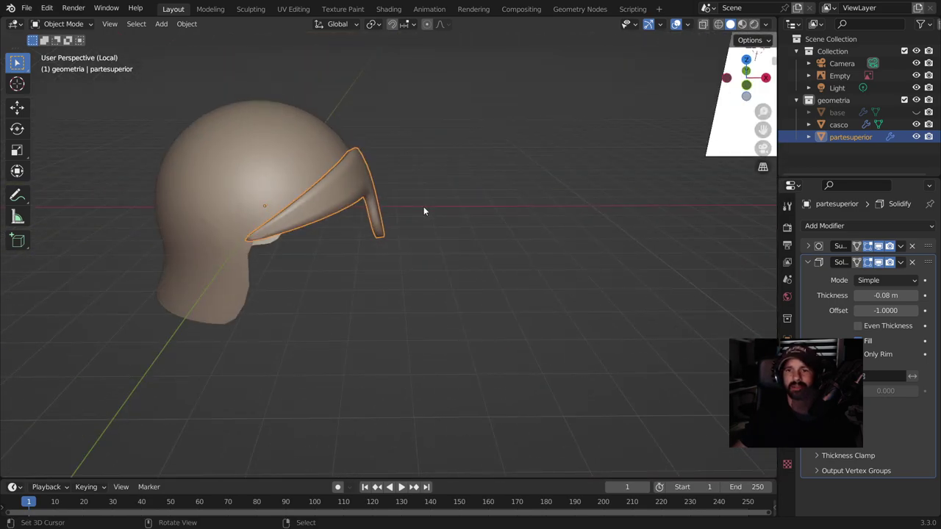
pyautogui.click(32, 9)
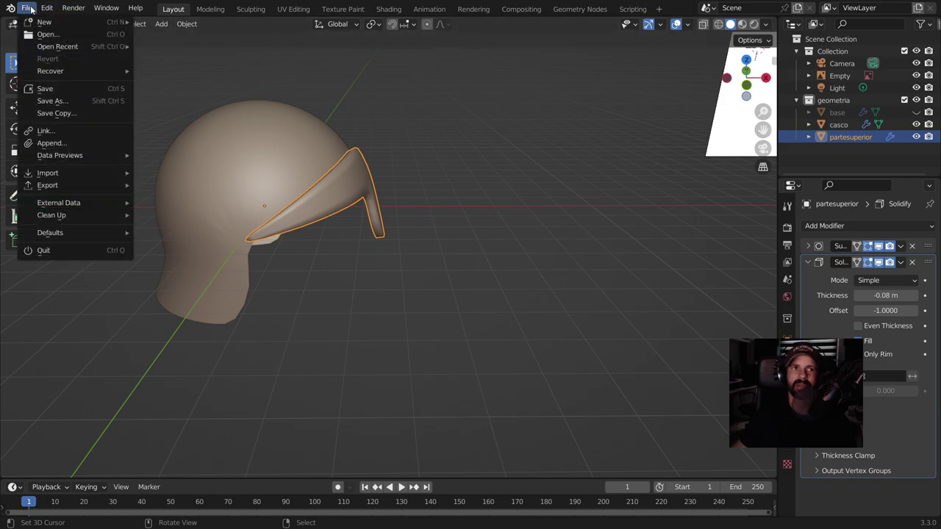
# - Save the helmet as casco.blend in the cascoespartano folder
pyautogui.click(49, 101)
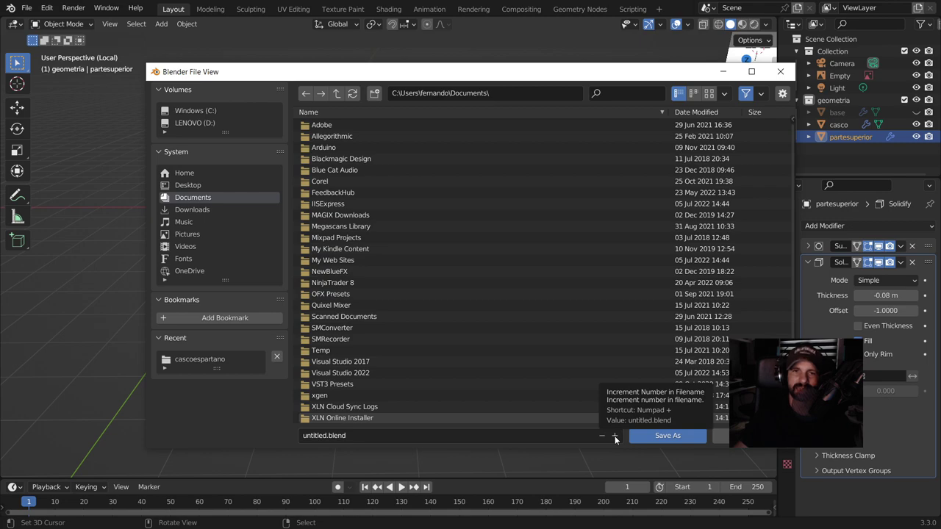
pyautogui.click(311, 439)
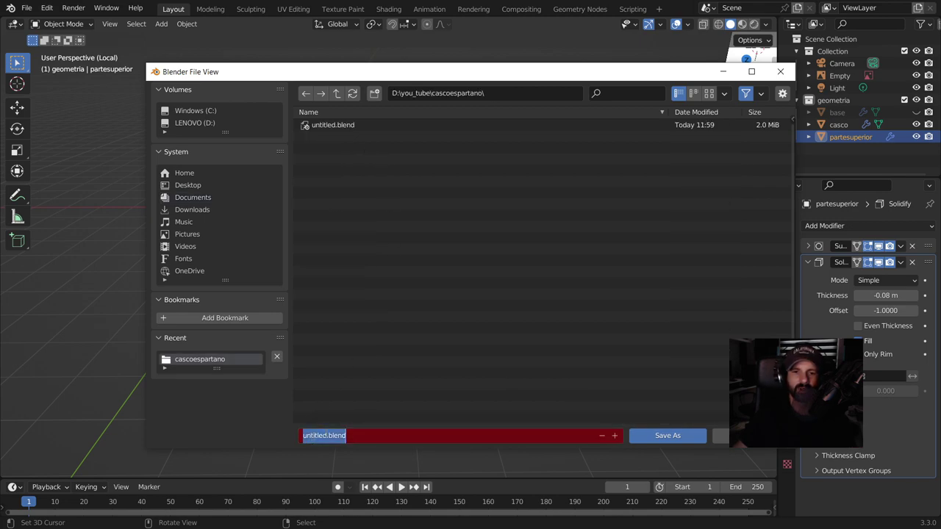
pyautogui.press('BackSpace')
pyautogui.write('casco')
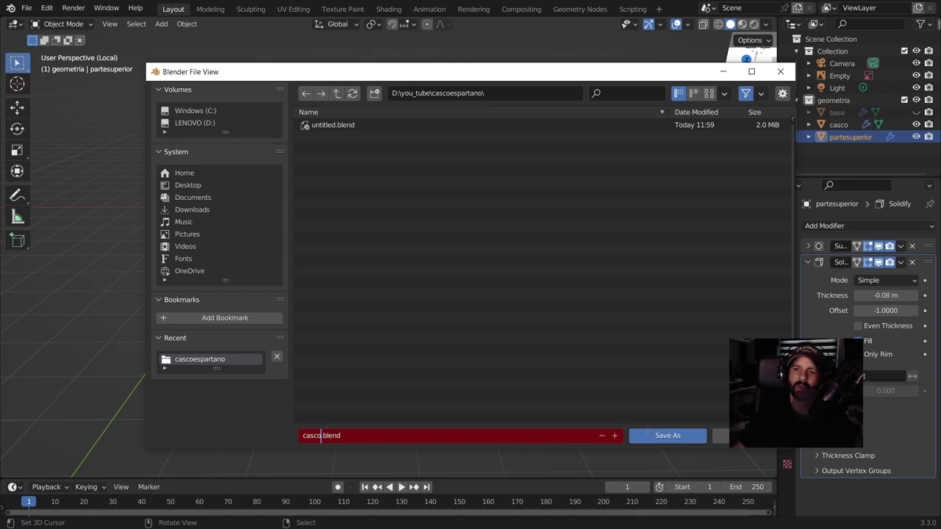
pyautogui.click(654, 436)
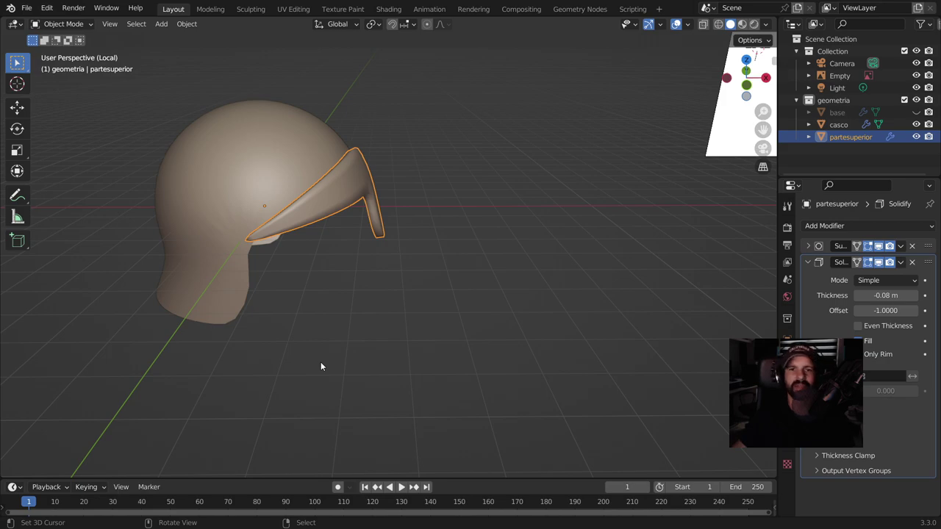
# - Save another copy as casco1.blend, then bring up the file-open browser
pyautogui.click(27, 8)
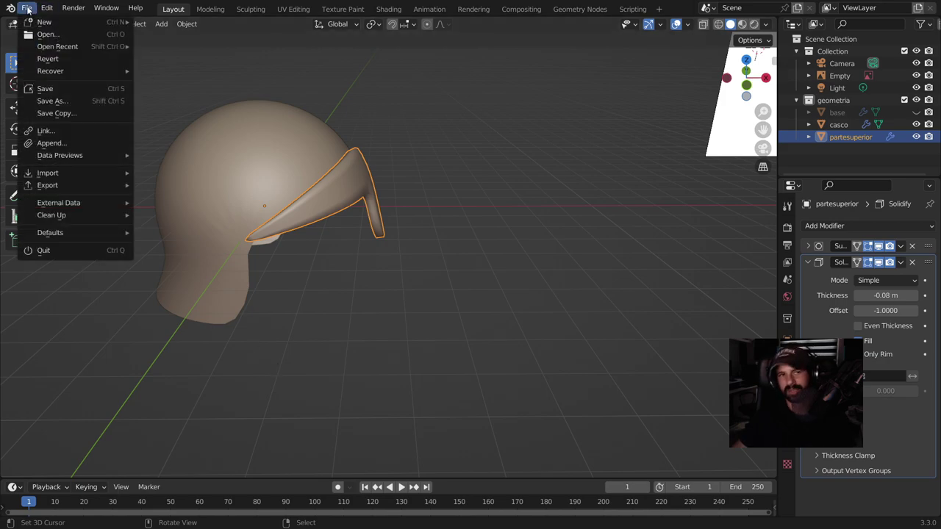
pyautogui.click(63, 104)
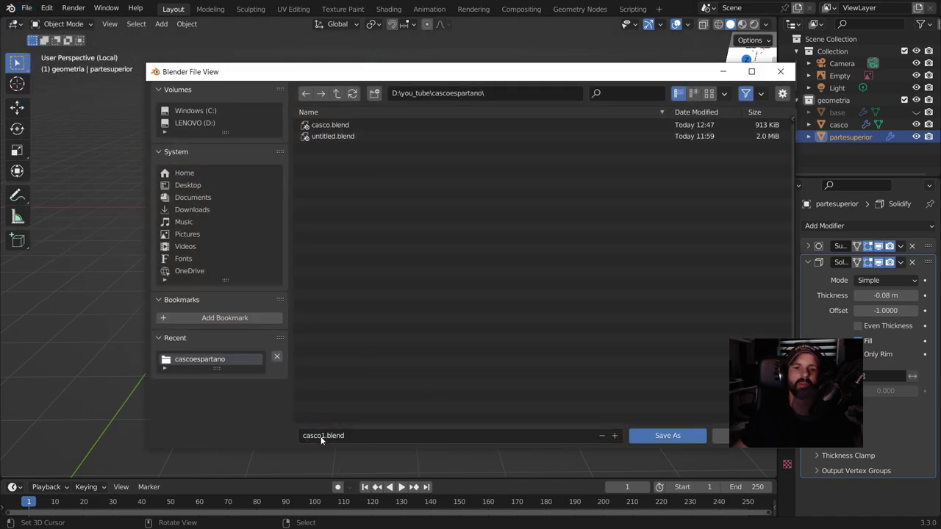
pyautogui.click(652, 435)
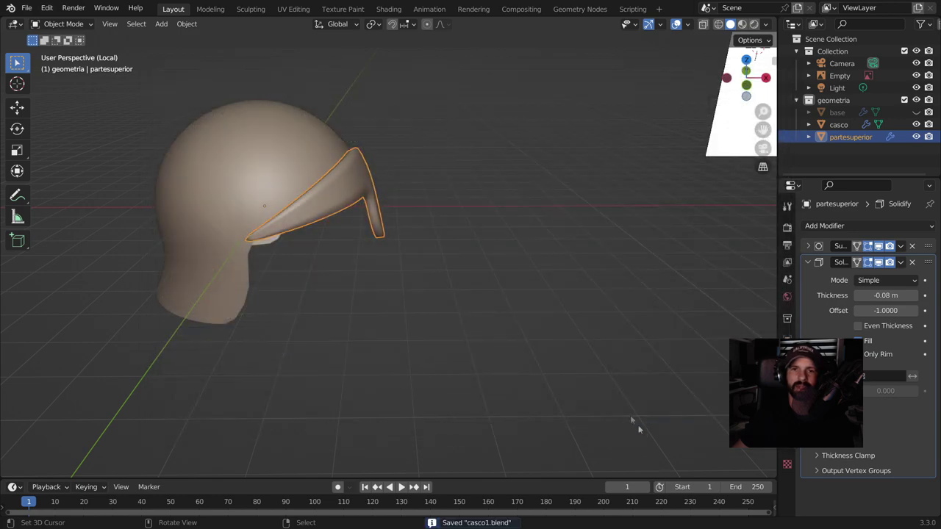
pyautogui.click(27, 9)
pyautogui.click(37, 36)
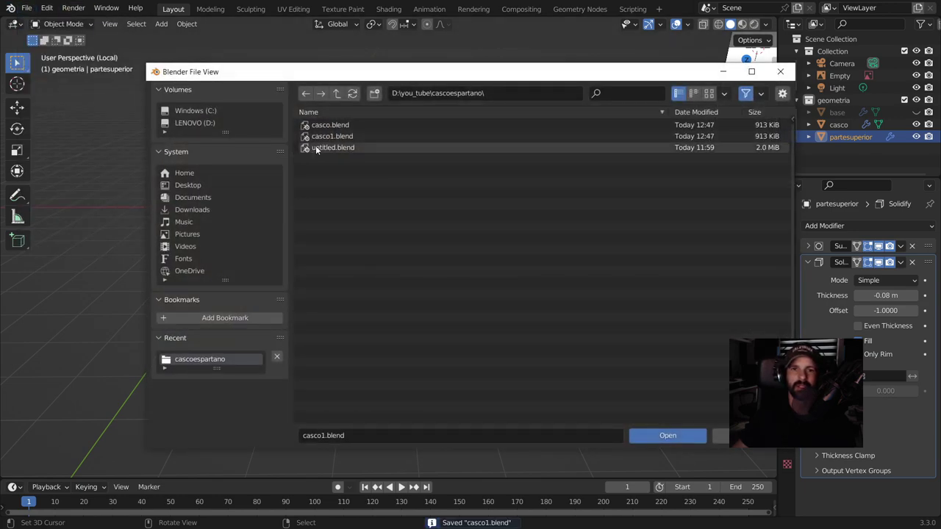
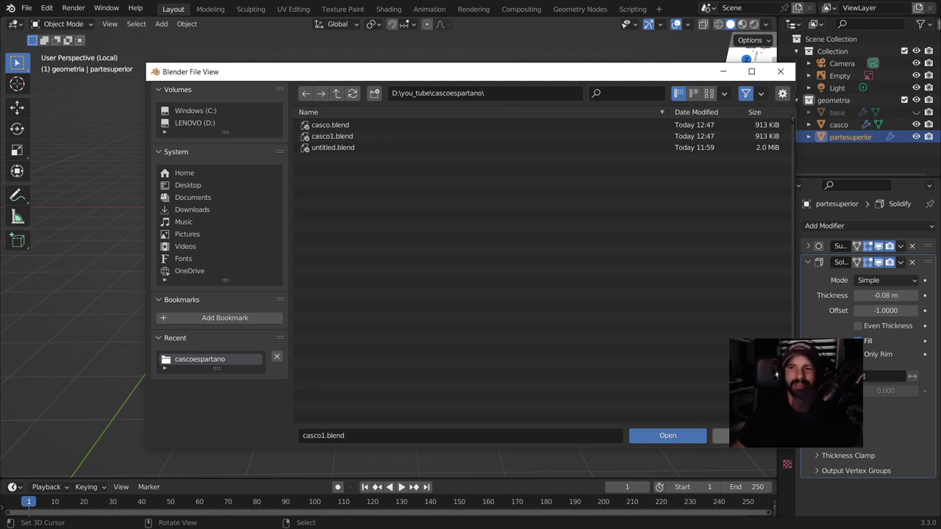
# - Close the file browser and briefly check the crest piece in Edit Mode
pyautogui.click(691, 435)
pyautogui.scroll(3, 388, 257)
pyautogui.moveTo(445, 237)
pyautogui.mouseDown(button='middle')
pyautogui.moveTo(421, 229)
pyautogui.moveTo(428, 250)
pyautogui.moveTo(418, 262)
pyautogui.moveTo(408, 232)
pyautogui.mouseUp(button='middle')
pyautogui.press('Tab')
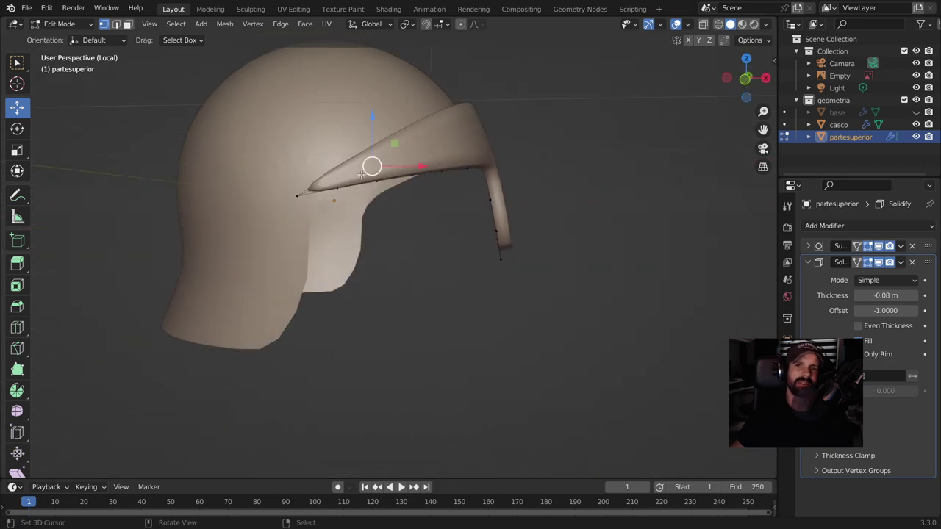
pyautogui.press('Tab')
pyautogui.moveTo(364, 179); pyautogui.dragTo(394, 224, button='middle')
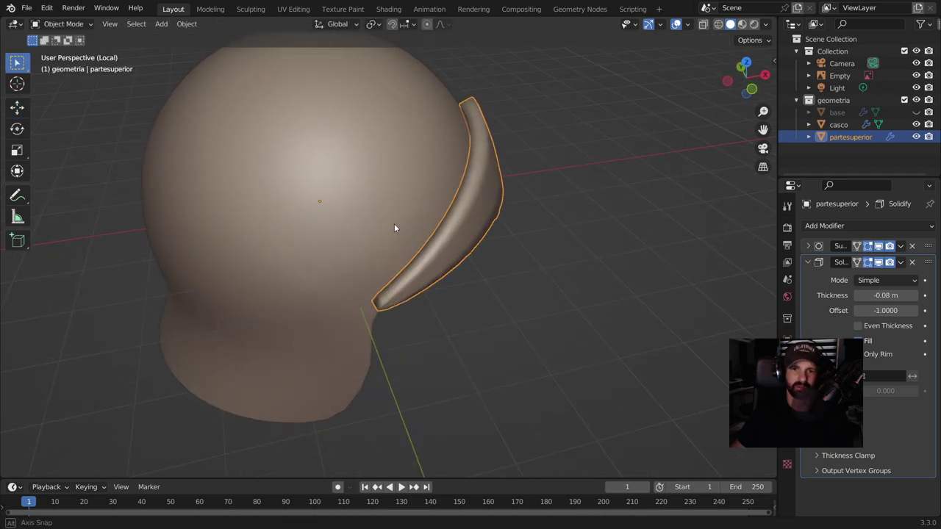
# - Set the partesuperior crest's Solidify thickness to -0.05 m
pyautogui.click(857, 295)
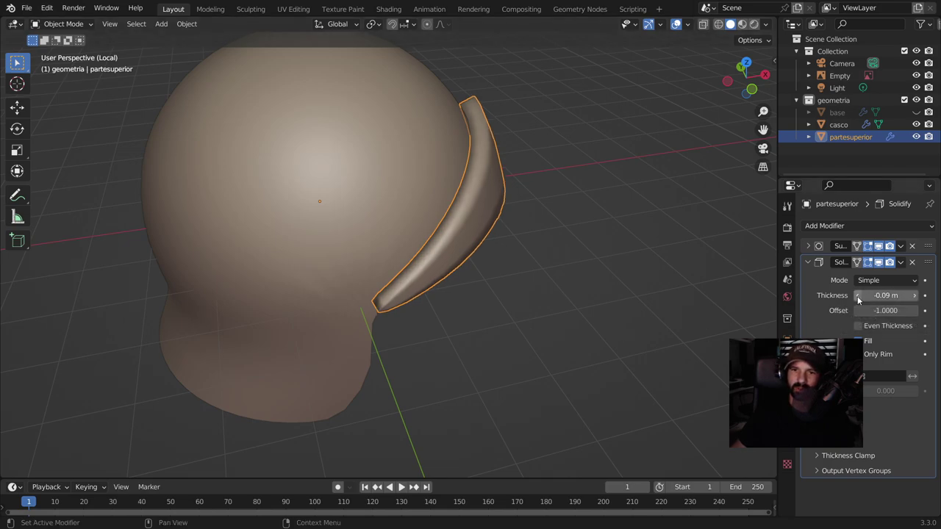
pyautogui.click(919, 297)
pyautogui.click(918, 297)
pyautogui.click(918, 297)
pyautogui.click(918, 297)
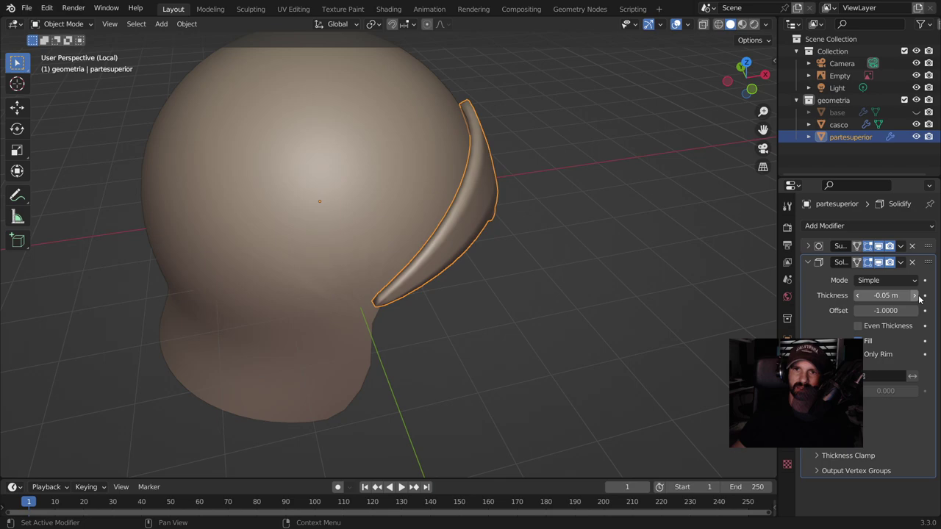
pyautogui.moveTo(469, 286)
pyautogui.mouseDown(button='middle')
pyautogui.moveTo(283, 265)
pyautogui.moveTo(413, 282)
pyautogui.moveTo(444, 183)
pyautogui.mouseUp(button='middle')
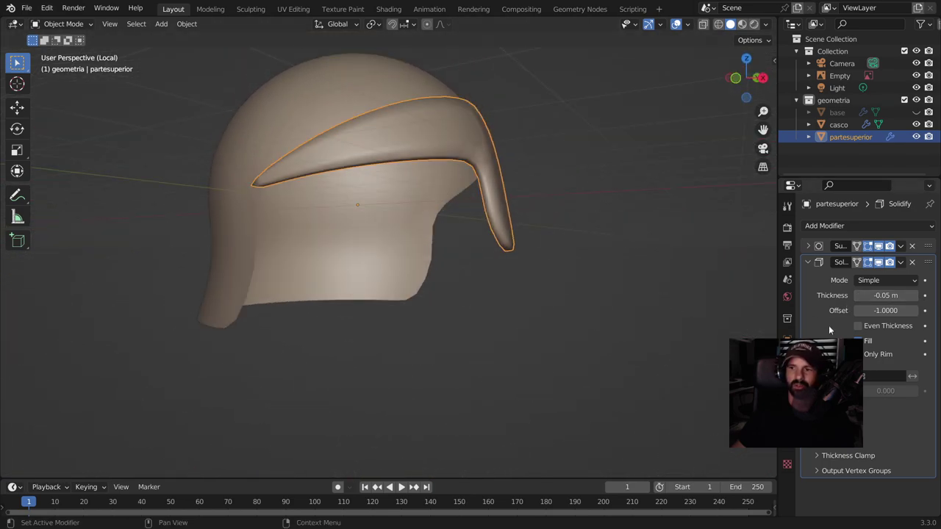
pyautogui.click(808, 263)
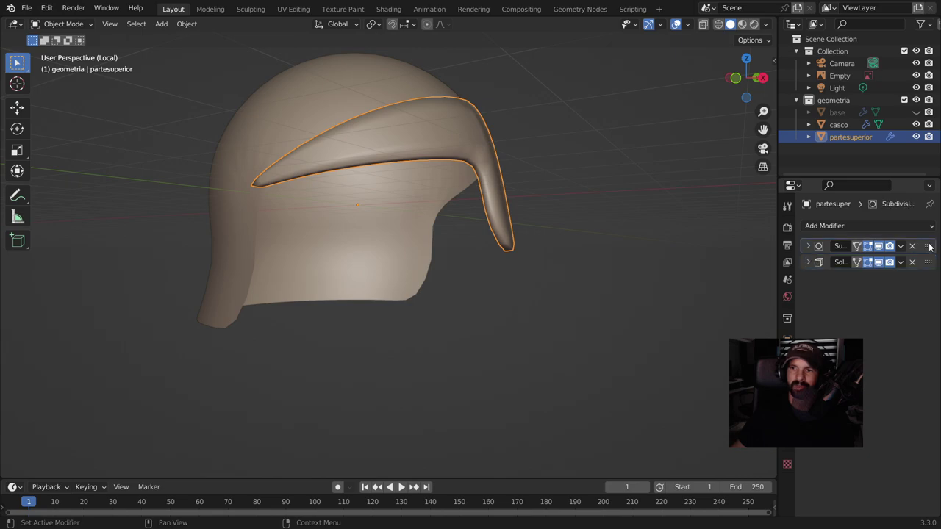
# - Place Solidify above Subdivision, enter Edit Mode, and enable Subdivision's On Cage display
pyautogui.moveTo(927, 246); pyautogui.dragTo(932, 285)
pyautogui.moveTo(529, 252)
pyautogui.mouseDown(button='middle')
pyautogui.moveTo(432, 266)
pyautogui.moveTo(431, 286)
pyautogui.mouseUp(button='middle')
pyautogui.press('Tab')
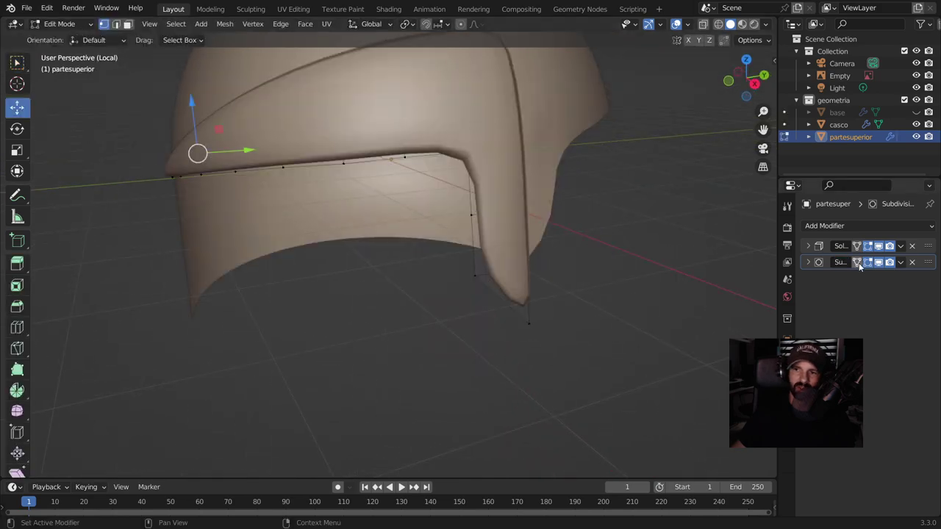
pyautogui.click(857, 263)
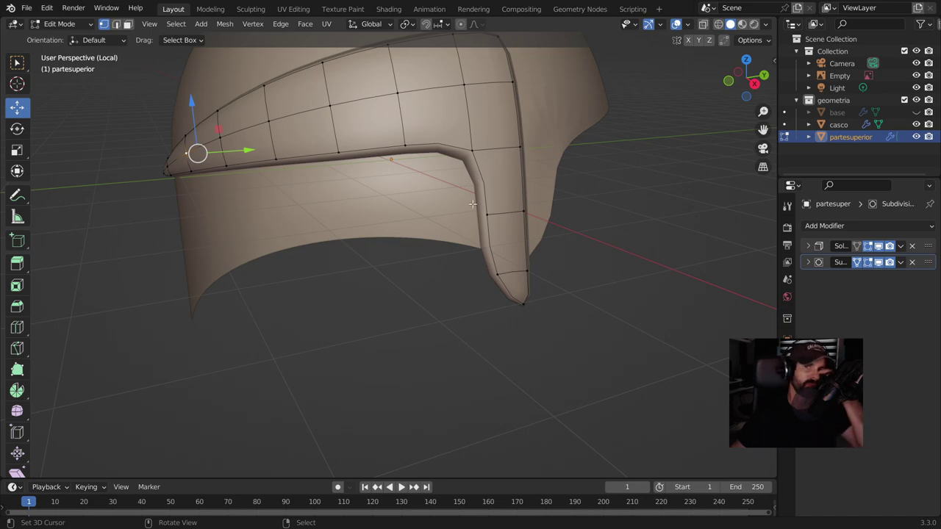
pyautogui.moveTo(610, 243); pyautogui.dragTo(585, 239, button='middle')
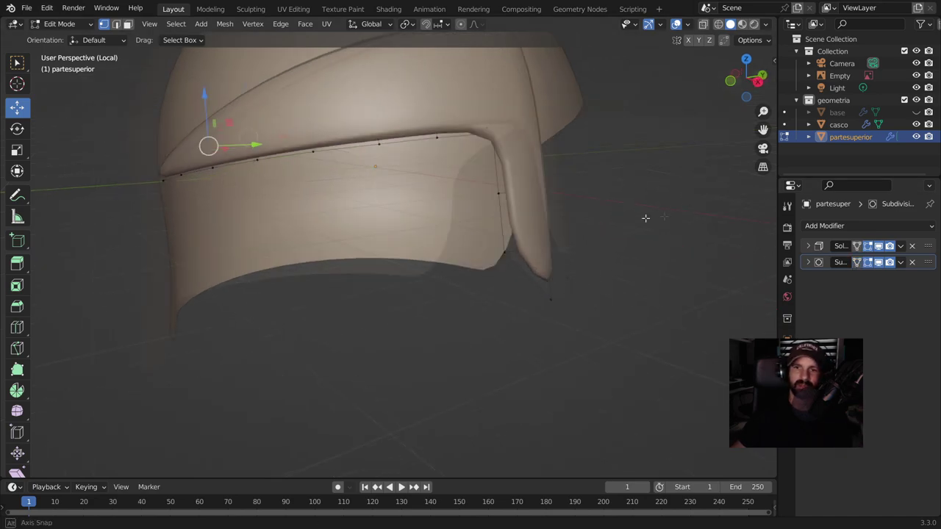
pyautogui.scroll(4, 585, 239)
pyautogui.click(857, 263)
pyautogui.scroll(-3, 588, 212)
# - Select the vertex at the crest's front tip
pyautogui.moveTo(588, 212)
pyautogui.mouseDown(button='middle')
pyautogui.moveTo(523, 250)
pyautogui.moveTo(615, 229)
pyautogui.moveTo(552, 256)
pyautogui.moveTo(526, 236)
pyautogui.moveTo(519, 137)
pyautogui.mouseUp(button='middle')
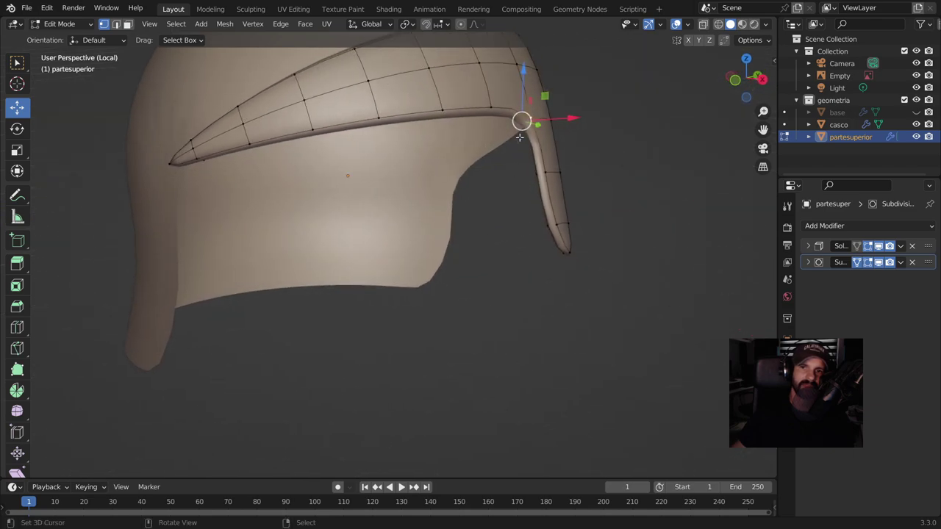
pyautogui.moveTo(526, 183)
pyautogui.mouseDown(button='middle')
pyautogui.moveTo(500, 260)
pyautogui.moveTo(436, 280)
pyautogui.mouseUp(button='middle')
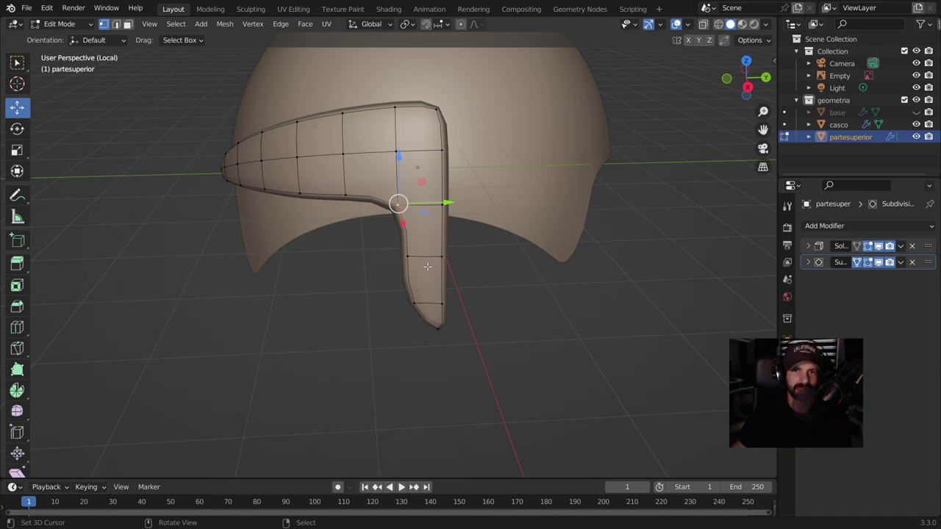
pyautogui.scroll(-1, 427, 267)
pyautogui.moveTo(342, 246)
pyautogui.mouseDown(button='middle')
pyautogui.moveTo(475, 235)
pyautogui.moveTo(429, 243)
pyautogui.mouseUp(button='middle')
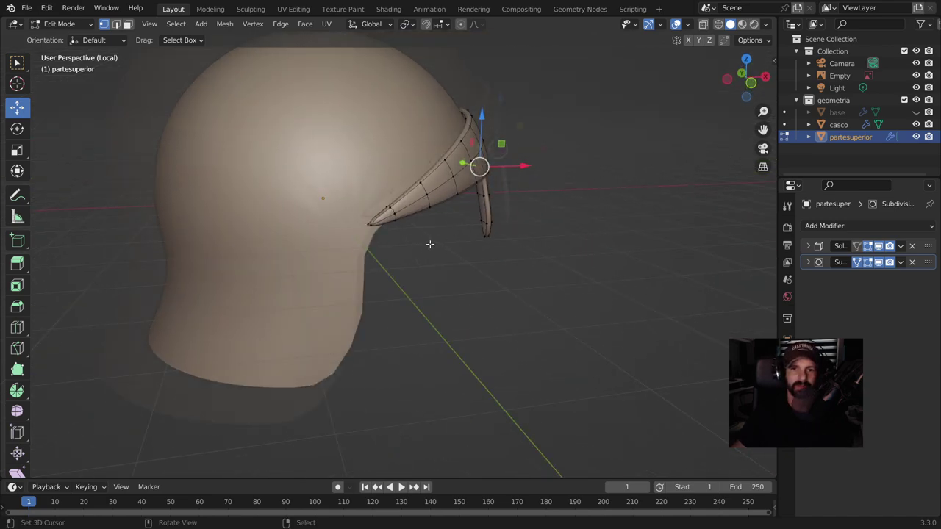
pyautogui.scroll(3, 412, 235)
pyautogui.scroll(2, 395, 210)
pyautogui.click(375, 189)
pyautogui.moveTo(377, 194); pyautogui.dragTo(376, 225, button='middle')
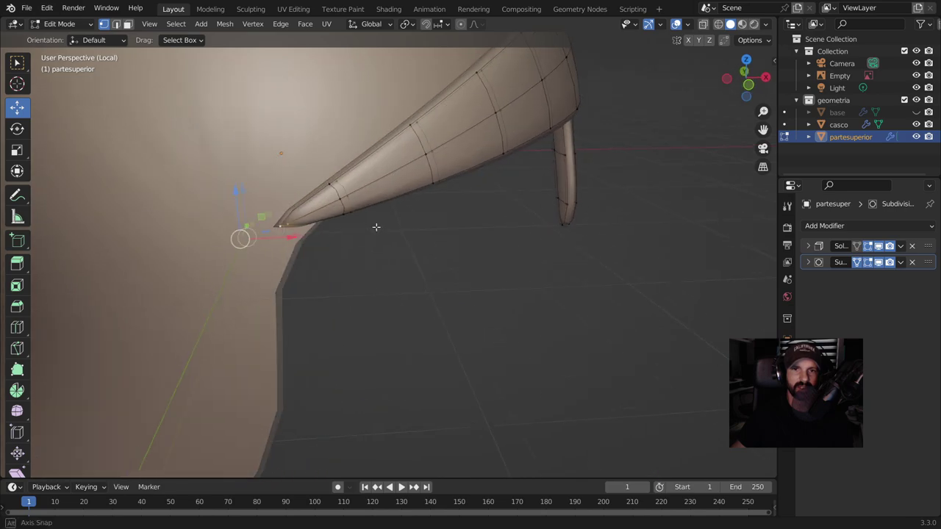
# - Slide the tip vertex forward along X, raise the upper edge vertex, and lower the lower vertex along Z
pyautogui.press('g')
pyautogui.press('x')
pyautogui.click(187, 247)
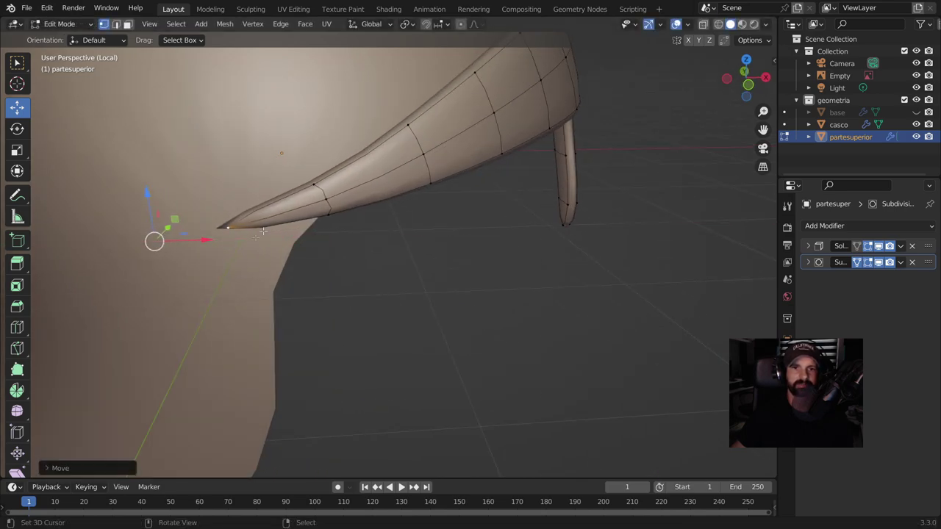
pyautogui.click(311, 181)
pyautogui.press('g')
pyautogui.click(330, 218)
pyautogui.click(330, 218)
pyautogui.press('g')
pyautogui.press('Escape')
pyautogui.press('g')
pyautogui.press('z')
pyautogui.click(336, 273)
# - In front orthographic view, extend the visor tip vertices further forward
pyautogui.moveTo(337, 274)
pyautogui.mouseDown(button='middle')
pyautogui.moveTo(317, 228)
pyautogui.moveTo(294, 221)
pyautogui.mouseUp(button='middle')
pyautogui.scroll(3, 295, 221)
pyautogui.press('g')
pyautogui.click(266, 138)
pyautogui.press('KP_1')
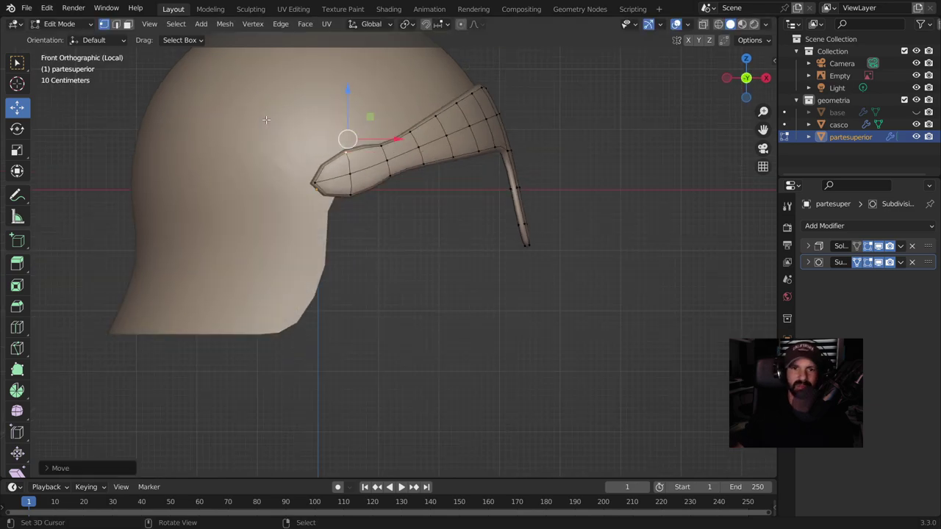
pyautogui.moveTo(302, 125); pyautogui.dragTo(371, 231)
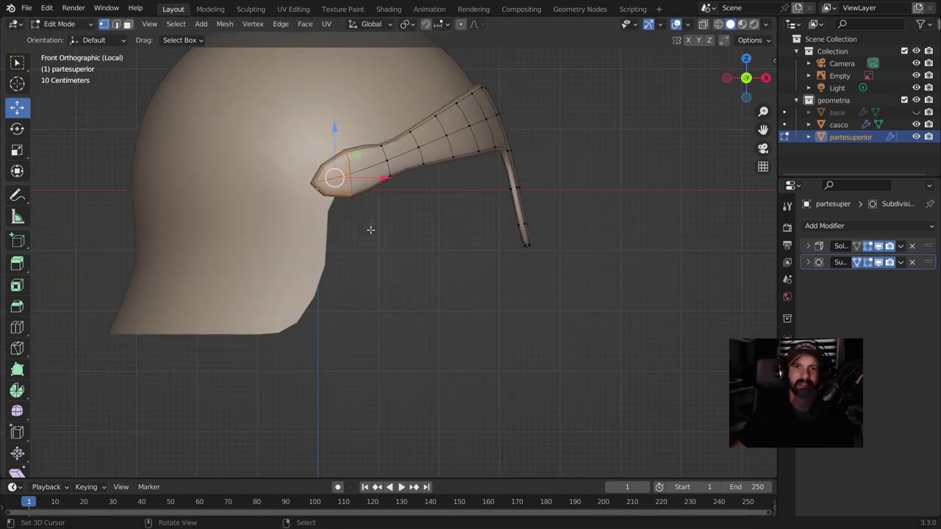
pyautogui.moveTo(385, 178); pyautogui.dragTo(361, 189)
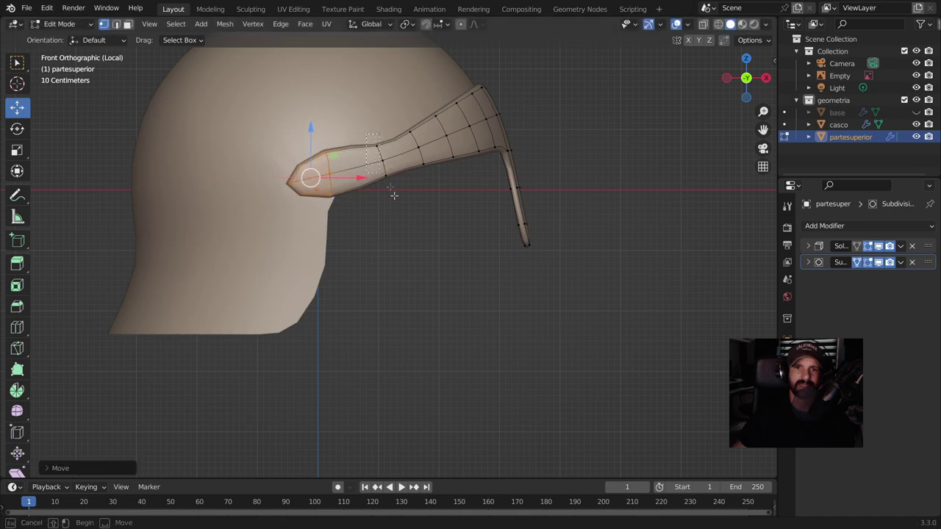
# - Add a new edge loop across the middle near the visor front
pyautogui.moveTo(390, 193); pyautogui.dragTo(405, 175)
pyautogui.press('g')
pyautogui.press('g')
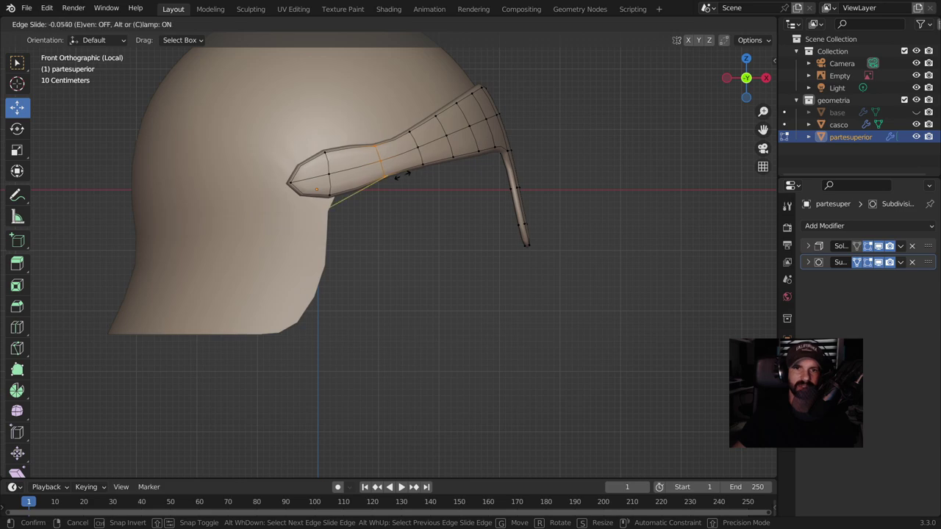
pyautogui.click(390, 177)
pyautogui.scroll(-2, 392, 174)
pyautogui.moveTo(392, 177)
pyautogui.mouseDown(button='middle')
pyautogui.moveTo(445, 234)
pyautogui.moveTo(261, 184)
pyautogui.mouseUp(button='middle')
pyautogui.scroll(2, 260, 184)
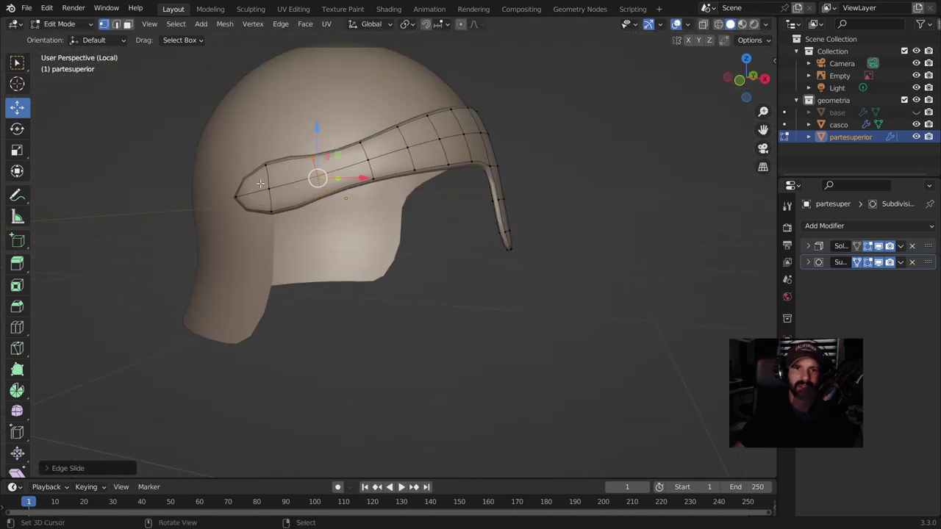
# - Widen the visor front by raising its top vertex and lowering its bottom vertex
pyautogui.click(265, 161)
pyautogui.moveTo(270, 125); pyautogui.dragTo(265, 119)
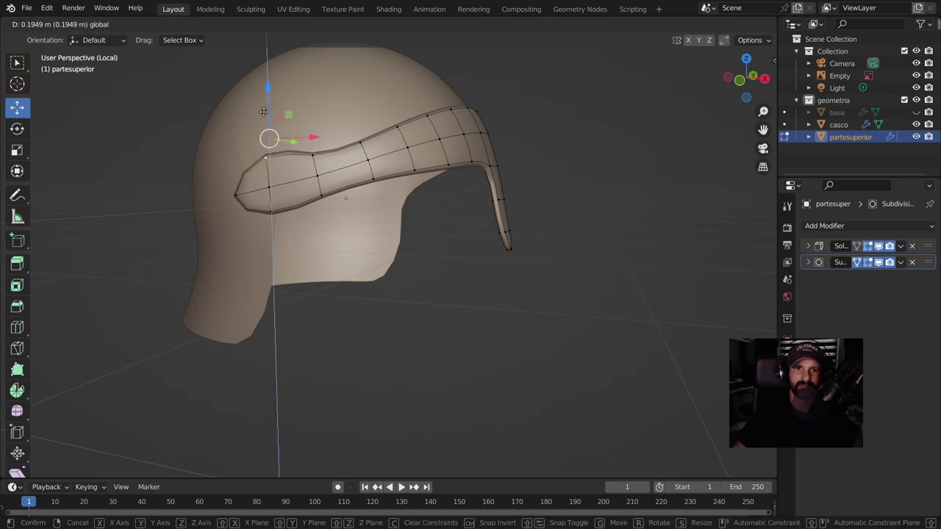
pyautogui.click(269, 214)
pyautogui.moveTo(277, 189); pyautogui.dragTo(328, 298)
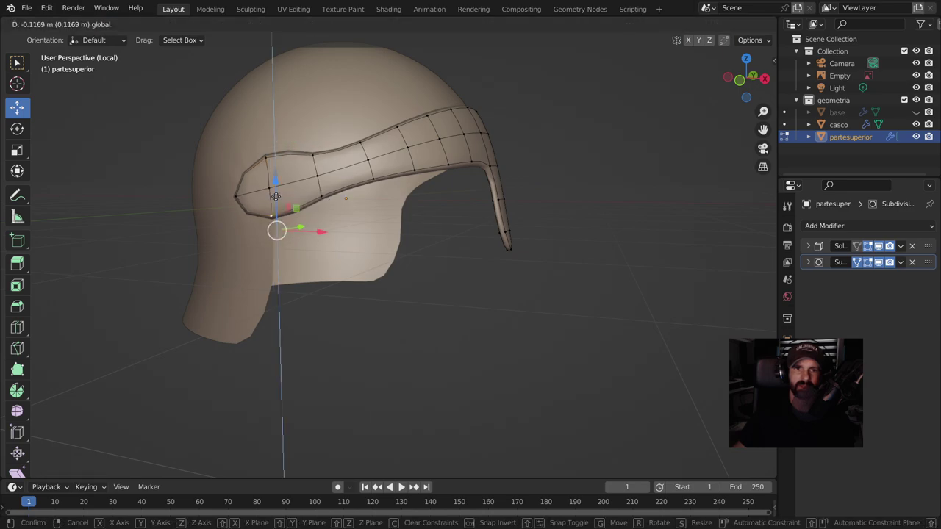
pyautogui.scroll(-4, 327, 297)
pyautogui.moveTo(373, 310)
pyautogui.mouseDown(button='middle')
pyautogui.moveTo(485, 311)
pyautogui.moveTo(466, 305)
pyautogui.moveTo(709, 91)
pyautogui.mouseUp(button='middle')
pyautogui.scroll(2, 466, 305)
pyautogui.scroll(2, 424, 319)
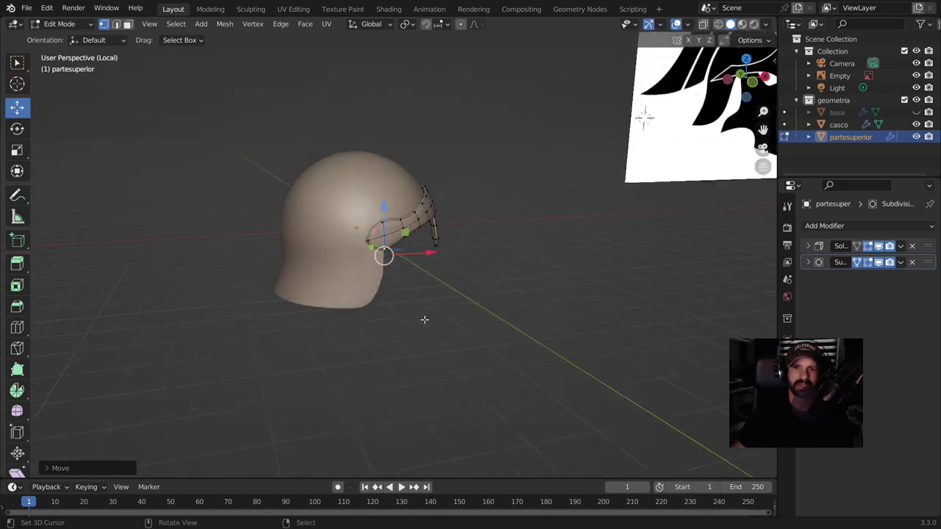
pyautogui.scroll(3, 424, 319)
pyautogui.moveTo(424, 319); pyautogui.dragTo(395, 294, button='middle')
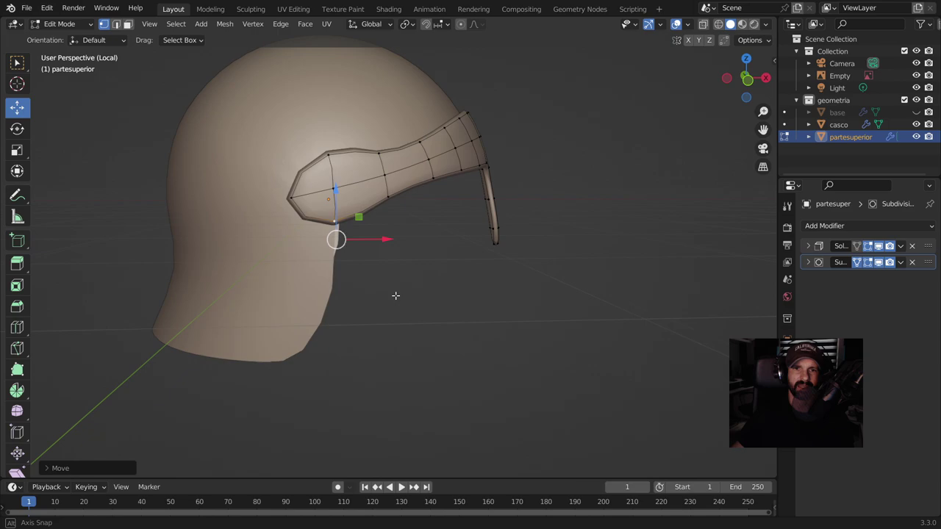
# - Push the front point forward and raise and lower the top and bottom vertices behind it
pyautogui.click(292, 199)
pyautogui.moveTo(314, 207); pyautogui.dragTo(307, 194)
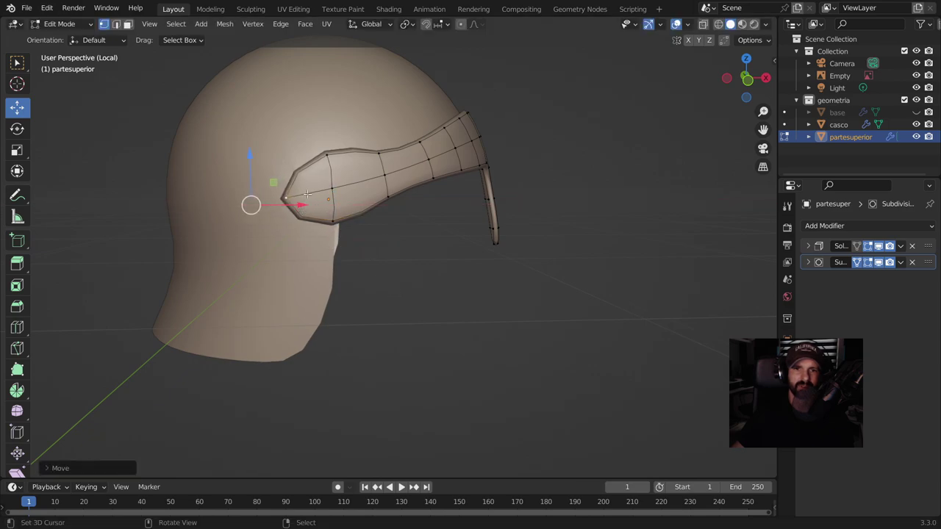
pyautogui.click(328, 157)
pyautogui.moveTo(327, 112); pyautogui.dragTo(327, 105)
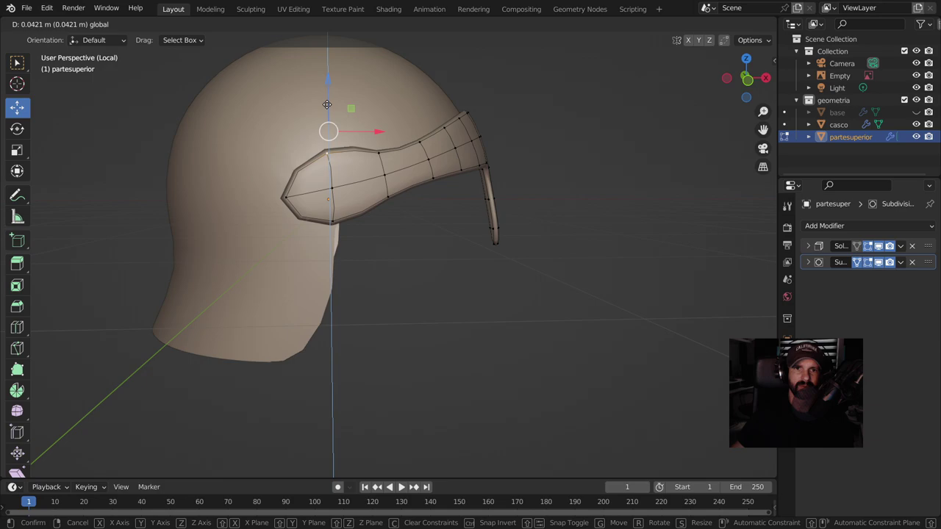
pyautogui.click(329, 219)
pyautogui.moveTo(336, 197); pyautogui.dragTo(334, 182)
pyautogui.scroll(-3, 490, 311)
pyautogui.moveTo(490, 311)
pyautogui.mouseDown(button='middle')
pyautogui.moveTo(460, 320)
pyautogui.moveTo(439, 299)
pyautogui.moveTo(463, 304)
pyautogui.moveTo(380, 263)
pyautogui.mouseUp(button='middle')
pyautogui.scroll(-2, 463, 328)
pyautogui.scroll(2, 466, 191)
pyautogui.scroll(1, 466, 191)
pyautogui.moveTo(466, 191); pyautogui.dragTo(437, 167, button='middle')
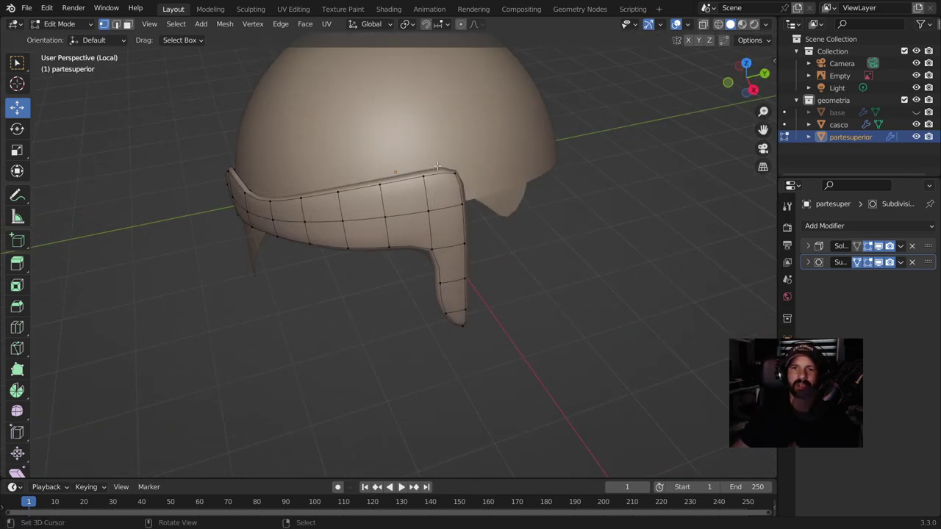
pyautogui.click(872, 249)
pyautogui.moveTo(743, 270)
pyautogui.mouseDown(button='middle')
pyautogui.moveTo(510, 228)
pyautogui.moveTo(814, 266)
pyautogui.mouseUp(button='middle')
pyautogui.click(868, 247)
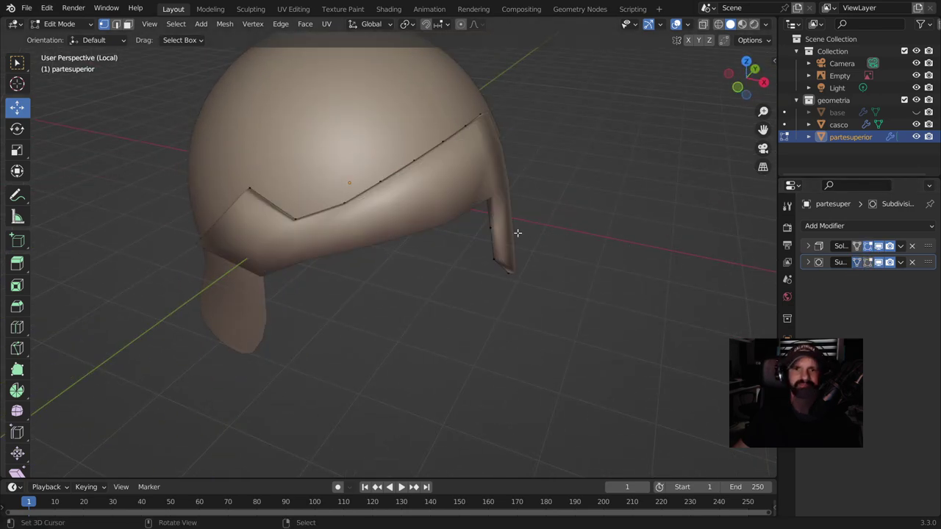
pyautogui.moveTo(515, 236); pyautogui.dragTo(452, 221, button='middle')
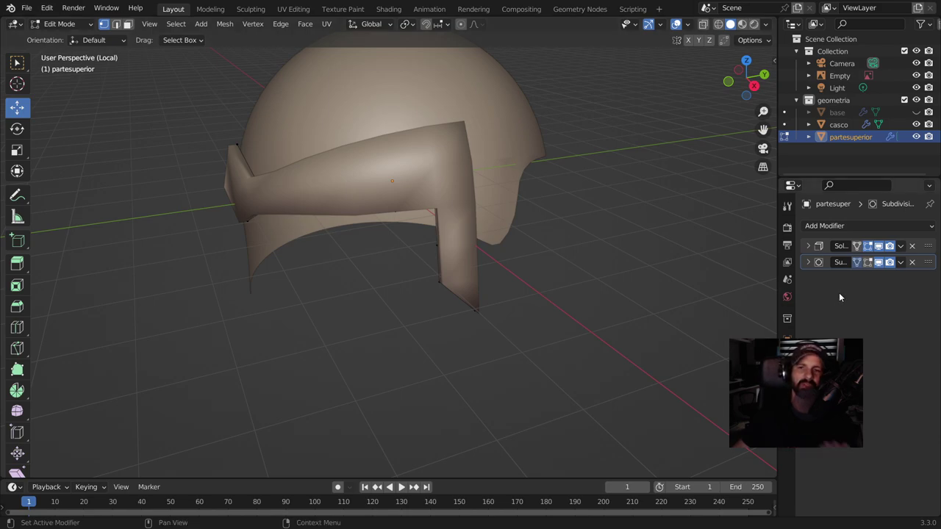
pyautogui.click(857, 262)
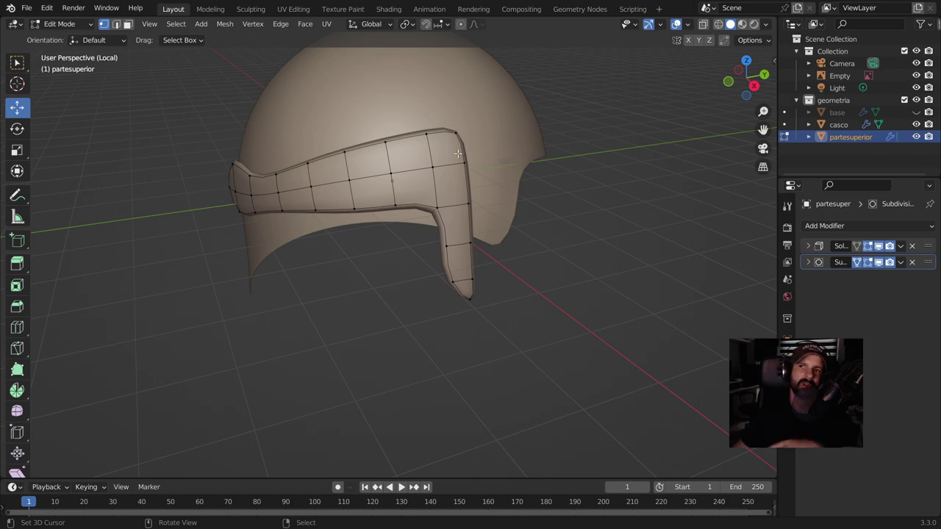
pyautogui.scroll(2, 458, 153)
pyautogui.scroll(2, 458, 153)
pyautogui.scroll(-2, 458, 154)
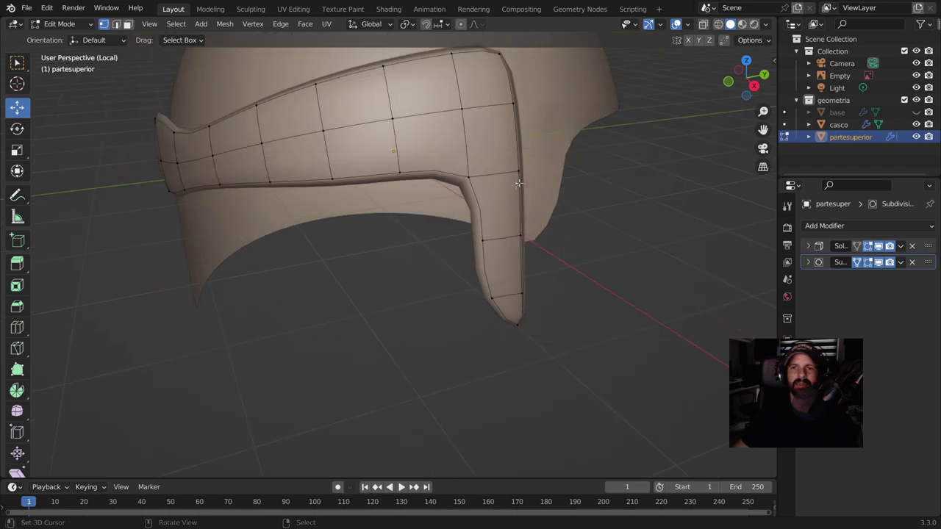
pyautogui.moveTo(458, 153); pyautogui.dragTo(483, 195, button='middle')
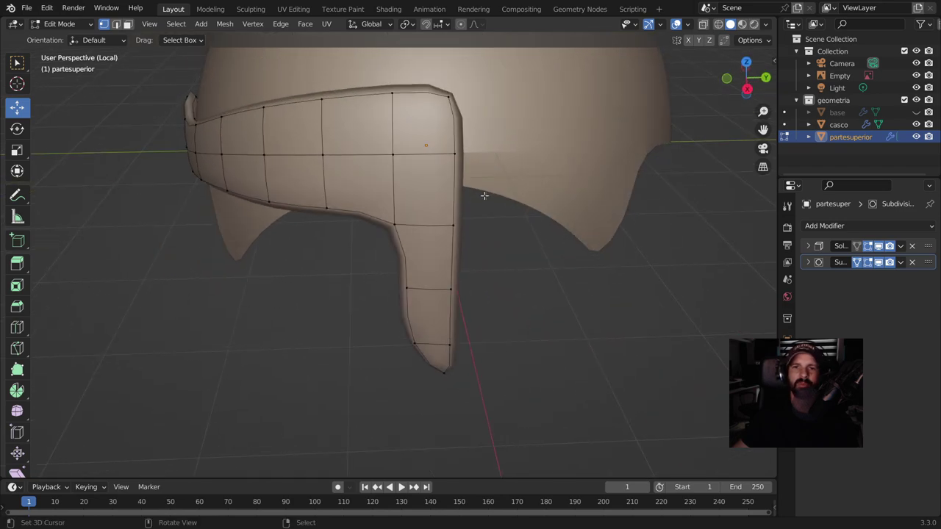
# - Add a vertical edge loop near the strip's front corner, slid toward its edge
pyautogui.hotkey('ctrl', 'r')
pyautogui.click(441, 107)
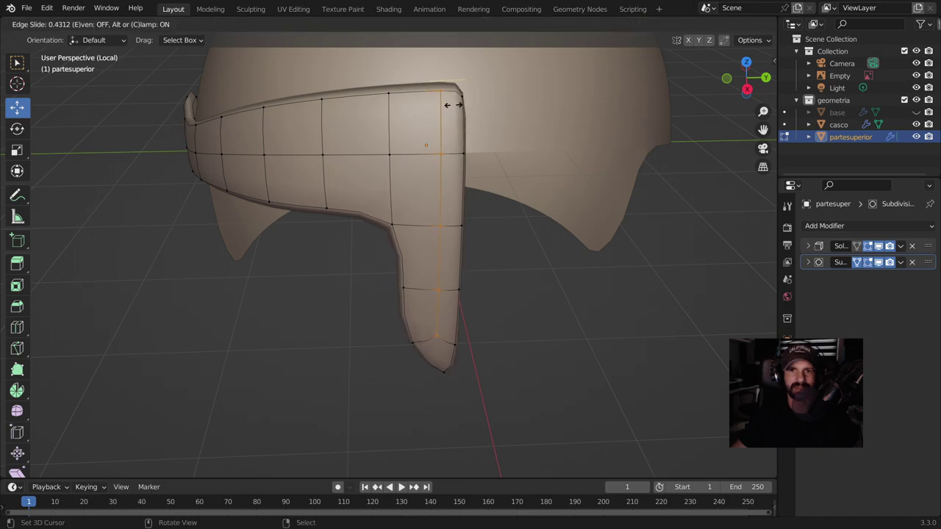
pyautogui.click(465, 102)
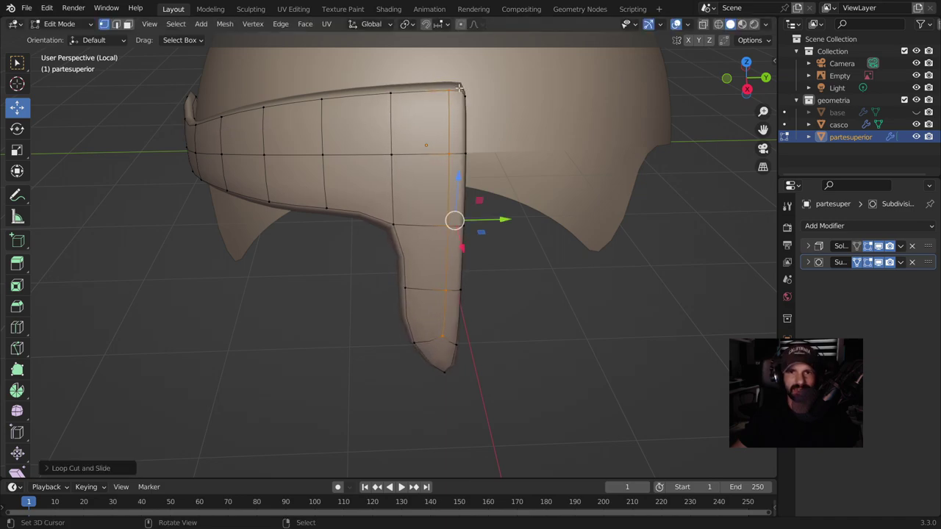
pyautogui.scroll(5, 416, 119)
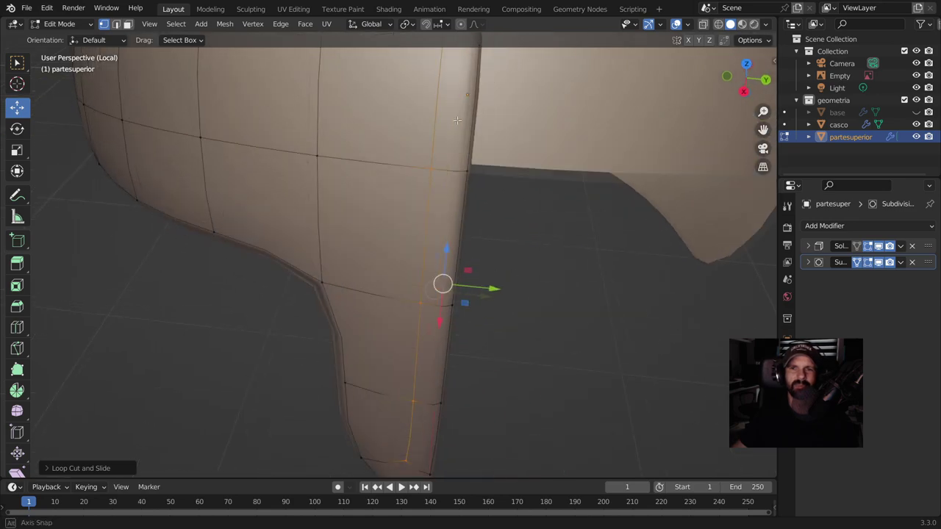
# - Raise the Subdivision modifier's viewport level from 1 to 2
pyautogui.click(809, 263)
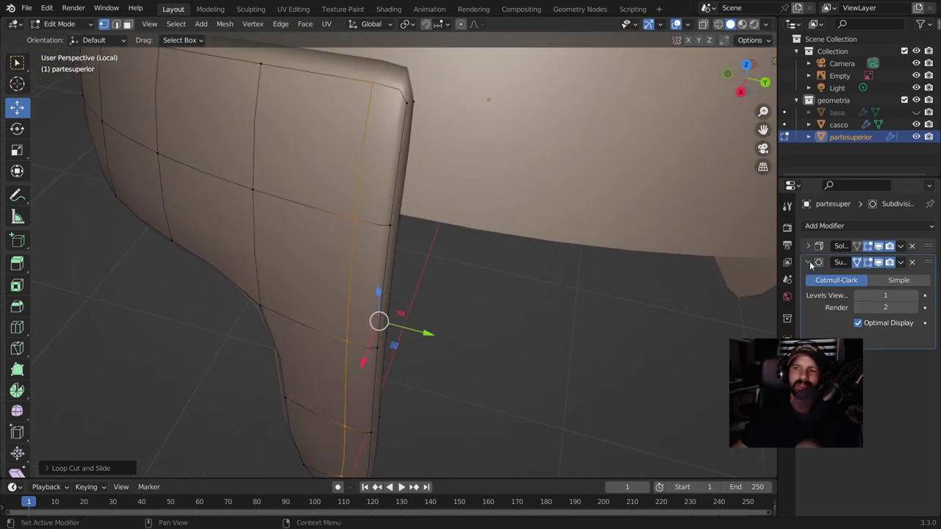
pyautogui.click(915, 295)
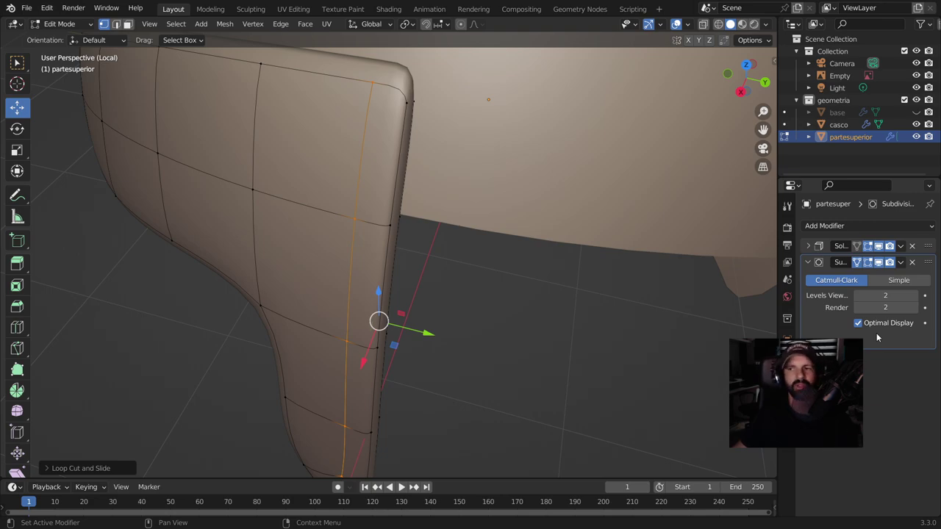
pyautogui.scroll(-5, 575, 346)
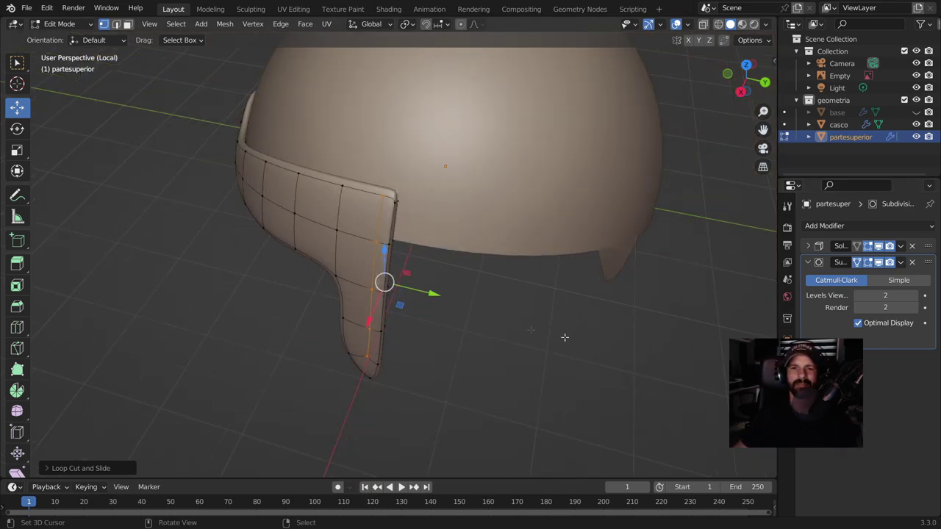
pyautogui.moveTo(576, 346); pyautogui.dragTo(584, 295, button='middle')
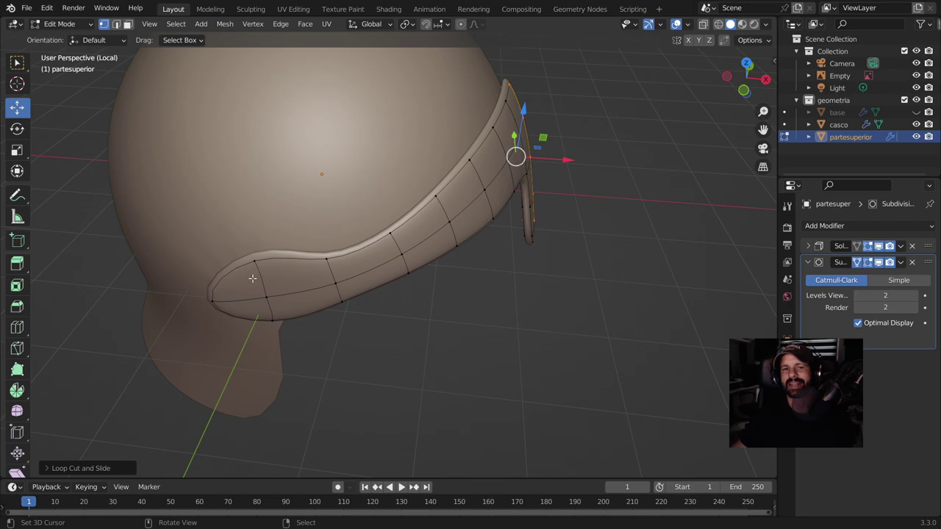
pyautogui.moveTo(255, 273); pyautogui.dragTo(392, 250, button='middle')
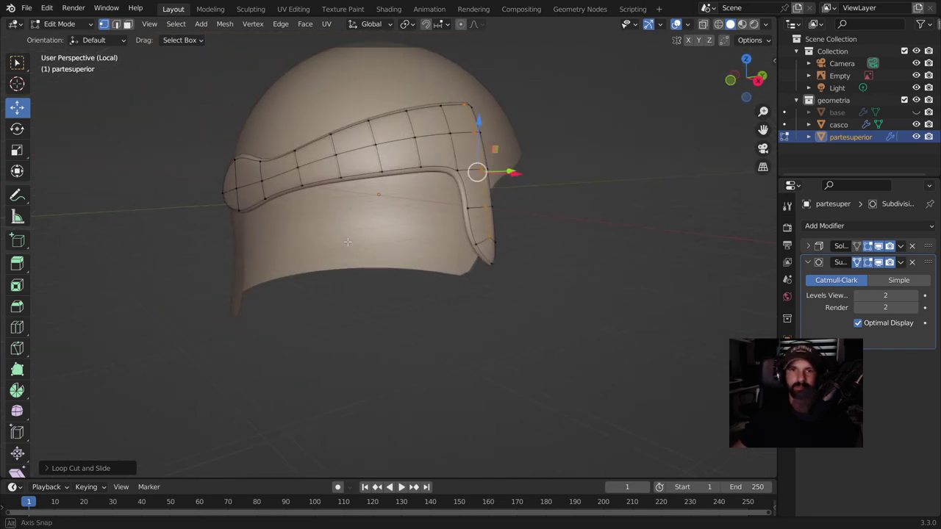
pyautogui.moveTo(392, 250)
pyautogui.mouseDown(button='middle')
pyautogui.moveTo(381, 263)
pyautogui.moveTo(397, 258)
pyautogui.mouseUp(button='middle')
pyautogui.scroll(3, 382, 261)
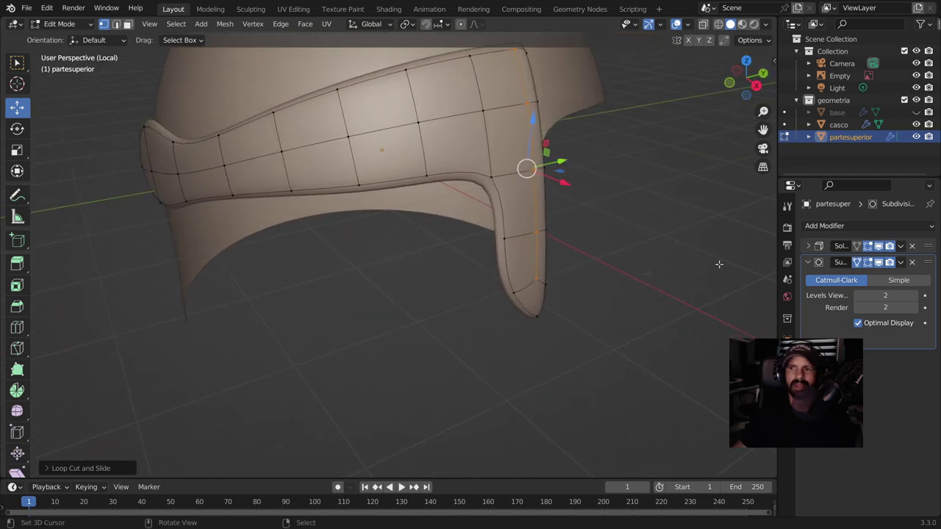
pyautogui.click(823, 228)
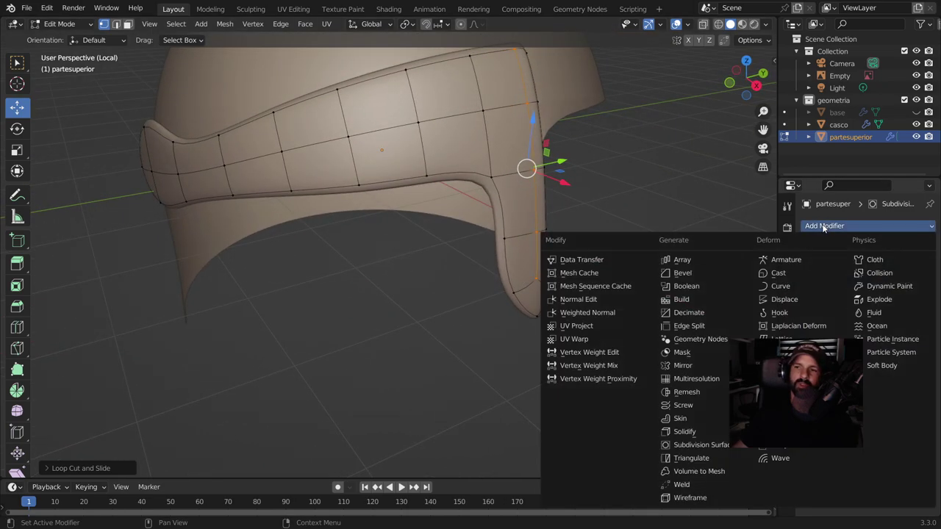
# - Add a Mirror modifier with casco as mirror object, mirroring on Z instead of X
pyautogui.click(691, 365)
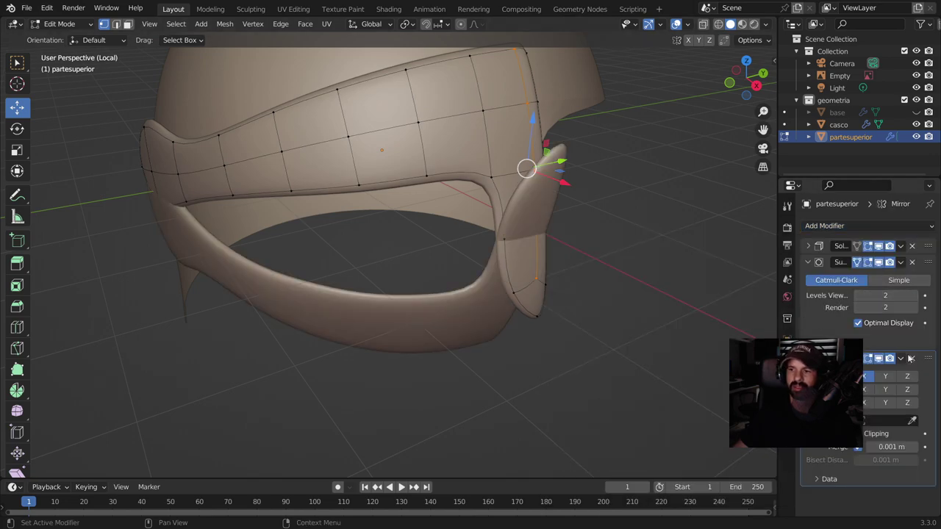
pyautogui.click(912, 422)
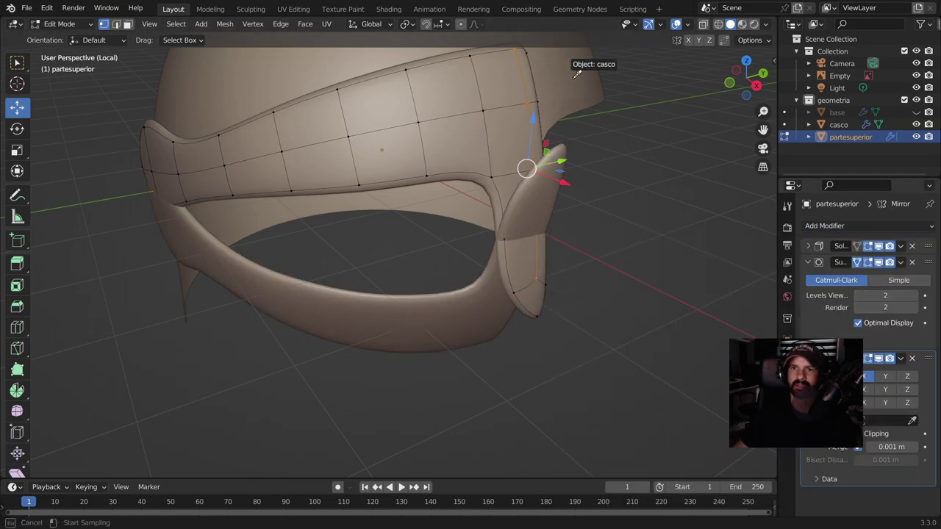
pyautogui.click(577, 74)
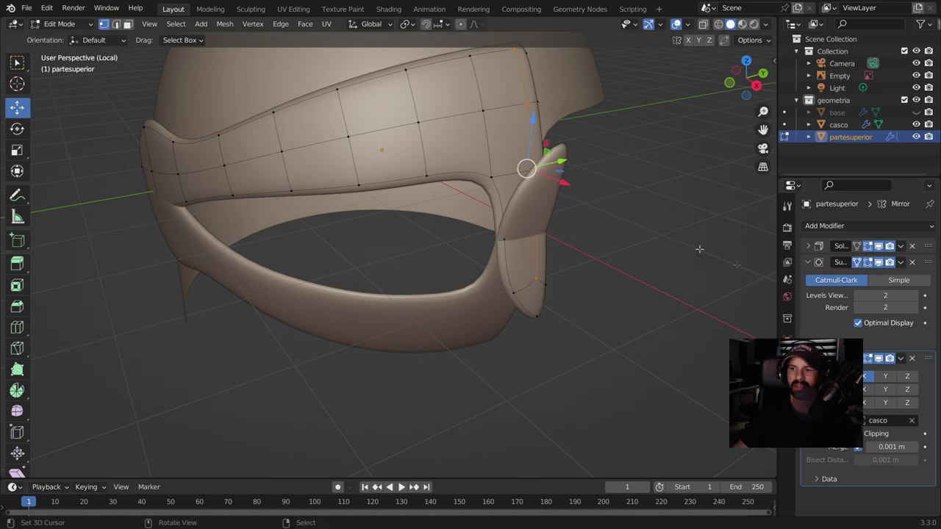
pyautogui.click(906, 376)
pyautogui.click(870, 377)
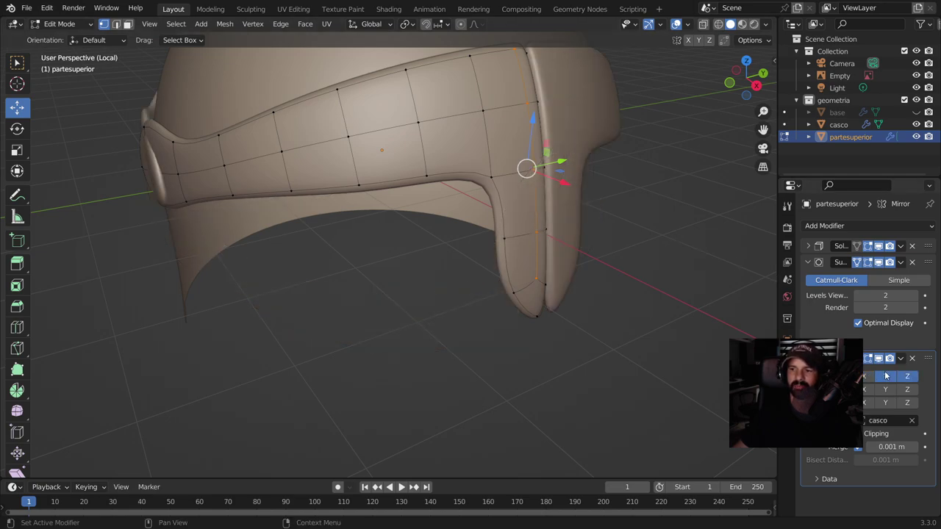
pyautogui.moveTo(507, 243)
pyautogui.mouseDown(button='middle')
pyautogui.moveTo(531, 239)
pyautogui.moveTo(517, 239)
pyautogui.mouseUp(button='middle')
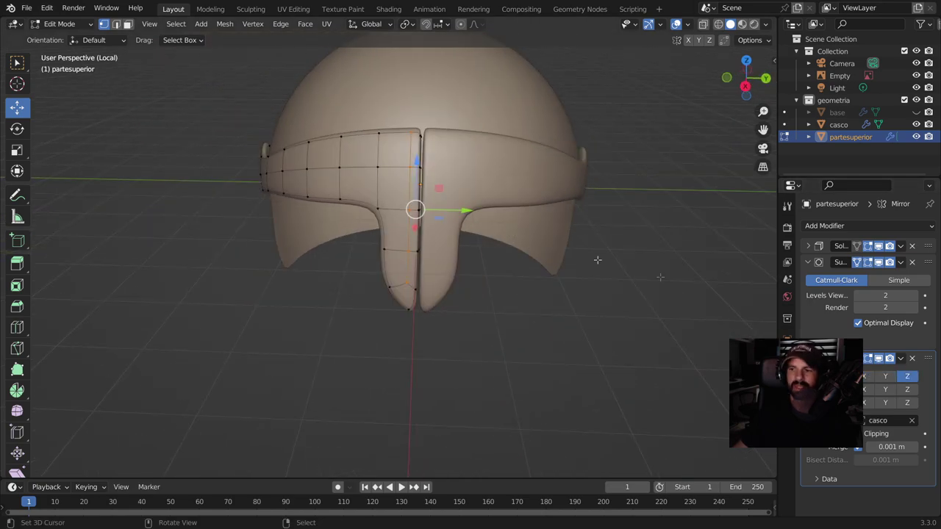
pyautogui.scroll(1, 414, 119)
pyautogui.scroll(1, 414, 119)
pyautogui.scroll(-1, 414, 119)
# - Select the strip's centre vertices and move the Mirror modifier to the top of the stack
pyautogui.click(429, 97)
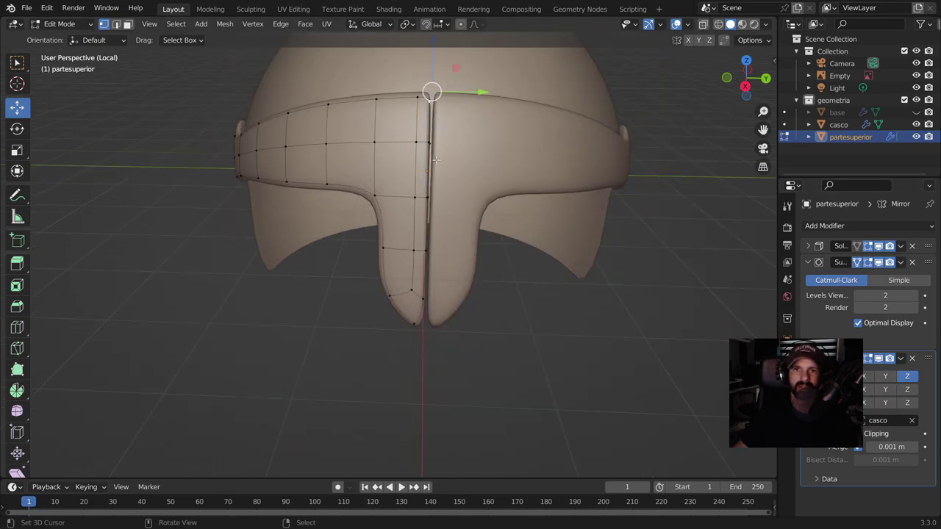
pyautogui.keyDown('ctrl'); pyautogui.click(423, 318); pyautogui.keyUp('ctrl')
pyautogui.moveTo(477, 223); pyautogui.dragTo(478, 223)
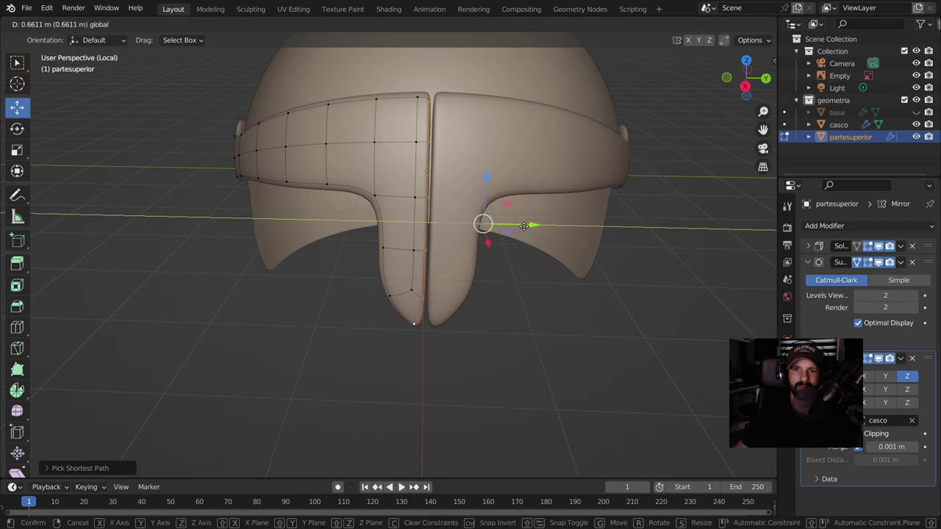
pyautogui.scroll(1, 461, 222)
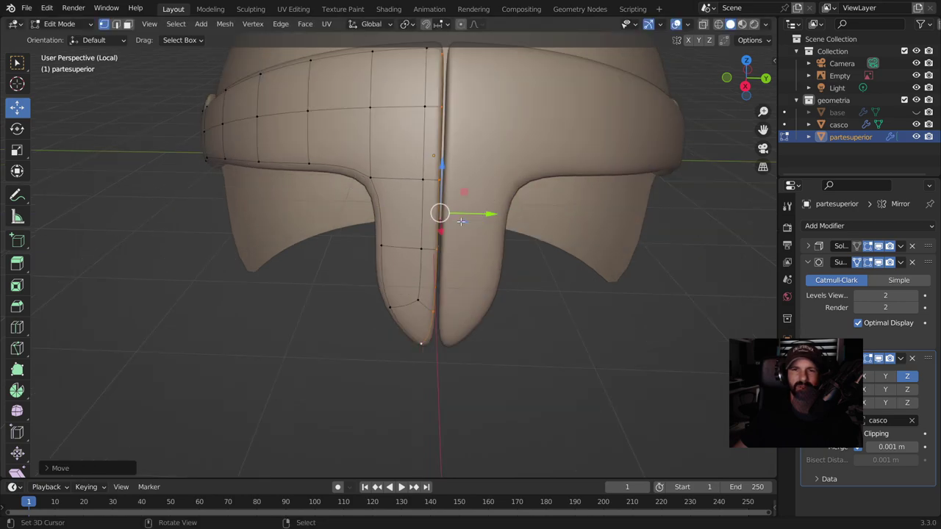
pyautogui.moveTo(421, 180); pyautogui.dragTo(470, 221, button='middle')
pyautogui.moveTo(931, 358); pyautogui.dragTo(905, 228)
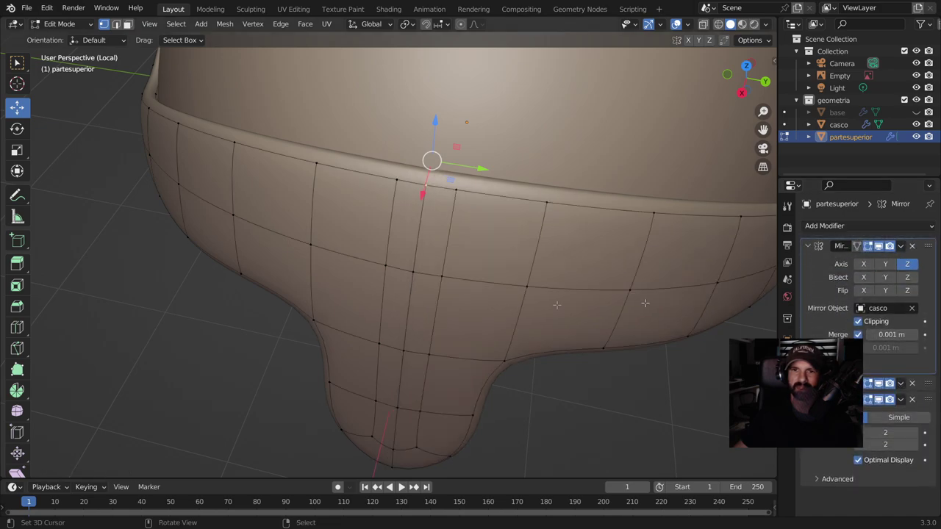
pyautogui.moveTo(646, 303); pyautogui.dragTo(681, 324, button='middle')
pyautogui.click(808, 246)
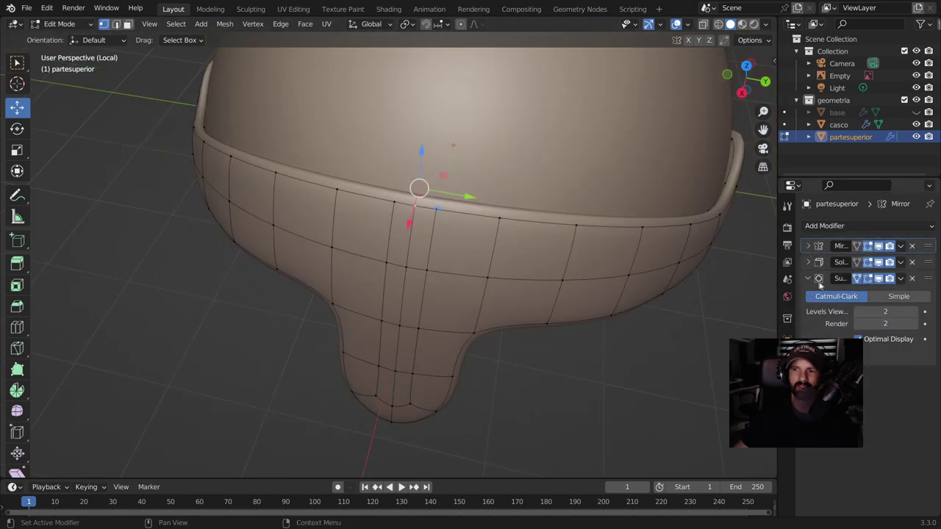
# - Try the Mirror modifier last in the stack, then return it to first position
pyautogui.moveTo(927, 245); pyautogui.dragTo(866, 311)
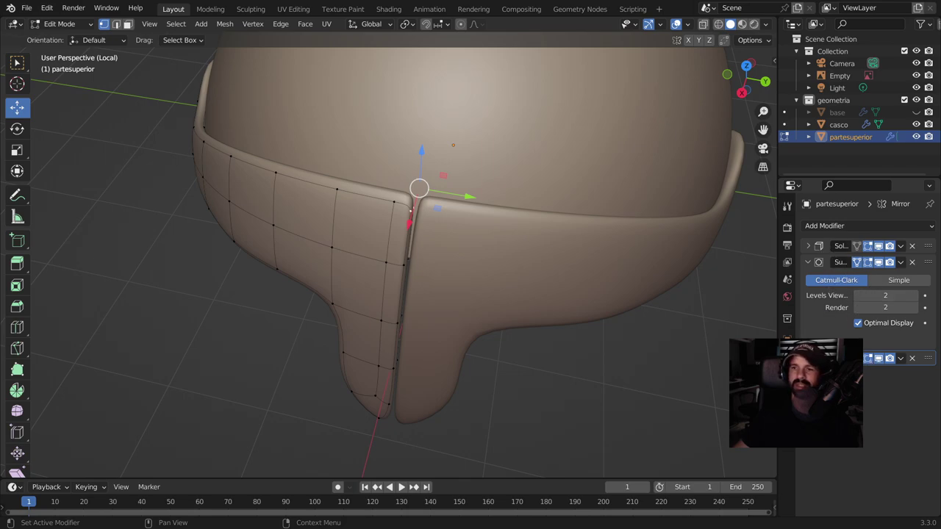
pyautogui.click(809, 247)
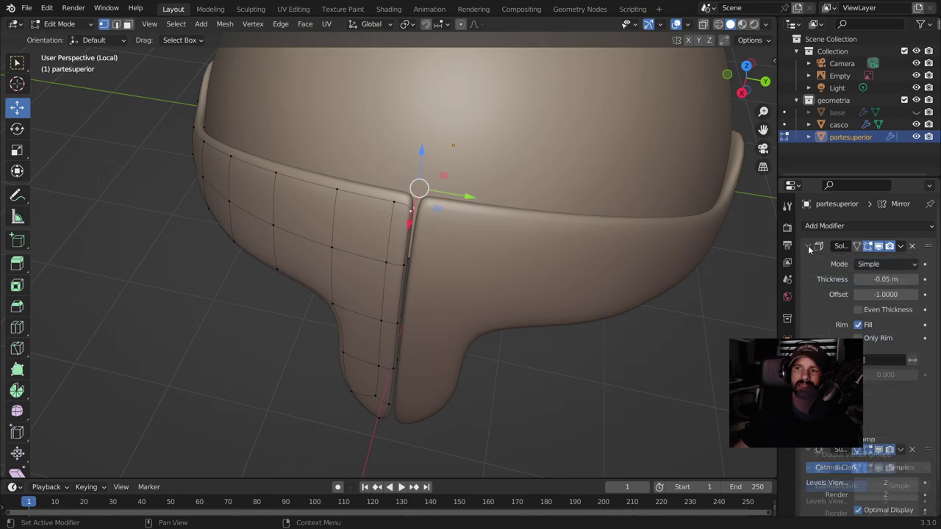
pyautogui.click(809, 247)
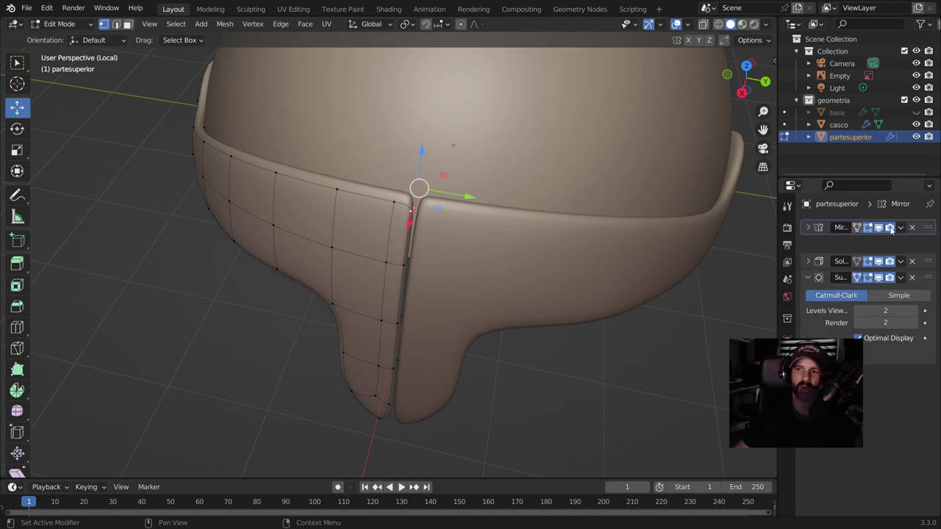
pyautogui.moveTo(928, 360); pyautogui.dragTo(928, 247)
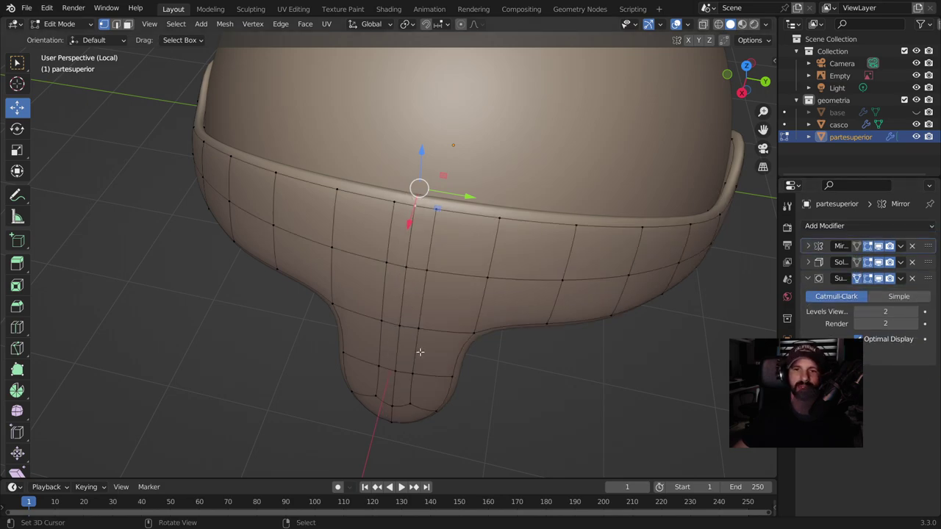
pyautogui.scroll(-3, 420, 352)
pyautogui.moveTo(420, 352)
pyautogui.mouseDown(button='middle')
pyautogui.moveTo(479, 292)
pyautogui.moveTo(510, 313)
pyautogui.moveTo(498, 263)
pyautogui.moveTo(456, 306)
pyautogui.moveTo(537, 321)
pyautogui.moveTo(594, 258)
pyautogui.moveTo(463, 258)
pyautogui.mouseUp(button='middle')
pyautogui.scroll(4, 517, 311)
pyautogui.scroll(-3, 470, 313)
pyautogui.scroll(2, 504, 266)
pyautogui.scroll(2, 478, 260)
# - Raise the nose guard's bottom vertex and push three tip vertices outward along Y
pyautogui.click(455, 243)
pyautogui.moveTo(451, 232); pyautogui.dragTo(417, 200)
pyautogui.click(416, 197)
pyautogui.moveTo(438, 210); pyautogui.dragTo(465, 210)
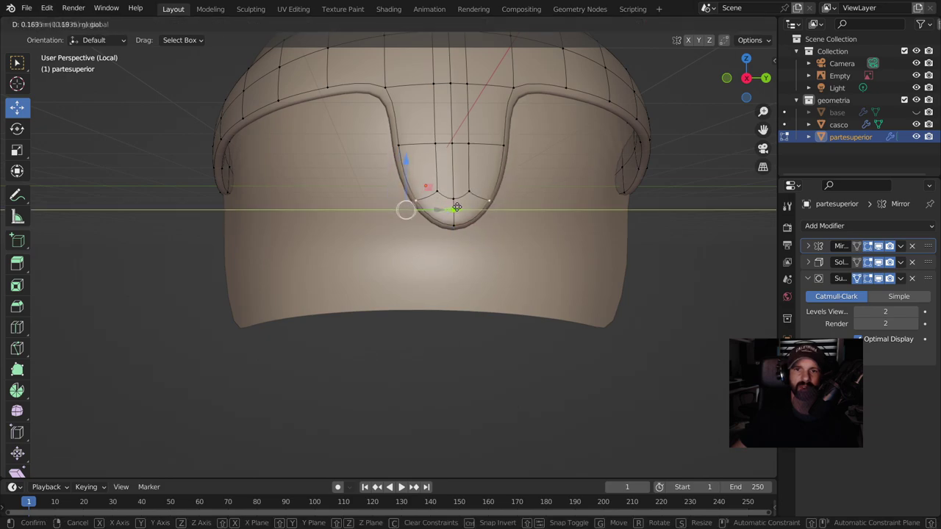
pyautogui.click(401, 144)
pyautogui.moveTo(437, 150); pyautogui.dragTo(463, 141)
pyautogui.click(387, 92)
pyautogui.moveTo(435, 92); pyautogui.dragTo(451, 92)
pyautogui.moveTo(455, 90)
pyautogui.mouseDown(button='middle')
pyautogui.moveTo(407, 240)
pyautogui.moveTo(481, 203)
pyautogui.mouseUp(button='middle')
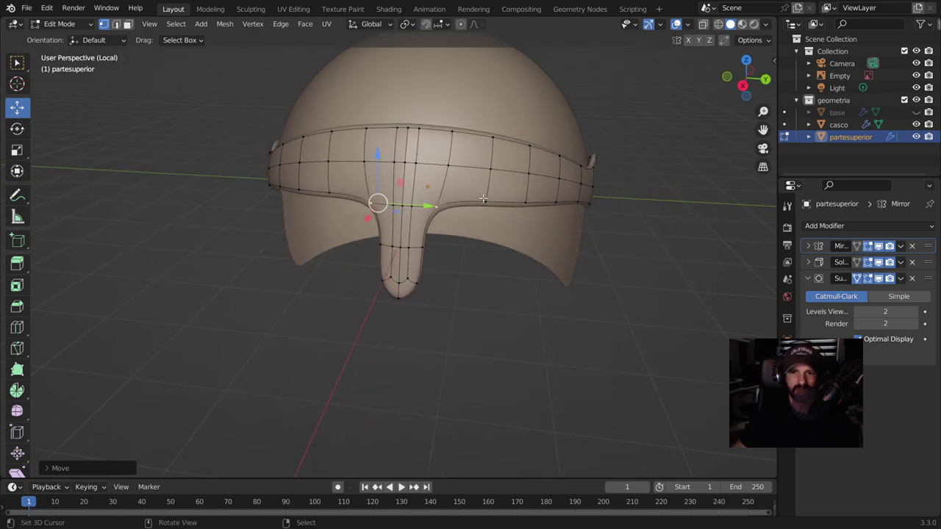
# - Add a loop cut across the brow band
pyautogui.hotkey('ctrl', 'r')
pyautogui.click(482, 199)
pyautogui.click(445, 222)
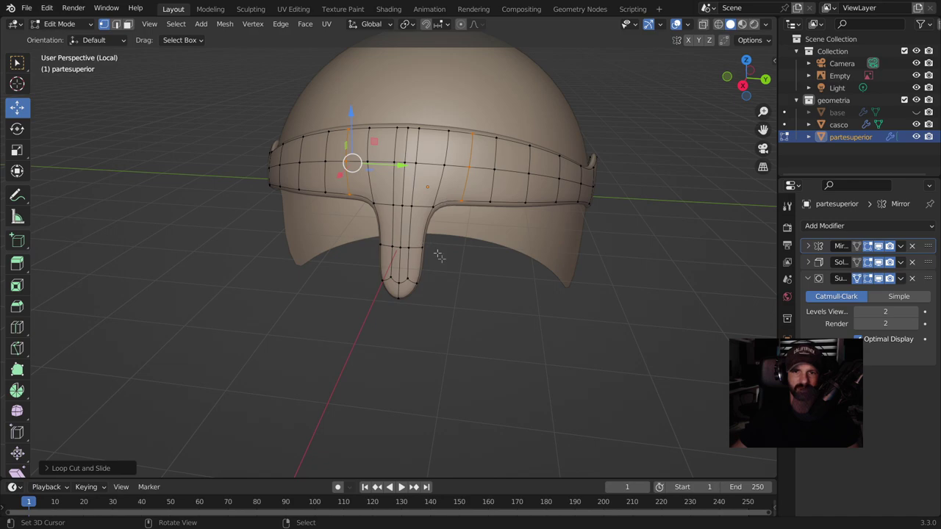
pyautogui.scroll(2, 437, 253)
# - Add two more edge loops across the hanging nose guard, one near its tip
pyautogui.hotkey('ctrl', 'r')
pyautogui.click(431, 218)
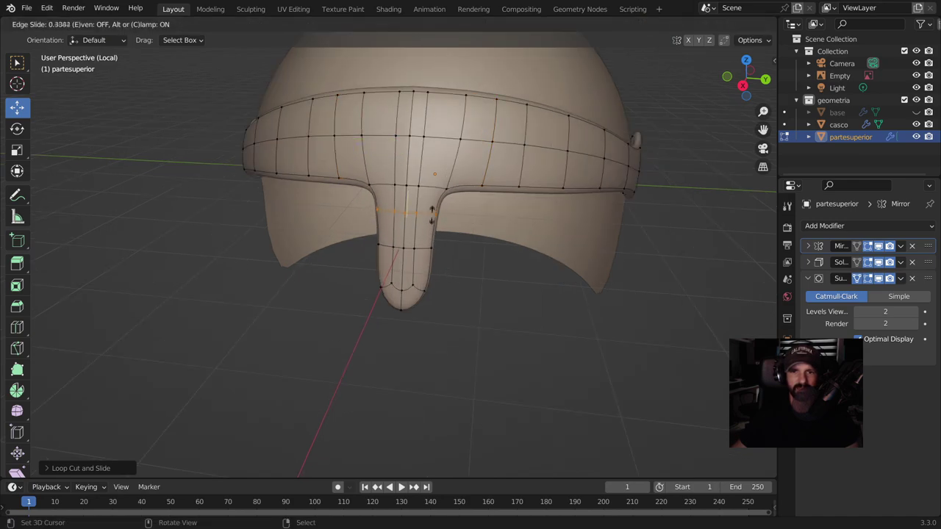
pyautogui.click(436, 209)
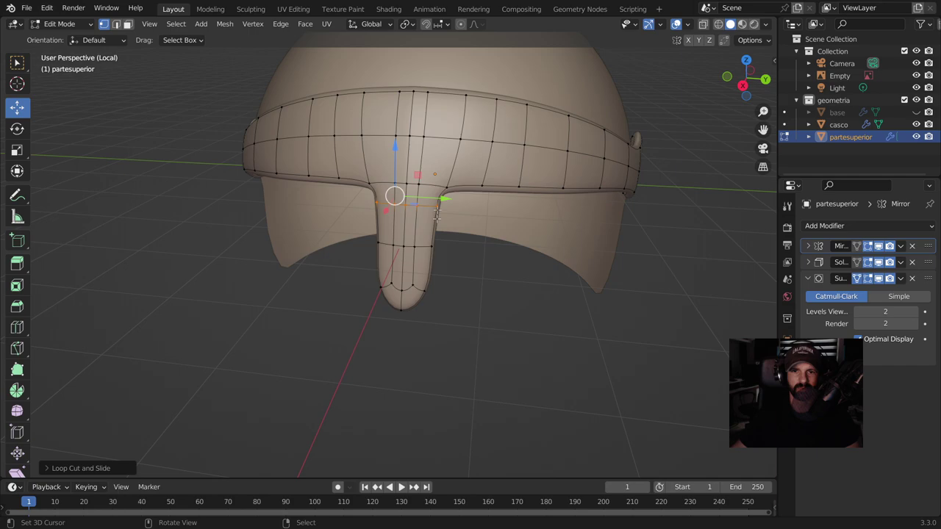
pyautogui.hotkey('ctrl', 'r')
pyautogui.click(423, 277)
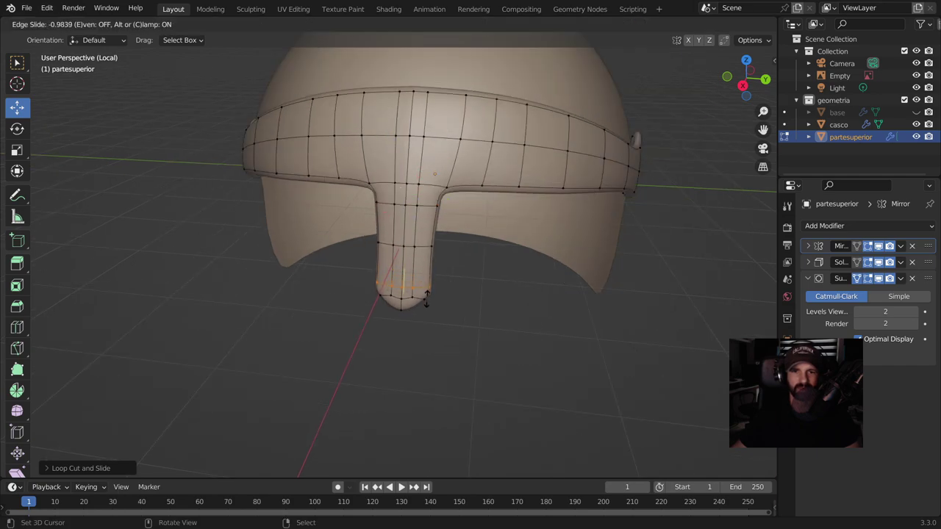
pyautogui.click(441, 305)
pyautogui.click(487, 325)
pyautogui.moveTo(487, 326)
pyautogui.mouseDown(button='middle')
pyautogui.moveTo(454, 315)
pyautogui.moveTo(561, 301)
pyautogui.moveTo(557, 280)
pyautogui.moveTo(397, 284)
pyautogui.moveTo(317, 137)
pyautogui.mouseUp(button='middle')
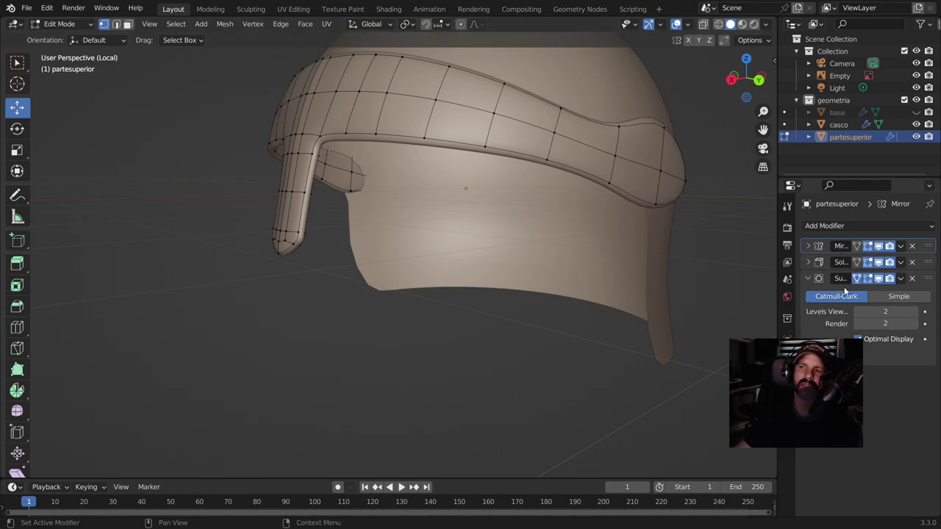
pyautogui.moveTo(441, 221); pyautogui.dragTo(495, 210, button='middle')
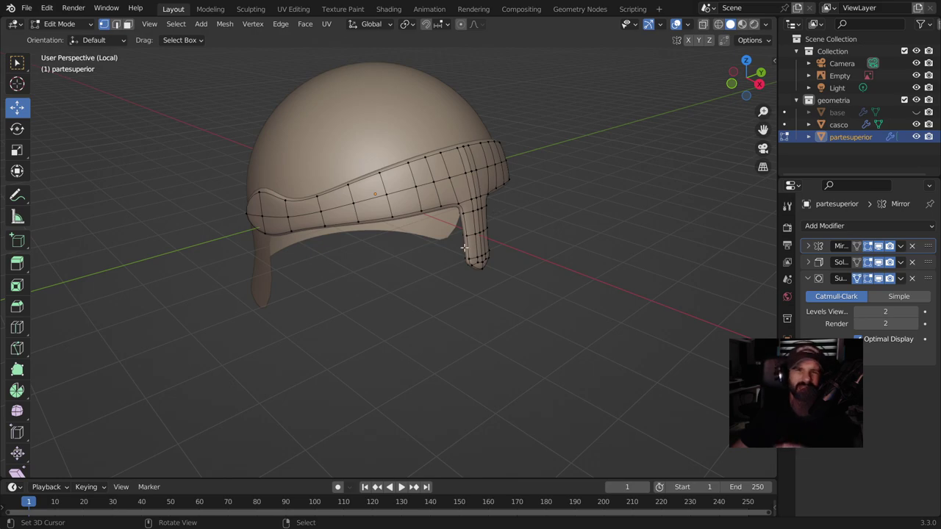
# - Slide the vertex at the strip's bend along its edges to refine the curve
pyautogui.scroll(-1, 485, 220)
pyautogui.scroll(-1, 466, 247)
pyautogui.moveTo(466, 247)
pyautogui.mouseDown(button='middle')
pyautogui.moveTo(544, 245)
pyautogui.moveTo(532, 222)
pyautogui.mouseUp(button='middle')
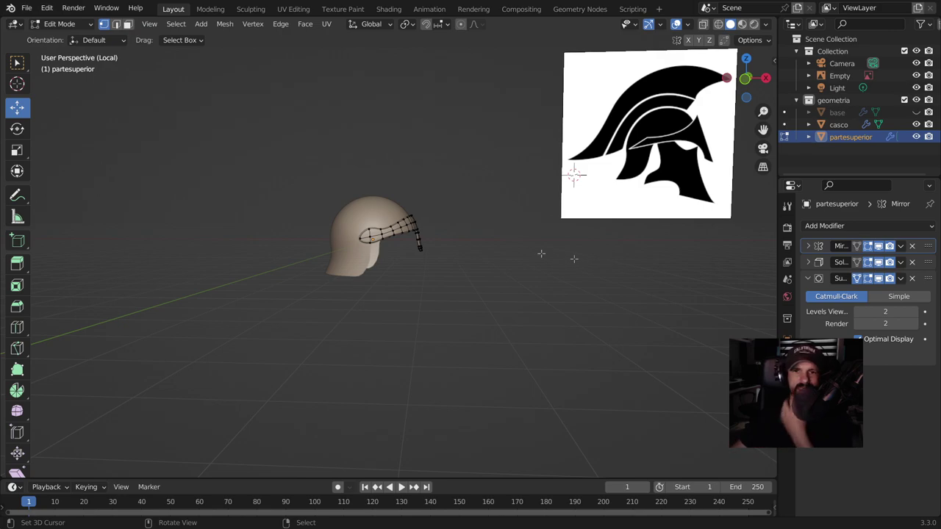
pyautogui.scroll(2, 402, 239)
pyautogui.moveTo(403, 238)
pyautogui.mouseDown(button='middle')
pyautogui.moveTo(431, 235)
pyautogui.moveTo(639, 147)
pyautogui.mouseUp(button='middle')
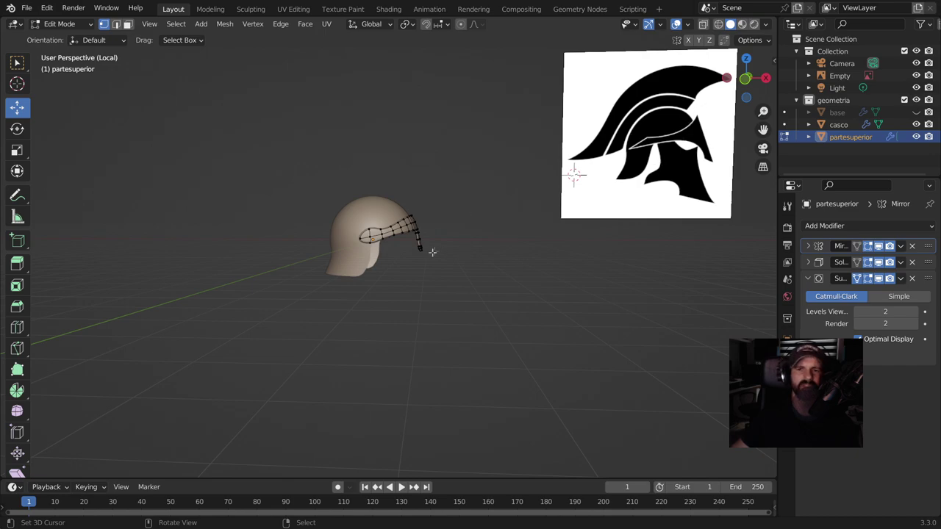
pyautogui.scroll(2, 433, 251)
pyautogui.scroll(2, 419, 216)
pyautogui.moveTo(418, 217); pyautogui.dragTo(395, 245, button='middle')
pyautogui.scroll(2, 403, 181)
pyautogui.click(402, 181)
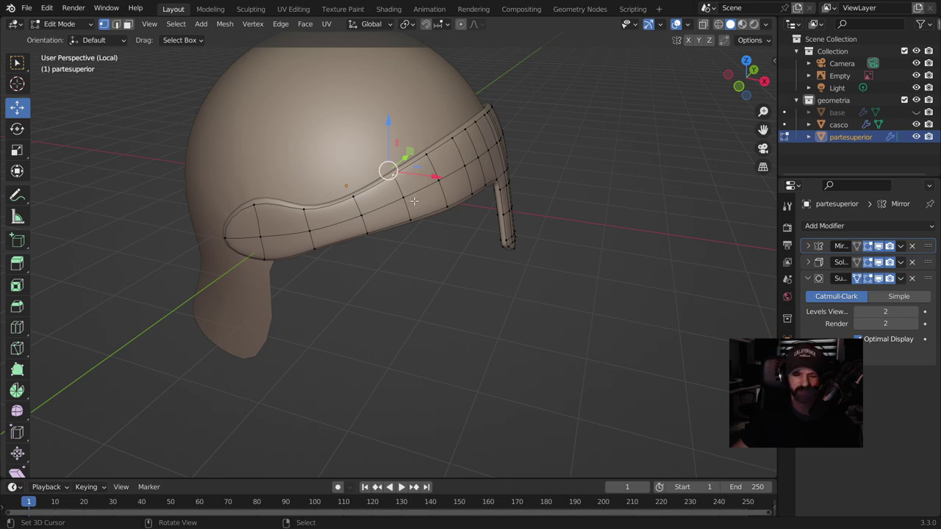
pyautogui.press('g')
pyautogui.press('g')
pyautogui.click(433, 170)
pyautogui.press('g')
pyautogui.press('g')
pyautogui.click(456, 143)
# - Slide further bend vertices and the one near the strip's top corner along their edges
pyautogui.press('g')
pyautogui.press('g')
pyautogui.click(457, 144)
pyautogui.moveTo(457, 144); pyautogui.dragTo(450, 145, button='middle')
pyautogui.press('g')
pyautogui.press('g')
pyautogui.click(454, 126)
pyautogui.press('g')
pyautogui.press('g')
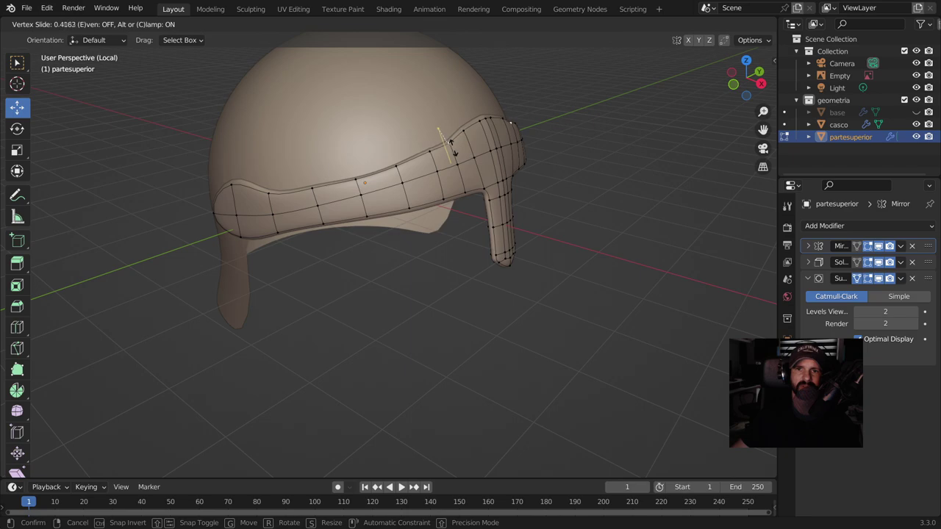
pyautogui.click(452, 147)
pyautogui.click(454, 125)
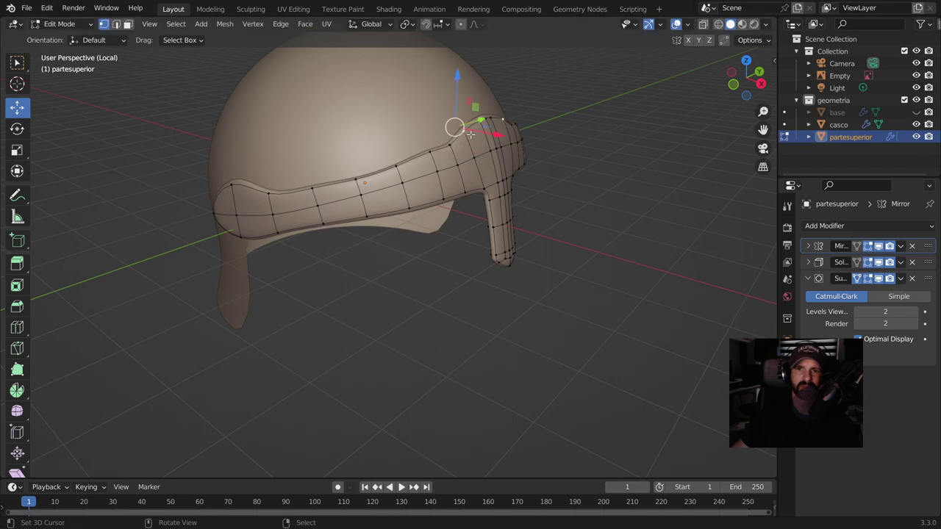
pyautogui.press('g')
pyautogui.press('g')
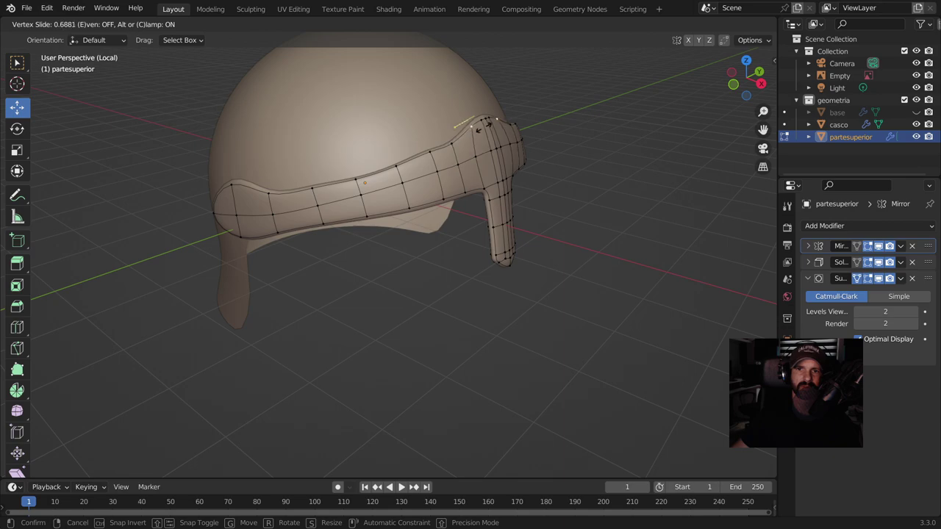
pyautogui.click(484, 127)
# - Add two centred edge loops near the strip's rounded end
pyautogui.moveTo(436, 244); pyautogui.dragTo(292, 227, button='middle')
pyautogui.hotkey('ctrl', 'r')
pyautogui.click(276, 199)
pyautogui.rightClick(278, 201)
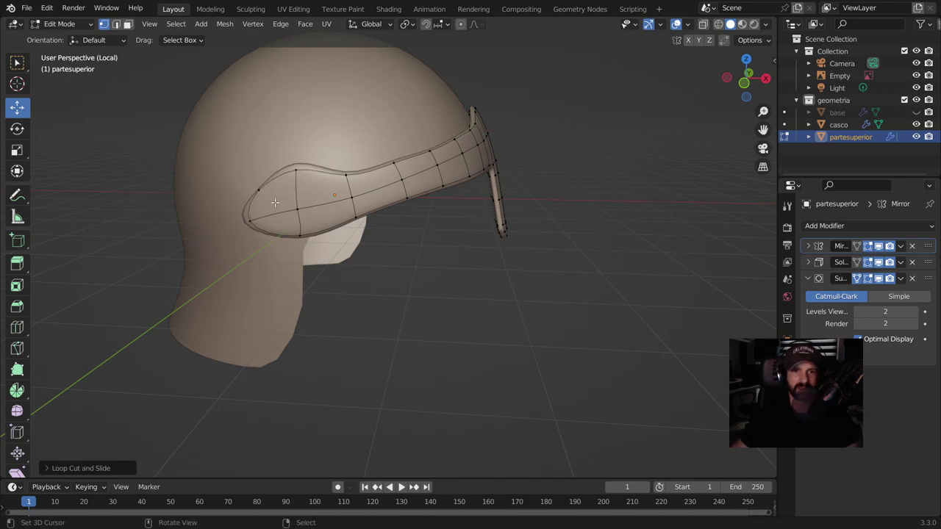
pyautogui.keyDown('shift'); pyautogui.rightClick(263, 209); pyautogui.keyUp('shift')
pyautogui.hotkey('ctrl', 'r')
pyautogui.click(269, 233)
pyautogui.rightClick(288, 245)
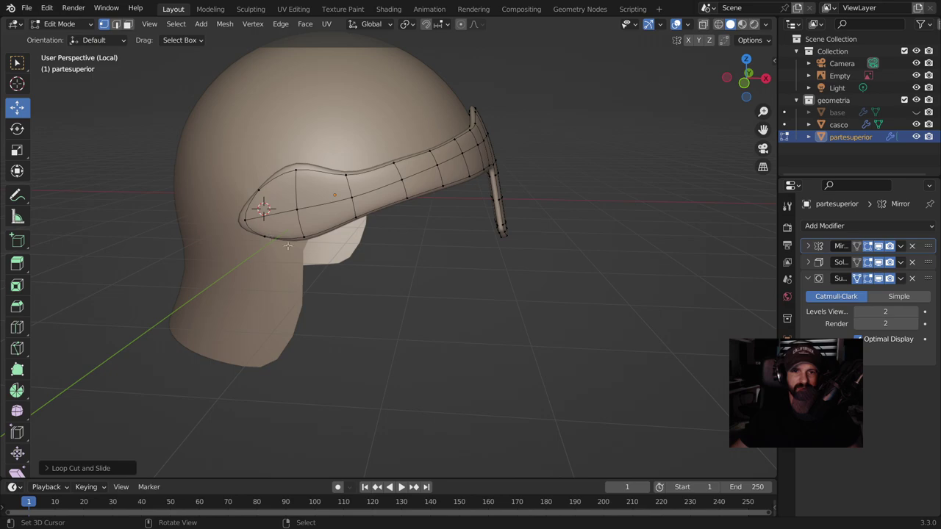
# - Vertex-slide two points on the rounded end with Shift+V, then view the helmet from the front
pyautogui.moveTo(383, 262); pyautogui.dragTo(346, 228, button='middle')
pyautogui.click(325, 193)
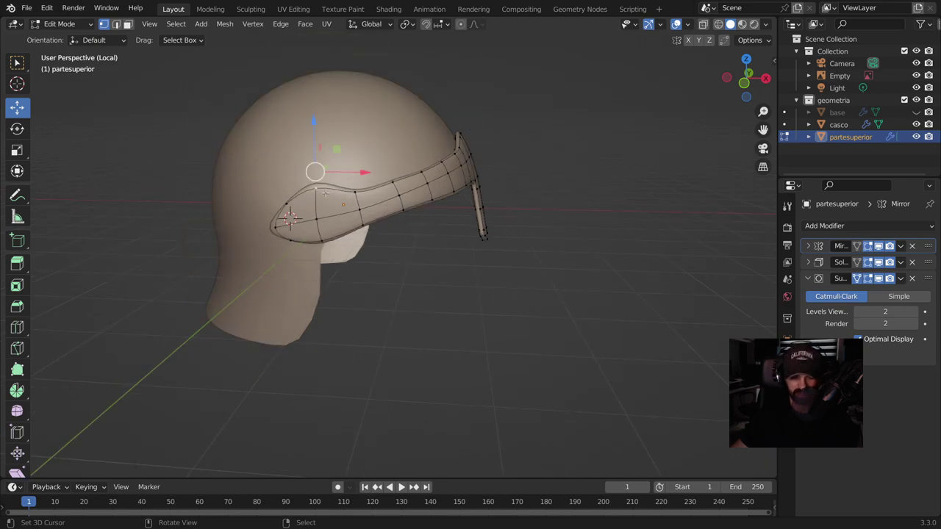
pyautogui.hotkey('shift', 'v')
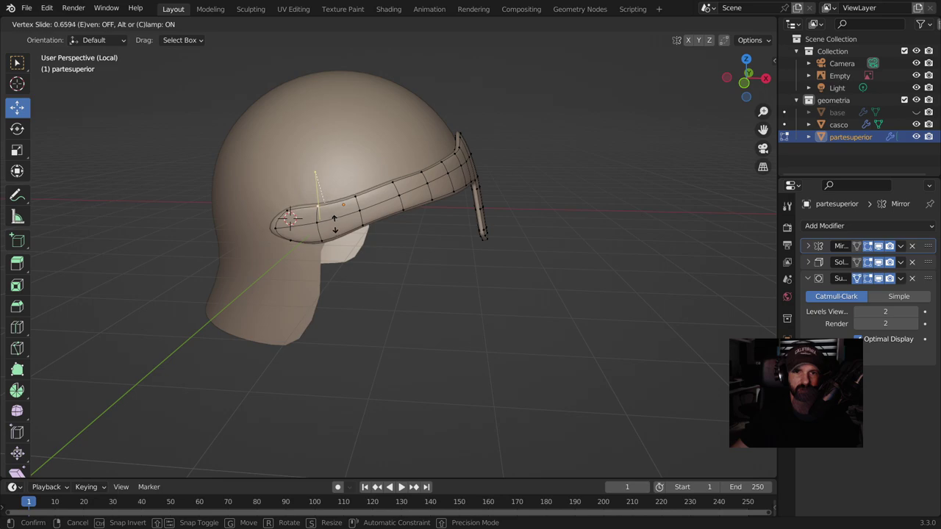
pyautogui.click(334, 223)
pyautogui.hotkey('shift', 'v')
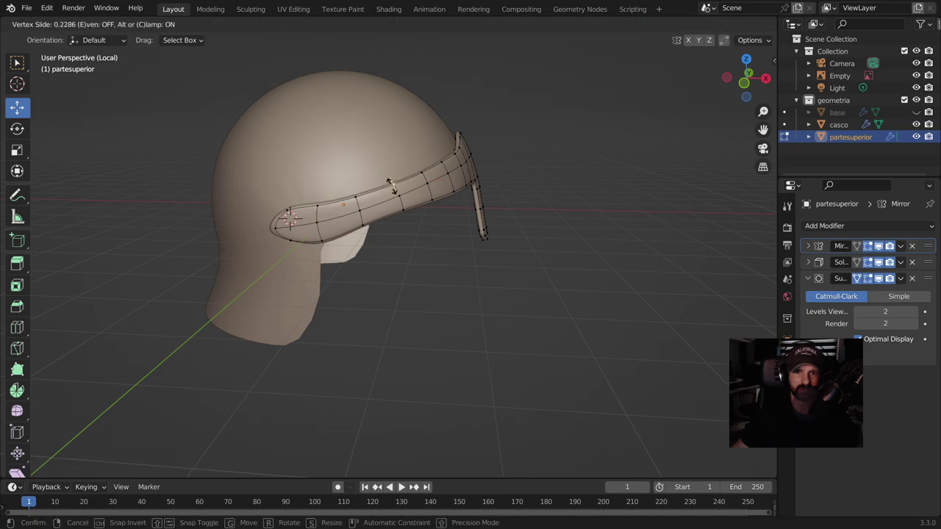
pyautogui.click(420, 248)
pyautogui.moveTo(420, 248)
pyautogui.mouseDown(button='middle')
pyautogui.moveTo(356, 256)
pyautogui.moveTo(284, 290)
pyautogui.moveTo(187, 269)
pyautogui.moveTo(254, 252)
pyautogui.moveTo(417, 272)
pyautogui.mouseUp(button='middle')
pyautogui.scroll(-2, 390, 258)
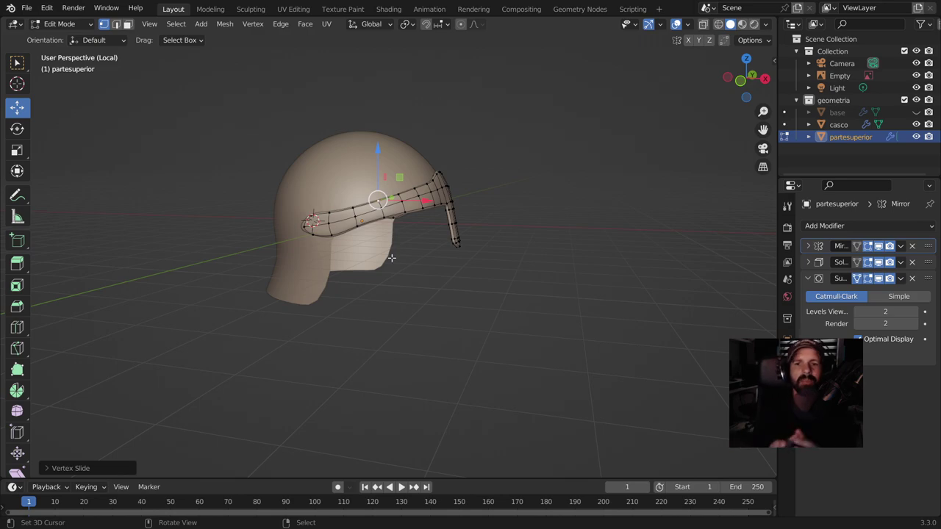
pyautogui.scroll(-3, 352, 231)
pyautogui.press('KP_1')
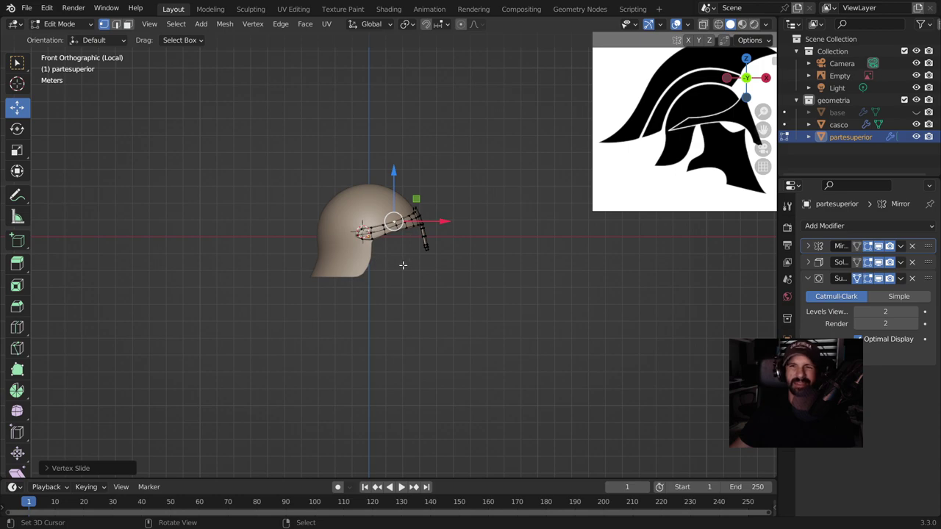
# - Switch to Object Mode in front view, set the 3D cursor beside the strip's front end, exit local view
pyautogui.moveTo(702, 137)
pyautogui.mouseDown(button='middle')
pyautogui.moveTo(456, 262)
pyautogui.moveTo(367, 261)
pyautogui.mouseUp(button='middle')
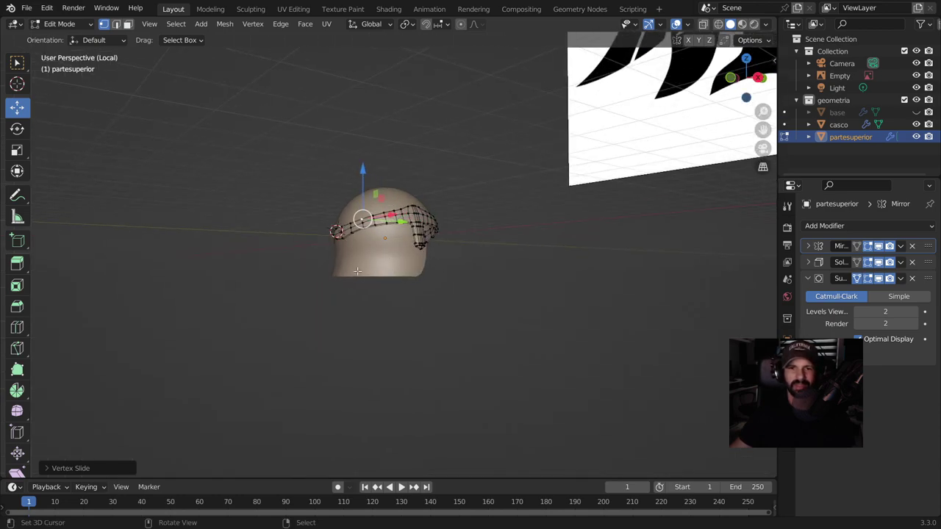
pyautogui.press('KP_1')
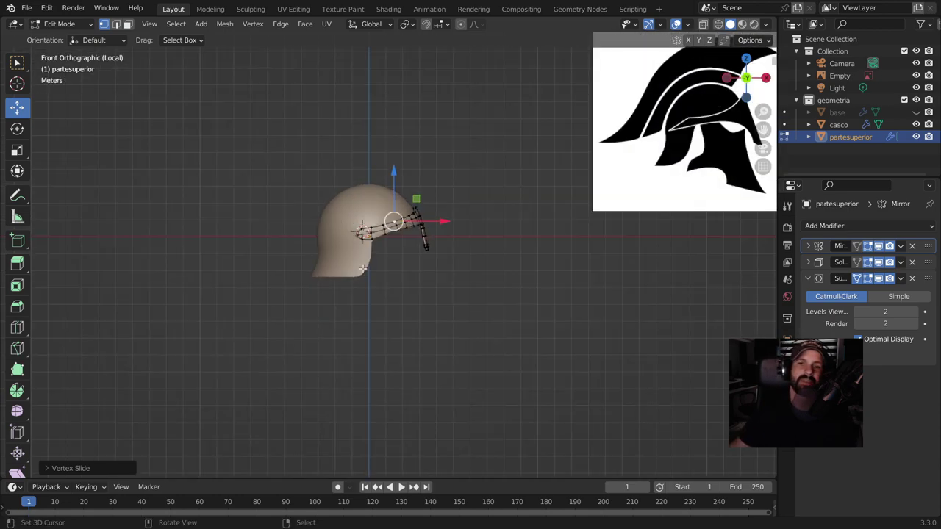
pyautogui.press('Tab')
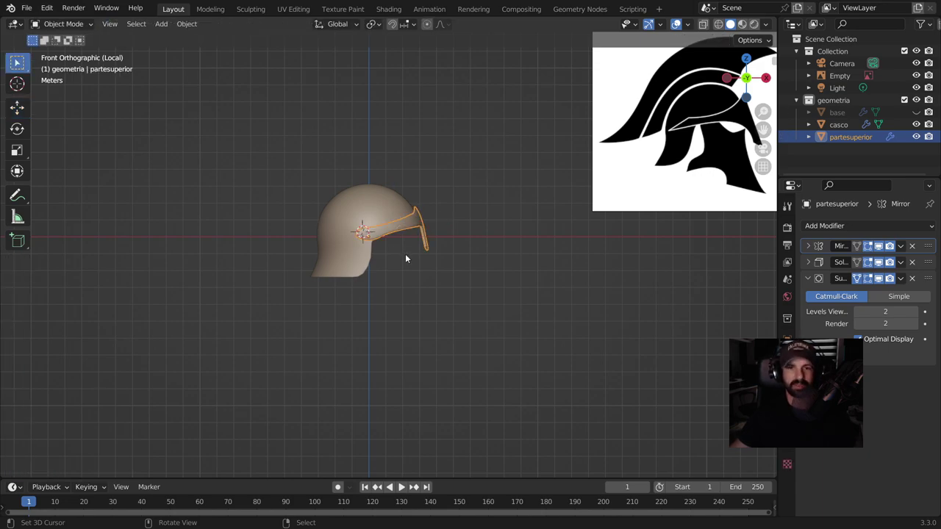
pyautogui.click(405, 253)
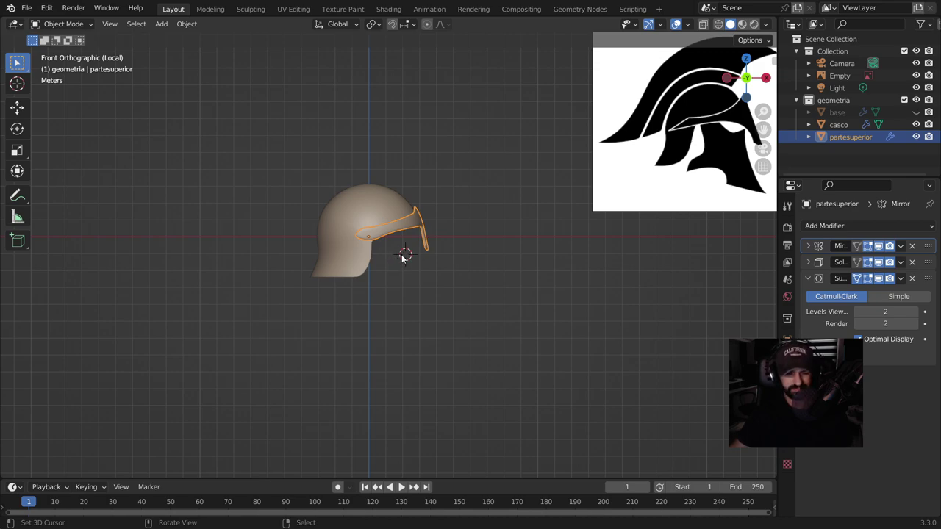
pyautogui.press('KP_Divide')
pyautogui.hotkey('shift', 'a')
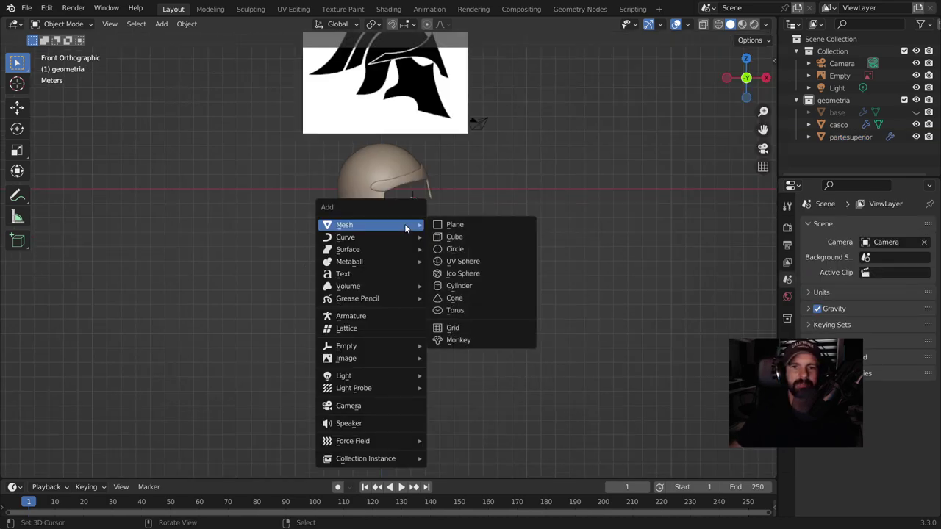
# - Add a 2 m Plane at the 3D cursor aligned to View, then enter Edit Mode
pyautogui.click(441, 225)
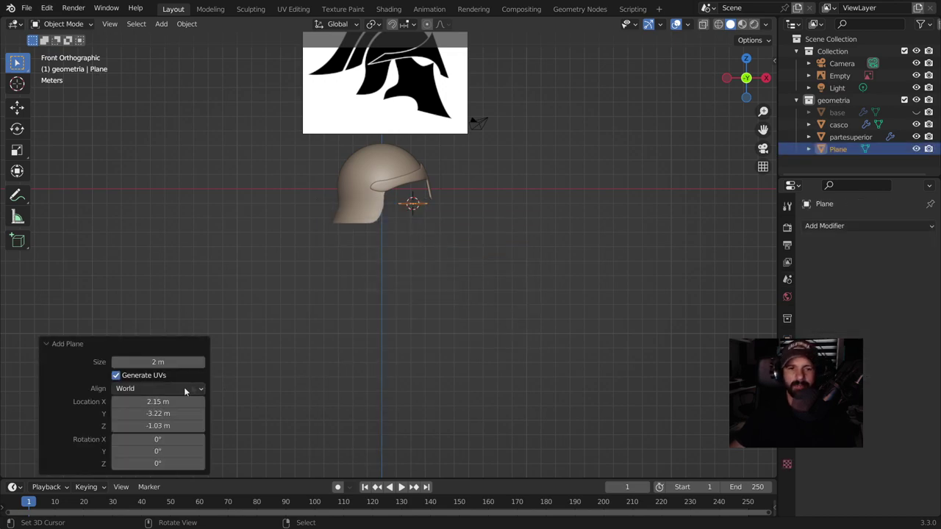
pyautogui.click(136, 388)
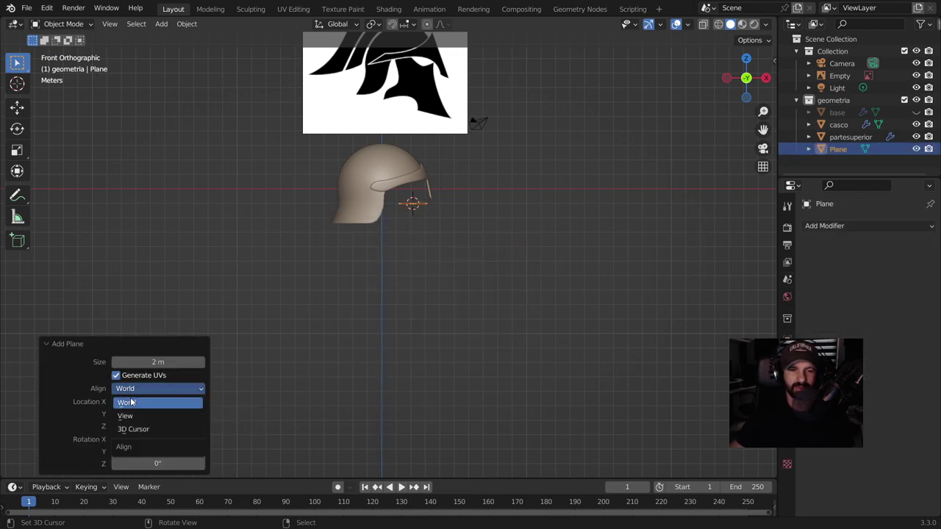
pyautogui.click(127, 402)
pyautogui.click(129, 391)
pyautogui.click(127, 402)
pyautogui.click(147, 391)
pyautogui.click(147, 417)
pyautogui.scroll(2, 393, 219)
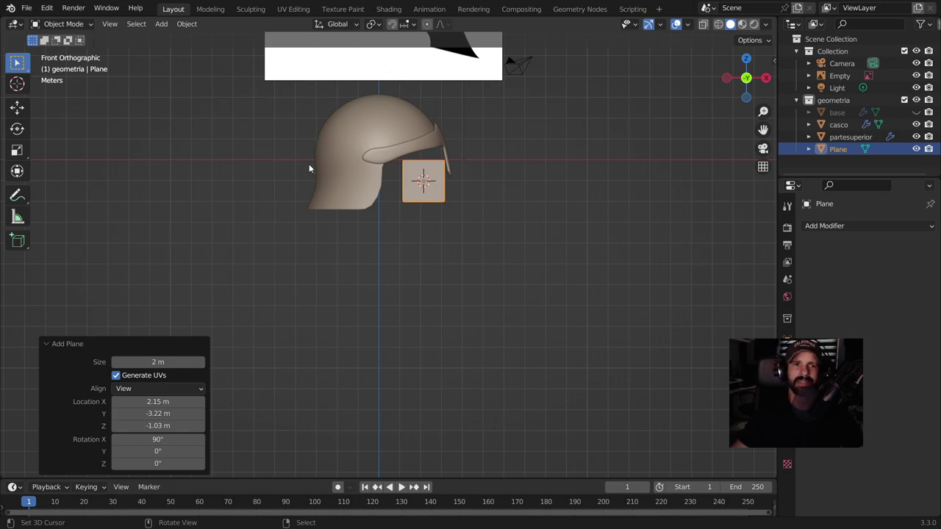
pyautogui.press('Tab')
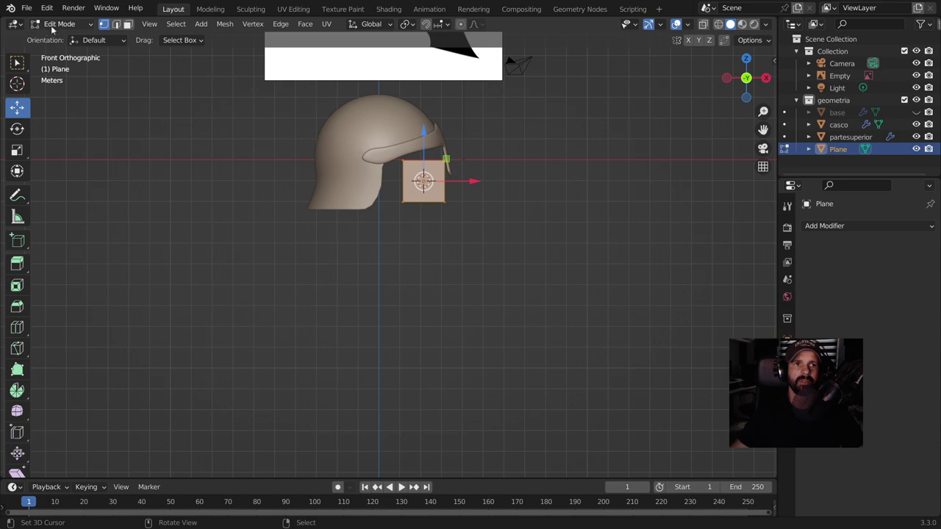
pyautogui.scroll(-1, 442, 235)
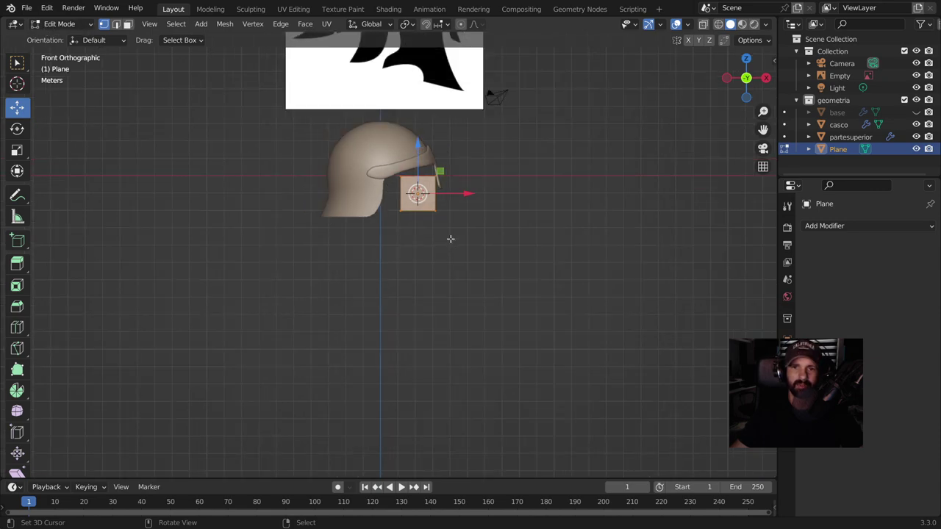
# - Shift the plane left onto the helmet and move one side's vertices along X
pyautogui.scroll(-1, 447, 236)
pyautogui.moveTo(471, 203); pyautogui.dragTo(451, 207)
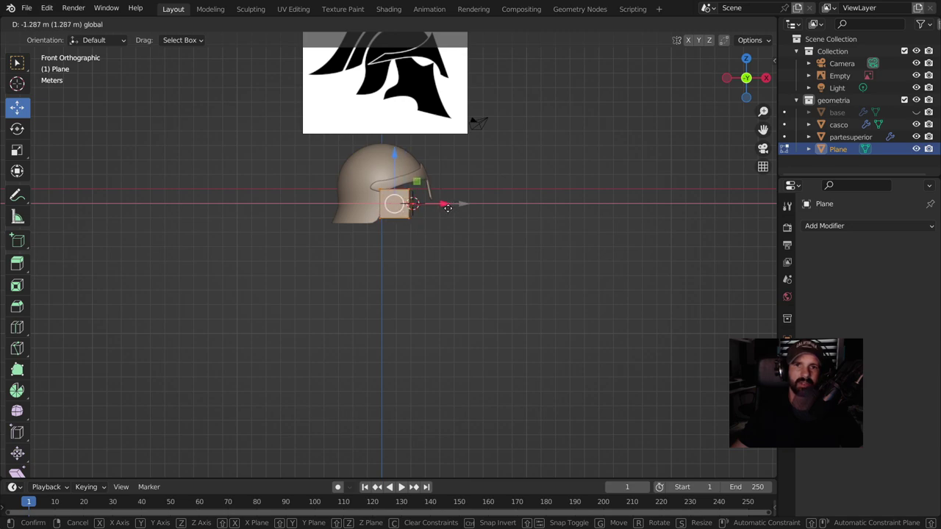
pyautogui.moveTo(448, 207); pyautogui.dragTo(431, 221)
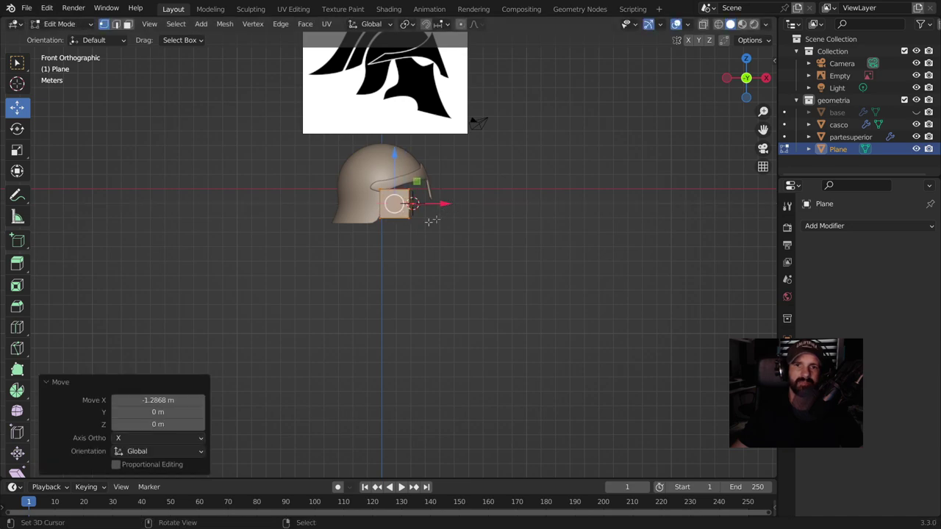
pyautogui.click(409, 192)
pyautogui.press('g')
pyautogui.press('x')
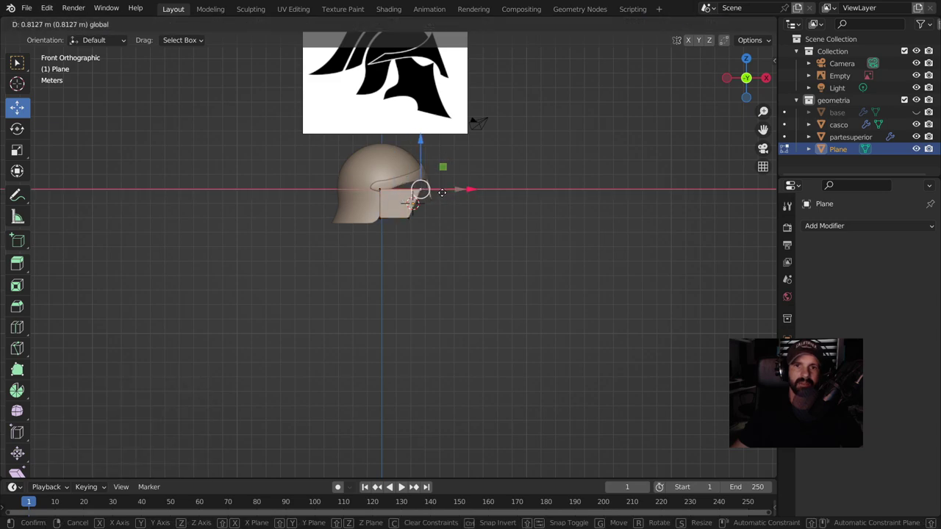
pyautogui.click(442, 193)
pyautogui.click(420, 217)
pyautogui.press('g')
pyautogui.press('x')
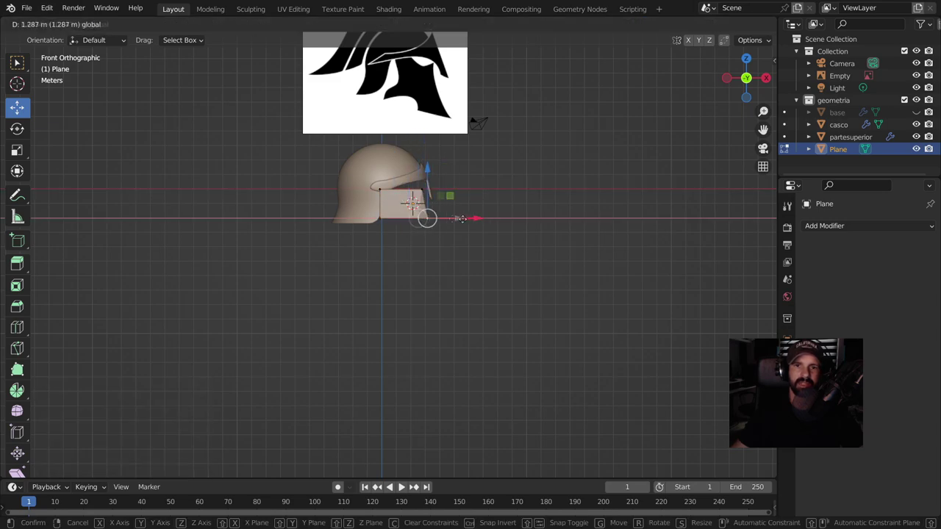
pyautogui.click(461, 219)
# - Reposition the plane's lower corner with X and Z moves to taper the panel
pyautogui.press('g')
pyautogui.press('z')
pyautogui.click(440, 128)
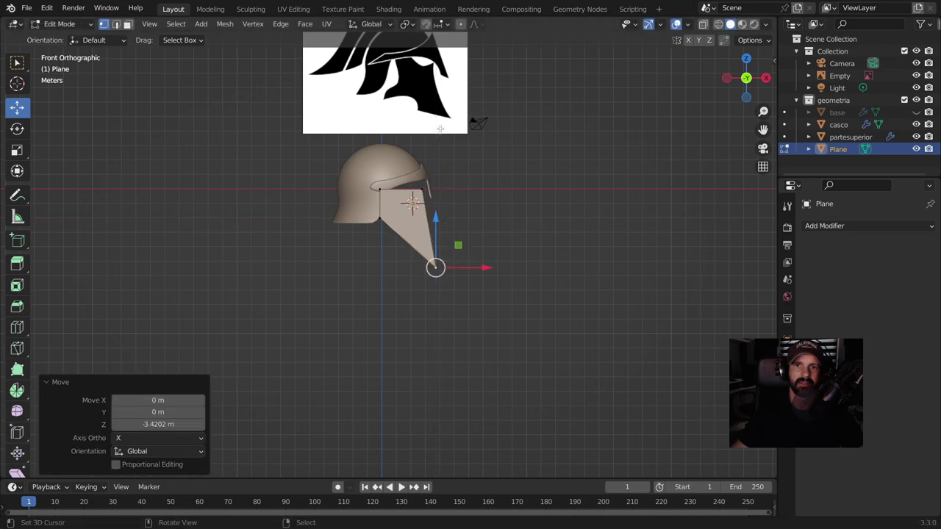
pyautogui.press('g')
pyautogui.press('x')
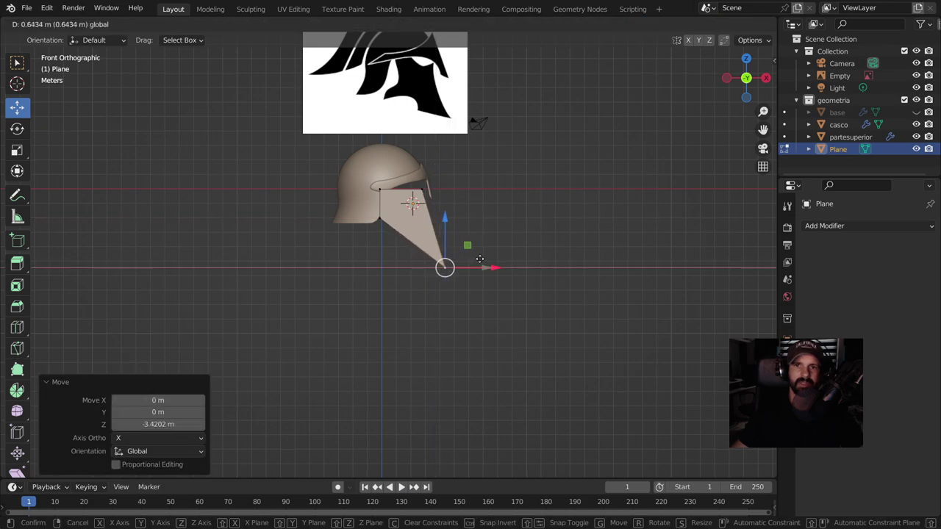
pyautogui.click(480, 256)
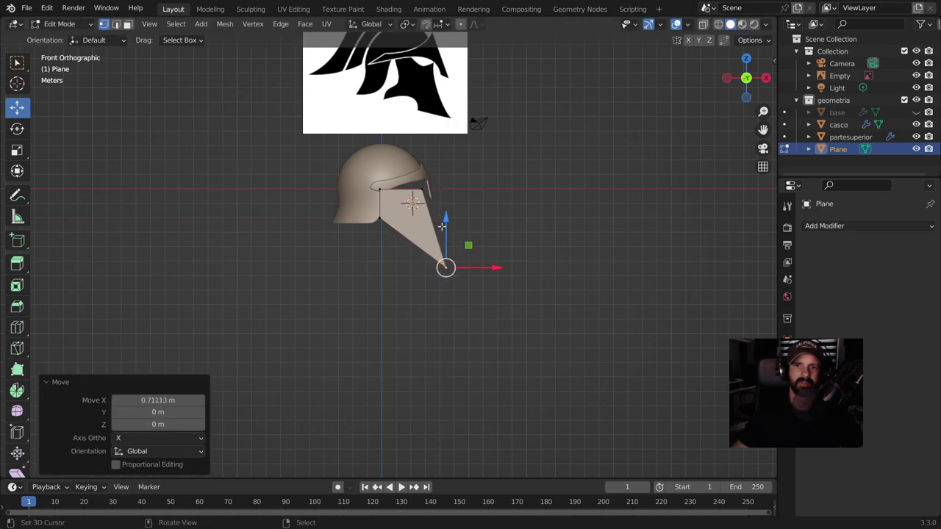
pyautogui.press('g')
pyautogui.press('z')
pyautogui.click(441, 209)
pyautogui.press('g')
pyautogui.press('x')
pyautogui.click(364, 223)
# - Lower the next corner along Z and pull the upper corner near the brim along X
pyautogui.click(377, 219)
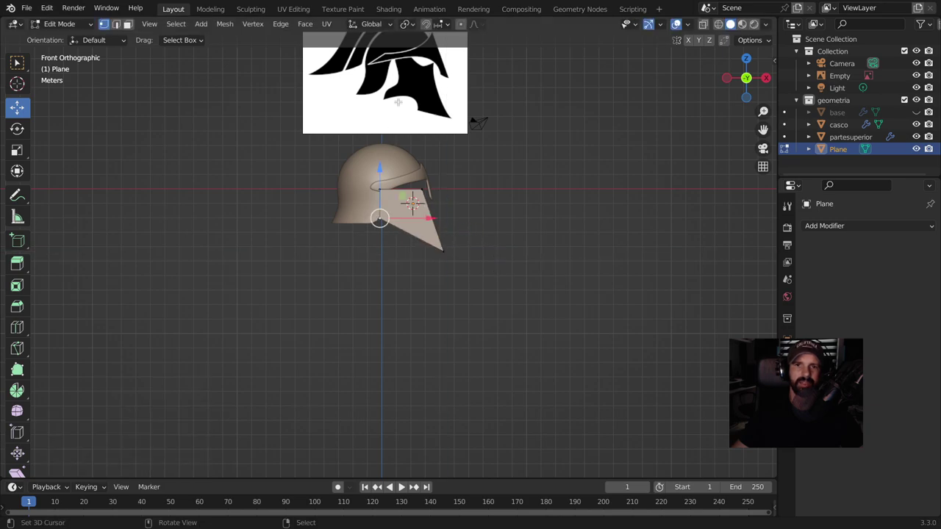
pyautogui.press('g')
pyautogui.press('z')
pyautogui.click(389, 225)
pyautogui.press('g')
pyautogui.press('x')
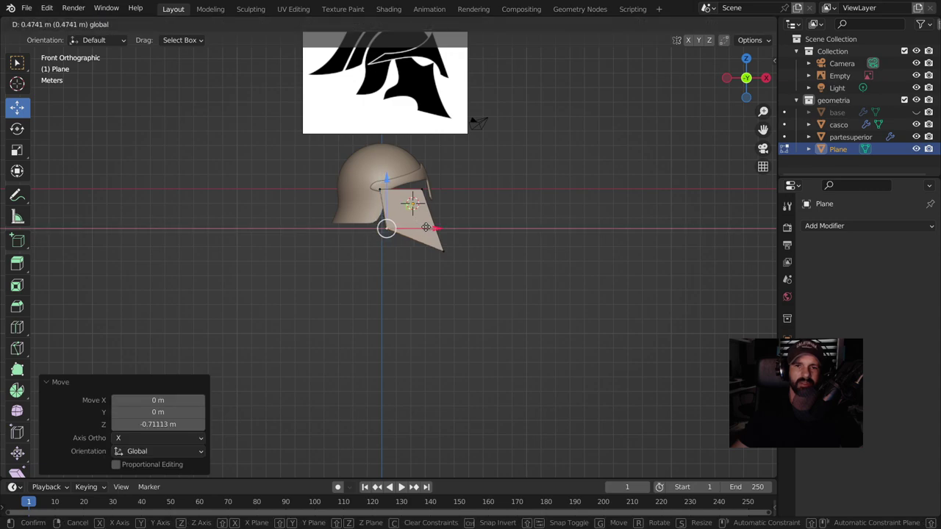
pyautogui.click(428, 228)
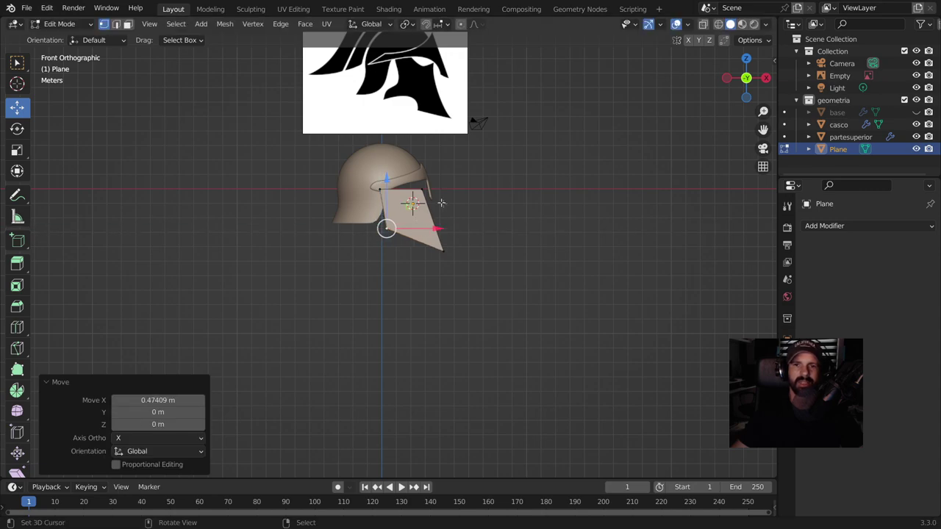
pyautogui.click(421, 191)
pyautogui.press('g')
pyautogui.press('x')
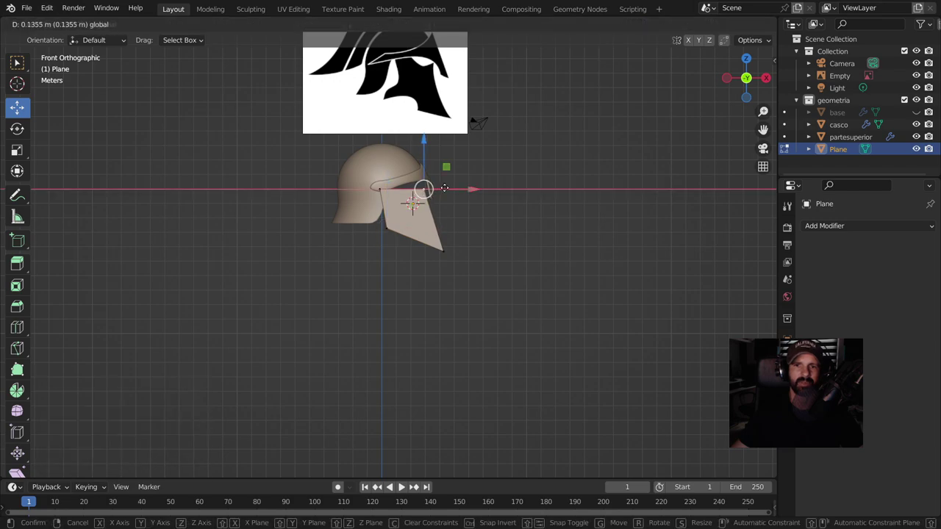
pyautogui.click(445, 188)
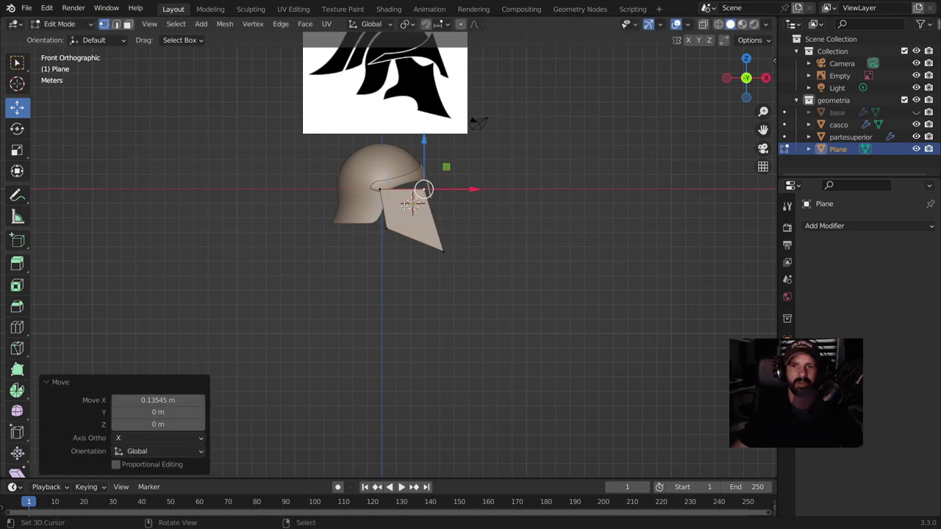
pyautogui.hotkey('ctrl', 'r')
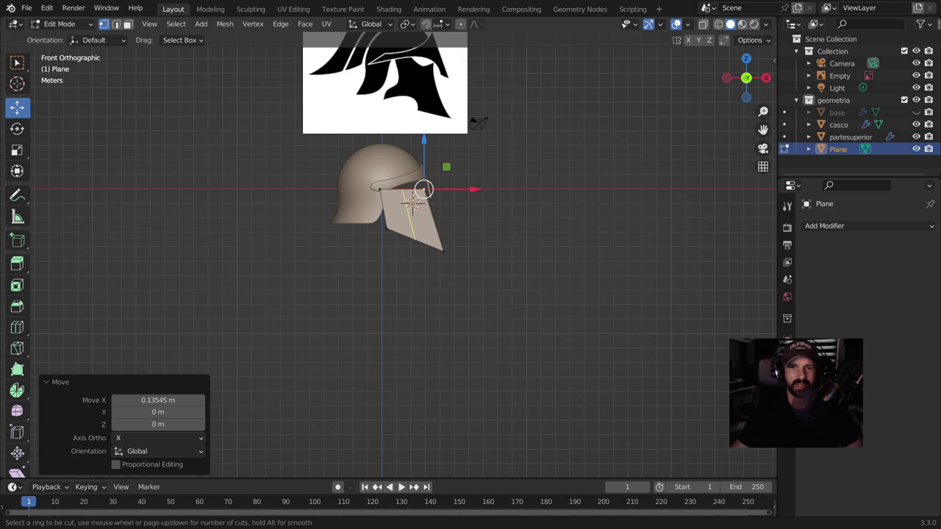
# - Add an edge loop across the plane and lower it along Z
pyautogui.click(413, 200)
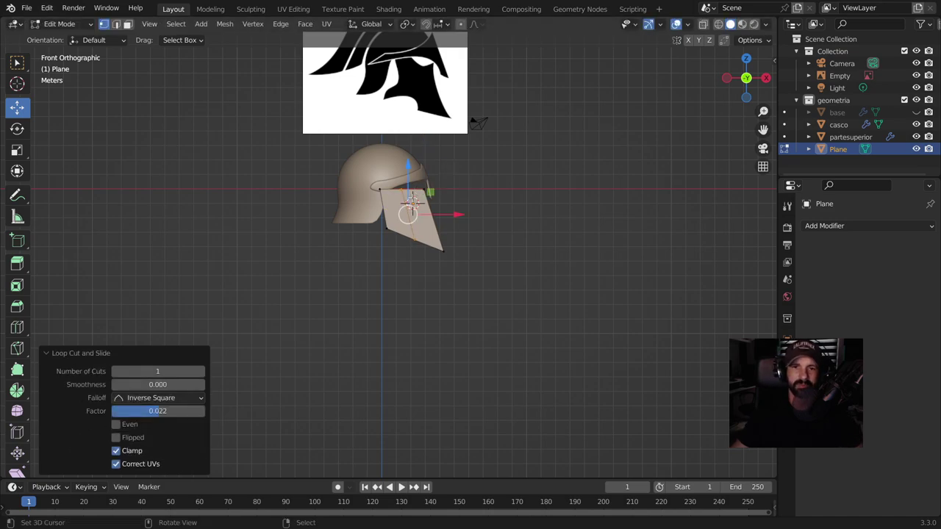
pyautogui.press('g')
pyautogui.press('x')
pyautogui.click(451, 214)
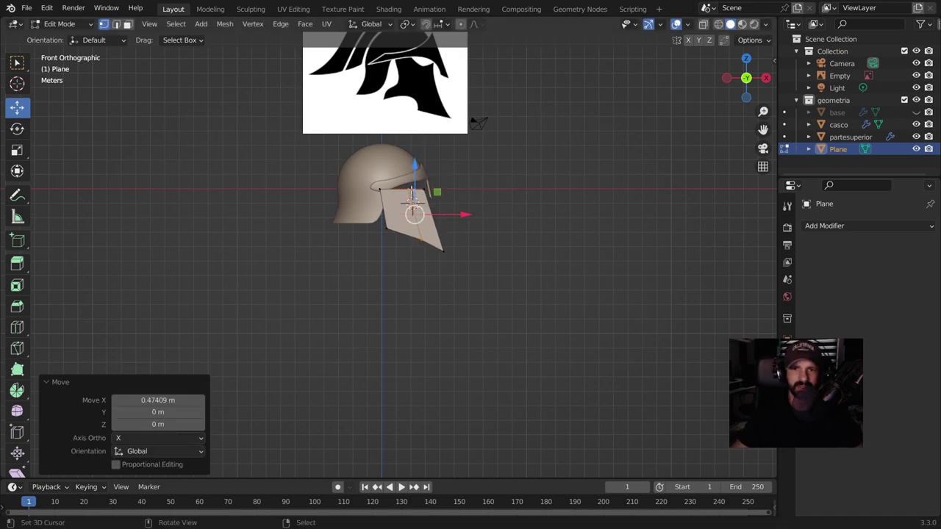
pyautogui.hotkey('ctrl', 'z')
pyautogui.press('g')
pyautogui.press('z')
pyautogui.click(401, 274)
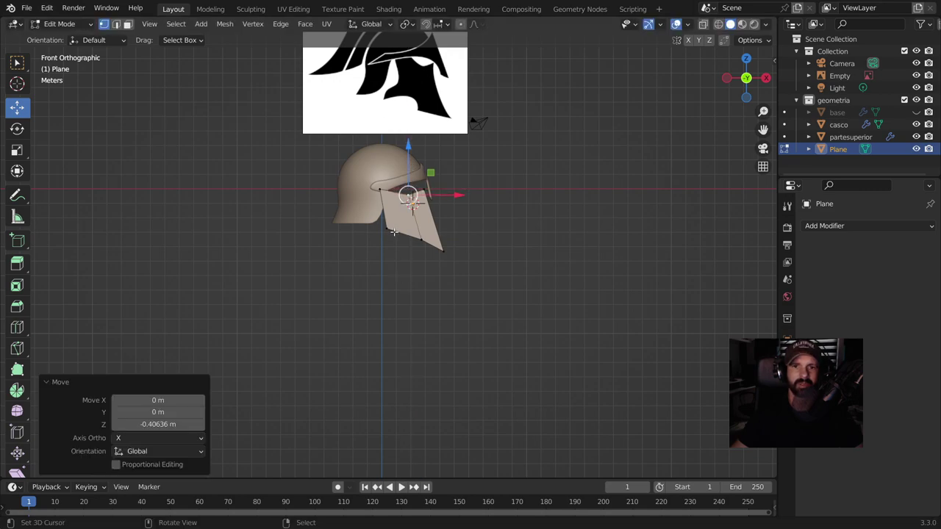
# - Add a second loop shifted along X and a third centred loop
pyautogui.hotkey('ctrl', 'r')
pyautogui.click(382, 213)
pyautogui.click(382, 209)
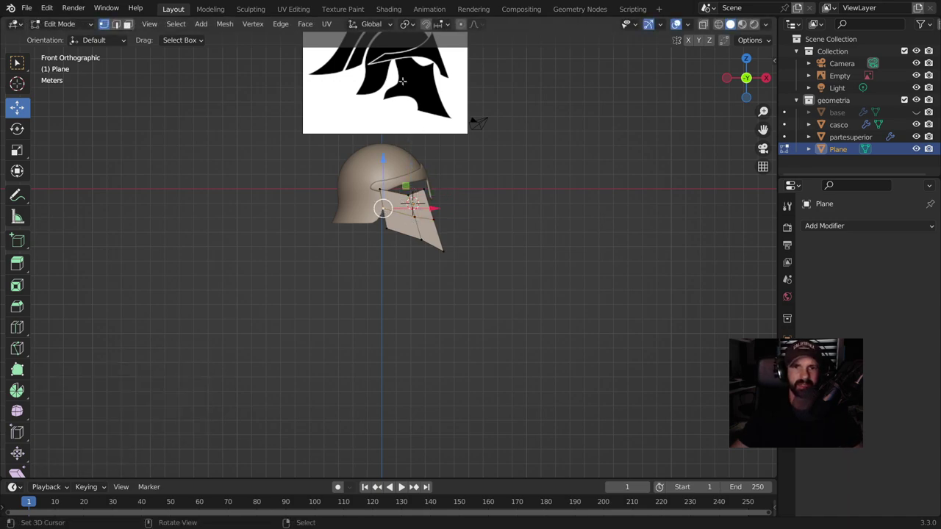
pyautogui.press('g')
pyautogui.press('x')
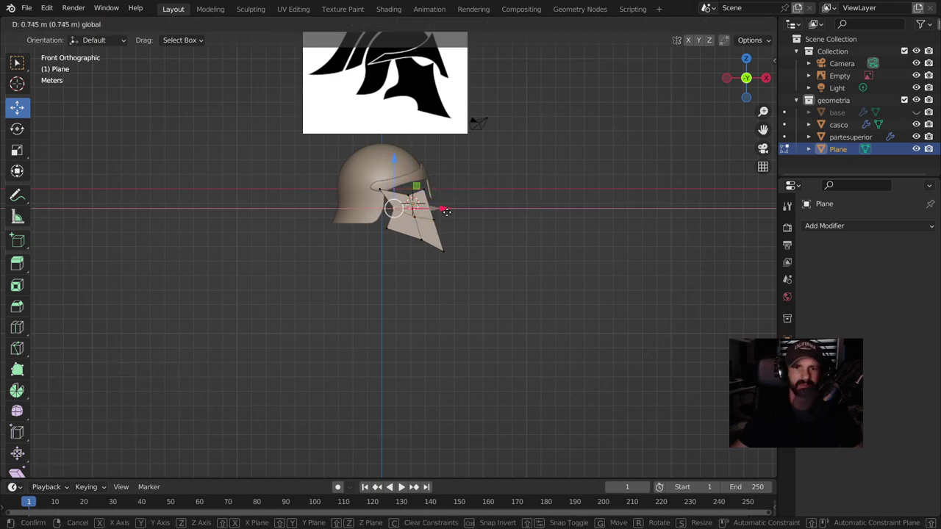
pyautogui.click(447, 211)
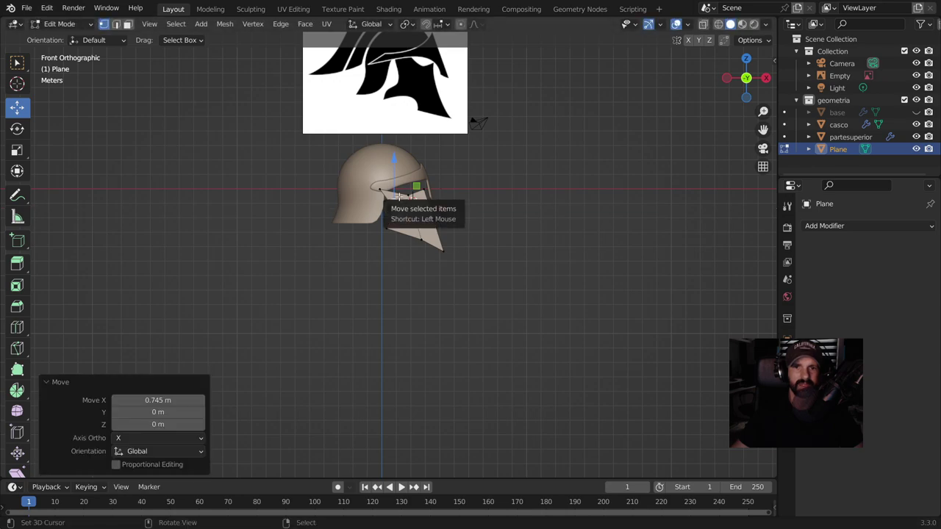
pyautogui.moveTo(399, 197); pyautogui.dragTo(395, 153)
pyautogui.hotkey('ctrl', 'r')
pyautogui.click(396, 193)
pyautogui.rightClick(395, 192)
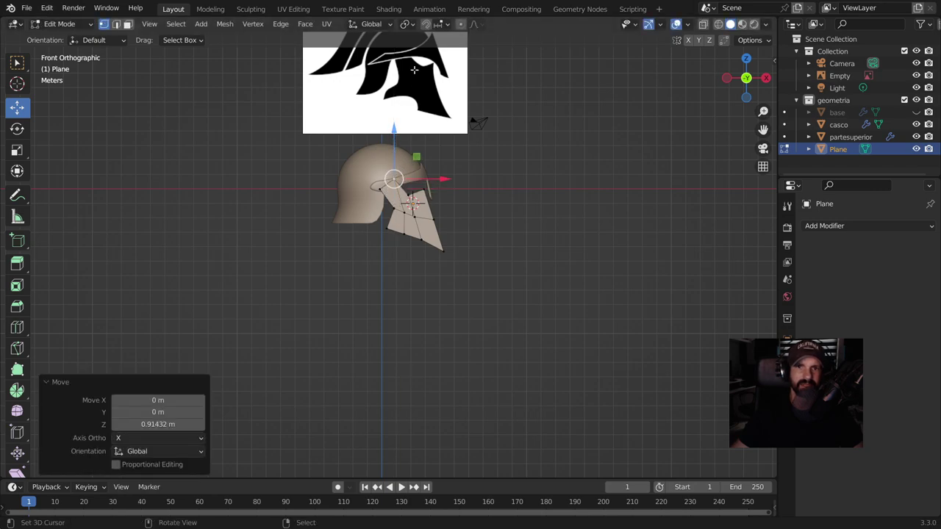
# - Lower two plane vertices along Z and add a Subdivision Surface modifier
pyautogui.scroll(1, 411, 313)
pyautogui.click(407, 229)
pyautogui.press('g')
pyautogui.press('z')
pyautogui.click(407, 213)
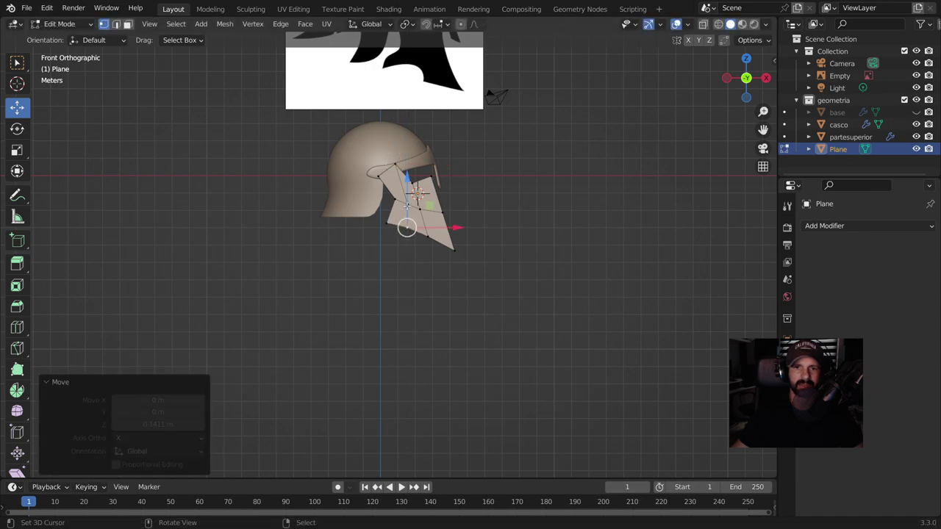
pyautogui.click(386, 204)
pyautogui.press('g')
pyautogui.press('z')
pyautogui.click(389, 205)
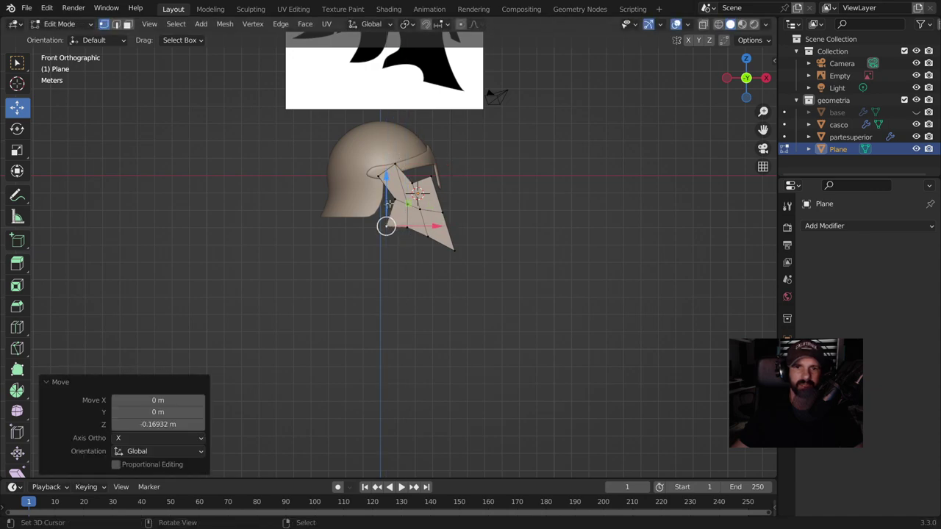
pyautogui.click(835, 226)
pyautogui.click(701, 446)
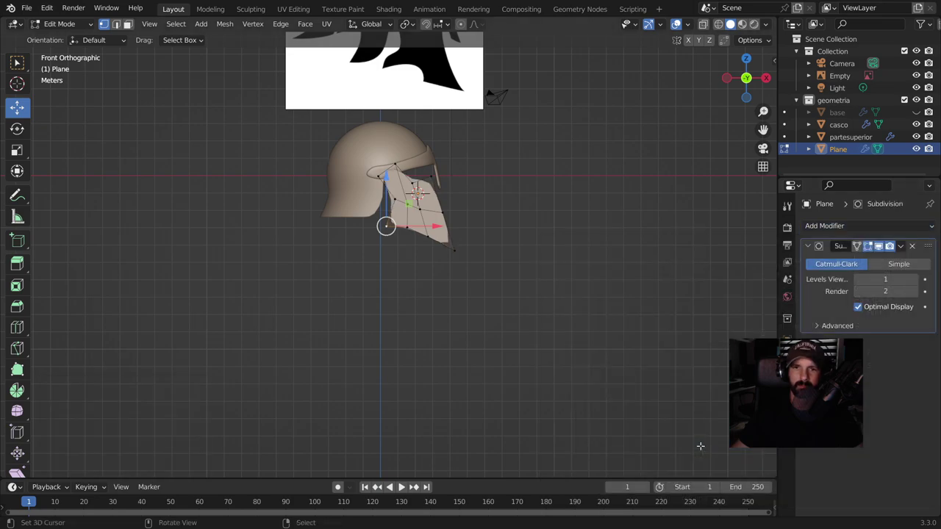
# - Add a Mirror modifier with casco as mirror object, Z axis on and X off
pyautogui.moveTo(434, 305)
pyautogui.mouseDown(button='middle')
pyautogui.moveTo(394, 252)
pyautogui.moveTo(299, 270)
pyautogui.moveTo(324, 268)
pyautogui.mouseUp(button='middle')
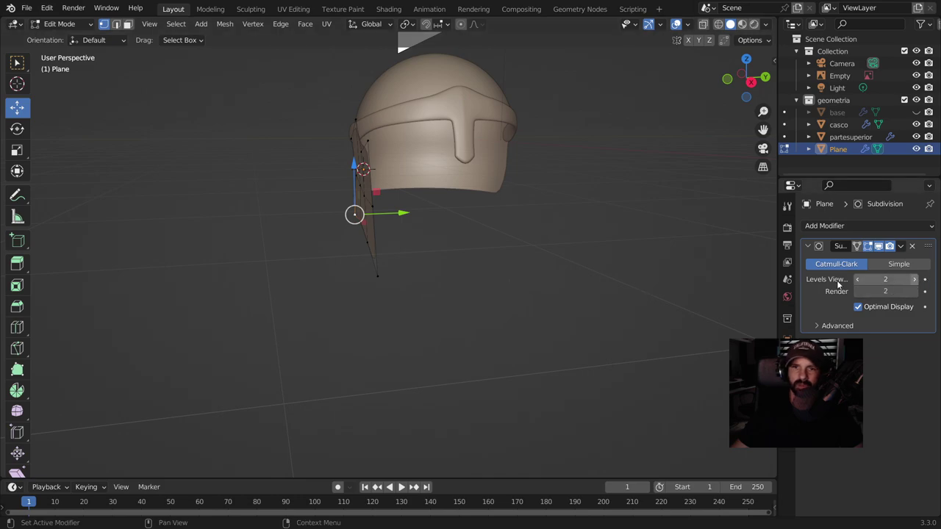
pyautogui.moveTo(746, 77); pyautogui.dragTo(724, 88)
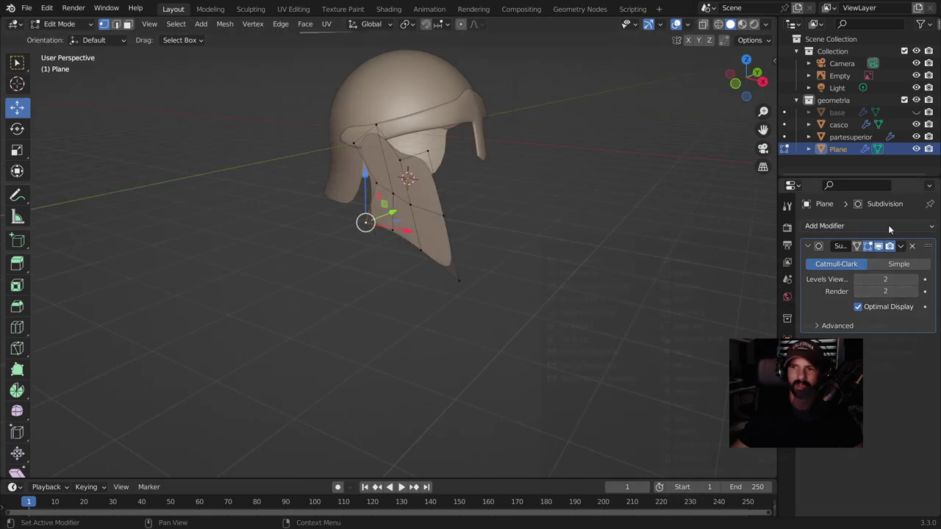
pyautogui.click(888, 227)
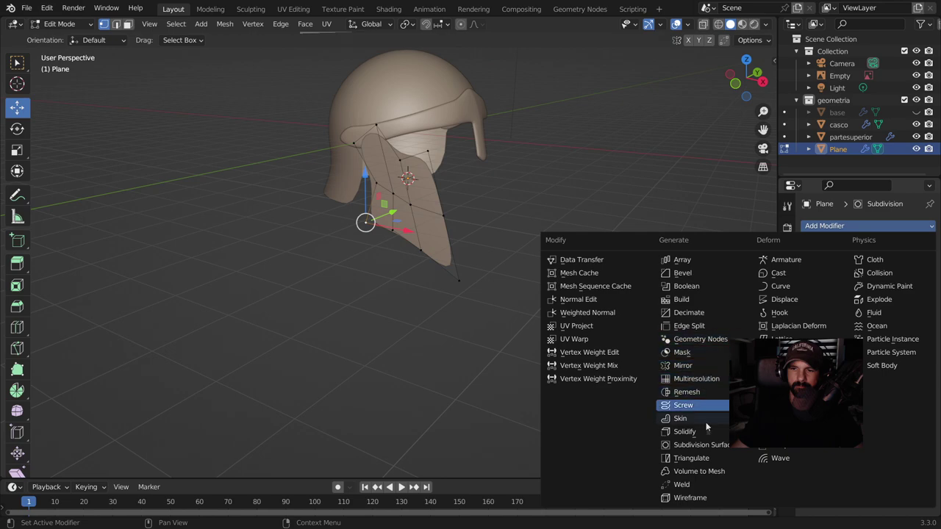
pyautogui.click(705, 364)
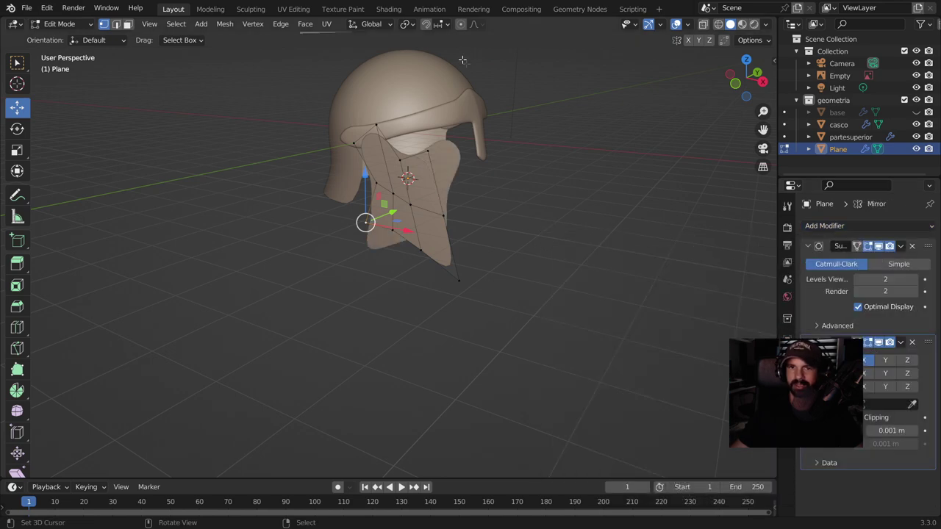
pyautogui.moveTo(601, 211); pyautogui.dragTo(507, 234, button='middle')
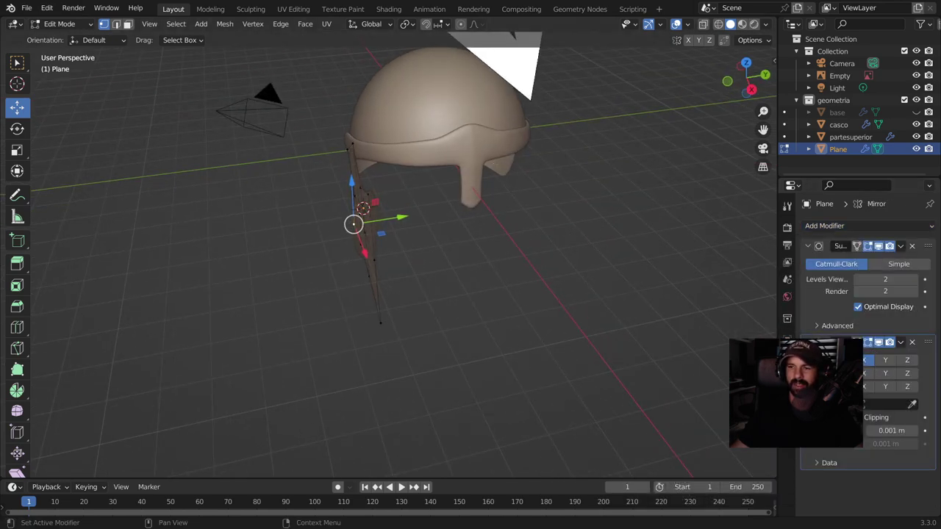
pyautogui.click(912, 405)
pyautogui.click(514, 114)
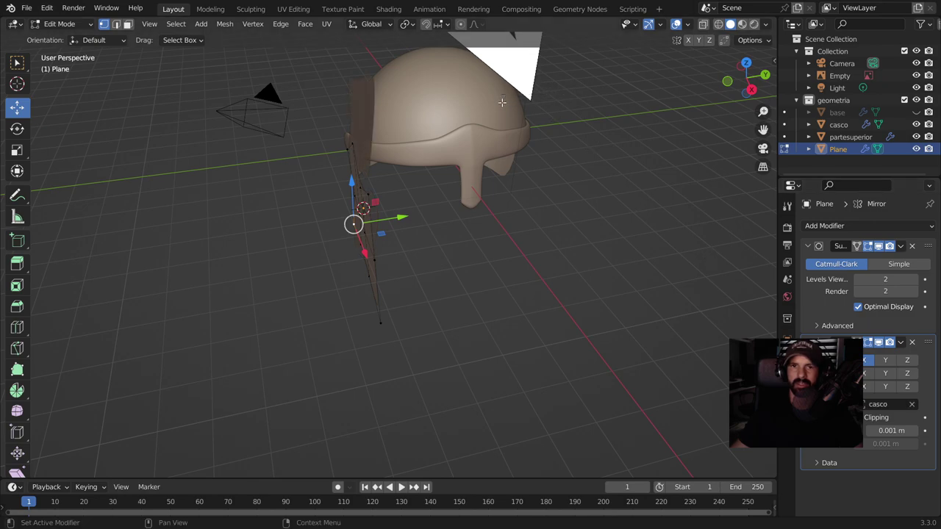
pyautogui.click(907, 360)
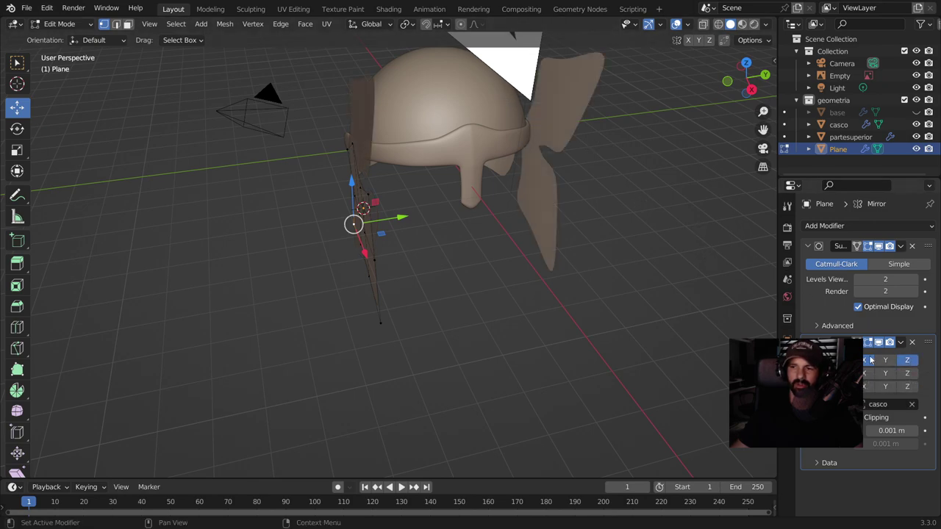
pyautogui.click(866, 360)
pyautogui.moveTo(515, 250)
pyautogui.mouseDown(button='middle')
pyautogui.moveTo(444, 259)
pyautogui.moveTo(470, 230)
pyautogui.mouseUp(button='middle')
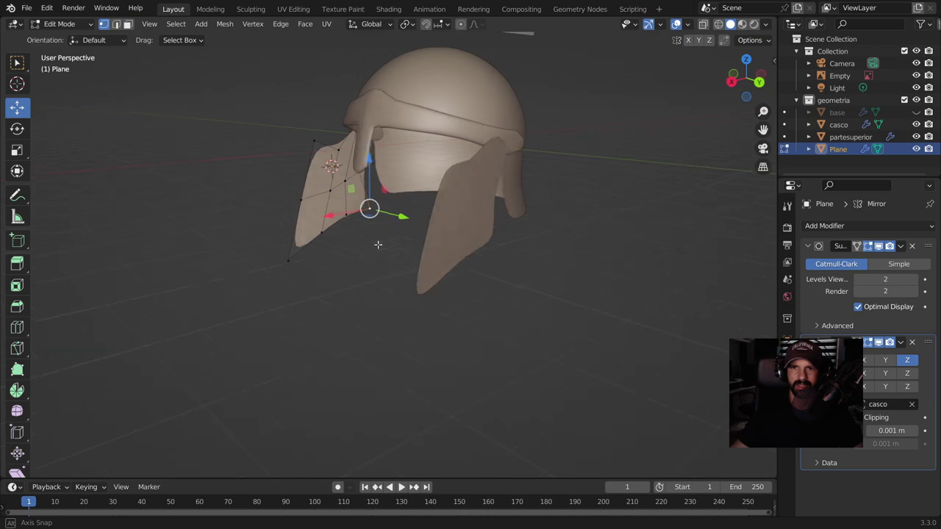
pyautogui.press('KP_7')
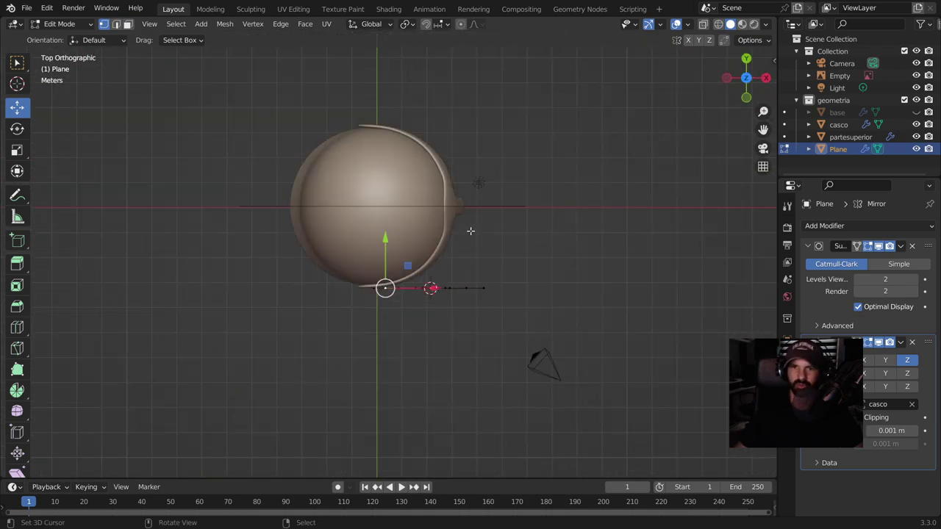
# - In wireframe, snap the cursor to the strip's outer edge, tilt it slightly and move it forward along Y
pyautogui.click(718, 24)
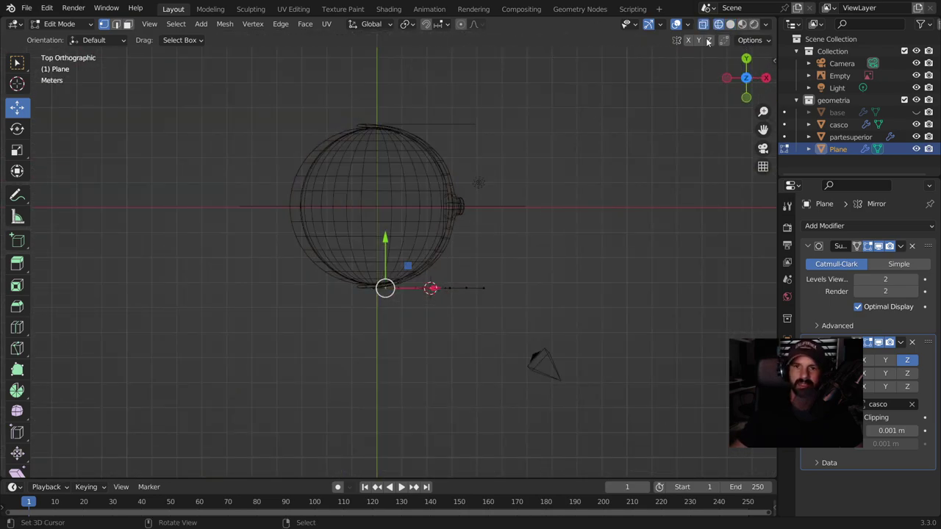
pyautogui.moveTo(333, 332); pyautogui.dragTo(590, 283)
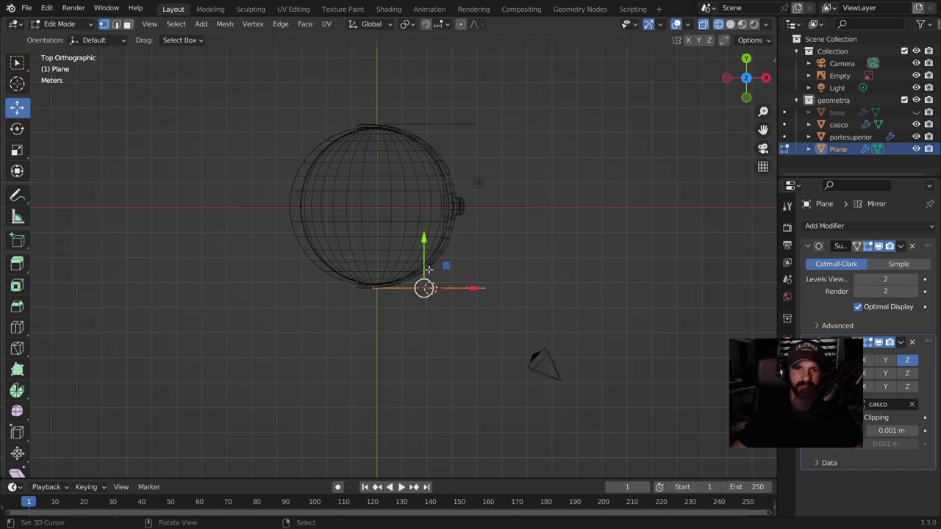
pyautogui.moveTo(429, 269); pyautogui.dragTo(429, 266)
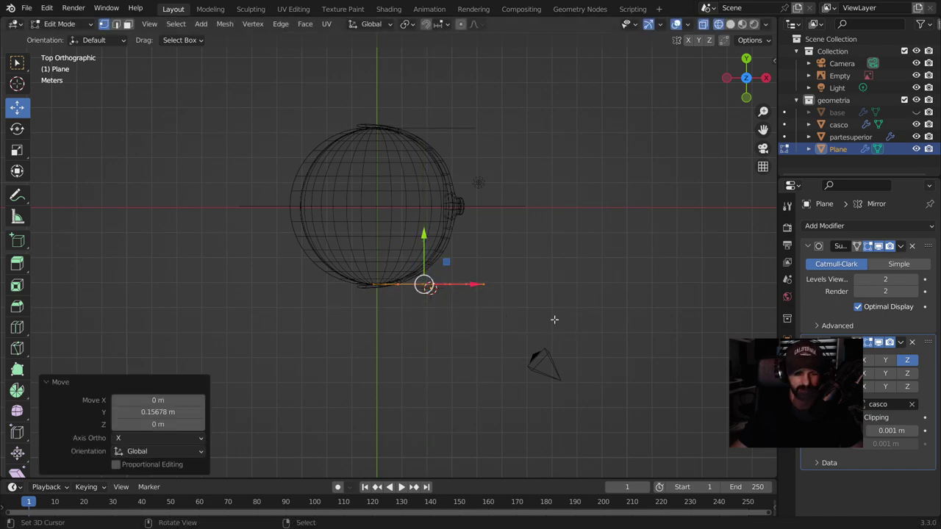
pyautogui.press('shift')
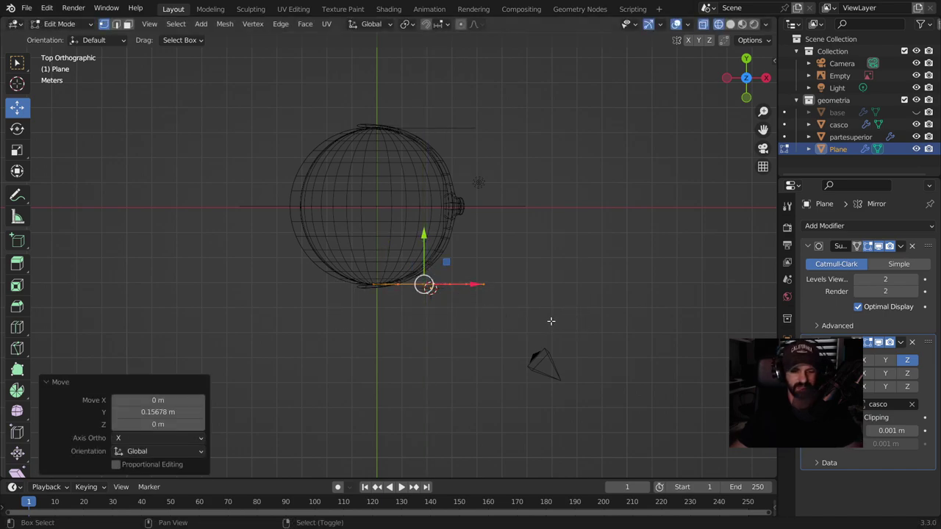
pyautogui.hotkey('shift', 'a')
pyautogui.press('shift')
pyautogui.hotkey('shift', 's')
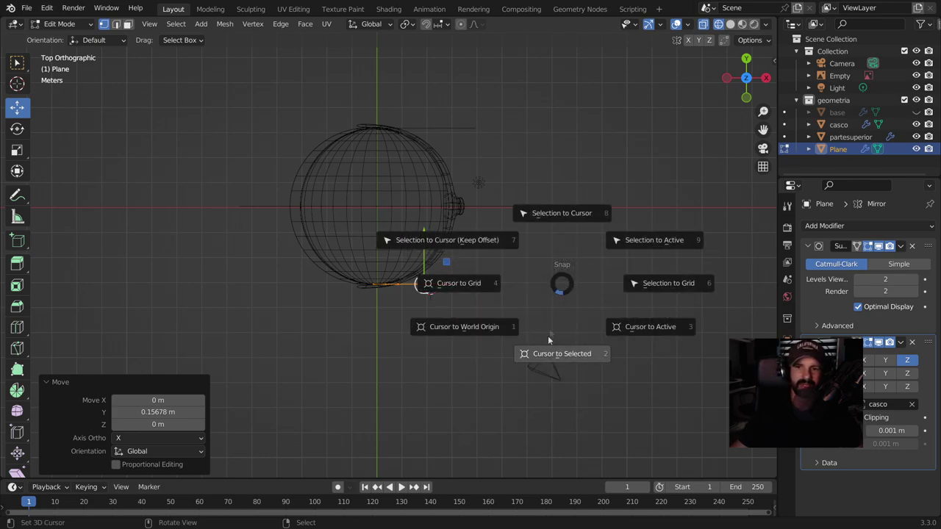
pyautogui.click(548, 351)
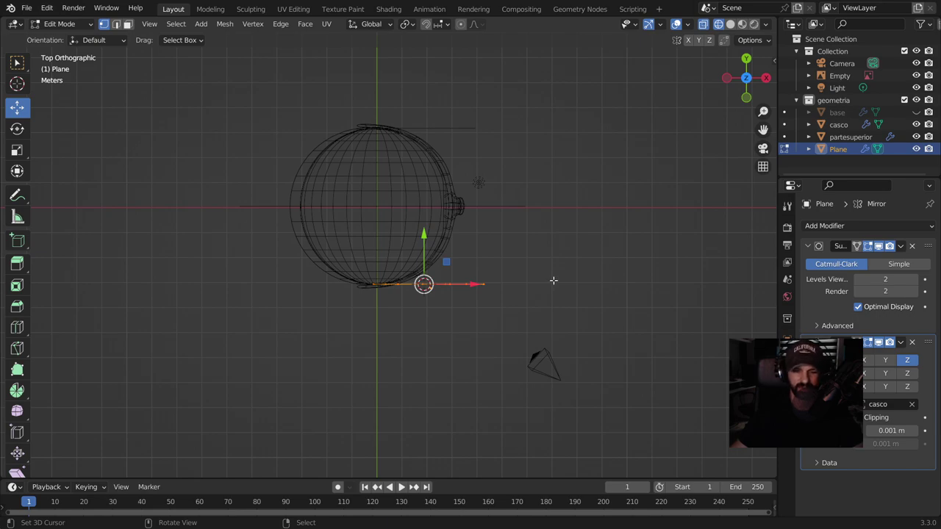
pyautogui.press('r')
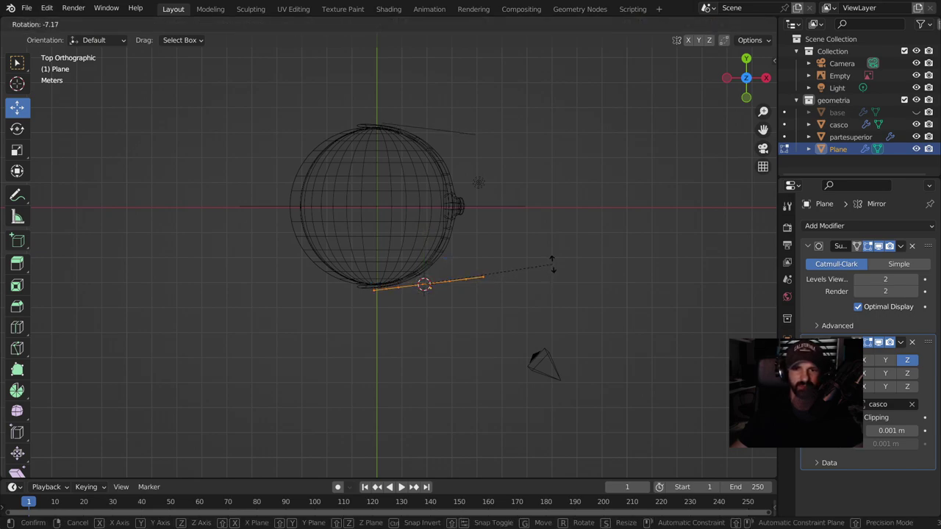
pyautogui.click(552, 265)
pyautogui.moveTo(426, 270); pyautogui.dragTo(422, 257)
pyautogui.moveTo(420, 333)
pyautogui.mouseDown(button='middle')
pyautogui.moveTo(313, 195)
pyautogui.moveTo(514, 221)
pyautogui.mouseUp(button='middle')
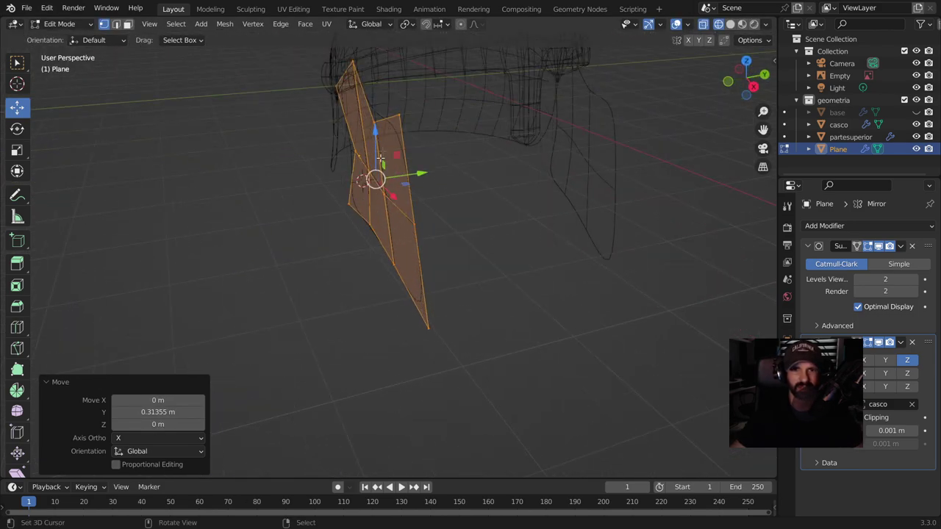
# - Back in solid shading, select the strip's three right-edge vertices and pull them forward along Y from top view
pyautogui.click(730, 24)
pyautogui.moveTo(441, 257)
pyautogui.mouseDown(button='middle')
pyautogui.moveTo(411, 231)
pyautogui.moveTo(497, 295)
pyautogui.moveTo(441, 301)
pyautogui.moveTo(560, 241)
pyautogui.mouseUp(button='middle')
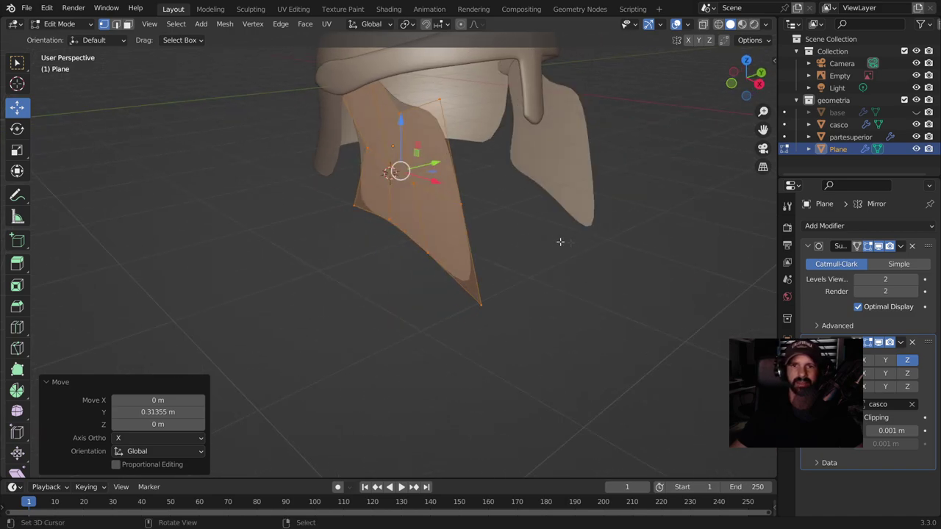
pyautogui.moveTo(492, 241); pyautogui.dragTo(470, 255, button='middle')
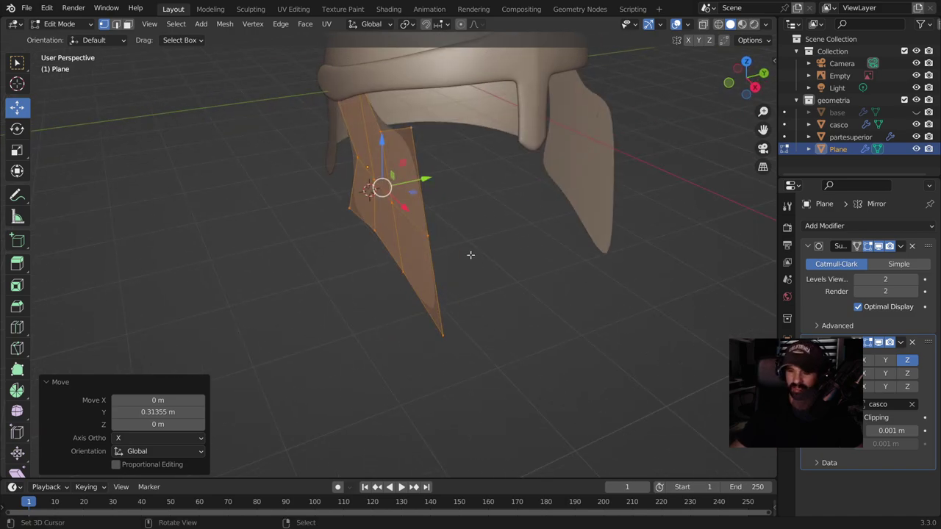
pyautogui.click(412, 129)
pyautogui.keyDown('shift'); pyautogui.click(428, 235); pyautogui.keyUp('shift')
pyautogui.keyDown('shift'); pyautogui.click(443, 334); pyautogui.keyUp('shift')
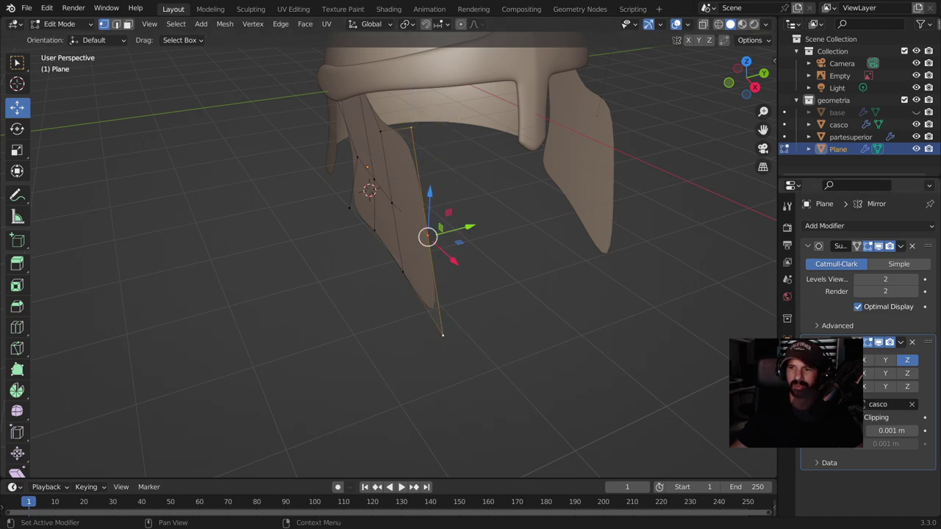
pyautogui.press('KP_Divide')
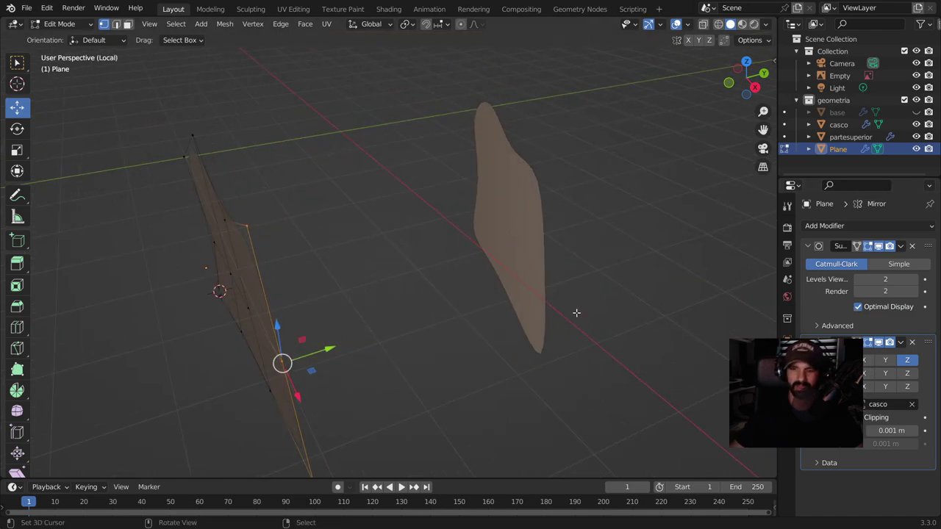
pyautogui.press('KP_Divide')
pyautogui.press('KP_7')
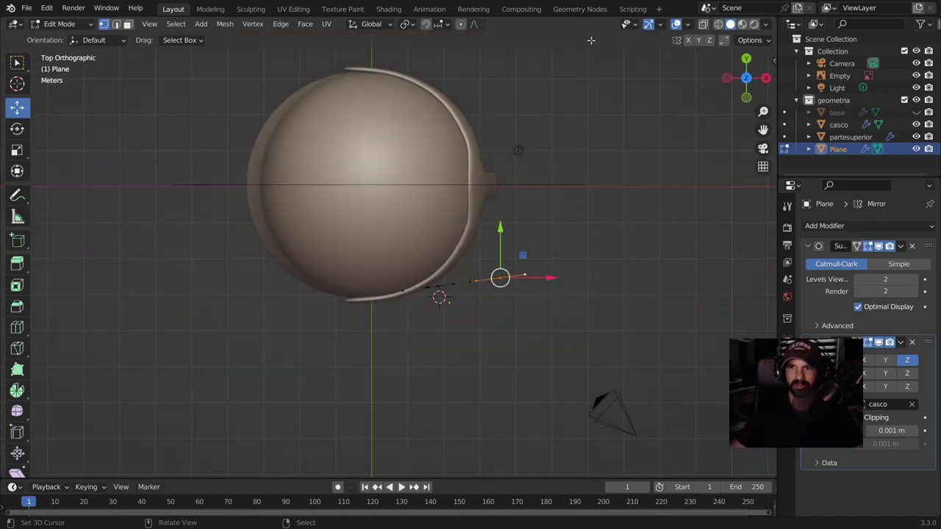
pyautogui.moveTo(499, 251); pyautogui.dragTo(478, 215)
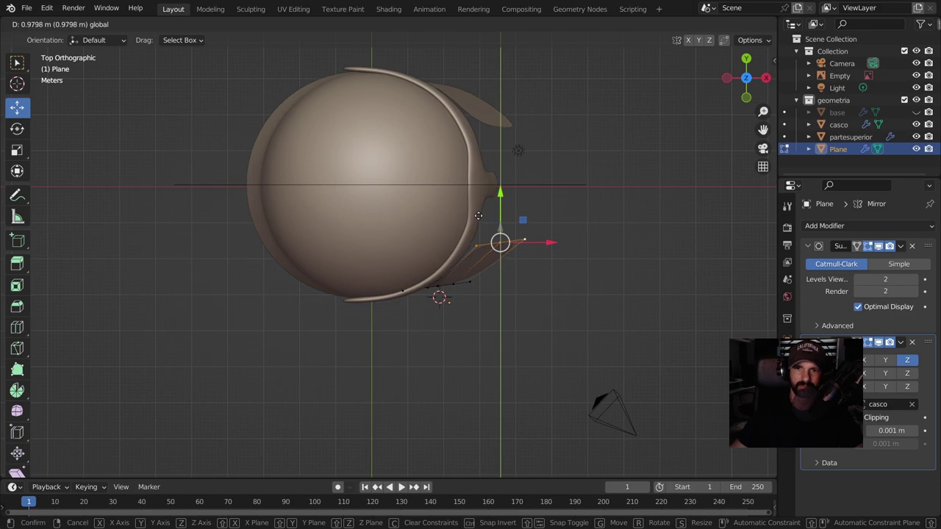
pyautogui.moveTo(477, 216); pyautogui.dragTo(476, 212)
pyautogui.moveTo(477, 211); pyautogui.dragTo(397, 121, button='middle')
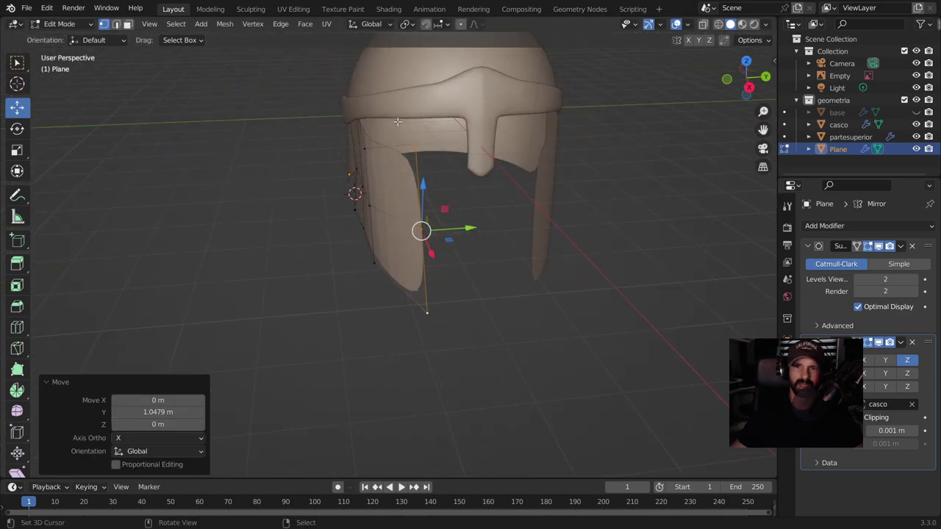
# - Reposition those vertices, then nudge a lower and a higher strip vertex along Y to follow the helmet
pyautogui.press('g')
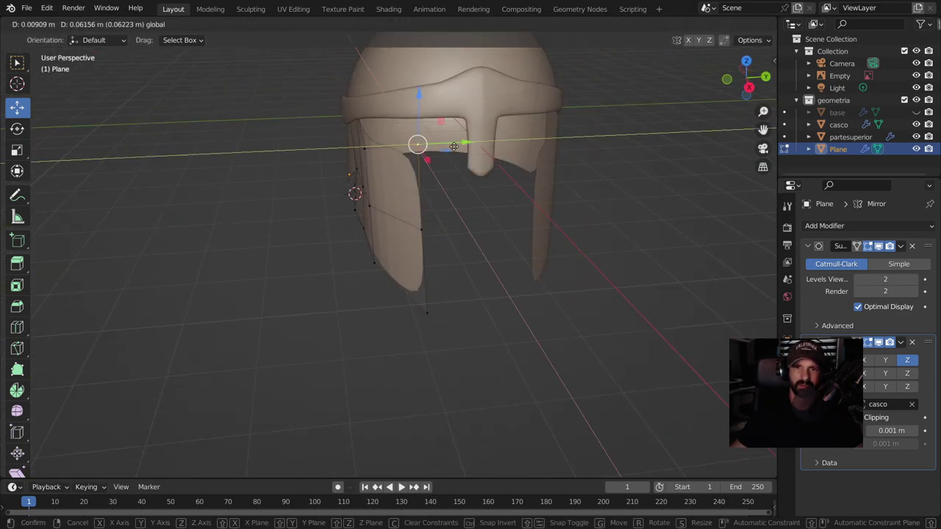
pyautogui.click(459, 148)
pyautogui.click(427, 313)
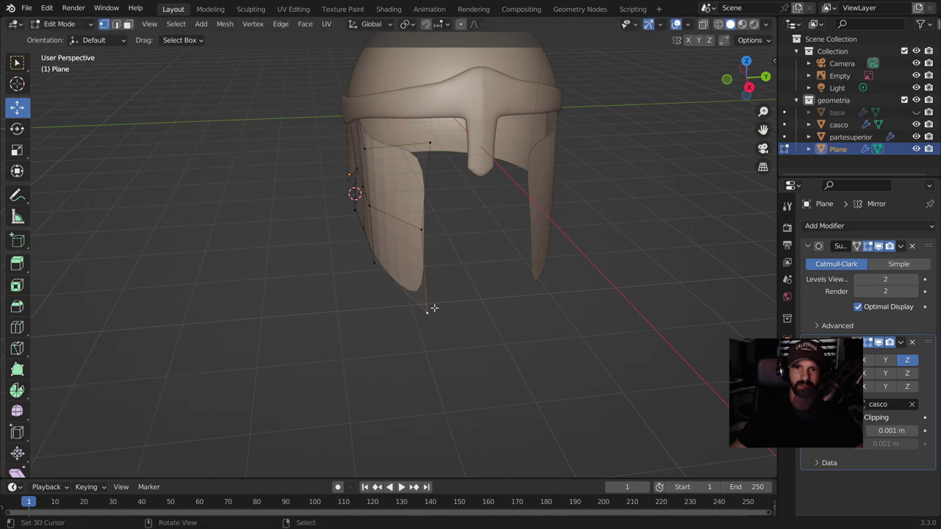
pyautogui.moveTo(475, 311); pyautogui.dragTo(491, 318)
pyautogui.click(422, 228)
pyautogui.moveTo(467, 226); pyautogui.dragTo(507, 220)
pyautogui.moveTo(471, 177)
pyautogui.mouseDown(button='middle')
pyautogui.moveTo(343, 164)
pyautogui.moveTo(374, 211)
pyautogui.moveTo(429, 255)
pyautogui.mouseUp(button='middle')
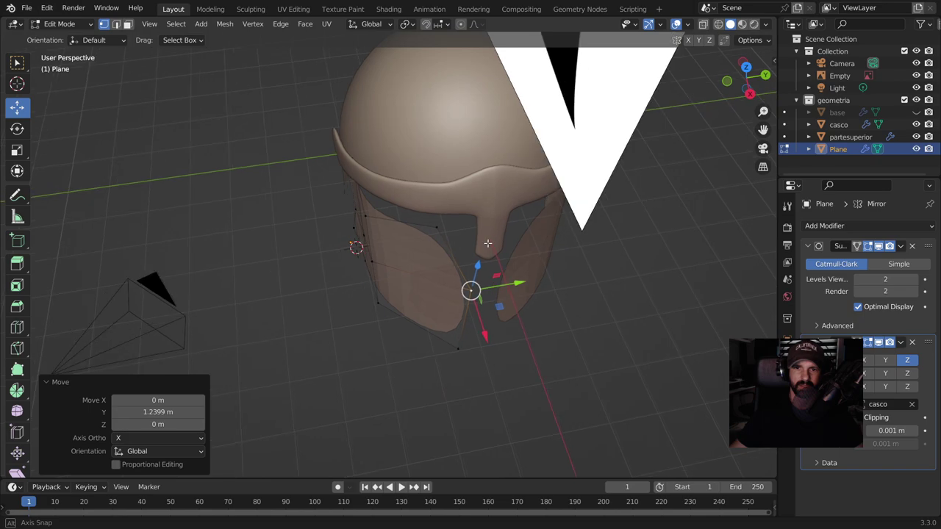
pyautogui.hotkey('ctrl', 'r')
# - Place the new edge loop centred, then push its vertices and the strip's top vertex outward along X
pyautogui.click(423, 253)
pyautogui.rightClick(422, 253)
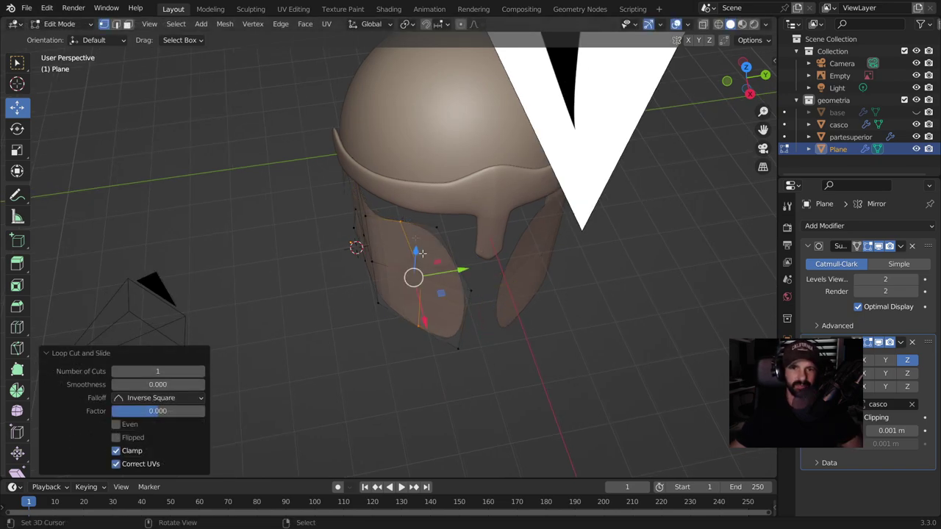
pyautogui.moveTo(422, 253); pyautogui.dragTo(393, 279, button='middle')
pyautogui.click(379, 313)
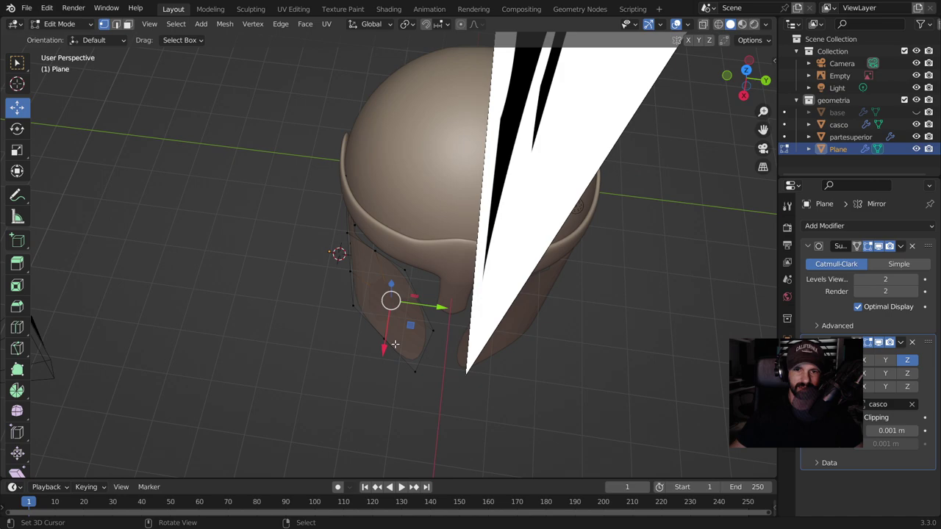
pyautogui.keyDown('shift'); pyautogui.click(375, 251); pyautogui.keyUp('shift')
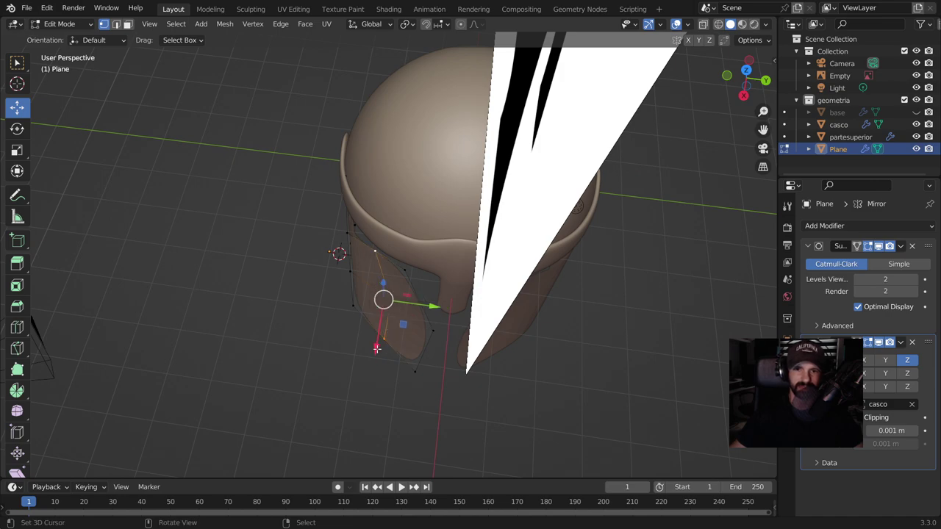
pyautogui.moveTo(377, 348); pyautogui.dragTo(366, 359)
pyautogui.moveTo(366, 358)
pyautogui.mouseDown(button='middle')
pyautogui.moveTo(449, 294)
pyautogui.moveTo(483, 202)
pyautogui.moveTo(571, 252)
pyautogui.moveTo(533, 206)
pyautogui.moveTo(586, 237)
pyautogui.moveTo(485, 281)
pyautogui.mouseUp(button='middle')
# - Nudge another set of strip vertices along X, checking them from top and bottom views
pyautogui.keyDown('shift'); pyautogui.click(484, 282); pyautogui.keyUp('shift')
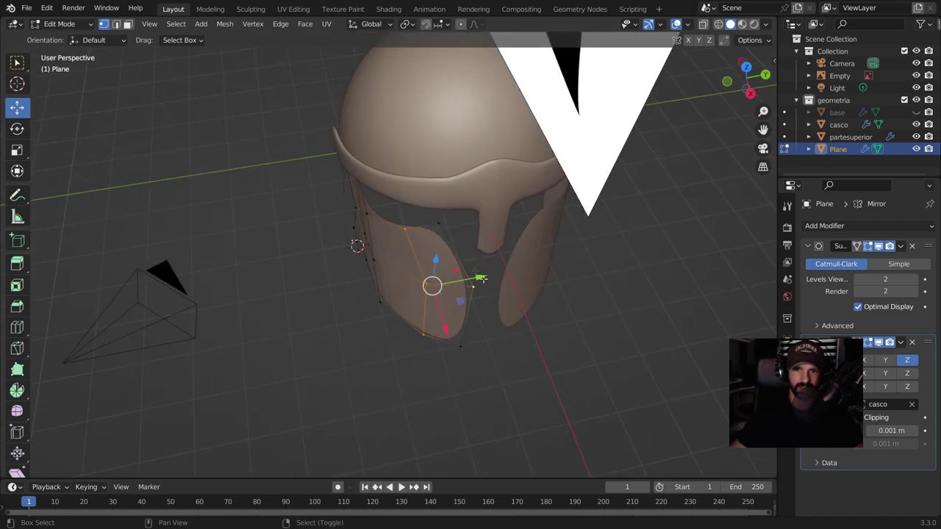
pyautogui.moveTo(471, 344)
pyautogui.mouseDown(button='middle')
pyautogui.moveTo(504, 332)
pyautogui.moveTo(490, 176)
pyautogui.moveTo(466, 147)
pyautogui.mouseUp(button='middle')
pyautogui.moveTo(403, 112); pyautogui.dragTo(405, 103)
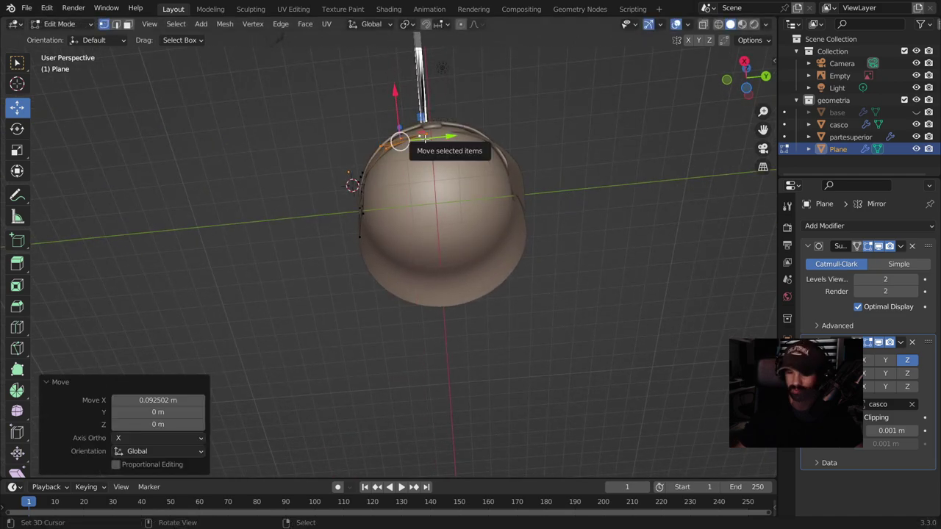
pyautogui.press('KP_7')
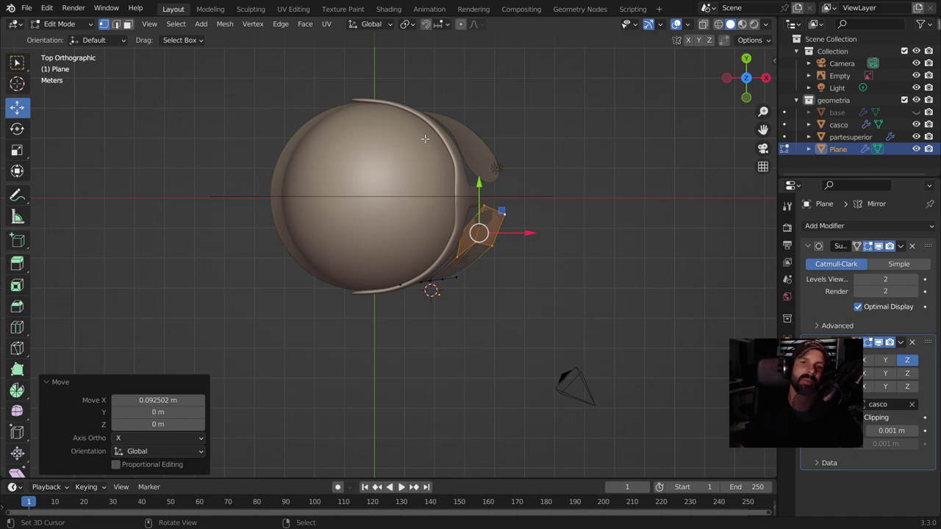
pyautogui.press('ctrl+KP_7')
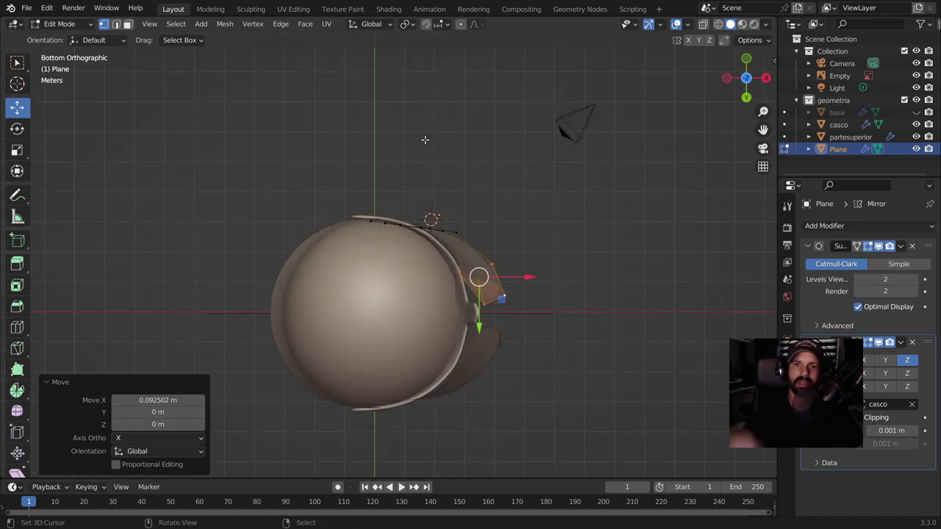
pyautogui.scroll(1, 404, 180)
pyautogui.scroll(2, 397, 195)
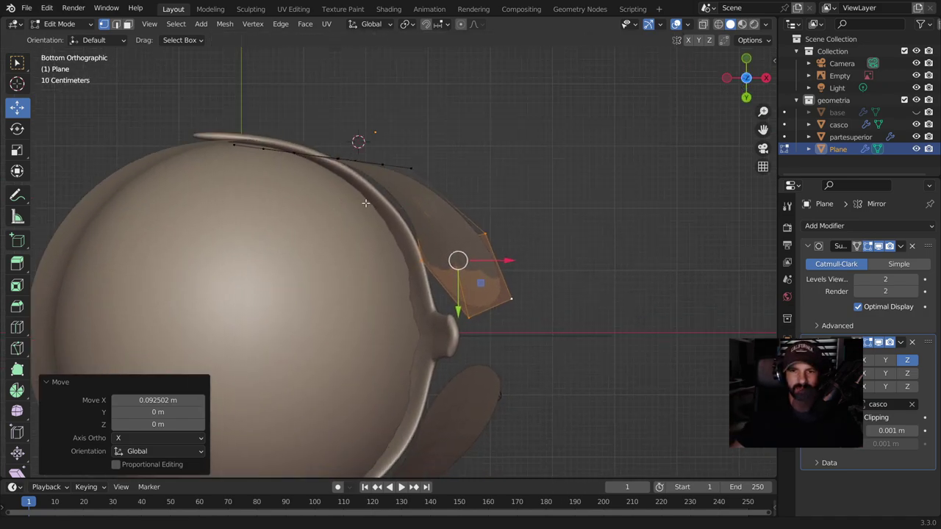
pyautogui.scroll(2, 387, 213)
pyautogui.moveTo(488, 252); pyautogui.dragTo(481, 253)
pyautogui.scroll(-3, 535, 263)
pyautogui.moveTo(535, 262)
pyautogui.mouseDown(button='middle')
pyautogui.moveTo(390, 320)
pyautogui.moveTo(385, 212)
pyautogui.moveTo(441, 168)
pyautogui.moveTo(530, 140)
pyautogui.moveTo(618, 77)
pyautogui.moveTo(454, 189)
pyautogui.moveTo(359, 305)
pyautogui.moveTo(369, 267)
pyautogui.mouseUp(button='middle')
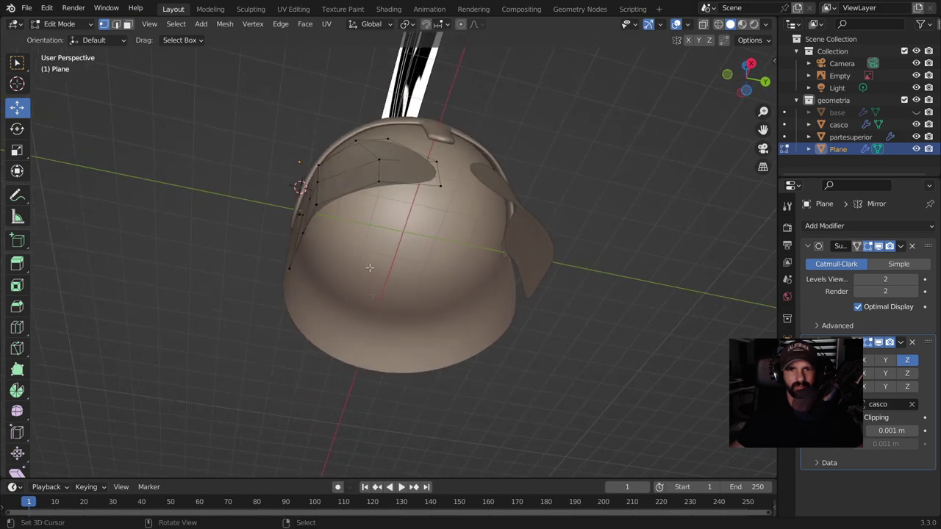
# - Slide a cheek-plate vertex along its edge and adjust it along X
pyautogui.hotkey('shift', 'v')
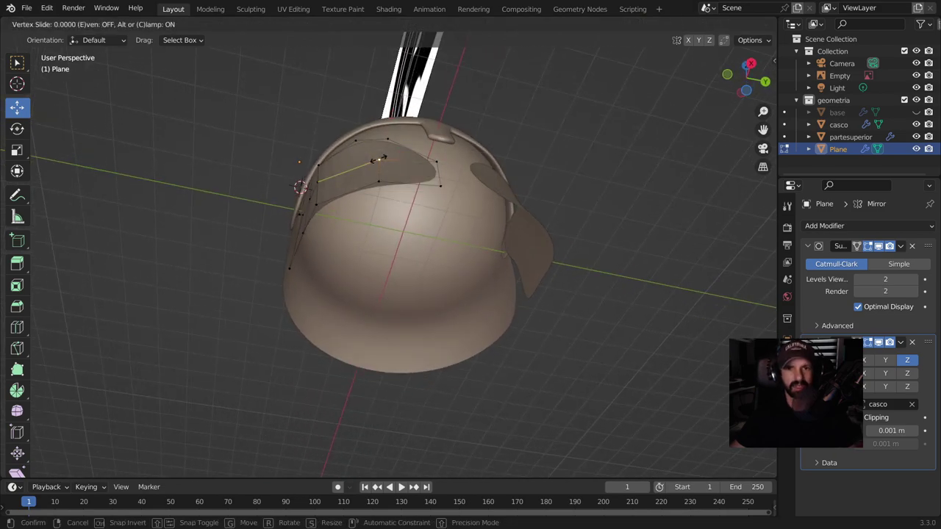
pyautogui.click(373, 159)
pyautogui.moveTo(372, 160); pyautogui.dragTo(420, 196, button='middle')
pyautogui.press('g')
pyautogui.press('x')
pyautogui.click(319, 315)
pyautogui.moveTo(319, 315)
pyautogui.mouseDown(button='middle')
pyautogui.moveTo(294, 315)
pyautogui.moveTo(410, 344)
pyautogui.moveTo(478, 338)
pyautogui.moveTo(441, 250)
pyautogui.moveTo(415, 245)
pyautogui.mouseUp(button='middle')
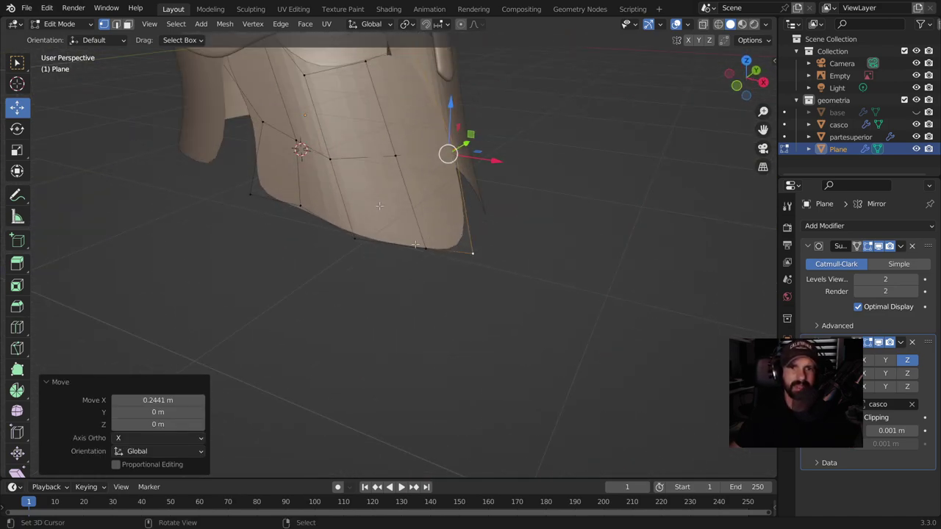
# - Select an edge near the strip's top and slide it along the strip
pyautogui.click(305, 76)
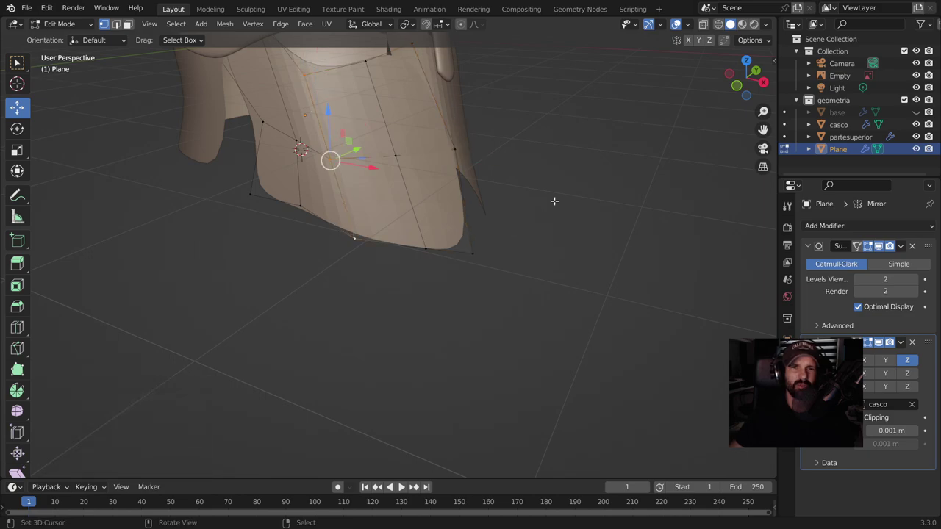
pyautogui.scroll(-3, 554, 201)
pyautogui.moveTo(555, 201); pyautogui.dragTo(491, 215, button='middle')
pyautogui.moveTo(404, 222); pyautogui.dragTo(412, 205, button='middle')
pyautogui.press('g')
pyautogui.press('g')
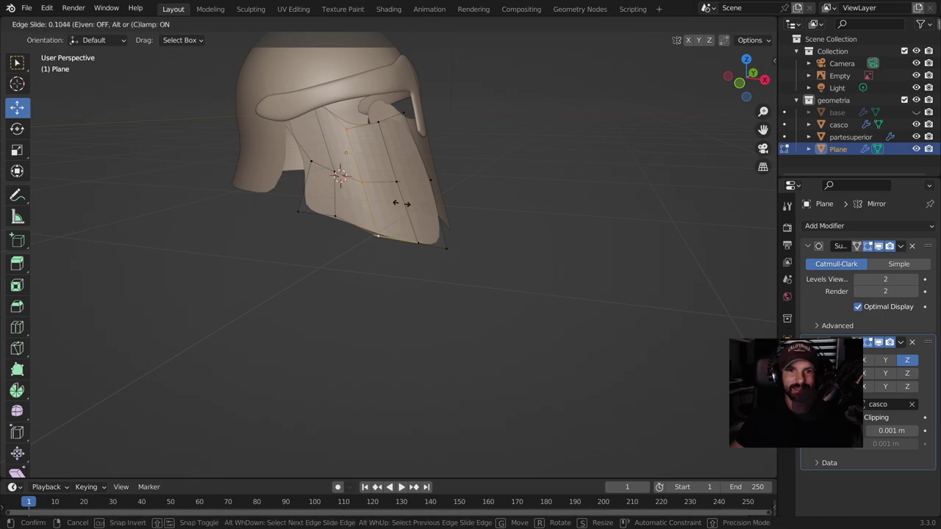
pyautogui.click(408, 201)
pyautogui.moveTo(408, 201); pyautogui.dragTo(496, 186, button='middle')
# - Slide another cheek-plate vertex along its edge, deselect, and collapse the Mirror modifier panel
pyautogui.click(361, 129)
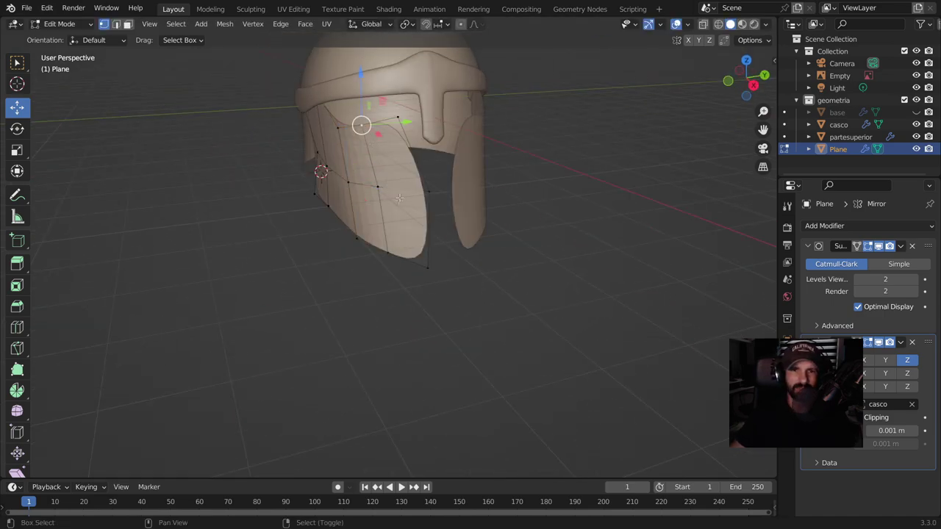
pyautogui.press('g')
pyautogui.press('g')
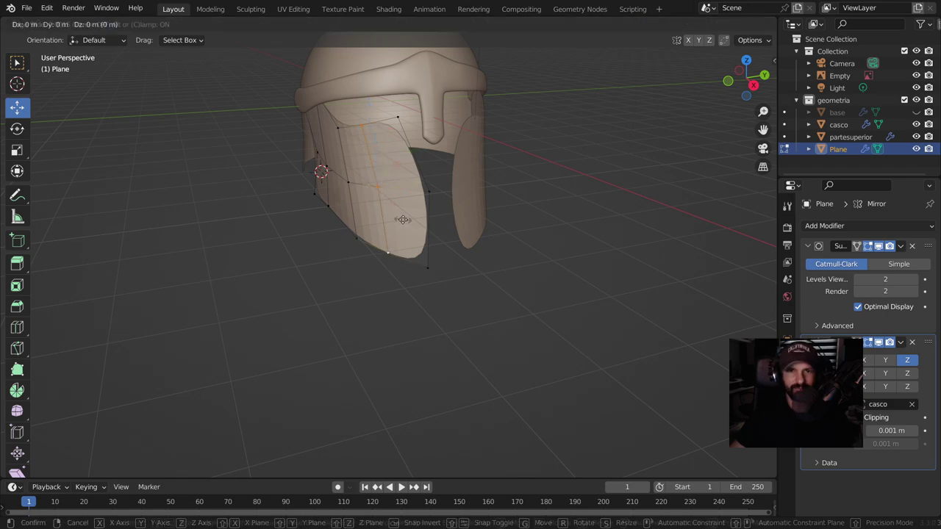
pyautogui.click(410, 217)
pyautogui.click(626, 227)
pyautogui.moveTo(625, 227)
pyautogui.mouseDown(button='middle')
pyautogui.moveTo(542, 195)
pyautogui.moveTo(489, 198)
pyautogui.moveTo(693, 214)
pyautogui.moveTo(471, 212)
pyautogui.mouseUp(button='middle')
pyautogui.scroll(4, 471, 212)
pyautogui.scroll(-2, 549, 223)
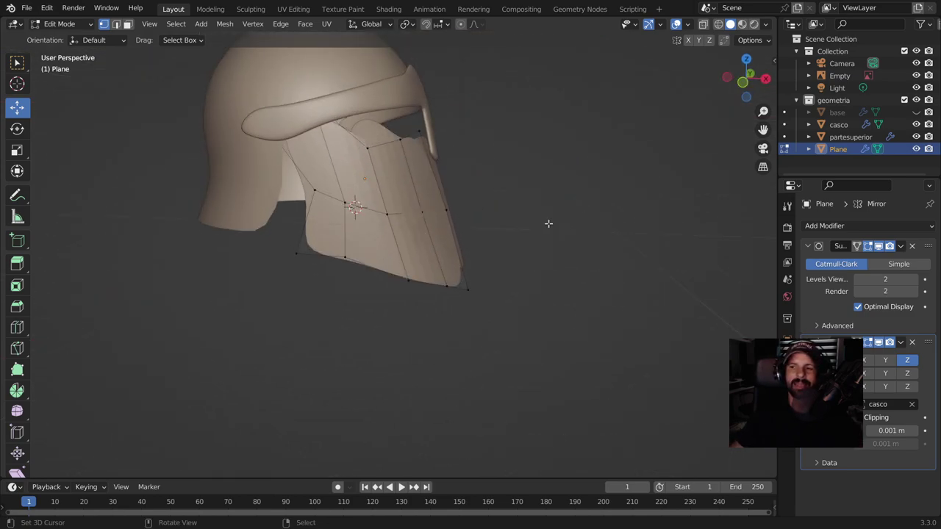
pyautogui.click(814, 338)
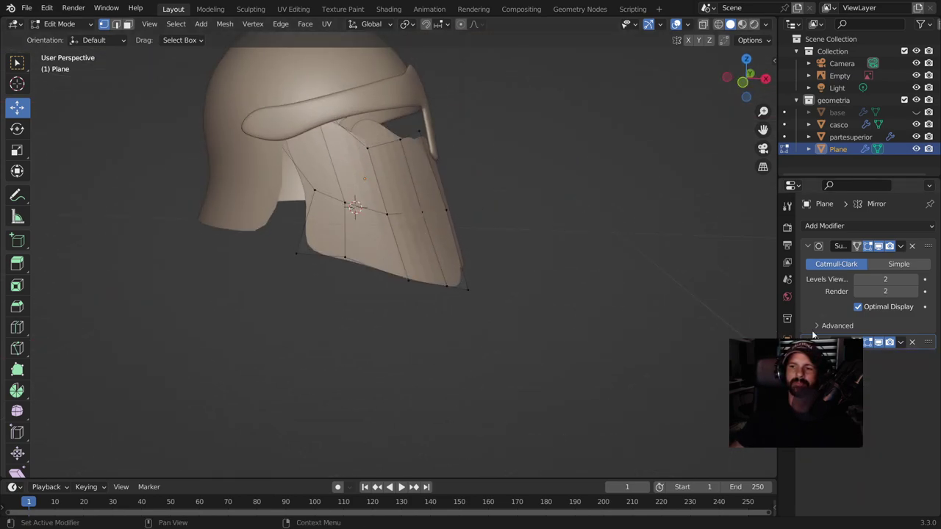
# - Add a Solidify modifier of 0.14 m thickness to the cheek plate, keeping it after Subdivision and Mirror
pyautogui.click(808, 247)
pyautogui.click(820, 227)
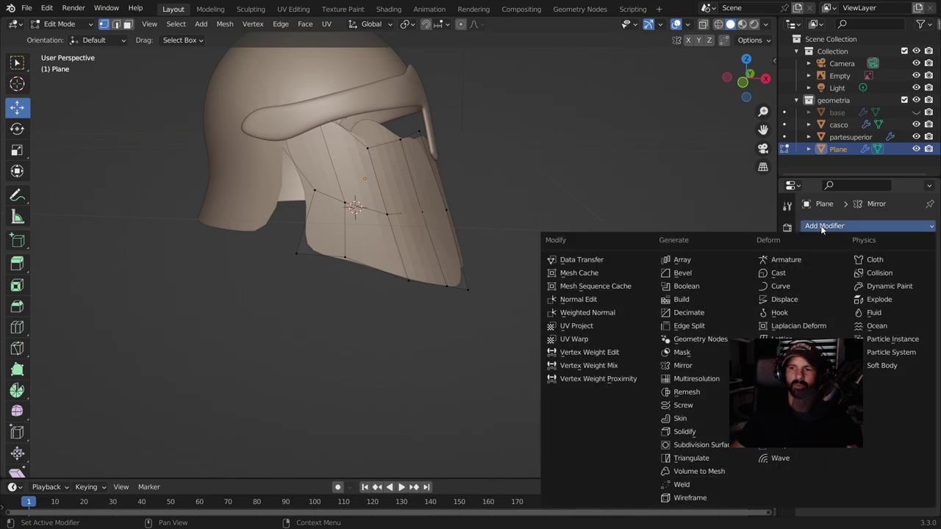
pyautogui.click(686, 433)
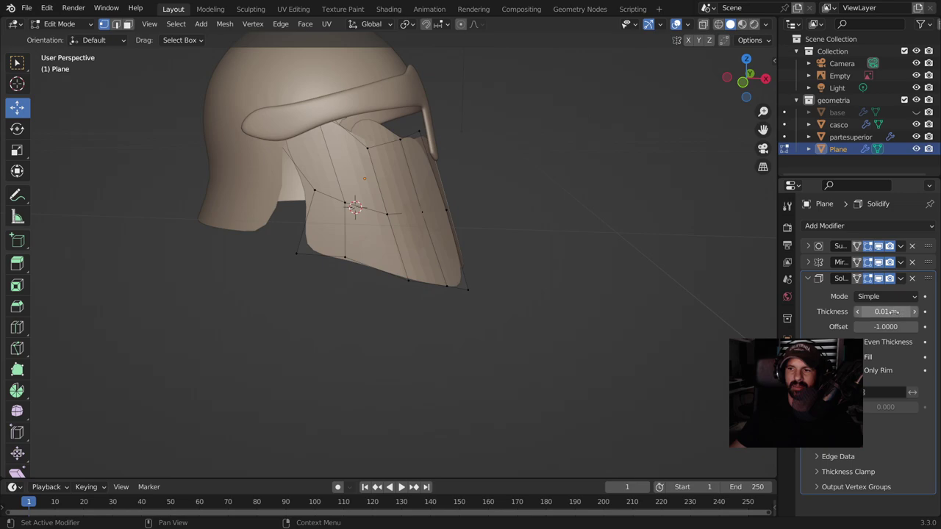
pyautogui.moveTo(481, 258)
pyautogui.mouseDown(button='middle')
pyautogui.moveTo(384, 242)
pyautogui.moveTo(471, 250)
pyautogui.mouseUp(button='middle')
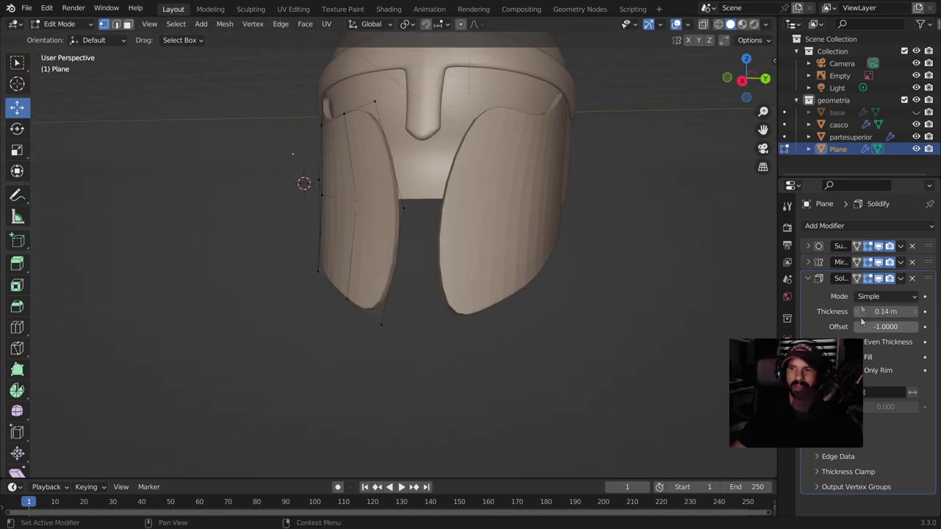
pyautogui.click(809, 280)
pyautogui.moveTo(929, 279)
pyautogui.mouseDown()
pyautogui.moveTo(930, 247)
pyautogui.moveTo(931, 287)
pyautogui.mouseUp()
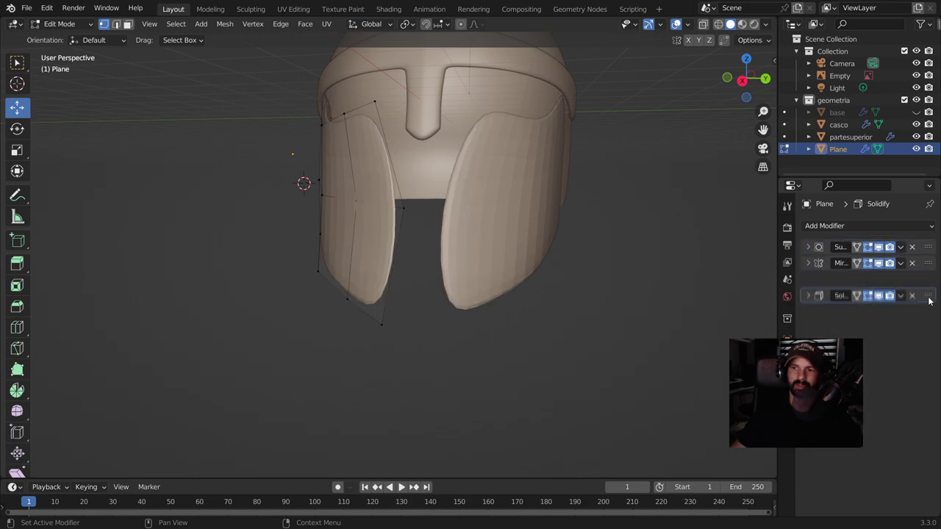
pyautogui.moveTo(408, 230)
pyautogui.mouseDown(button='middle')
pyautogui.moveTo(468, 245)
pyautogui.moveTo(358, 145)
pyautogui.mouseUp(button='middle')
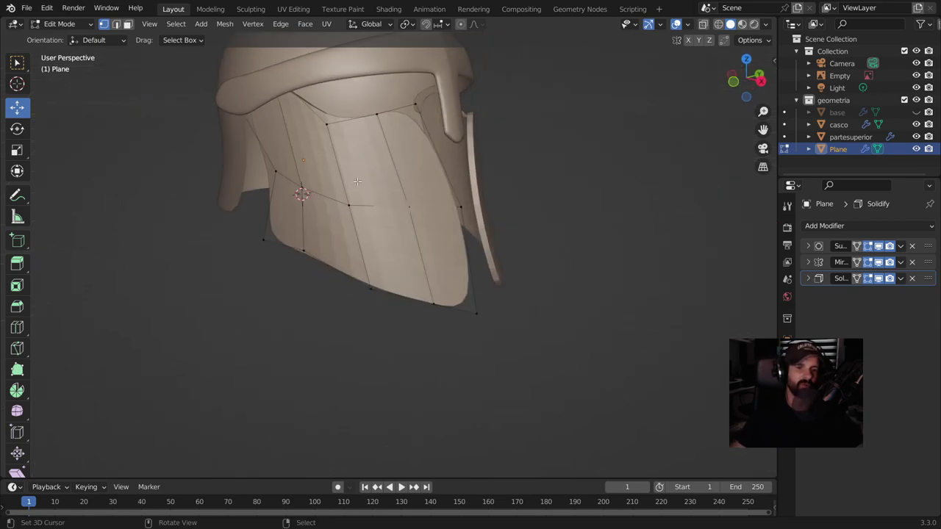
pyautogui.click(59, 24)
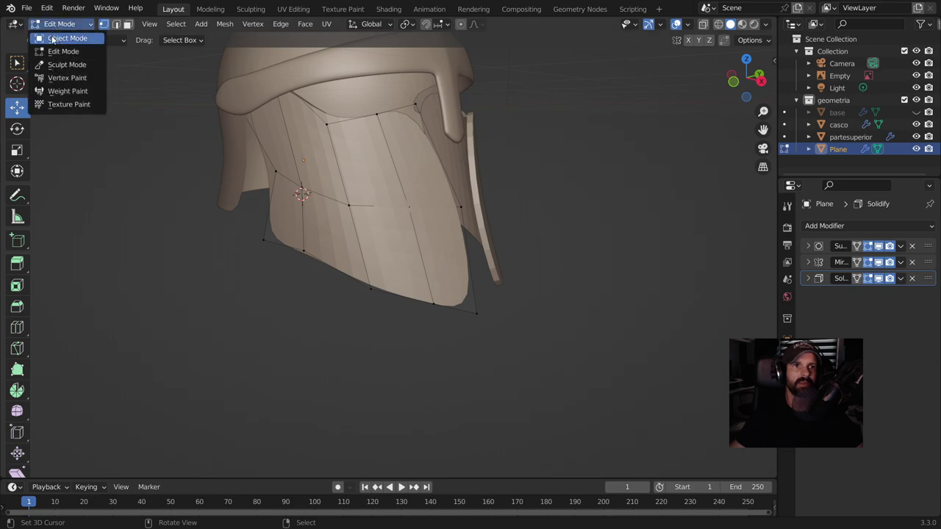
# - In Object Mode, shade the cheek plate smooth and keep Solidify last in the modifier stack
pyautogui.click(53, 38)
pyautogui.rightClick(464, 229)
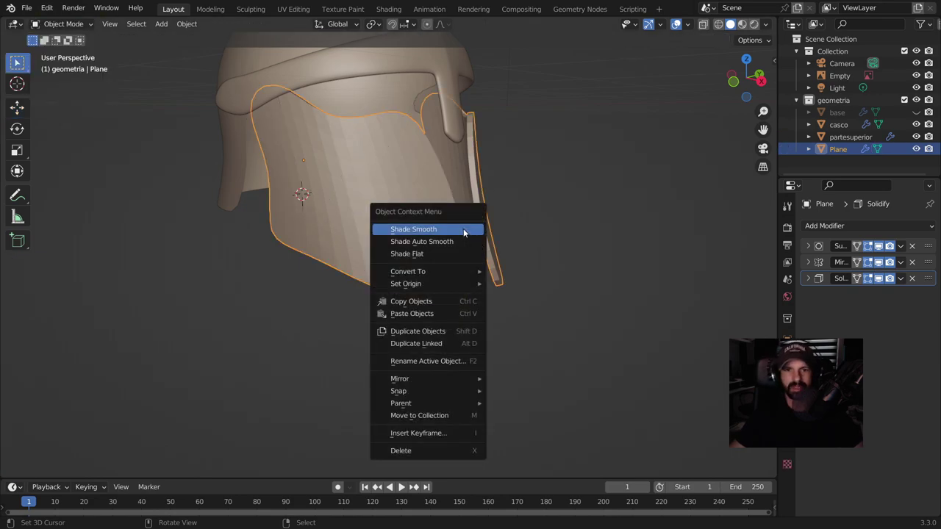
pyautogui.click(463, 229)
pyautogui.moveTo(395, 231); pyautogui.dragTo(306, 228, button='middle')
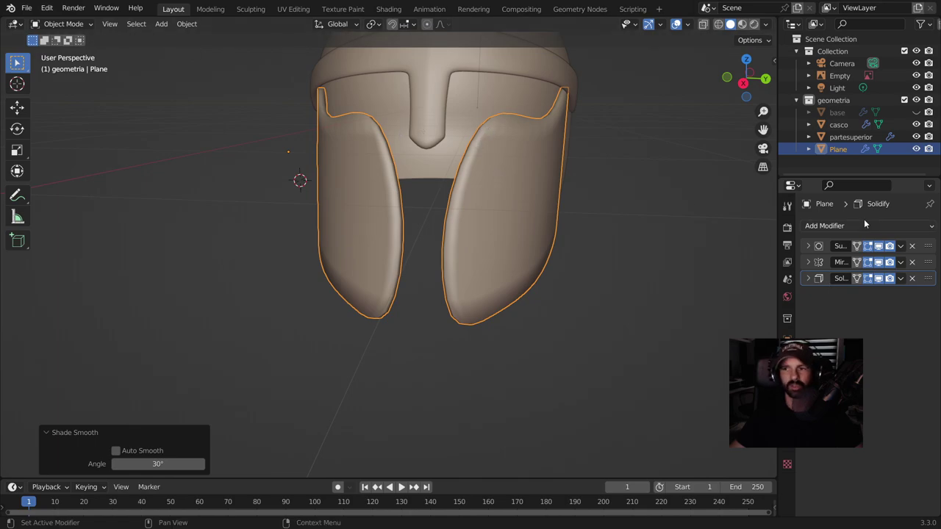
pyautogui.scroll(1, 460, 233)
pyautogui.moveTo(927, 279); pyautogui.dragTo(936, 237)
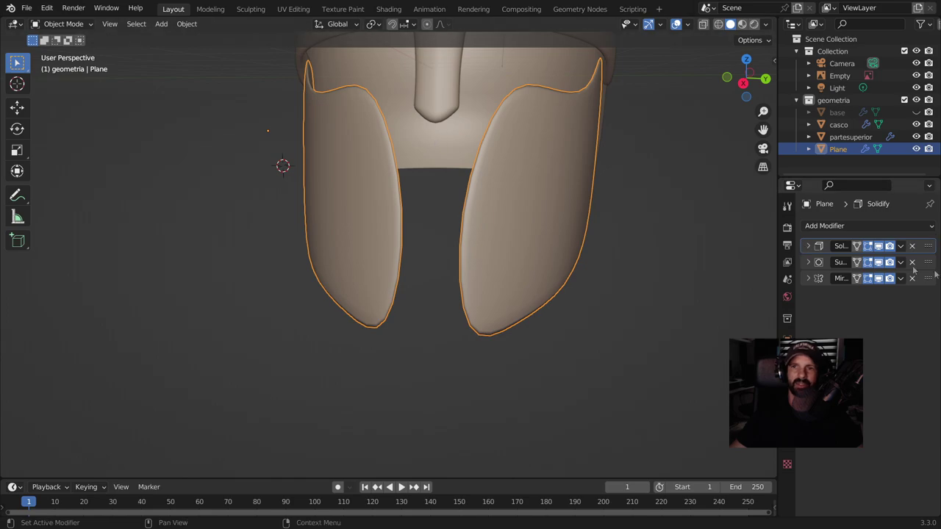
pyautogui.moveTo(931, 248); pyautogui.dragTo(931, 279)
pyautogui.moveTo(410, 211)
pyautogui.mouseDown(button='middle')
pyautogui.moveTo(436, 197)
pyautogui.moveTo(696, 259)
pyautogui.mouseUp(button='middle')
# - In Edit Mode with on-cage display enabled, cut a new edge loop across the lower cheek
pyautogui.press('Tab')
pyautogui.click(857, 279)
pyautogui.moveTo(456, 221)
pyautogui.mouseDown(button='middle')
pyautogui.moveTo(430, 212)
pyautogui.moveTo(546, 235)
pyautogui.moveTo(559, 208)
pyautogui.moveTo(527, 185)
pyautogui.moveTo(260, 130)
pyautogui.moveTo(315, 164)
pyautogui.moveTo(304, 172)
pyautogui.moveTo(340, 212)
pyautogui.moveTo(656, 199)
pyautogui.moveTo(479, 248)
pyautogui.moveTo(350, 258)
pyautogui.mouseUp(button='middle')
pyautogui.scroll(-5, 307, 170)
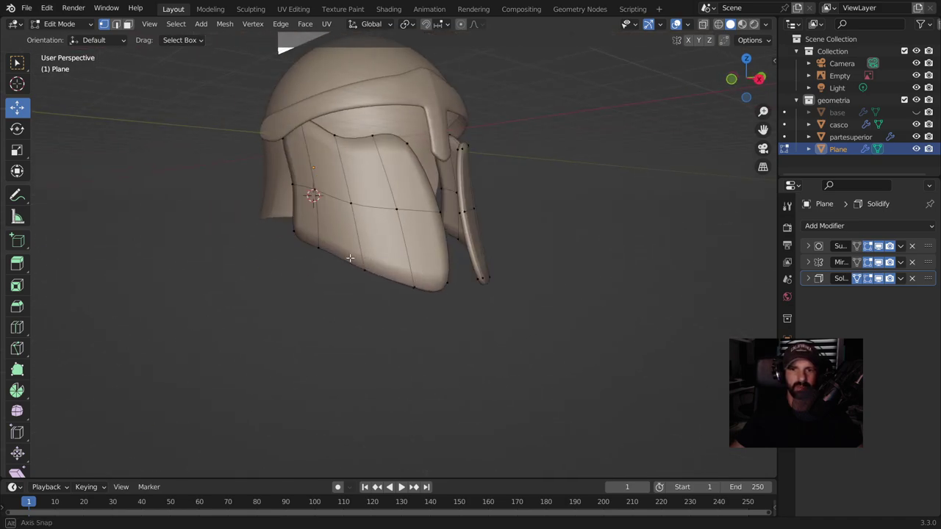
pyautogui.hotkey('ctrl', 'r')
pyautogui.click(356, 244)
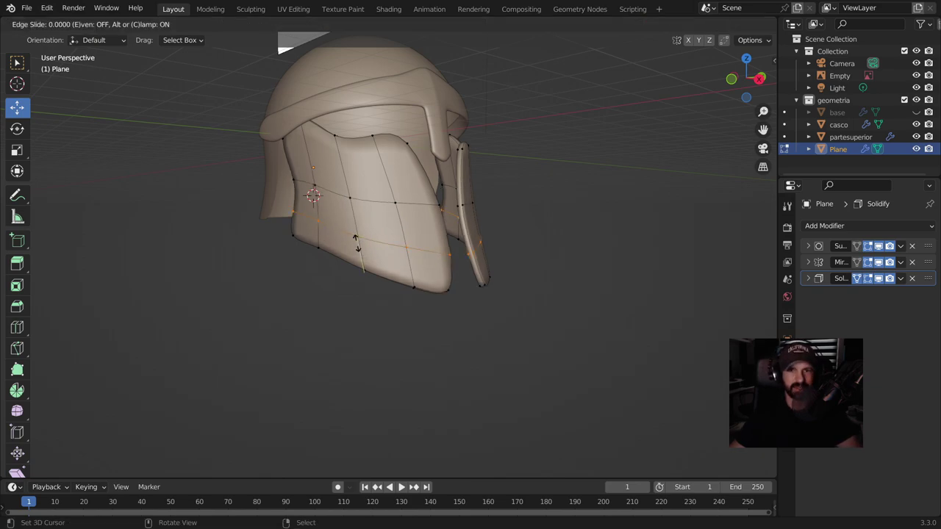
# - Add a vertical edge loop on the cheek guard and a horizontal loop near its top
pyautogui.click(361, 263)
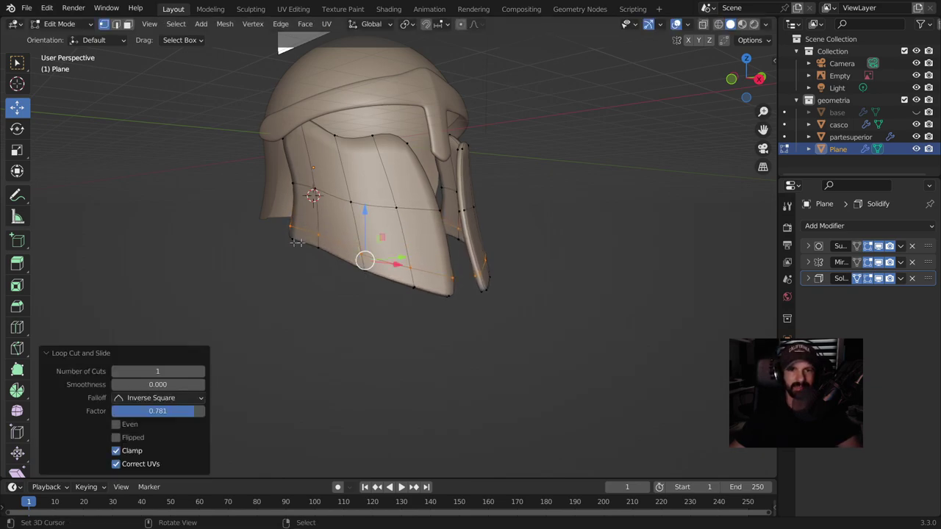
pyautogui.moveTo(448, 273); pyautogui.dragTo(427, 243, button='middle')
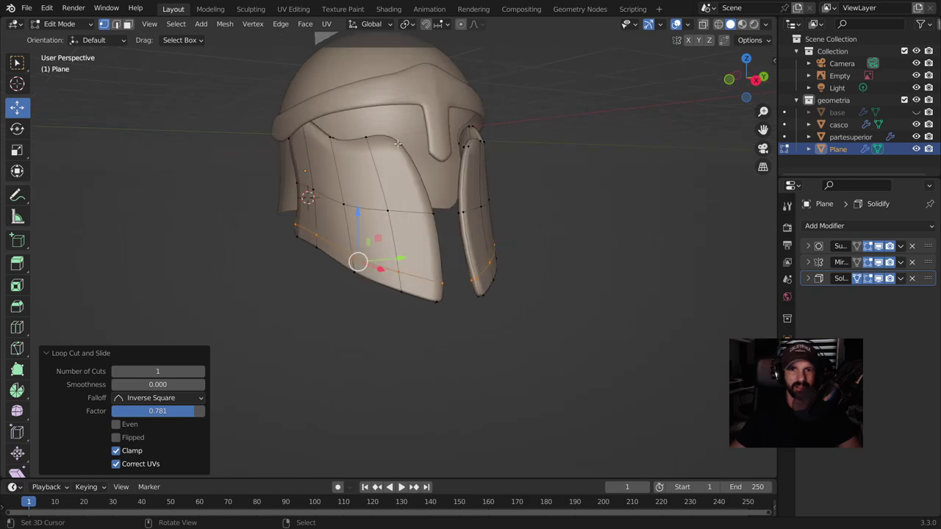
pyautogui.hotkey('ctrl', 'r')
pyautogui.click(389, 150)
pyautogui.click(394, 147)
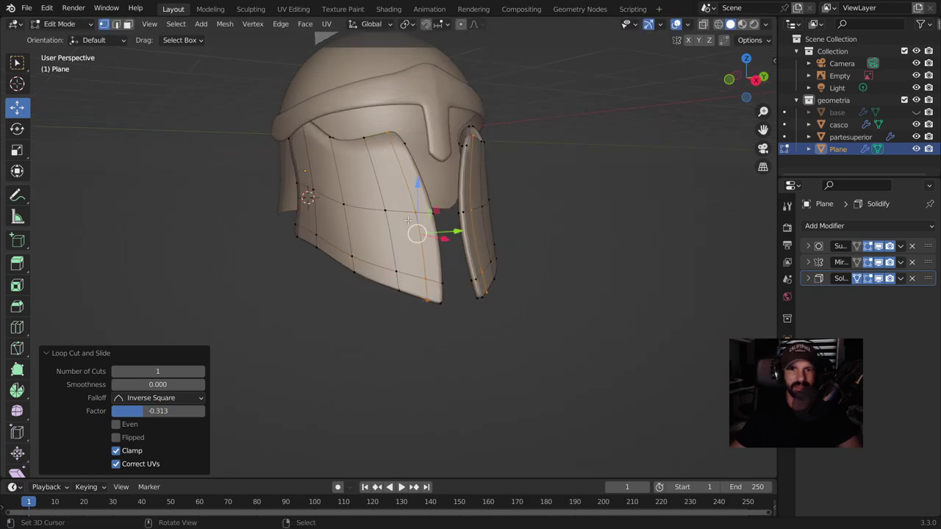
pyautogui.scroll(3, 395, 162)
pyautogui.moveTo(395, 161); pyautogui.dragTo(392, 180, button='middle')
pyautogui.hotkey('ctrl', 'r')
pyautogui.click(367, 167)
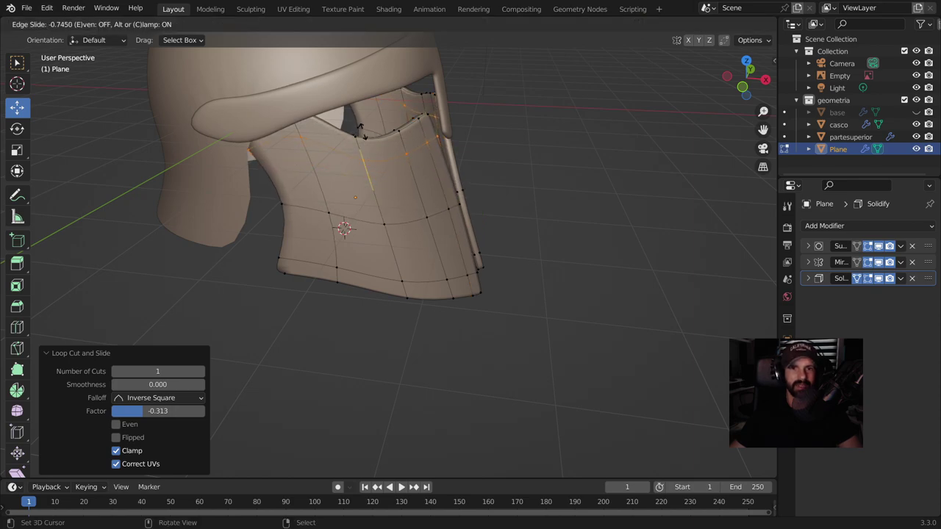
pyautogui.click(361, 132)
pyautogui.scroll(-3, 364, 147)
pyautogui.moveTo(374, 172)
pyautogui.mouseDown(button='middle')
pyautogui.moveTo(468, 317)
pyautogui.moveTo(475, 240)
pyautogui.moveTo(446, 272)
pyautogui.moveTo(526, 268)
pyautogui.moveTo(460, 269)
pyautogui.moveTo(436, 254)
pyautogui.mouseUp(button='middle')
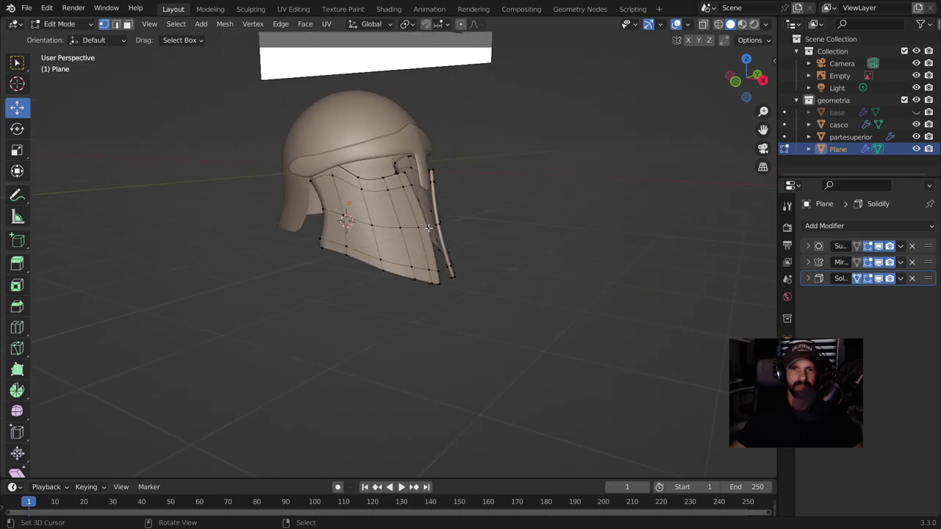
# - Select a shortest path of cheek faces and move them into place
pyautogui.keyDown('ctrl'); pyautogui.keyDown('shift'); pyautogui.click(339, 225); pyautogui.keyUp('shift'); pyautogui.keyUp('ctrl')
pyautogui.moveTo(340, 225)
pyautogui.mouseDown(button='middle')
pyautogui.moveTo(536, 256)
pyautogui.moveTo(451, 218)
pyautogui.mouseUp(button='middle')
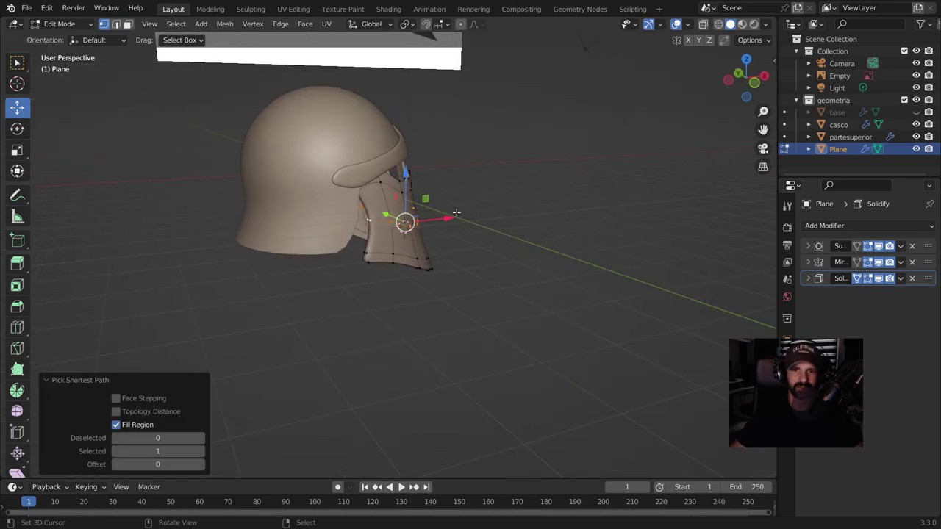
pyautogui.press('g')
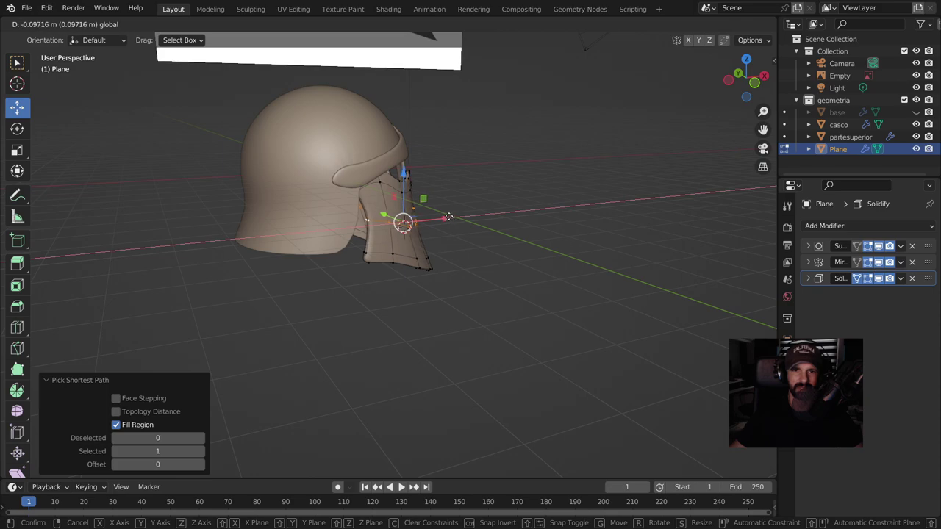
pyautogui.click(450, 217)
pyautogui.moveTo(454, 218); pyautogui.dragTo(363, 277, button='middle')
pyautogui.press('g')
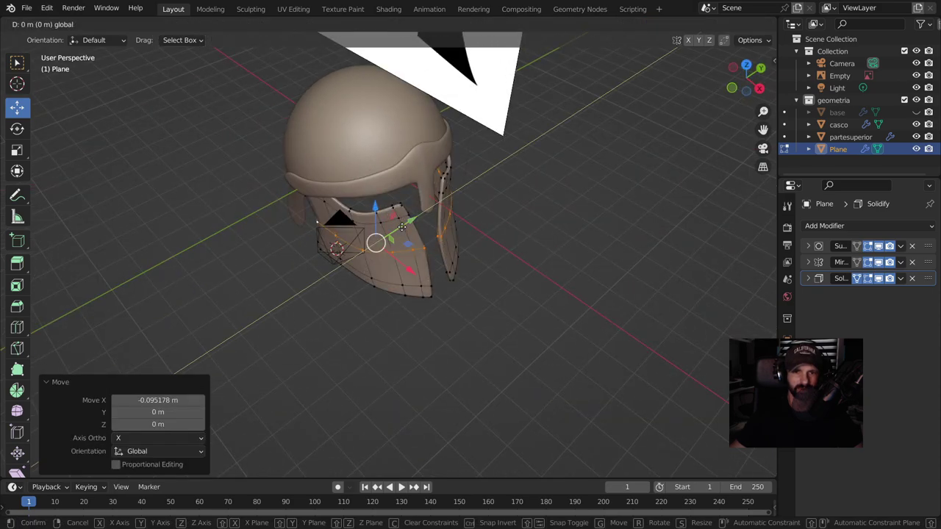
pyautogui.click(404, 224)
pyautogui.moveTo(478, 326)
pyautogui.mouseDown(button='middle')
pyautogui.moveTo(483, 260)
pyautogui.moveTo(375, 211)
pyautogui.moveTo(336, 210)
pyautogui.moveTo(518, 251)
pyautogui.moveTo(371, 223)
pyautogui.mouseUp(button='middle')
# - Leave Edit Mode to inspect the helmet, then resume editing the cheek plate mesh
pyautogui.press('Tab')
pyautogui.scroll(-2, 398, 307)
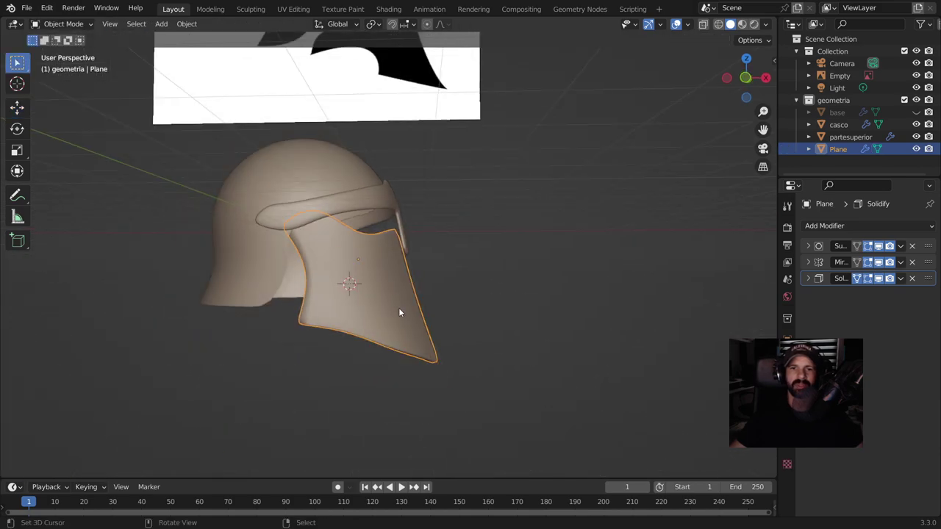
pyautogui.scroll(-2, 393, 307)
pyautogui.scroll(-2, 387, 306)
pyautogui.scroll(2, 400, 263)
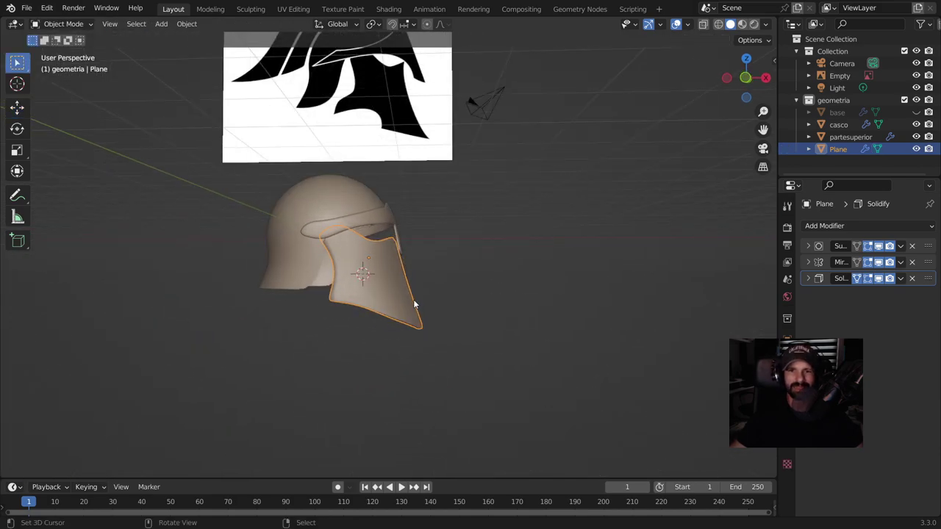
pyautogui.scroll(1, 433, 309)
pyautogui.press('Tab')
# - Shift a vertex on the cheek plate's front edge along X
pyautogui.moveTo(423, 288); pyautogui.dragTo(399, 299, button='middle')
pyautogui.click(409, 288)
pyautogui.moveTo(436, 294); pyautogui.dragTo(461, 283, button='middle')
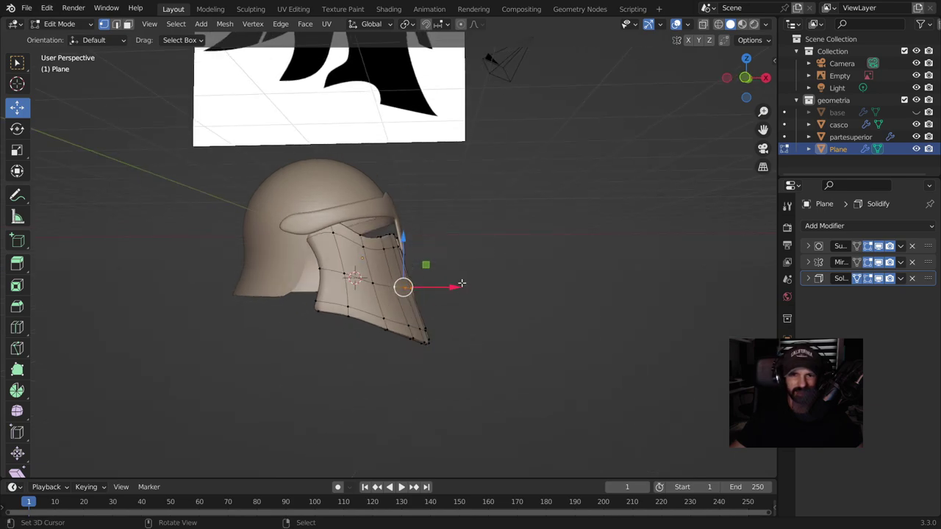
pyautogui.moveTo(454, 287); pyautogui.dragTo(448, 289)
pyautogui.moveTo(448, 288); pyautogui.dragTo(410, 305, button='middle')
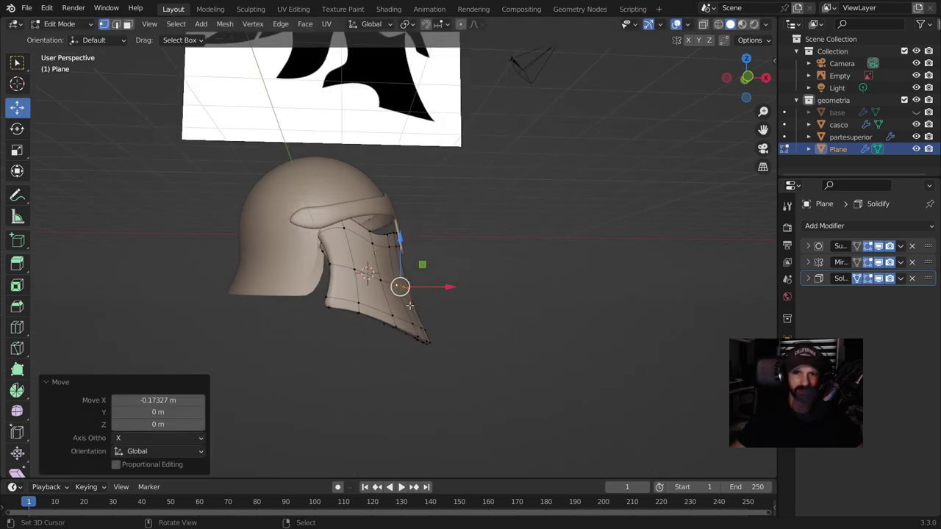
pyautogui.moveTo(473, 364); pyautogui.dragTo(431, 378, button='middle')
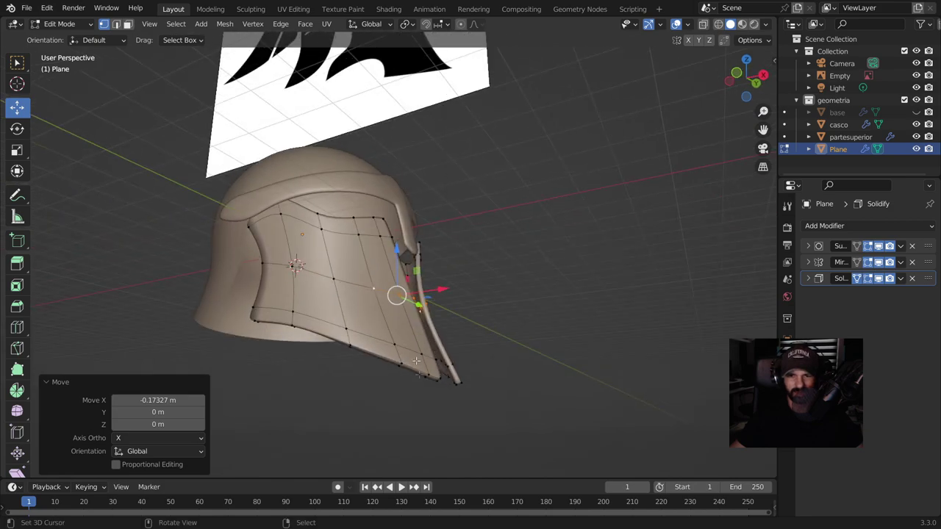
# - Move the plate's bottom front vertex to meet the strip's end, adjusting it along X, Z and Y
pyautogui.click(432, 382)
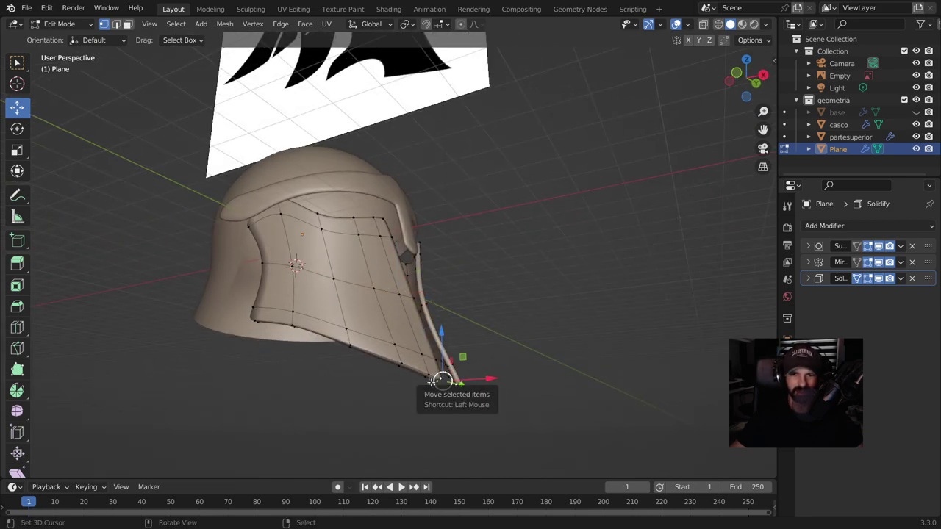
pyautogui.moveTo(432, 381); pyautogui.dragTo(452, 390)
pyautogui.moveTo(452, 390); pyautogui.dragTo(485, 373, button='middle')
pyautogui.moveTo(485, 373); pyautogui.dragTo(491, 373)
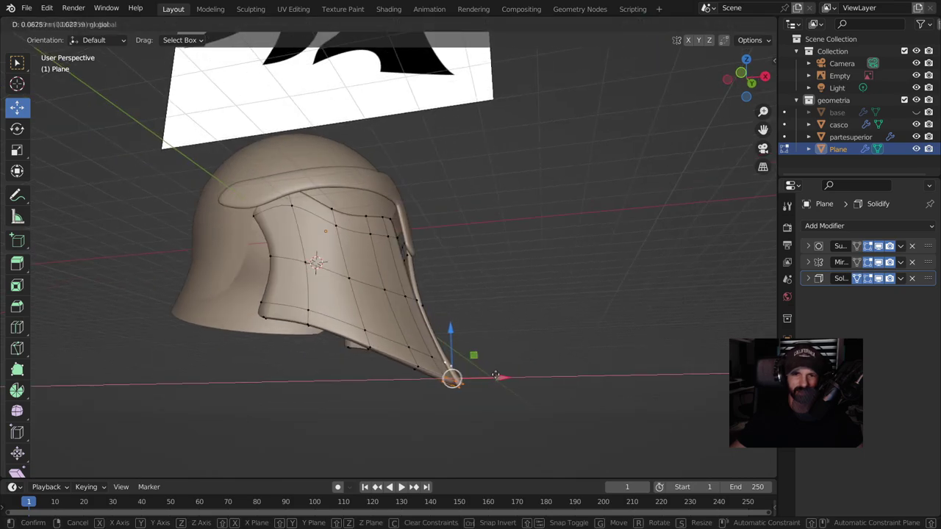
pyautogui.moveTo(450, 332); pyautogui.dragTo(453, 345)
pyautogui.moveTo(477, 400); pyautogui.dragTo(400, 356, button='middle')
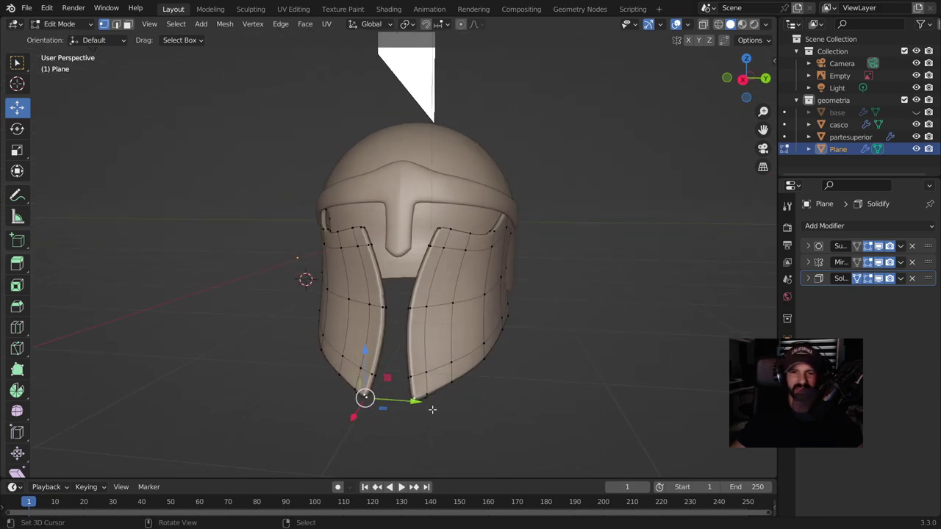
pyautogui.keyDown('shift'); pyautogui.moveTo(437, 407); pyautogui.dragTo(442, 382, button='middle'); pyautogui.keyUp('shift')
pyautogui.moveTo(427, 377); pyautogui.dragTo(396, 358)
# - Shift two more cheek-guard vertices along Y and return to Object Mode
pyautogui.click(391, 284)
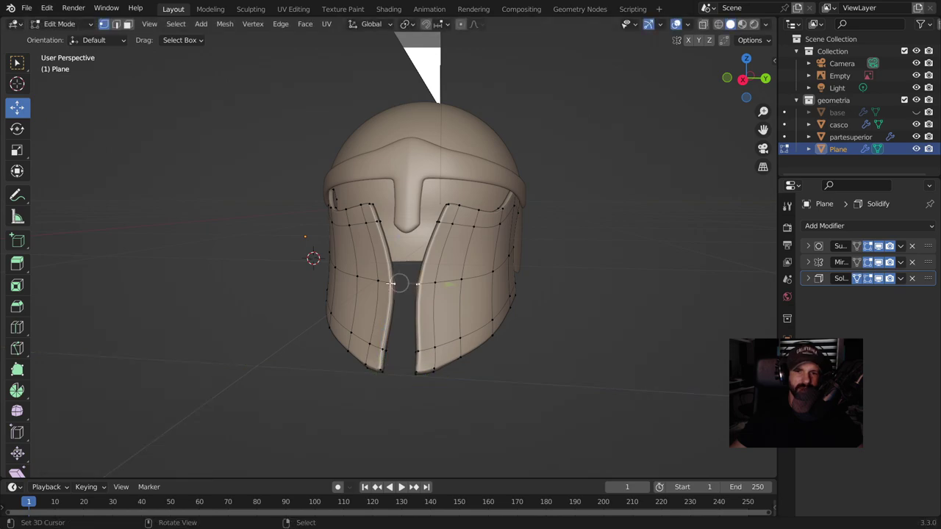
pyautogui.moveTo(429, 283); pyautogui.dragTo(425, 284)
pyautogui.click(377, 360)
pyautogui.moveTo(423, 363); pyautogui.dragTo(425, 361)
pyautogui.moveTo(456, 388)
pyautogui.mouseDown(button='middle')
pyautogui.moveTo(595, 370)
pyautogui.moveTo(353, 281)
pyautogui.mouseUp(button='middle')
pyautogui.scroll(-2, 595, 370)
pyautogui.press('Tab')
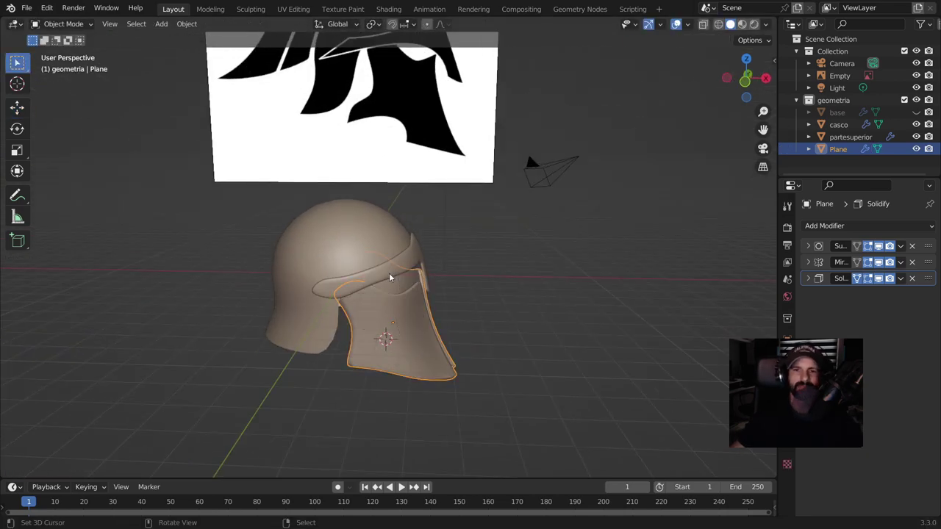
# - Select the partesuperior band and enter Edit Mode on its mesh
pyautogui.click(388, 273)
pyautogui.moveTo(378, 252); pyautogui.dragTo(311, 258, button='middle')
pyautogui.scroll(1, 397, 250)
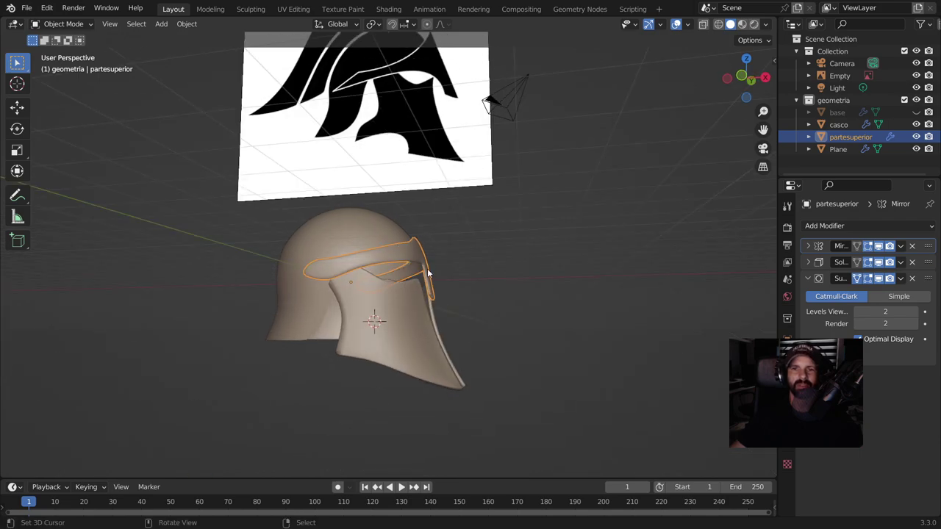
pyautogui.scroll(2, 428, 268)
pyautogui.scroll(2, 447, 299)
pyautogui.moveTo(447, 300); pyautogui.dragTo(397, 312, button='middle')
pyautogui.scroll(-2, 447, 303)
pyautogui.press('Tab')
pyautogui.scroll(2, 396, 312)
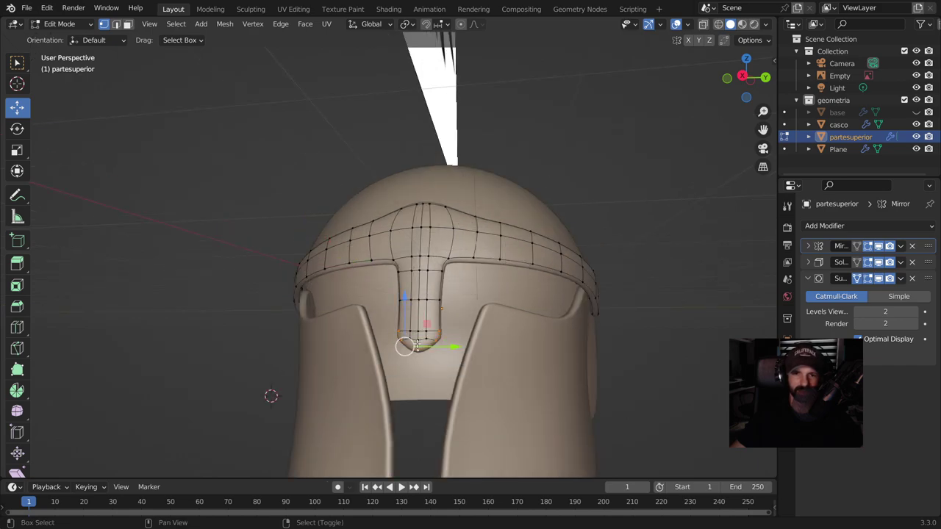
# - Lower the nose guard's bottom loop and push its tip along X and Z
pyautogui.moveTo(418, 345); pyautogui.dragTo(411, 342)
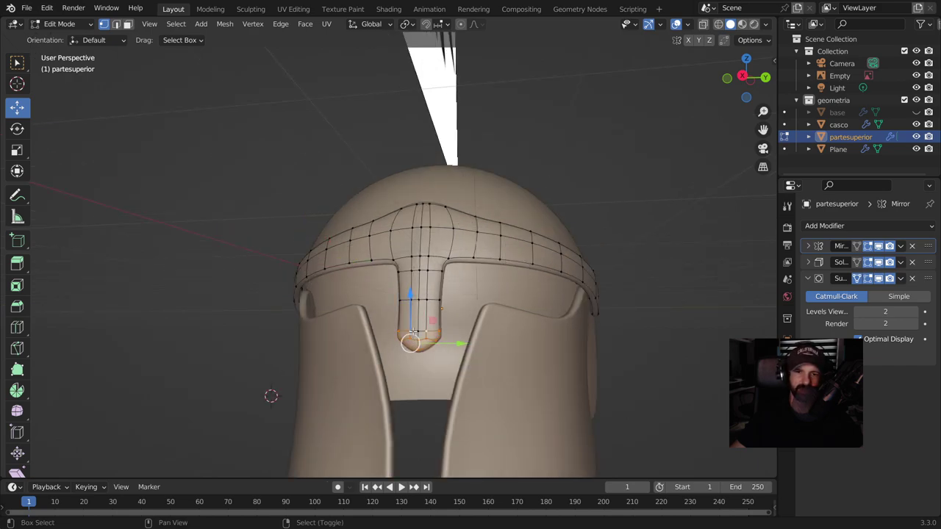
pyautogui.moveTo(417, 335); pyautogui.dragTo(506, 336, button='middle')
pyautogui.moveTo(505, 335); pyautogui.dragTo(517, 333)
pyautogui.moveTo(517, 333); pyautogui.dragTo(485, 309, button='middle')
pyautogui.moveTo(482, 304); pyautogui.dragTo(485, 319)
pyautogui.moveTo(523, 354); pyautogui.dragTo(519, 354)
pyautogui.moveTo(529, 354)
pyautogui.mouseDown(button='middle')
pyautogui.moveTo(516, 362)
pyautogui.moveTo(403, 318)
pyautogui.mouseUp(button='middle')
# - Move the nose-guard tip vertex outward, snap the 3D cursor to it, and rotate the tip
pyautogui.click(399, 303)
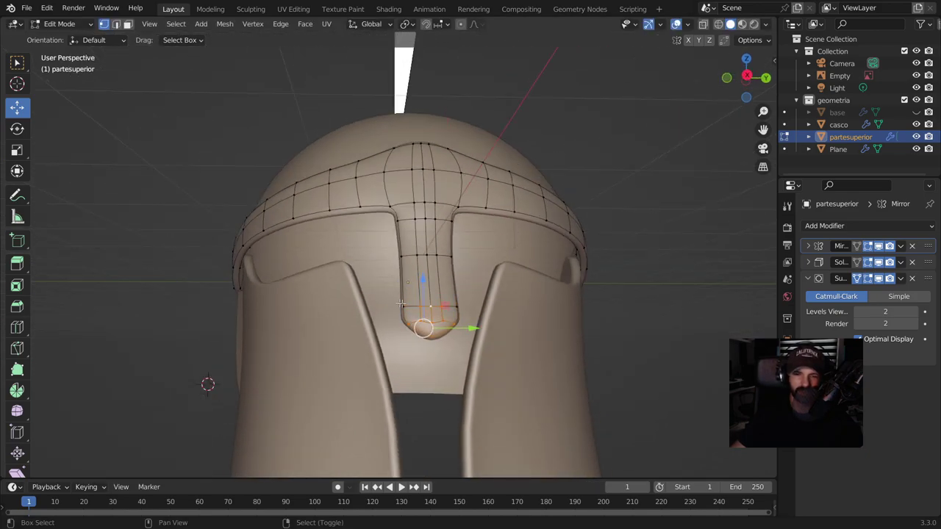
pyautogui.moveTo(447, 313); pyautogui.dragTo(600, 333, button='middle')
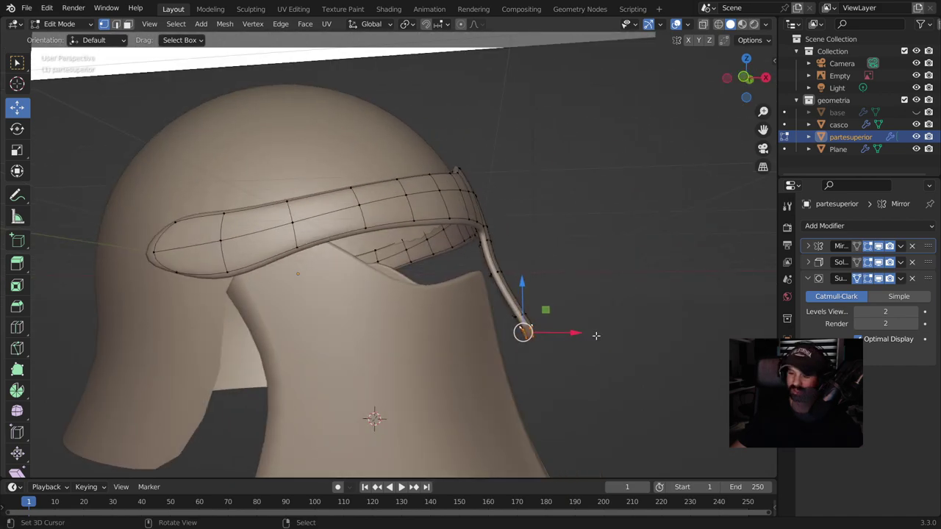
pyautogui.moveTo(583, 336); pyautogui.dragTo(587, 331)
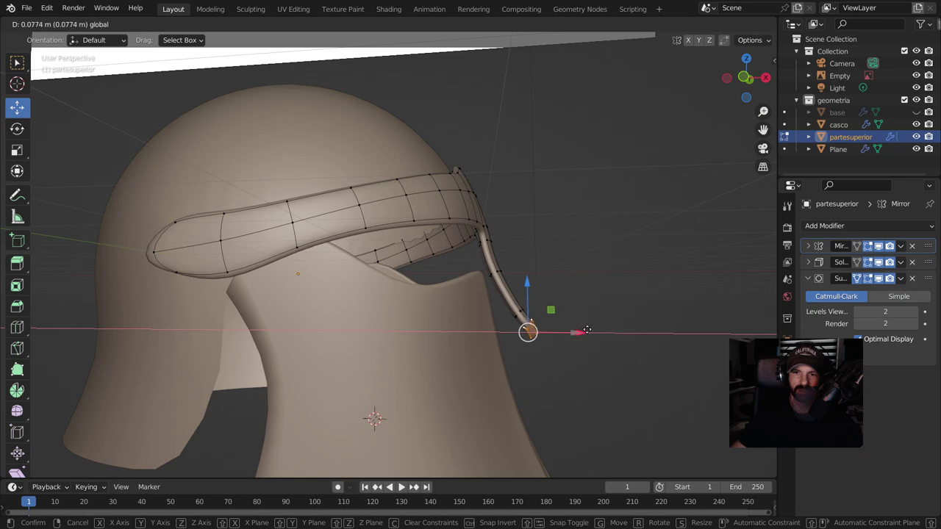
pyautogui.moveTo(587, 330); pyautogui.dragTo(587, 331)
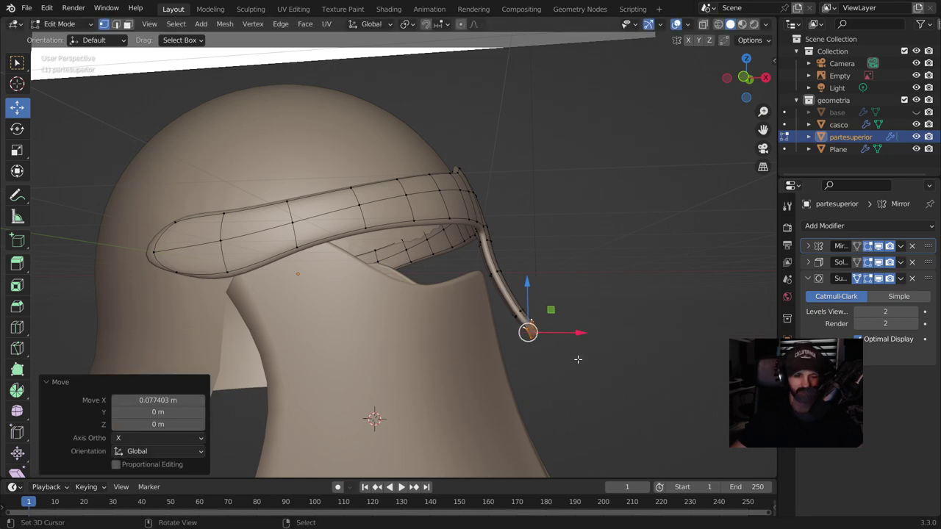
pyautogui.hotkey('shift', 's')
pyautogui.click(563, 374)
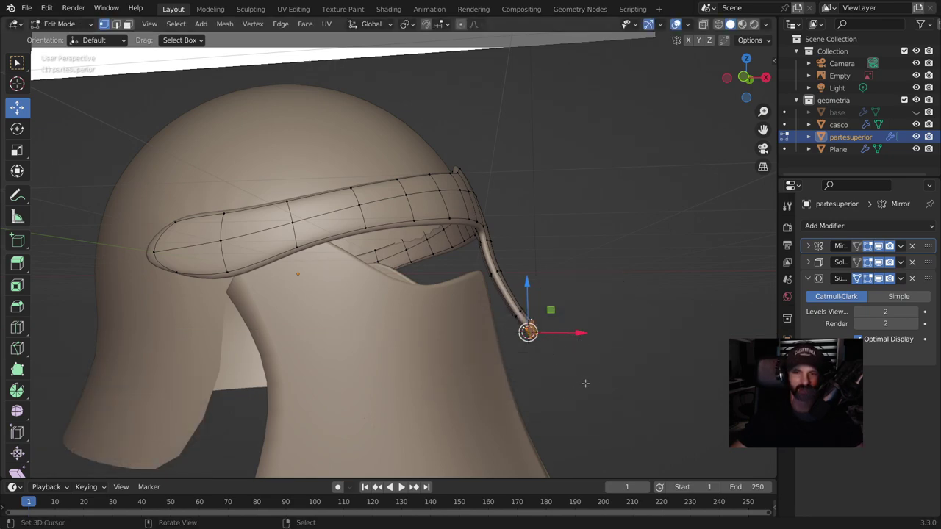
pyautogui.press('r')
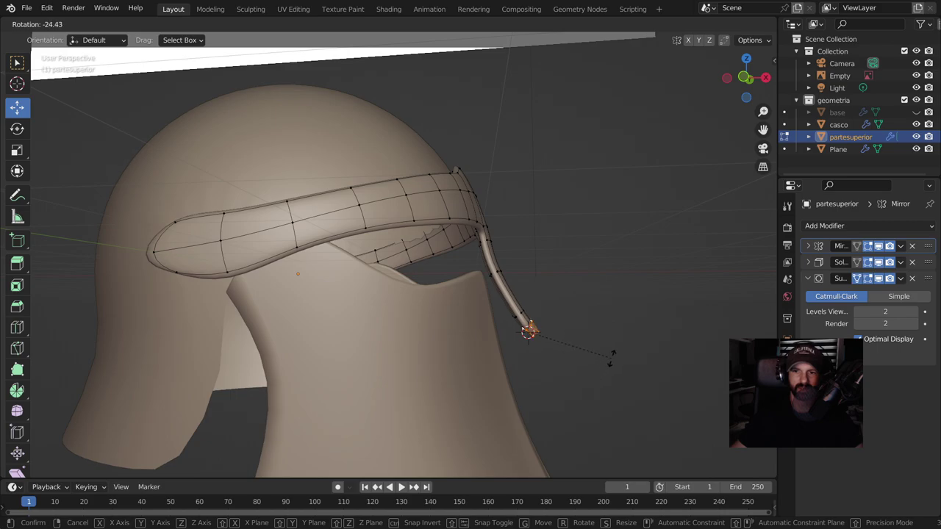
pyautogui.click(608, 359)
# - Select the faces running down the nose guard
pyautogui.moveTo(573, 361)
pyautogui.mouseDown(button='middle')
pyautogui.moveTo(430, 377)
pyautogui.moveTo(507, 383)
pyautogui.mouseUp(button='middle')
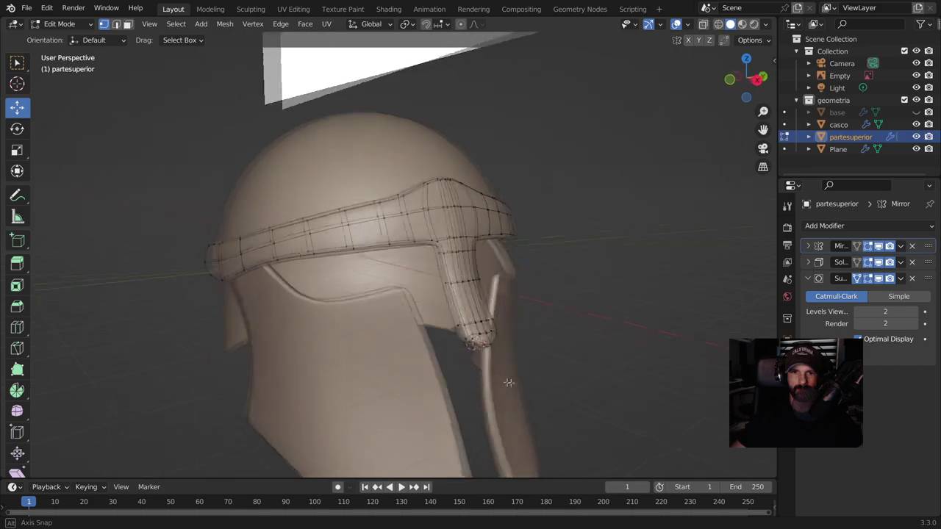
pyautogui.scroll(-3, 514, 381)
pyautogui.scroll(-2, 515, 380)
pyautogui.scroll(-1, 515, 380)
pyautogui.moveTo(481, 349)
pyautogui.mouseDown(button='middle')
pyautogui.moveTo(361, 351)
pyautogui.moveTo(371, 211)
pyautogui.mouseUp(button='middle')
pyautogui.scroll(4, 361, 351)
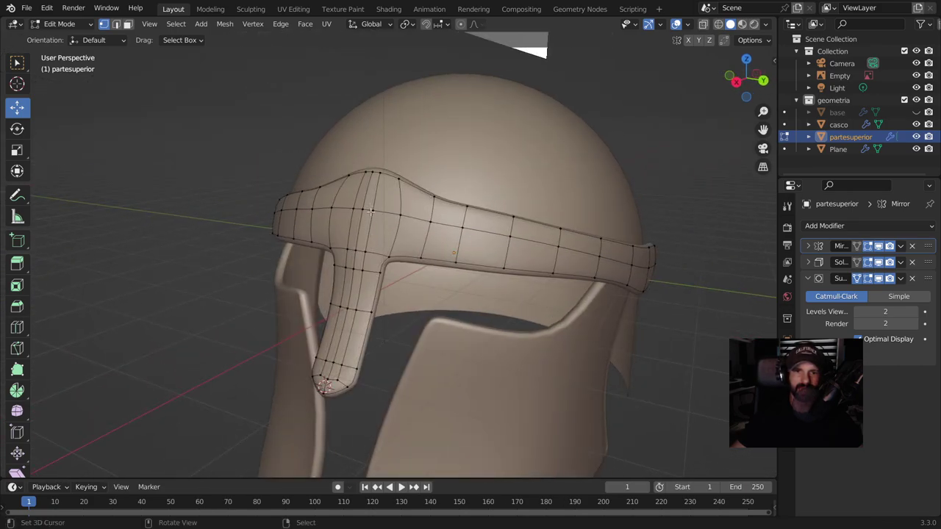
pyautogui.keyDown('ctrl'); pyautogui.keyDown('shift'); pyautogui.click(327, 390); pyautogui.keyUp('shift'); pyautogui.keyUp('ctrl')
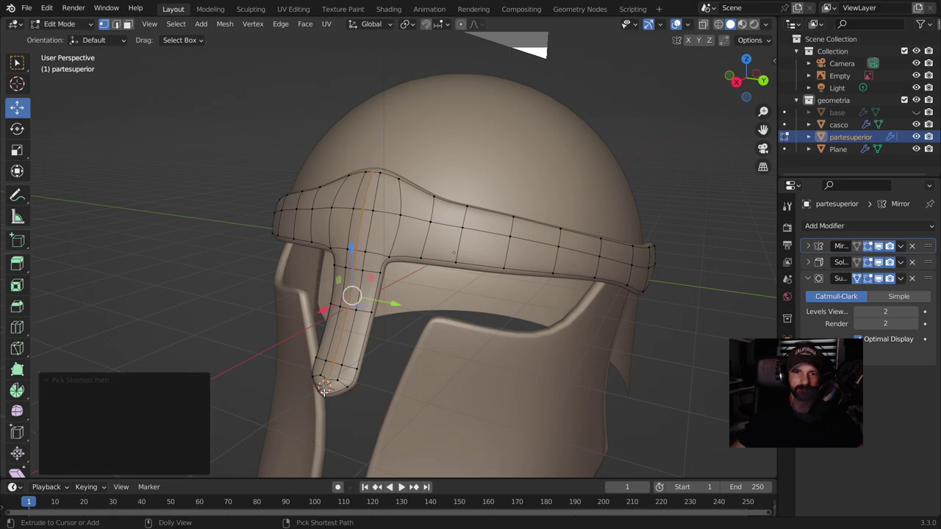
# - Move the selected nose-guard faces and edge-slide a loop along the guard
pyautogui.moveTo(327, 390); pyautogui.dragTo(287, 324, button='middle')
pyautogui.press('g')
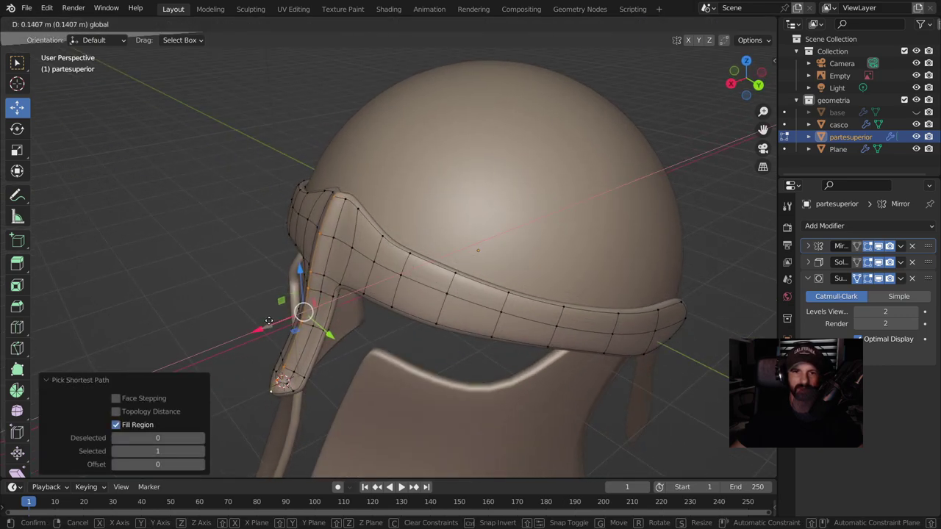
pyautogui.moveTo(261, 336); pyautogui.dragTo(505, 338, button='middle')
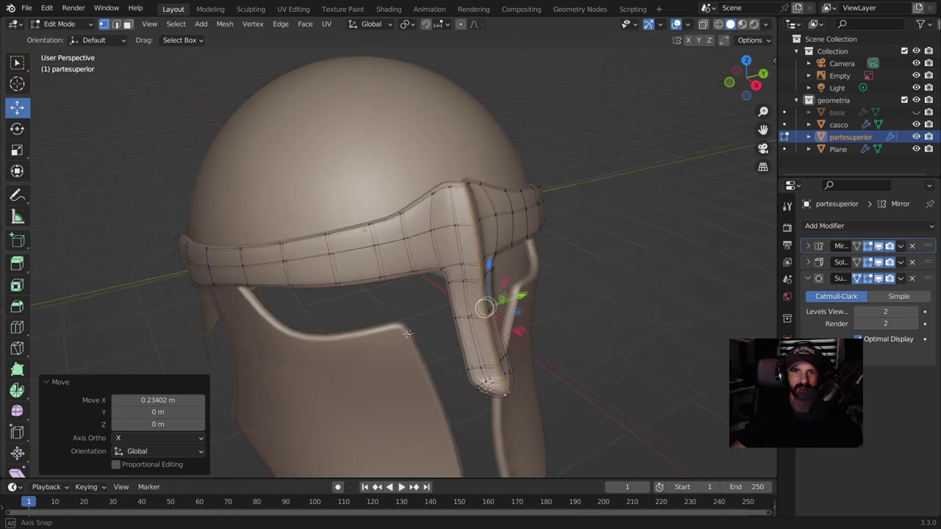
pyautogui.scroll(2, 505, 339)
pyautogui.scroll(2, 505, 339)
pyautogui.moveTo(506, 339)
pyautogui.mouseDown(button='middle')
pyautogui.moveTo(488, 258)
pyautogui.moveTo(541, 264)
pyautogui.mouseUp(button='middle')
pyautogui.keyDown('ctrl'); pyautogui.click(502, 259); pyautogui.keyUp('ctrl')
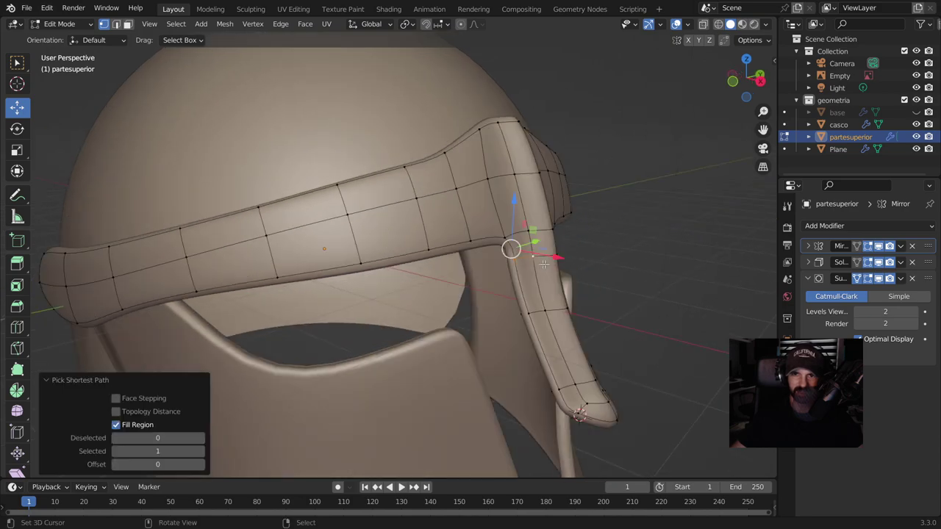
pyautogui.keyDown('shift'); pyautogui.click(570, 265); pyautogui.keyUp('shift')
pyautogui.press('g')
pyautogui.press('g')
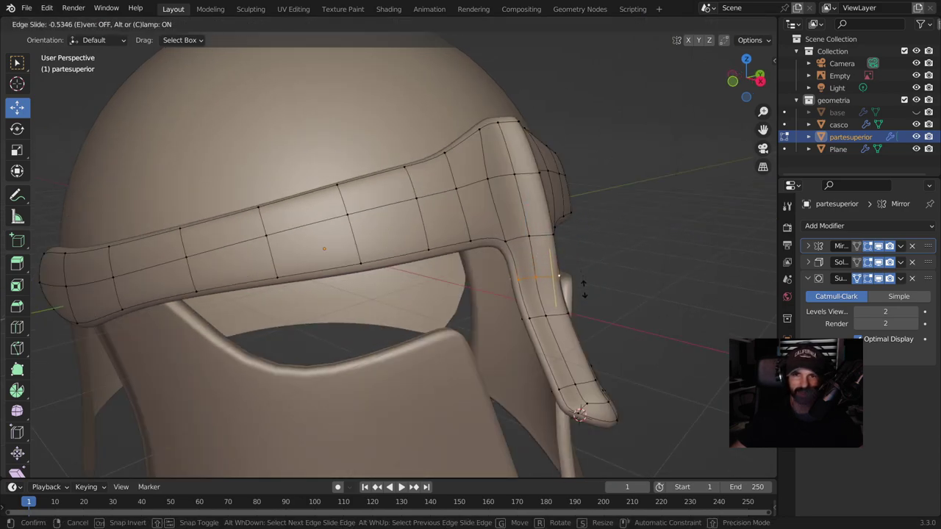
pyautogui.click(558, 276)
# - Dissolve another edge loop on the nose guard
pyautogui.click(564, 312)
pyautogui.keyDown('alt'); pyautogui.click(566, 317); pyautogui.keyUp('alt')
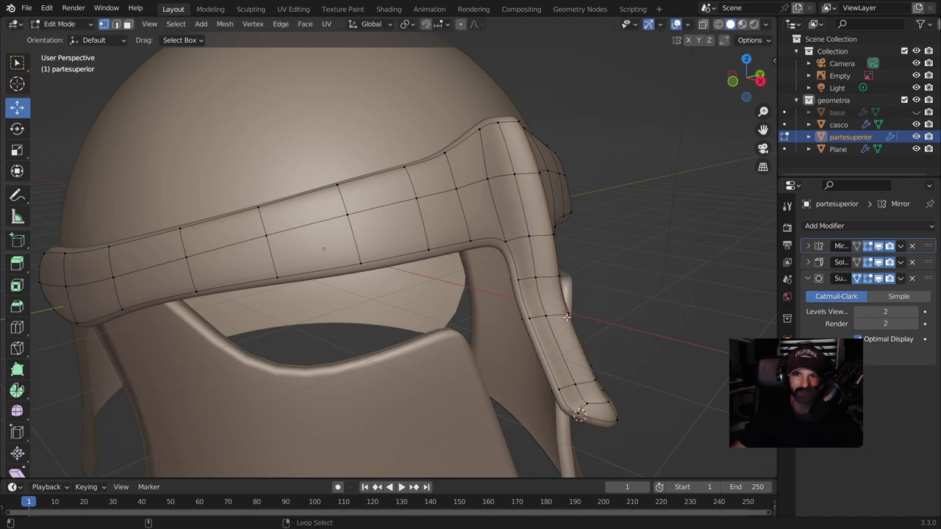
pyautogui.moveTo(560, 273); pyautogui.dragTo(650, 299, button='middle')
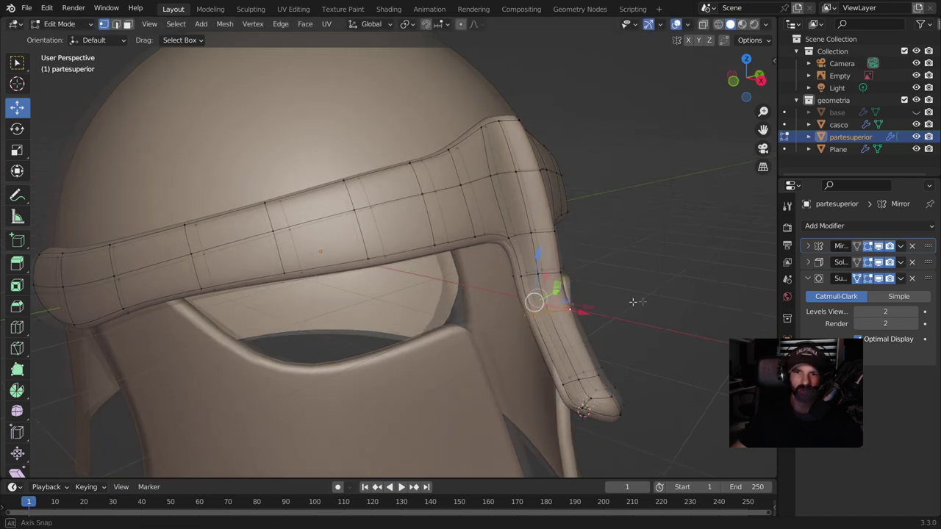
pyautogui.press('x')
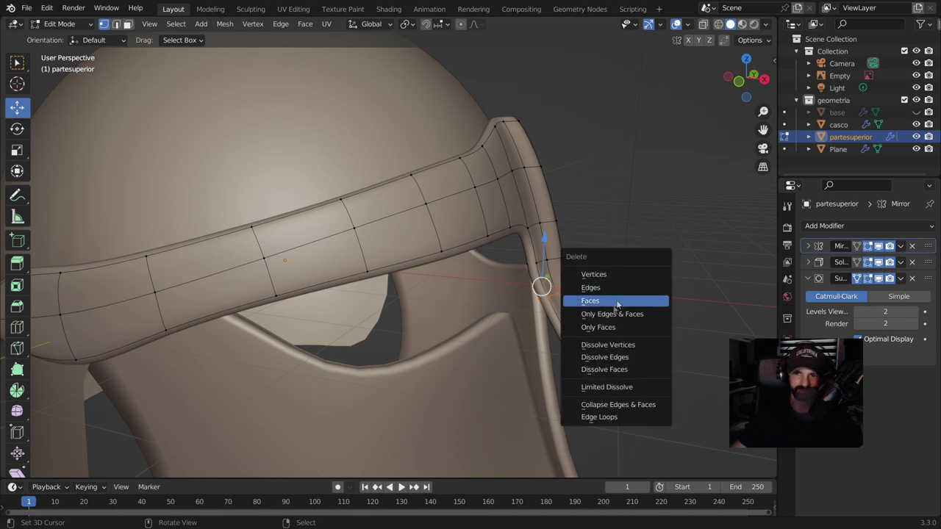
pyautogui.click(600, 358)
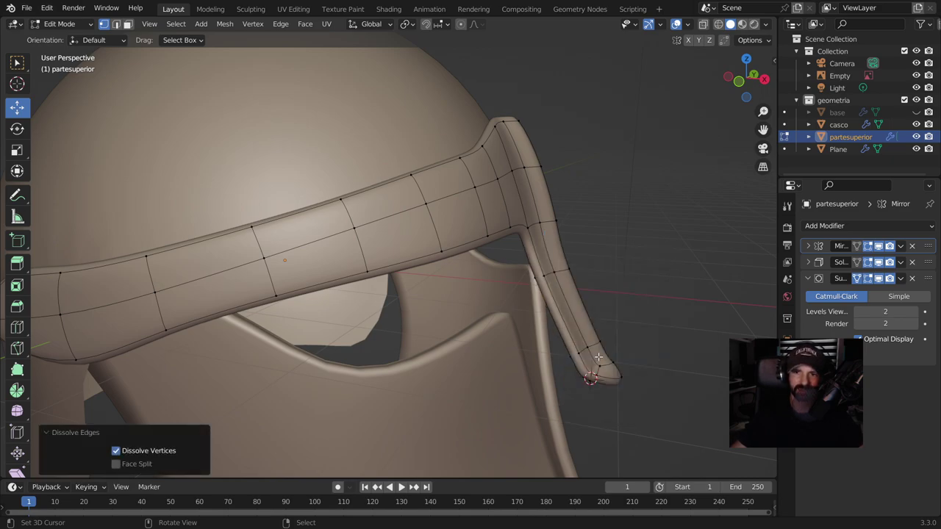
pyautogui.moveTo(596, 303)
pyautogui.mouseDown(button='middle')
pyautogui.moveTo(630, 287)
pyautogui.moveTo(497, 309)
pyautogui.moveTo(574, 302)
pyautogui.mouseUp(button='middle')
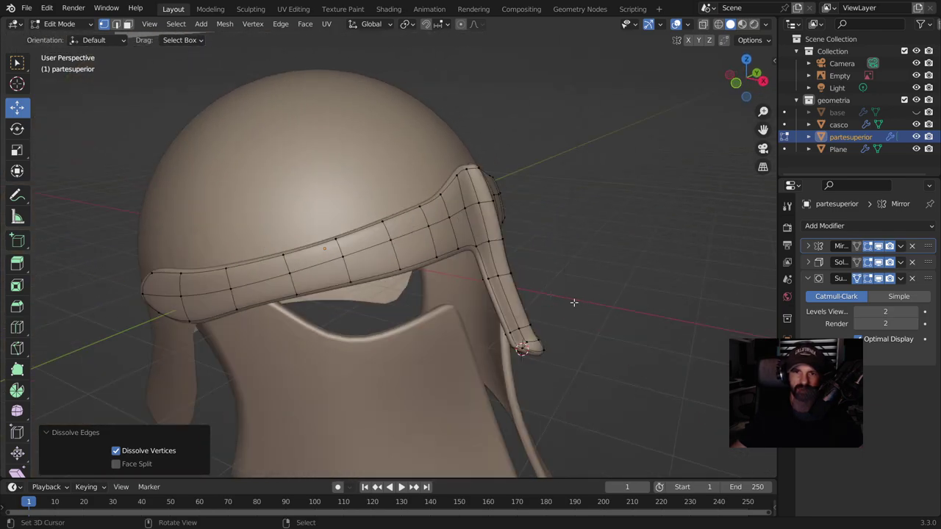
# - Slide a nose-guard loop toward the band and shift it along X
pyautogui.keyDown('alt'); pyautogui.click(513, 272); pyautogui.keyUp('alt')
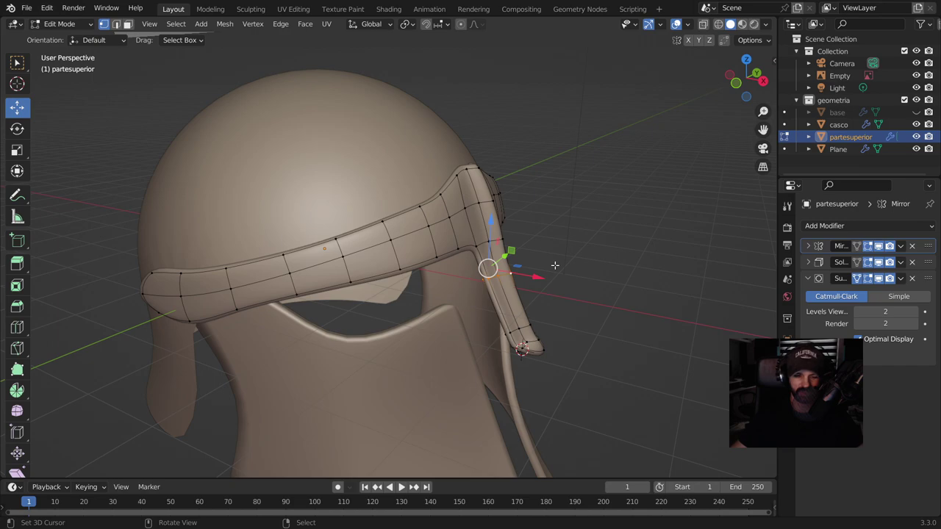
pyautogui.press('g')
pyautogui.press('g')
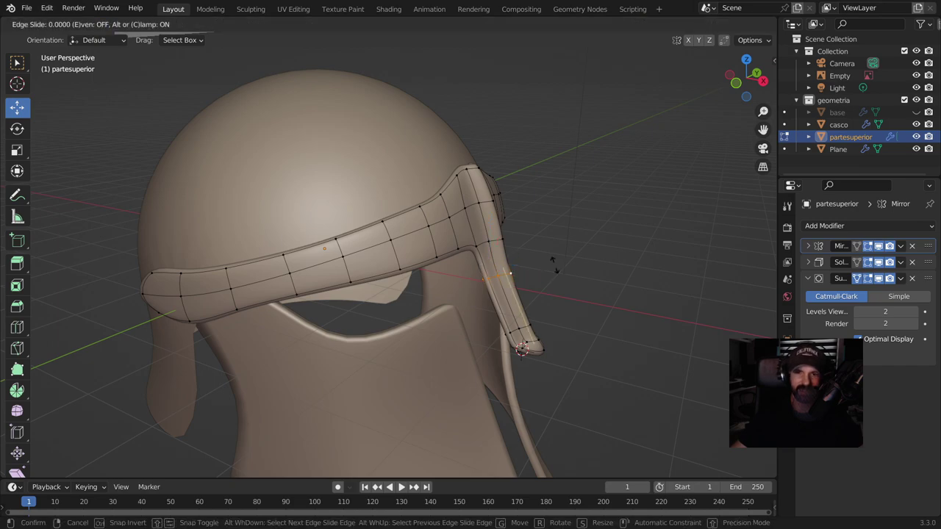
pyautogui.click(557, 271)
pyautogui.moveTo(559, 275); pyautogui.dragTo(585, 256, button='middle')
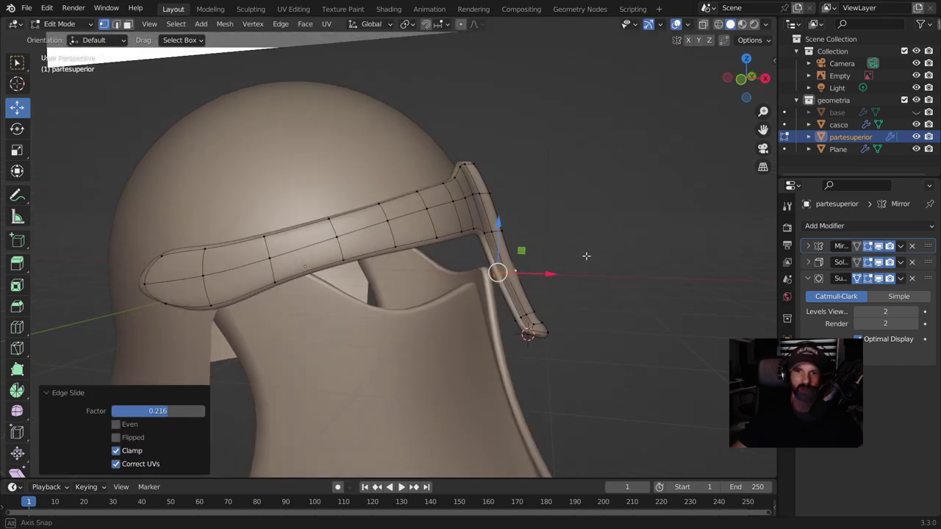
pyautogui.moveTo(550, 274); pyautogui.dragTo(549, 274)
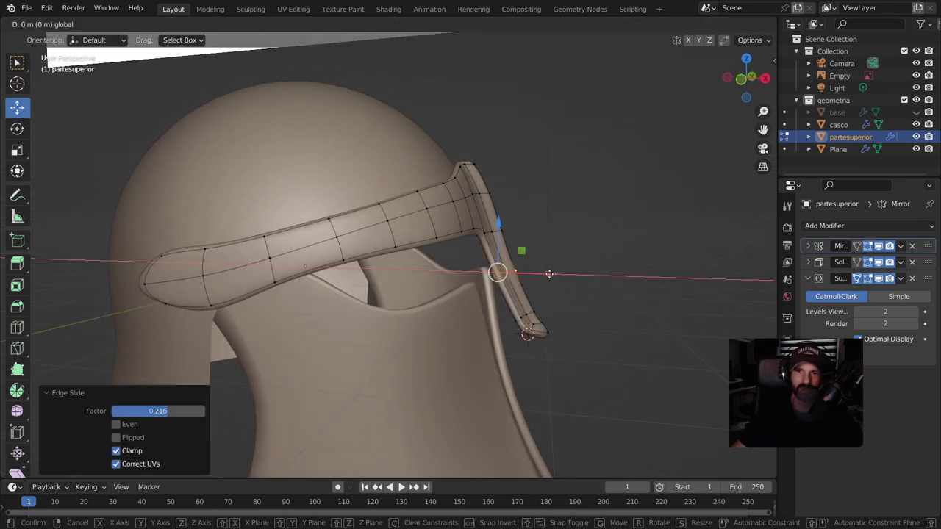
pyautogui.click(548, 273)
pyautogui.scroll(-2, 577, 345)
pyautogui.scroll(-2, 577, 345)
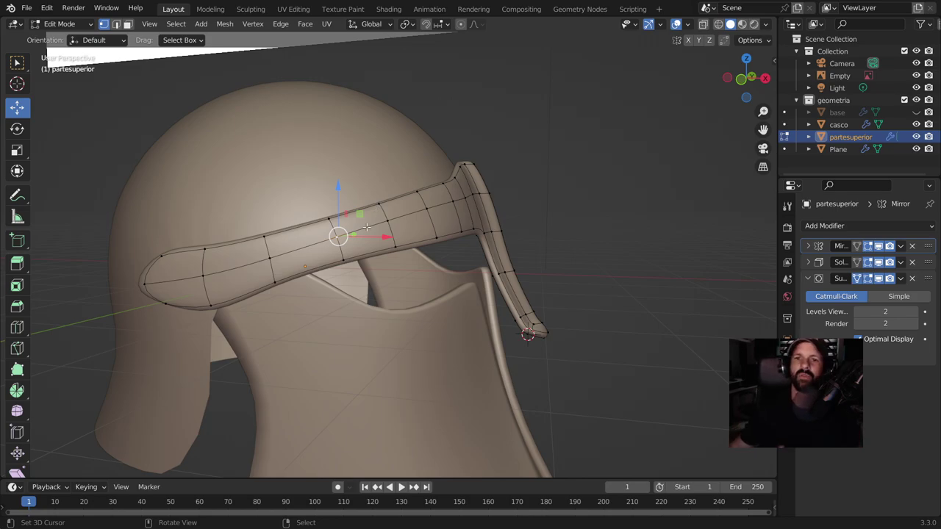
# - Move the selected top vertices of the brow band, viewed from the side
pyautogui.scroll(3, 462, 219)
pyautogui.moveTo(461, 219); pyautogui.dragTo(547, 166, button='middle')
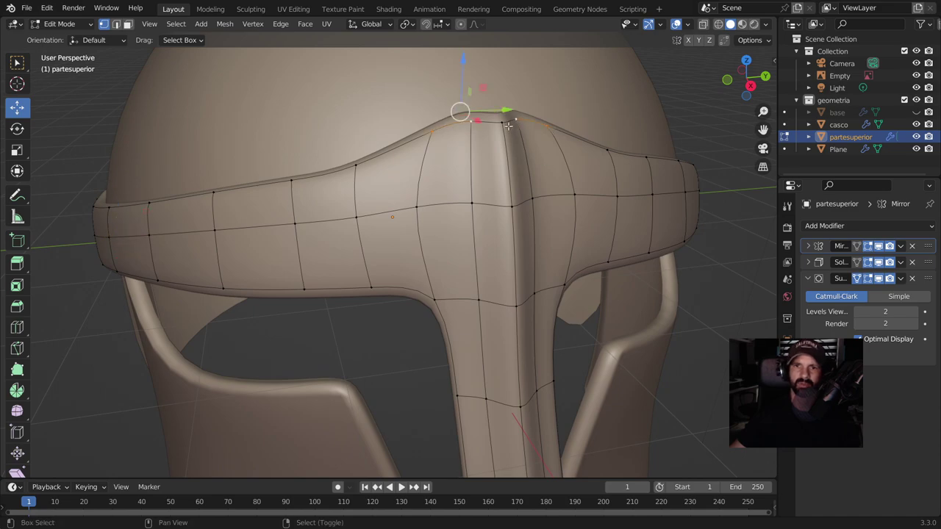
pyautogui.moveTo(496, 151); pyautogui.dragTo(572, 103, button='middle')
pyautogui.press('g')
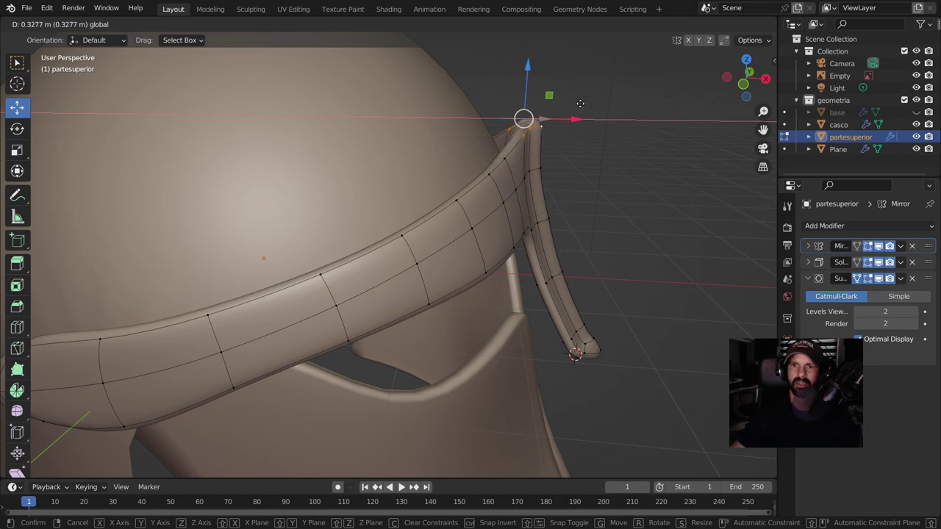
pyautogui.click(580, 103)
# - Vertex-slide several brow-band vertices along their edges for a smoother flow
pyautogui.scroll(-3, 588, 331)
pyautogui.moveTo(581, 399)
pyautogui.mouseDown(button='middle')
pyautogui.moveTo(620, 263)
pyautogui.moveTo(609, 293)
pyautogui.moveTo(363, 277)
pyautogui.mouseUp(button='middle')
pyautogui.moveTo(456, 202)
pyautogui.mouseDown(button='middle')
pyautogui.moveTo(445, 239)
pyautogui.moveTo(390, 239)
pyautogui.mouseUp(button='middle')
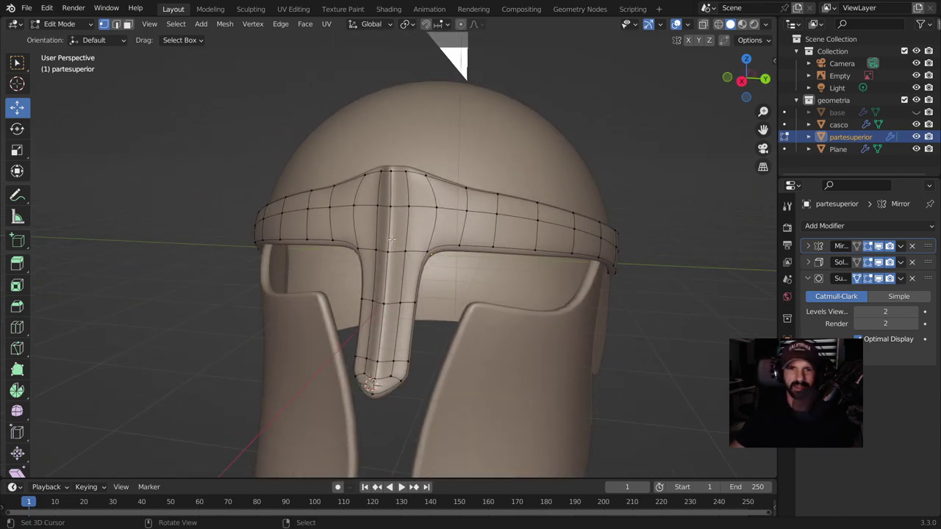
pyautogui.hotkey('shift', 'v')
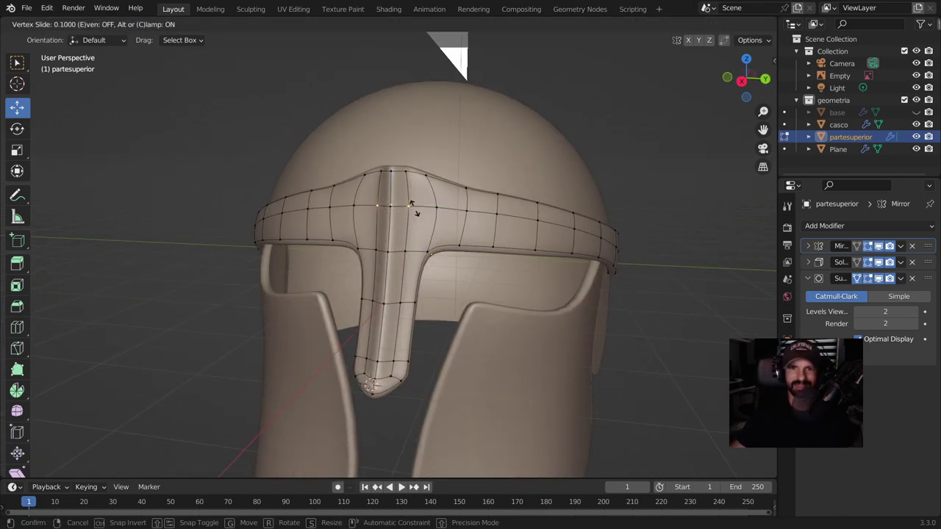
pyautogui.click(390, 203)
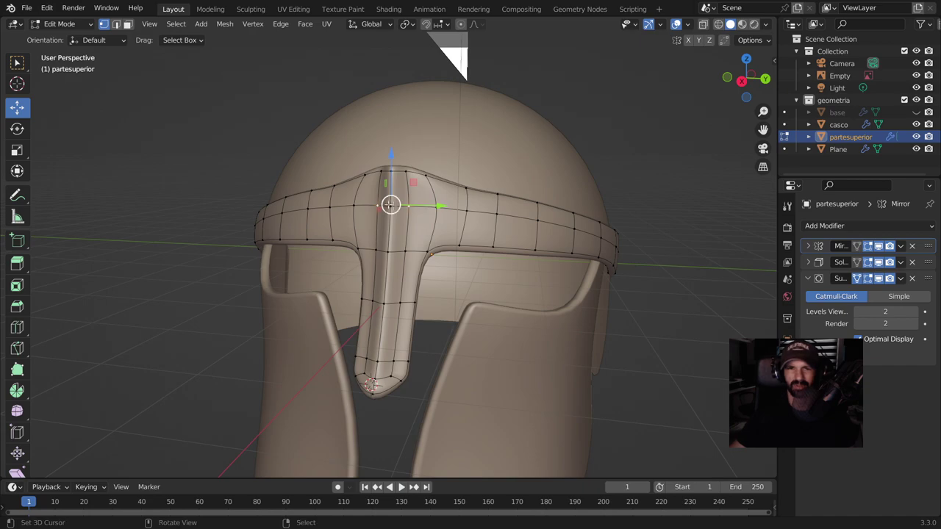
pyautogui.moveTo(380, 211); pyautogui.dragTo(397, 218, button='middle')
pyautogui.hotkey('shift', 'v')
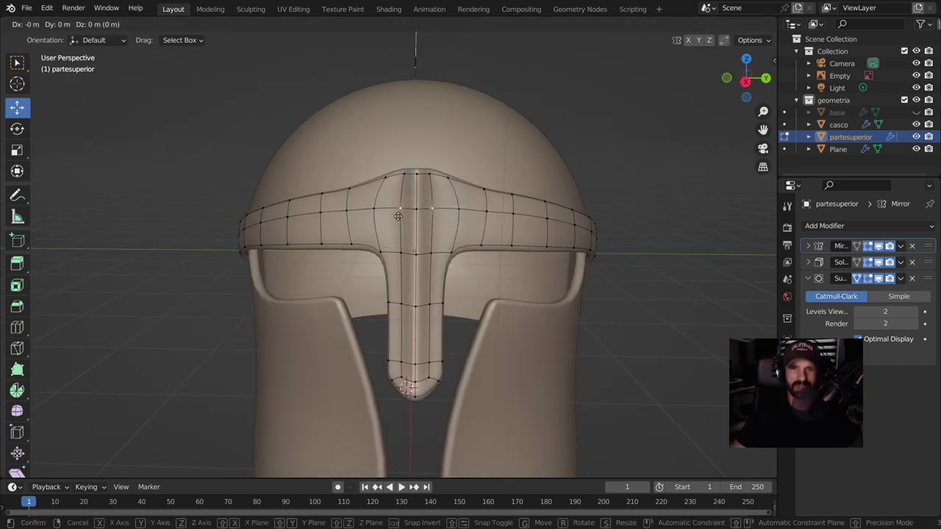
pyautogui.click(382, 218)
pyautogui.hotkey('shift', 'v')
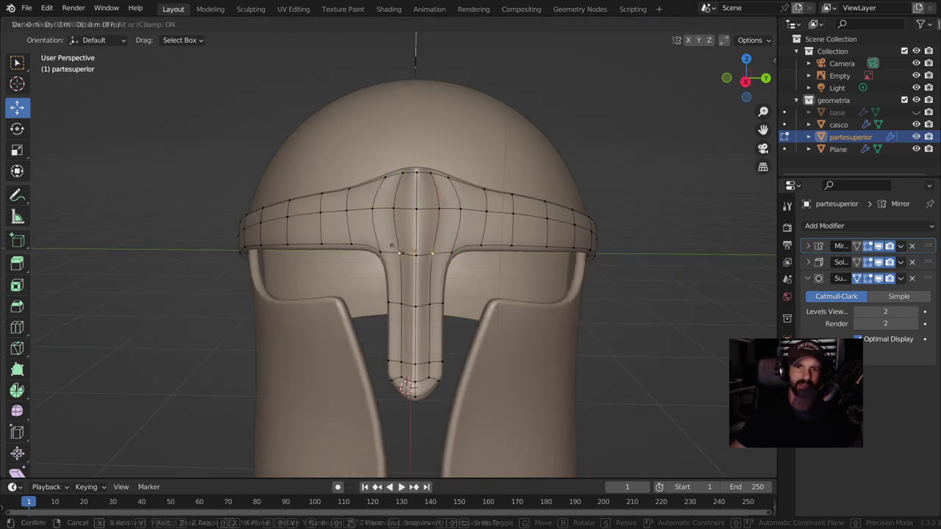
pyautogui.click(380, 250)
# - Vertex-slide two vertices along the band's top edge
pyautogui.click(398, 180)
pyautogui.hotkey('shift', 'v')
pyautogui.click(394, 178)
pyautogui.click(394, 177)
pyautogui.hotkey('shift', 'v')
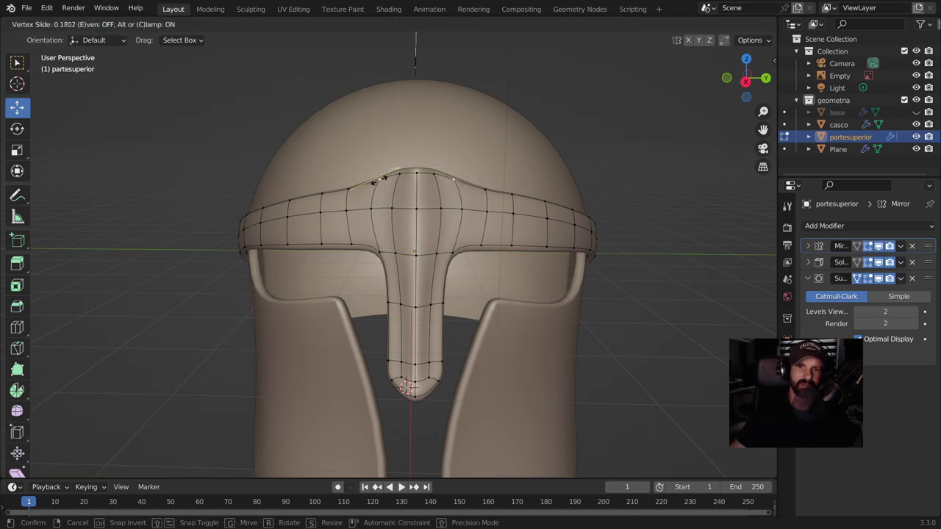
pyautogui.click(376, 176)
# - Check the band in Object Mode, then slide a vertex on its lower edge
pyautogui.scroll(-4, 520, 261)
pyautogui.moveTo(521, 260)
pyautogui.mouseDown(button='middle')
pyautogui.moveTo(603, 256)
pyautogui.moveTo(581, 272)
pyautogui.moveTo(503, 263)
pyautogui.mouseUp(button='middle')
pyautogui.press('Tab')
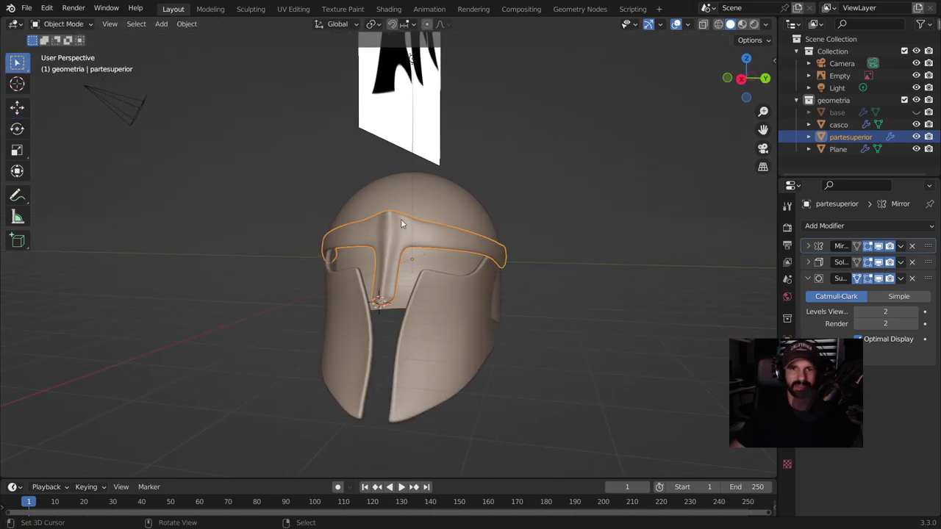
pyautogui.scroll(3, 385, 287)
pyautogui.moveTo(386, 287)
pyautogui.mouseDown(button='middle')
pyautogui.moveTo(385, 271)
pyautogui.moveTo(436, 269)
pyautogui.moveTo(451, 252)
pyautogui.moveTo(422, 257)
pyautogui.mouseUp(button='middle')
pyautogui.press('Tab')
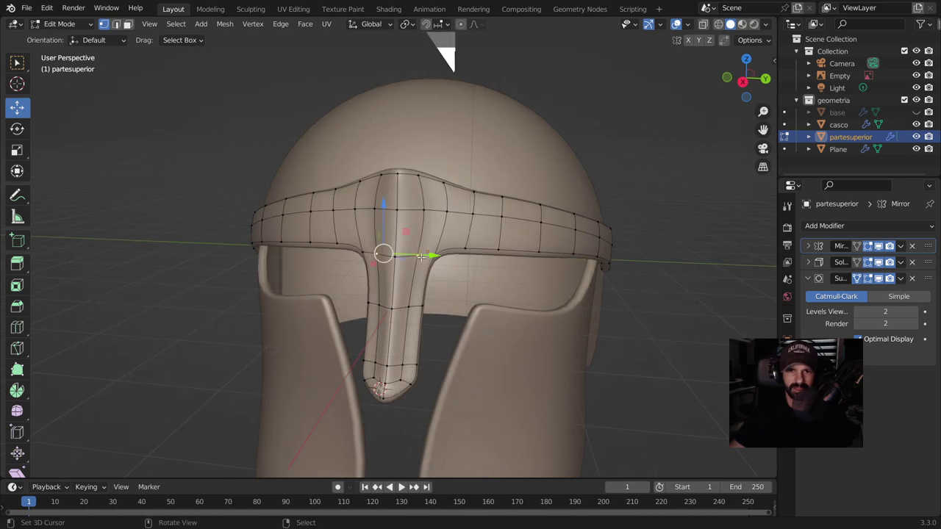
pyautogui.press('g')
pyautogui.press('g')
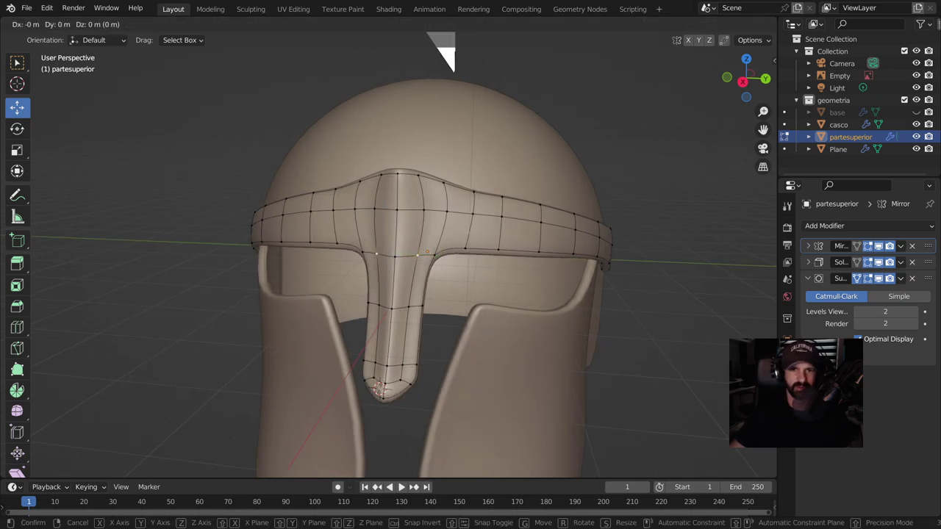
pyautogui.click(377, 256)
# - Inspect the band from the side, then push the selected vertices back along Y
pyautogui.press('Tab')
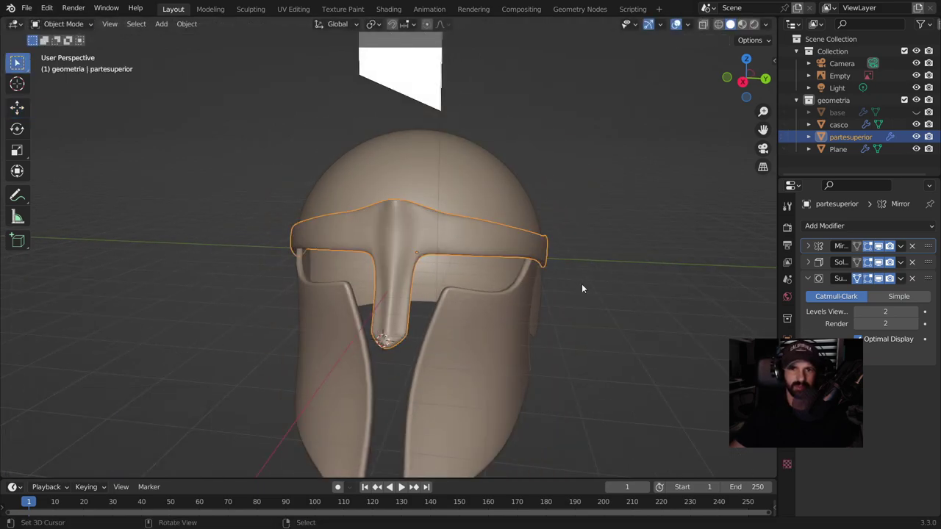
pyautogui.scroll(-3, 582, 284)
pyautogui.moveTo(614, 287)
pyautogui.mouseDown(button='middle')
pyautogui.moveTo(616, 273)
pyautogui.moveTo(581, 256)
pyautogui.moveTo(536, 267)
pyautogui.moveTo(542, 281)
pyautogui.moveTo(591, 288)
pyautogui.moveTo(489, 317)
pyautogui.moveTo(416, 260)
pyautogui.mouseUp(button='middle')
pyautogui.scroll(3, 489, 316)
pyautogui.scroll(2, 462, 289)
pyautogui.press('Tab')
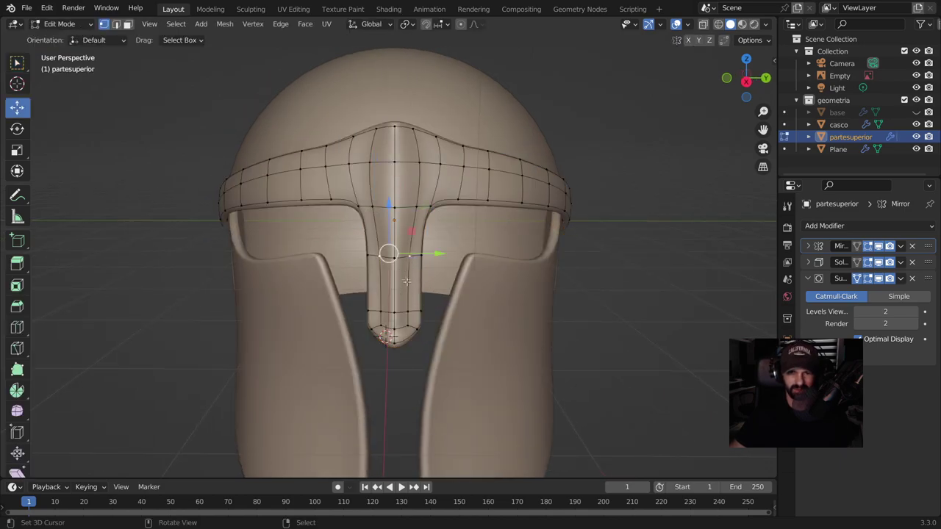
pyautogui.moveTo(406, 282); pyautogui.dragTo(401, 307, button='middle')
pyautogui.moveTo(416, 299); pyautogui.dragTo(400, 298)
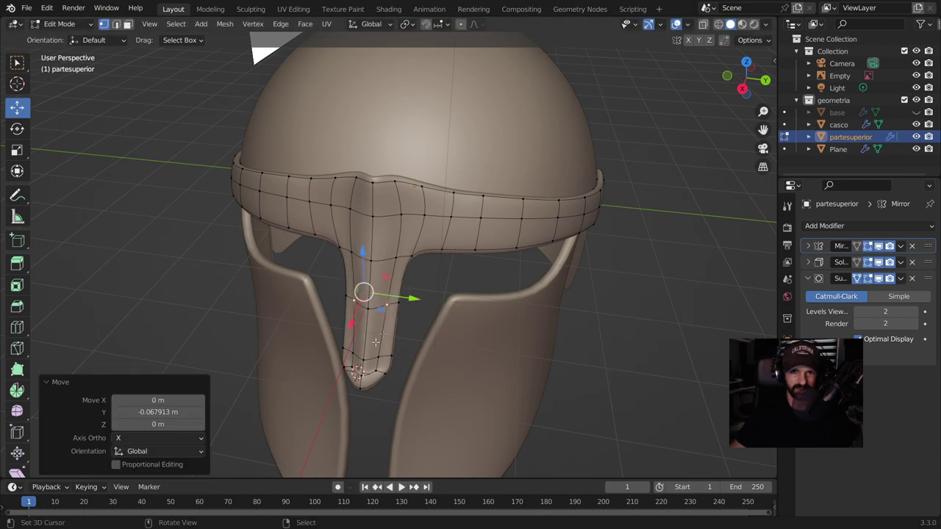
# - Pull the nose guard's bottom-tip vertices back along Y and check the shape
pyautogui.click(354, 359)
pyautogui.moveTo(410, 372); pyautogui.dragTo(410, 370)
pyautogui.press('Tab')
pyautogui.moveTo(435, 348)
pyautogui.mouseDown(button='middle')
pyautogui.moveTo(386, 323)
pyautogui.moveTo(331, 330)
pyautogui.moveTo(448, 388)
pyautogui.moveTo(574, 375)
pyautogui.moveTo(401, 202)
pyautogui.mouseUp(button='middle')
pyautogui.click(448, 388)
pyautogui.press('Tab')
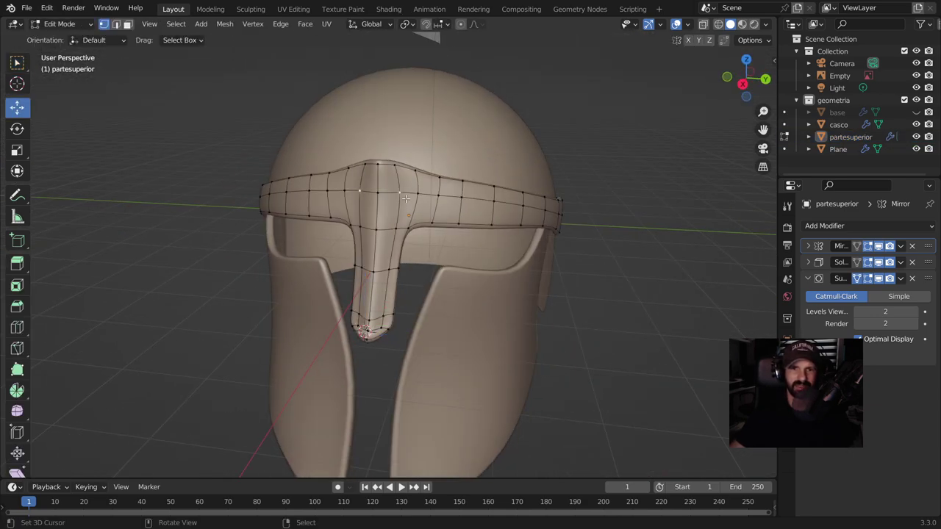
# - Slide a vertex near the nose-guard top to factor 0.504 and move the junction vertex along Y
pyautogui.press('g')
pyautogui.press('g')
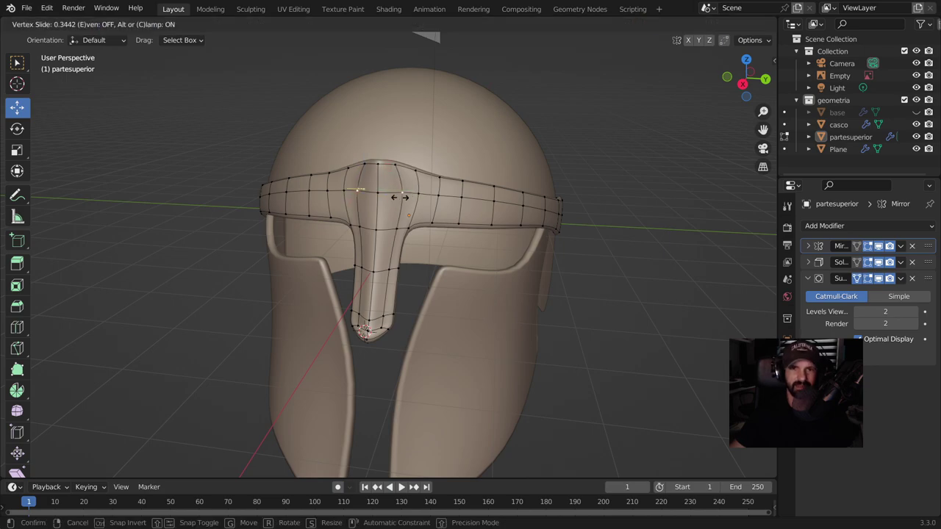
pyautogui.click(414, 197)
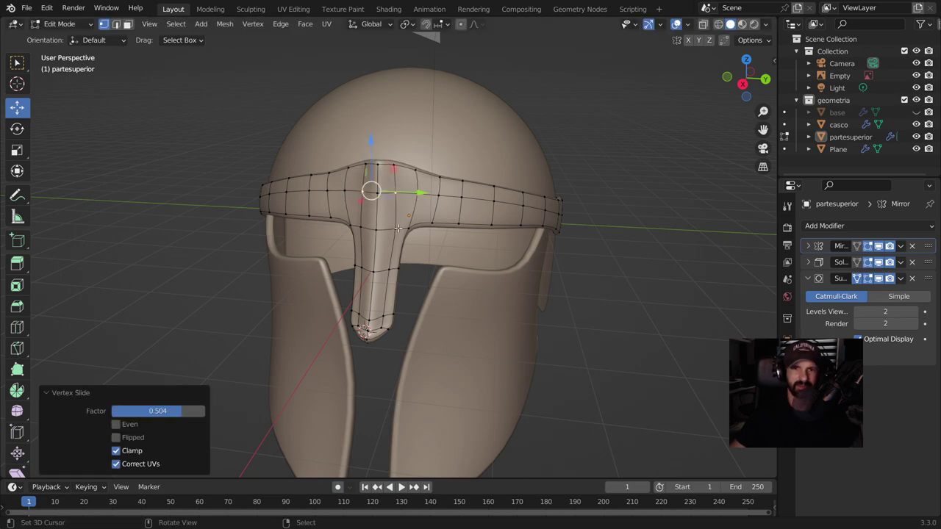
pyautogui.click(363, 226)
pyautogui.press('g')
pyautogui.press('Return')
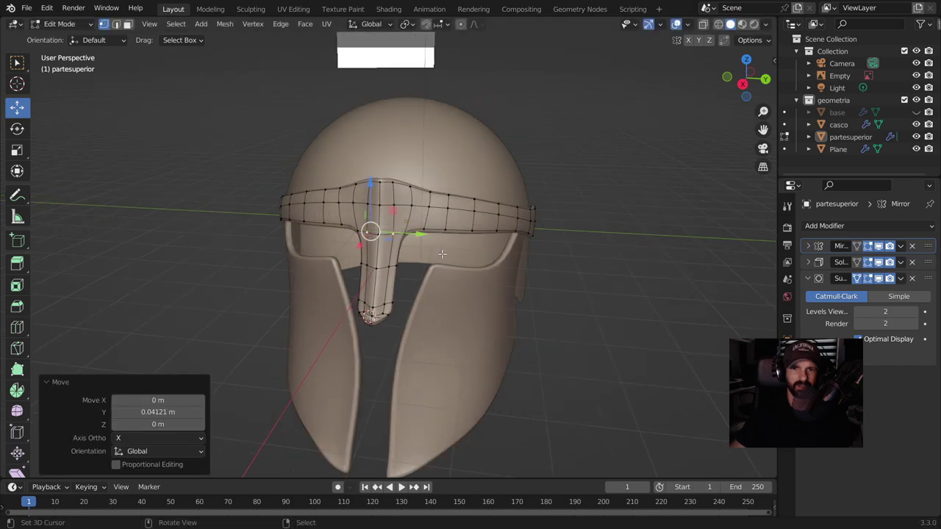
pyautogui.press('Tab')
pyautogui.scroll(-3, 442, 253)
pyautogui.moveTo(442, 252)
pyautogui.mouseDown(button='middle')
pyautogui.moveTo(501, 245)
pyautogui.moveTo(450, 240)
pyautogui.moveTo(577, 252)
pyautogui.moveTo(577, 220)
pyautogui.moveTo(544, 222)
pyautogui.moveTo(375, 282)
pyautogui.moveTo(432, 301)
pyautogui.moveTo(462, 176)
pyautogui.mouseUp(button='middle')
pyautogui.press('Tab')
pyautogui.scroll(3, 432, 301)
pyautogui.scroll(3, 432, 301)
# - Cut a new lengthwise edge loop along the brow band
pyautogui.hotkey('ctrl', 'r')
pyautogui.click(474, 152)
pyautogui.click(472, 141)
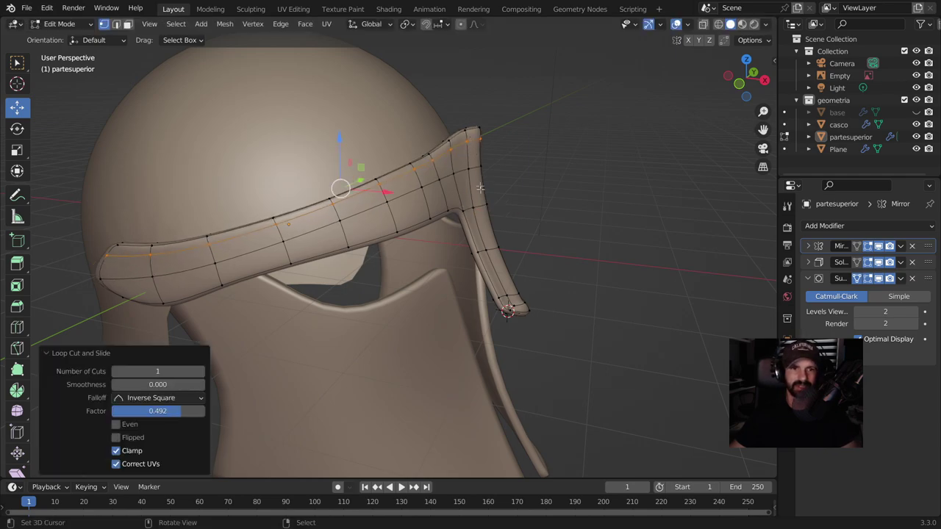
pyautogui.scroll(-4, 514, 206)
pyautogui.moveTo(515, 206)
pyautogui.mouseDown(button='middle')
pyautogui.moveTo(615, 262)
pyautogui.moveTo(640, 262)
pyautogui.moveTo(620, 290)
pyautogui.moveTo(590, 287)
pyautogui.moveTo(603, 285)
pyautogui.mouseUp(button='middle')
pyautogui.scroll(-2, 640, 263)
pyautogui.scroll(-2, 626, 283)
pyautogui.scroll(2, 470, 272)
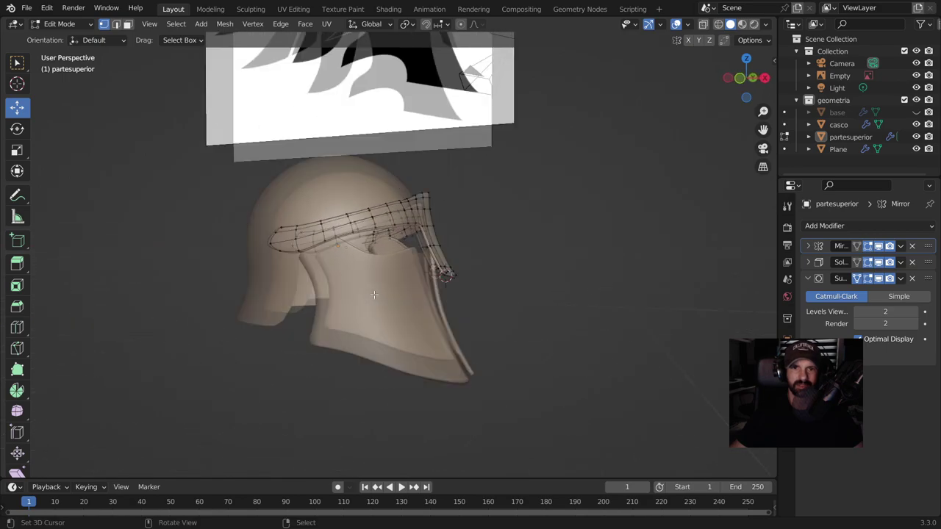
pyautogui.scroll(2, 426, 261)
pyautogui.scroll(3, 411, 250)
pyautogui.scroll(3, 409, 242)
pyautogui.scroll(-3, 412, 244)
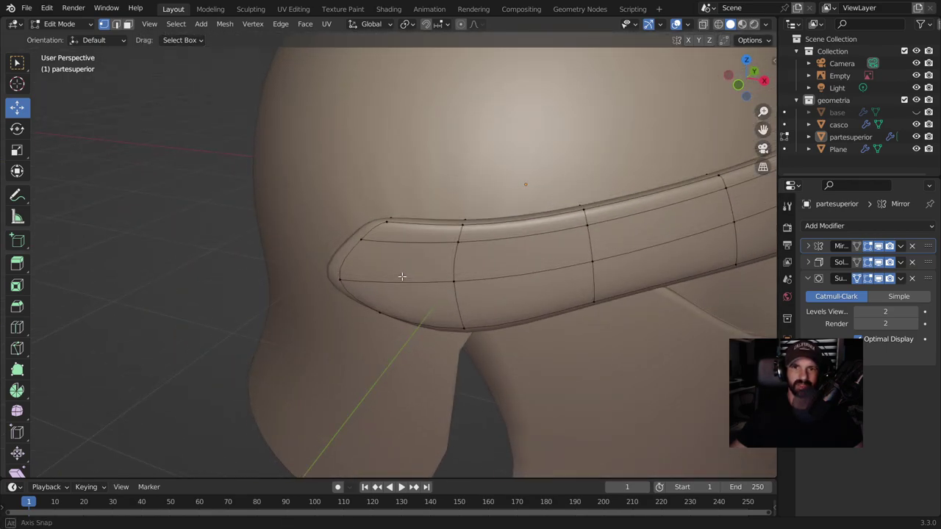
pyautogui.scroll(-2, 415, 244)
pyautogui.scroll(-3, 419, 244)
# - Dissolve the unwanted selected edges on the brow band
pyautogui.moveTo(420, 245); pyautogui.dragTo(426, 241, button='middle')
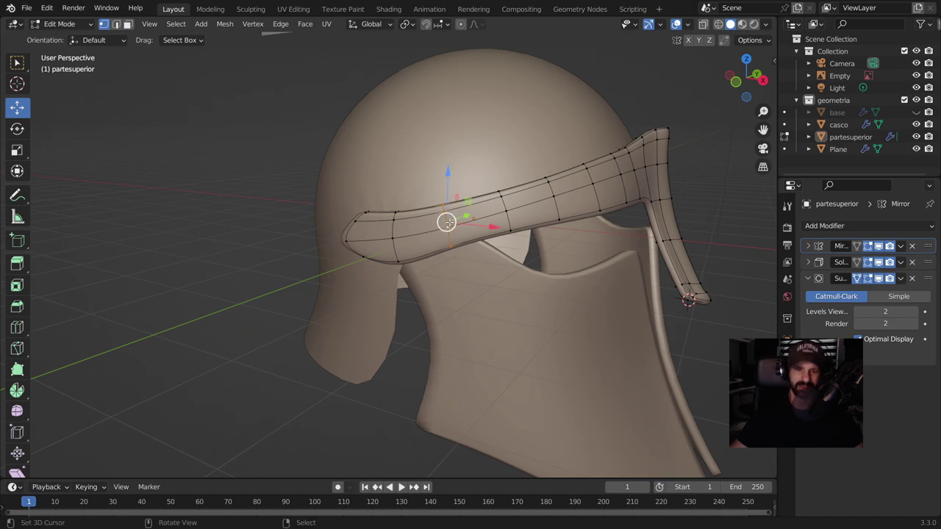
pyautogui.press('x')
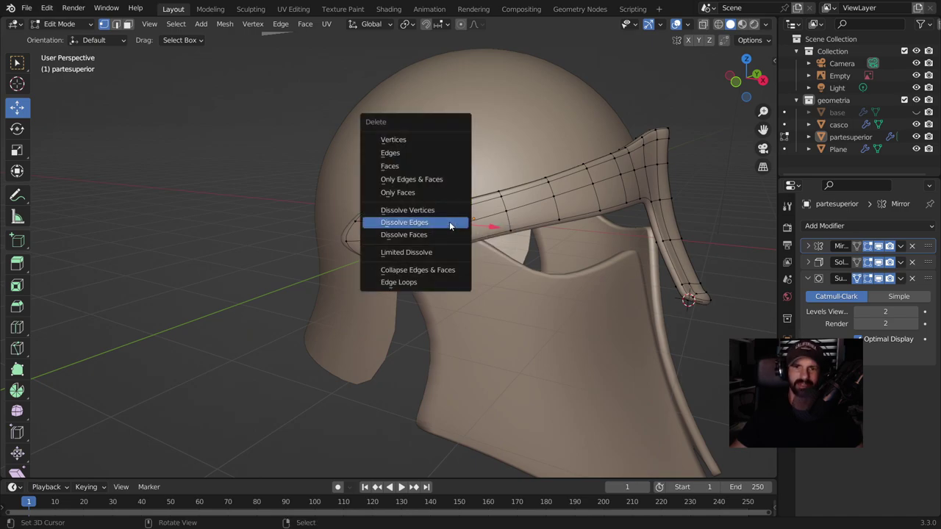
pyautogui.click(450, 223)
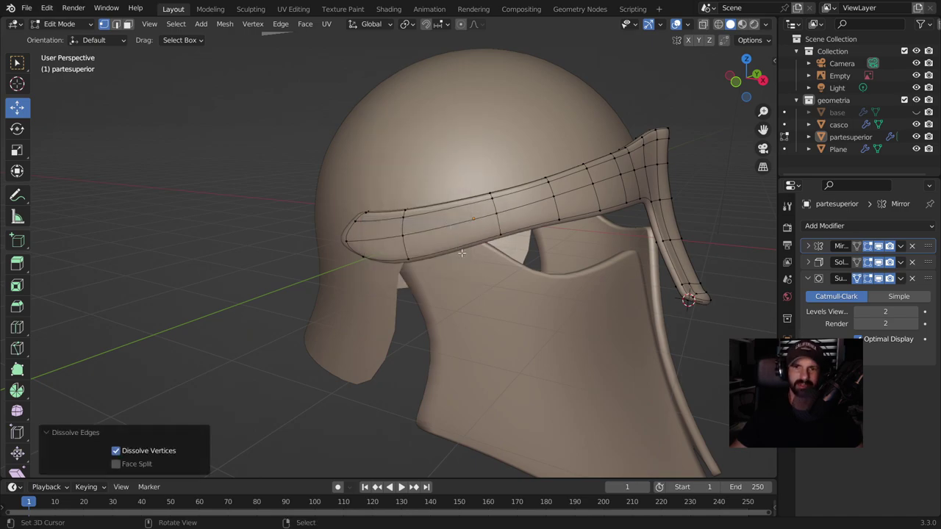
pyautogui.moveTo(458, 245); pyautogui.dragTo(471, 253, button='middle')
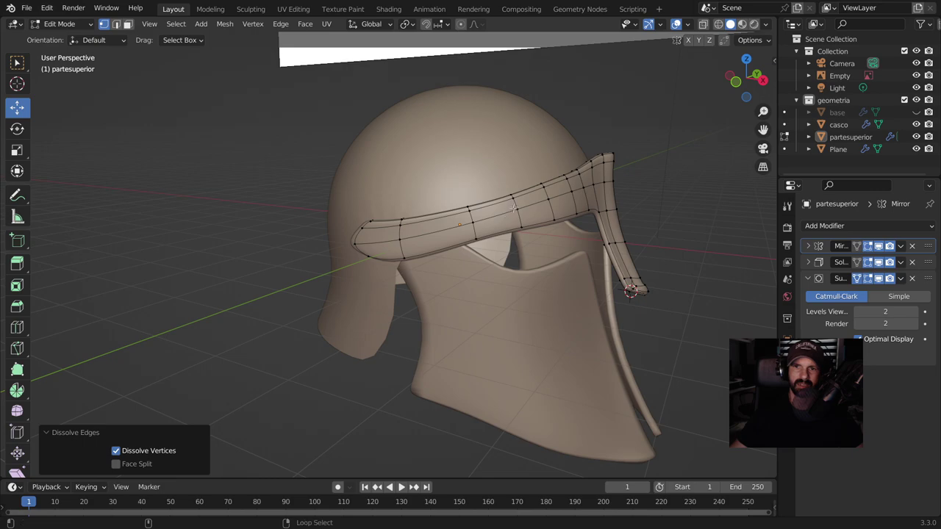
pyautogui.keyDown('alt'); pyautogui.click(514, 207); pyautogui.keyUp('alt')
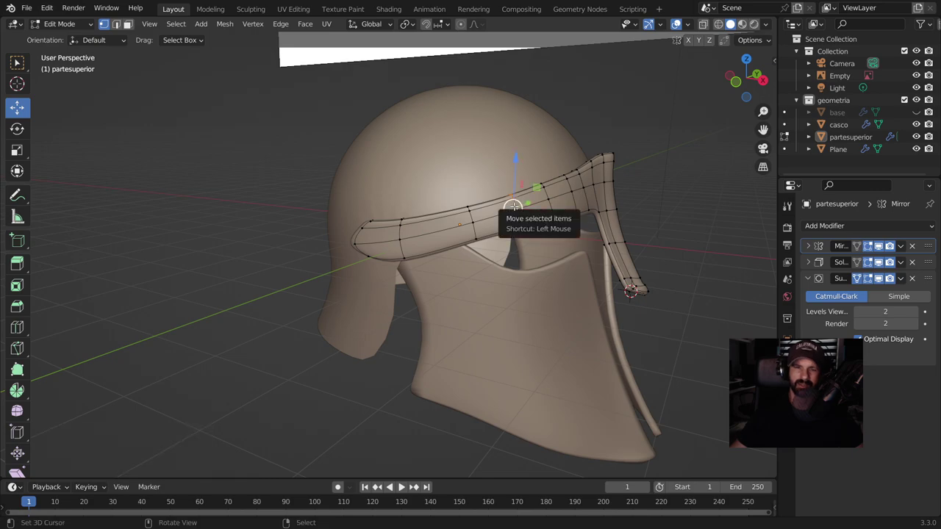
pyautogui.press('x')
pyautogui.click(516, 206)
# - Insert a new edge loop across the brow band and check the shape
pyautogui.moveTo(515, 206)
pyautogui.mouseDown(button='middle')
pyautogui.moveTo(505, 291)
pyautogui.moveTo(511, 229)
pyautogui.moveTo(394, 235)
pyautogui.mouseUp(button='middle')
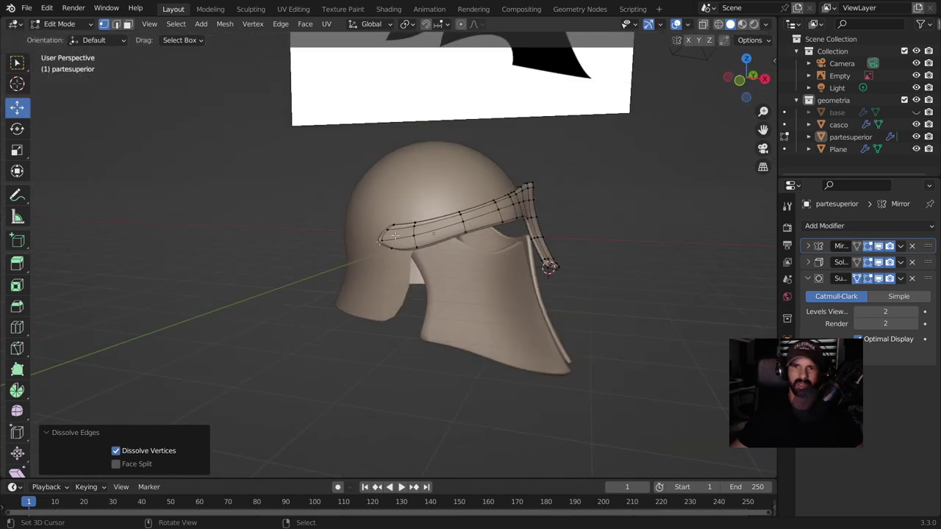
pyautogui.moveTo(478, 208)
pyautogui.mouseDown(button='middle')
pyautogui.moveTo(580, 267)
pyautogui.moveTo(561, 257)
pyautogui.mouseUp(button='middle')
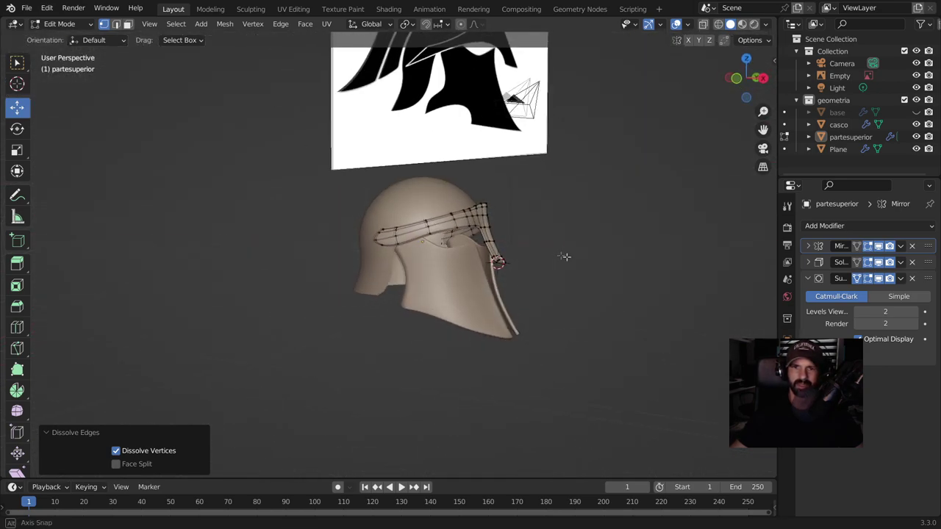
pyautogui.scroll(3, 561, 256)
pyautogui.scroll(3, 387, 227)
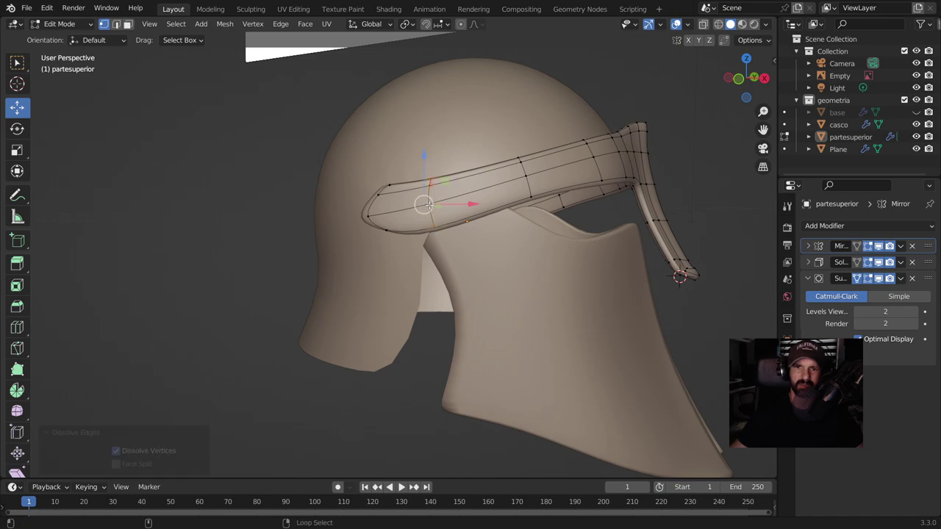
pyautogui.hotkey('ctrl', 'r')
pyautogui.click(417, 207)
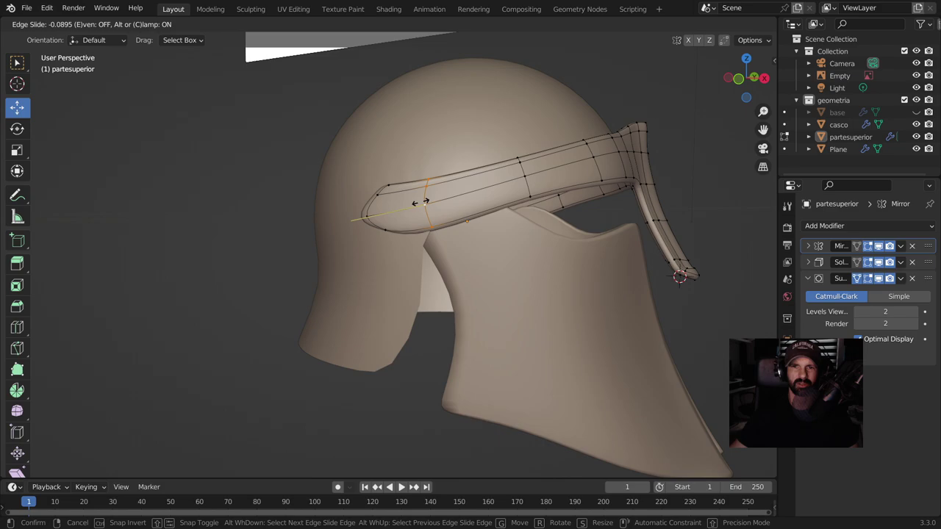
pyautogui.click(431, 227)
pyautogui.moveTo(431, 228)
pyautogui.mouseDown(button='middle')
pyautogui.moveTo(447, 277)
pyautogui.moveTo(513, 270)
pyautogui.moveTo(476, 264)
pyautogui.moveTo(478, 229)
pyautogui.mouseUp(button='middle')
pyautogui.press('Tab')
pyautogui.press('Tab')
# - Add another edge loop near the band's rear end
pyautogui.scroll(3, 478, 229)
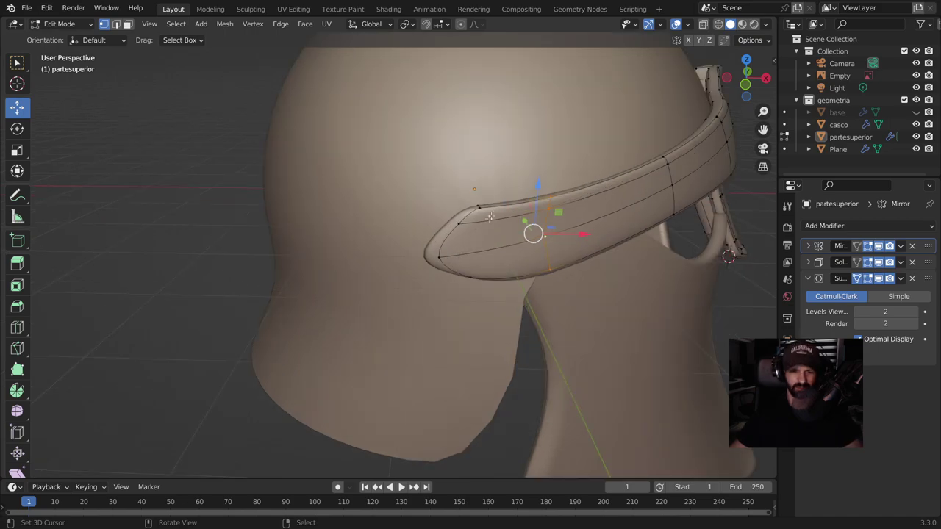
pyautogui.click(493, 213)
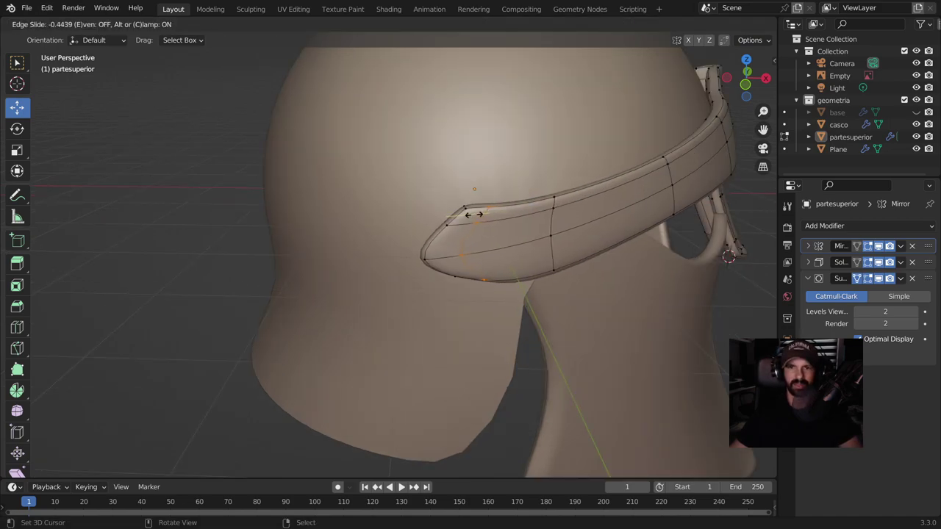
pyautogui.click(474, 214)
pyautogui.moveTo(466, 236); pyautogui.dragTo(450, 240, button='middle')
pyautogui.press('Tab')
pyautogui.scroll(-5, 411, 242)
pyautogui.moveTo(389, 243); pyautogui.dragTo(450, 256, button='middle')
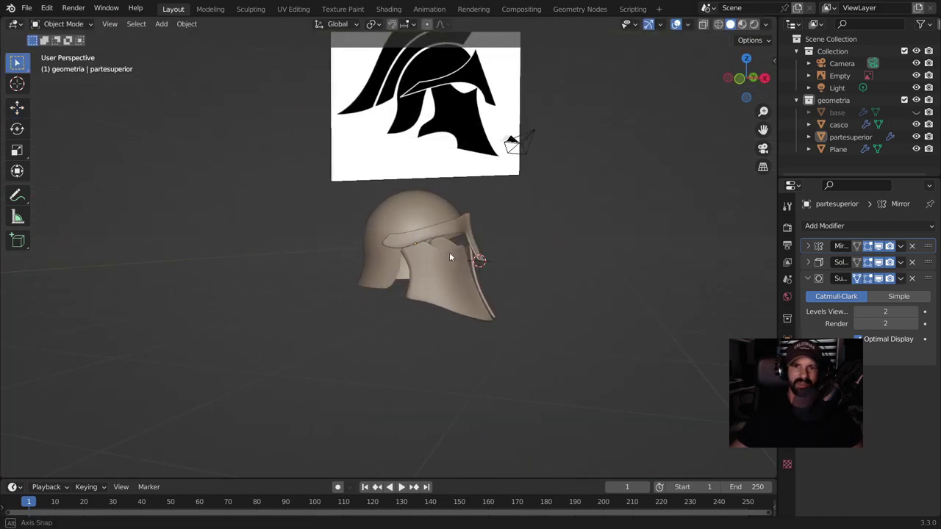
pyautogui.scroll(3, 368, 247)
pyautogui.scroll(3, 368, 247)
pyautogui.press('Tab')
# - Raise a rear band vertex by 0.135 m and push the front-tip vertices along X
pyautogui.moveTo(369, 247); pyautogui.dragTo(396, 251, button='middle')
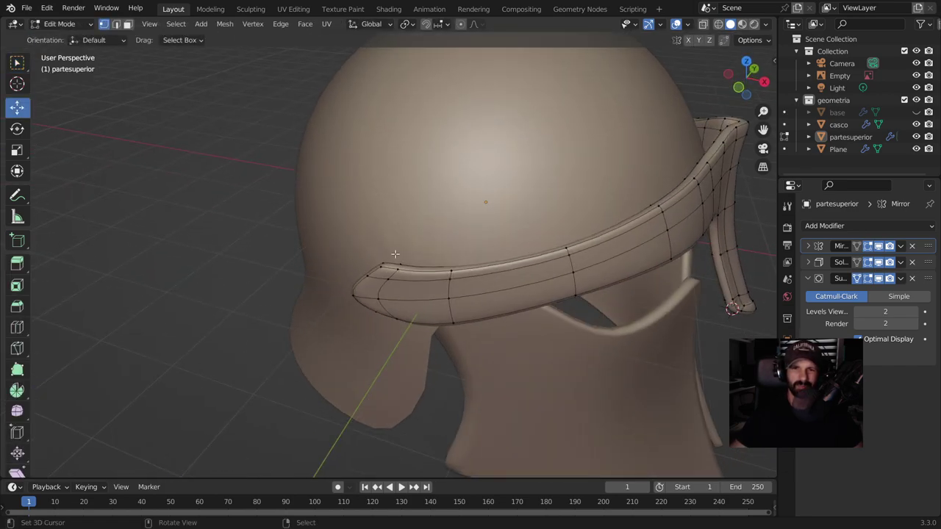
pyautogui.moveTo(392, 236); pyautogui.dragTo(391, 207)
pyautogui.moveTo(391, 206); pyautogui.dragTo(404, 169, button='middle')
pyautogui.click(404, 169)
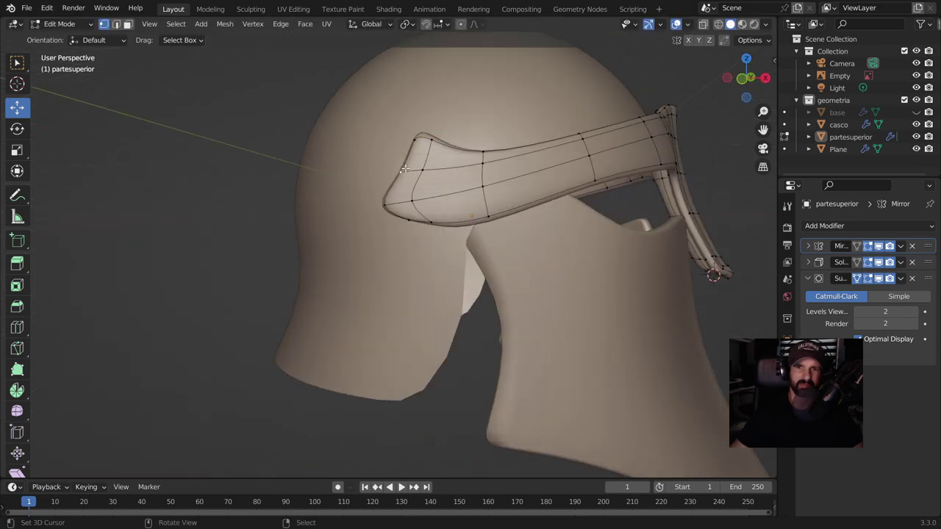
pyautogui.click(417, 169)
pyautogui.moveTo(403, 169); pyautogui.dragTo(420, 172)
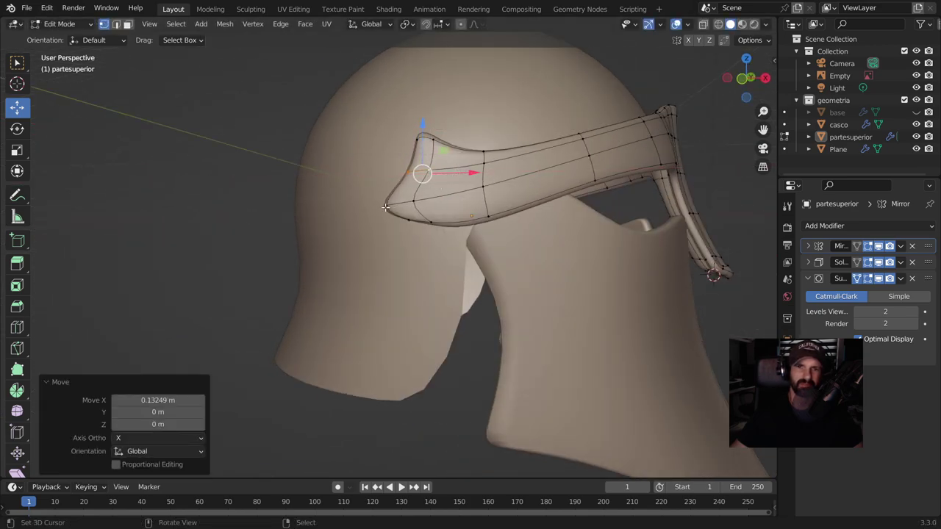
pyautogui.click(438, 203)
pyautogui.moveTo(417, 210); pyautogui.dragTo(383, 214)
pyautogui.moveTo(383, 214); pyautogui.dragTo(533, 331, button='middle')
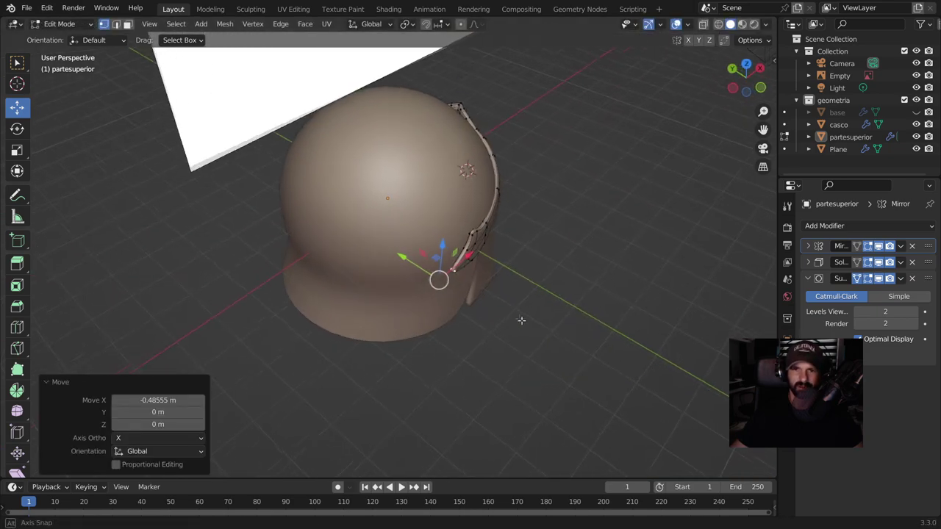
pyautogui.click(533, 330)
# - Move the band's end vertex -0.48555 m along X and return to Object Mode
pyautogui.moveTo(533, 331); pyautogui.dragTo(488, 300, button='middle')
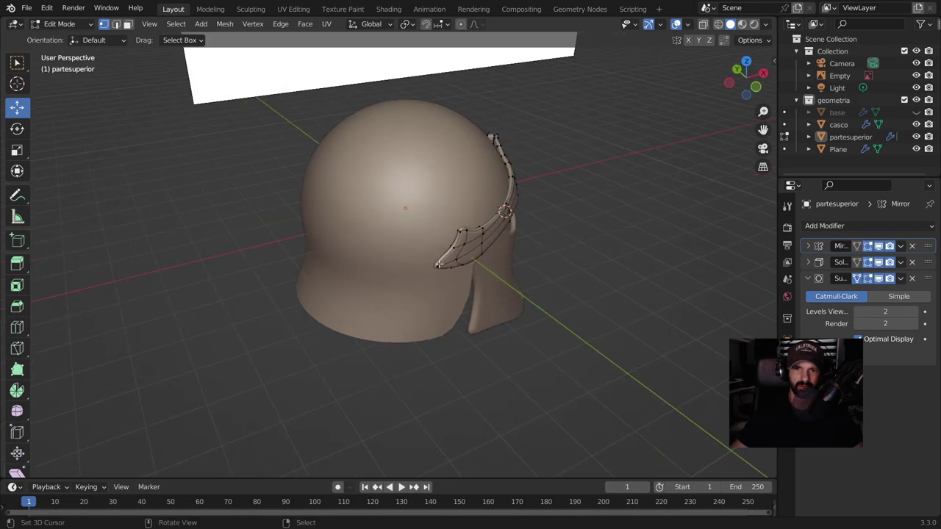
pyautogui.moveTo(482, 247); pyautogui.dragTo(469, 251)
pyautogui.moveTo(469, 251)
pyautogui.mouseDown(button='middle')
pyautogui.moveTo(513, 238)
pyautogui.moveTo(588, 338)
pyautogui.moveTo(439, 266)
pyautogui.moveTo(331, 237)
pyautogui.mouseUp(button='middle')
pyautogui.press('Tab')
pyautogui.scroll(-5, 588, 338)
pyautogui.scroll(2, 489, 316)
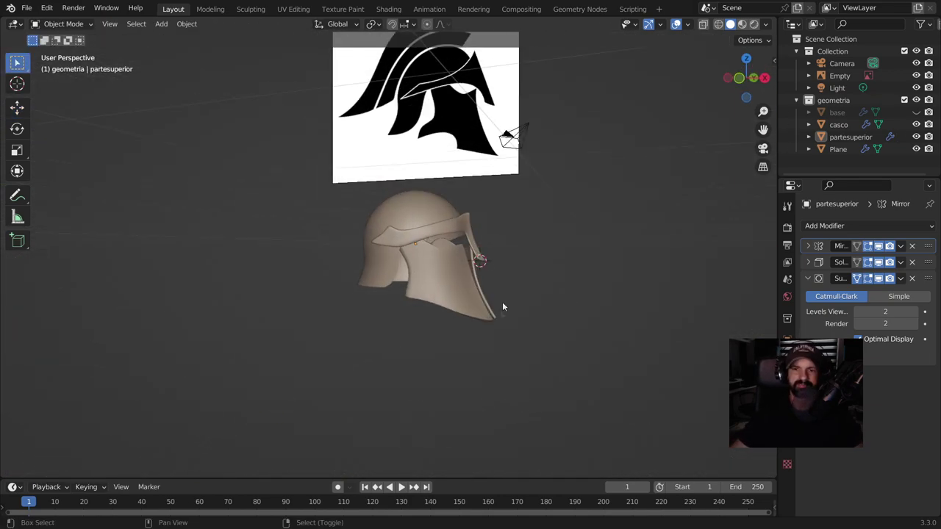
pyautogui.scroll(1, 502, 301)
pyautogui.press('Tab')
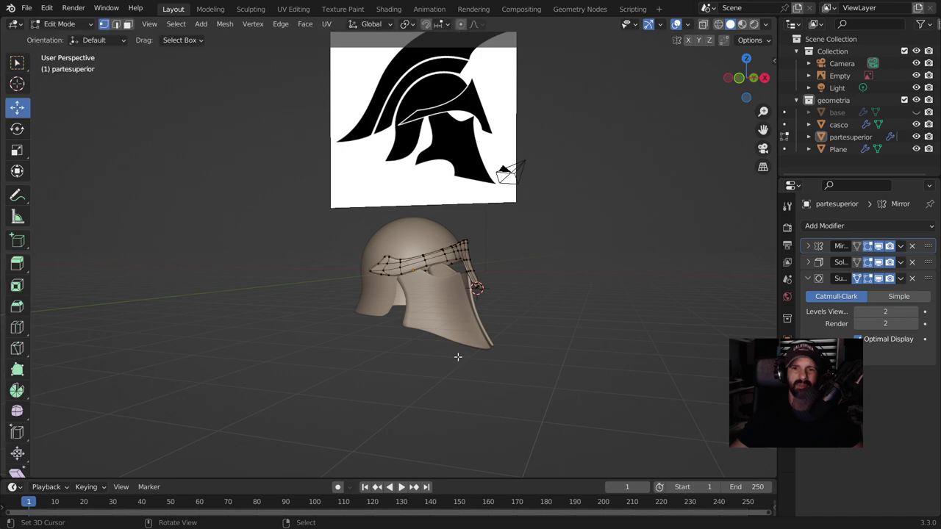
pyautogui.press('Tab')
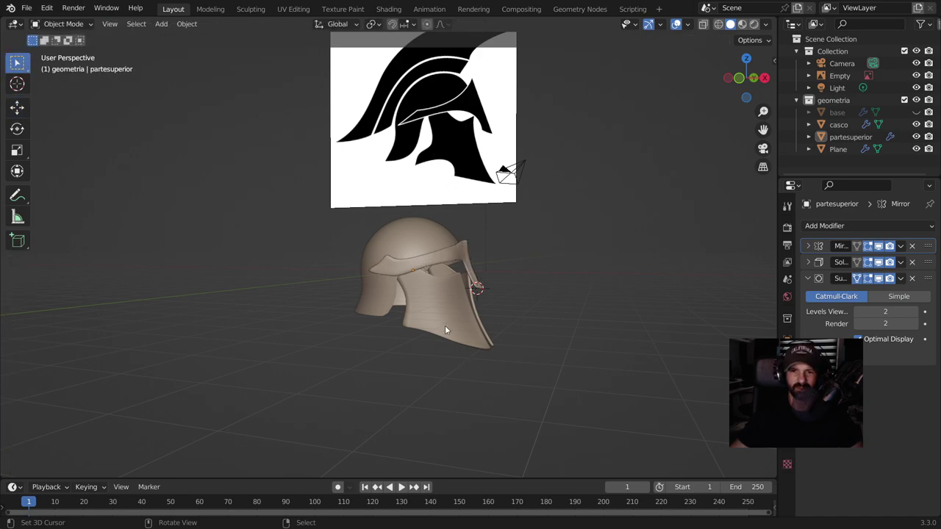
# - Raise the Plane cheek guard's vertices along Z in Edit Mode
pyautogui.click(445, 325)
pyautogui.press('Tab')
pyautogui.moveTo(445, 325); pyautogui.dragTo(415, 345, button='middle')
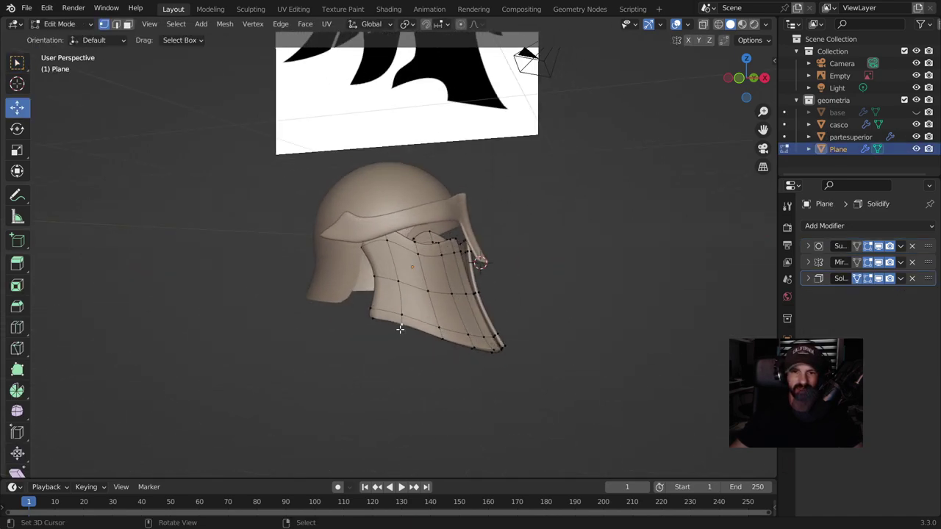
pyautogui.press('g')
pyautogui.press('z')
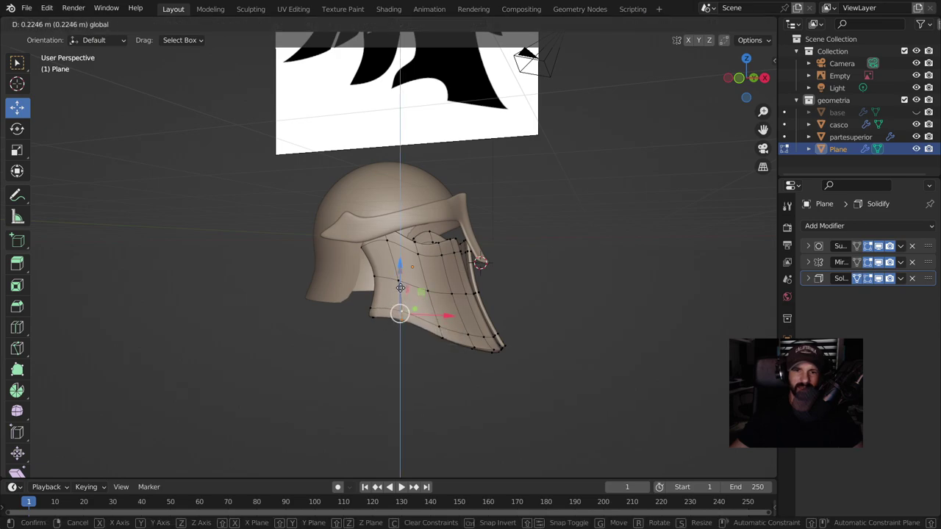
pyautogui.click(402, 284)
pyautogui.click(586, 381)
pyautogui.moveTo(586, 380)
pyautogui.mouseDown(button='middle')
pyautogui.moveTo(493, 360)
pyautogui.moveTo(399, 378)
pyautogui.moveTo(245, 369)
pyautogui.moveTo(522, 382)
pyautogui.mouseUp(button='middle')
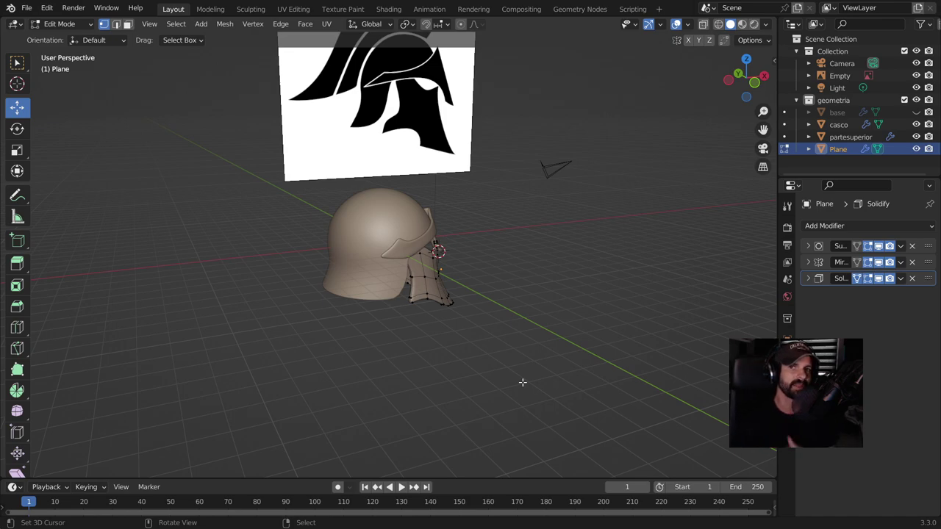
# - Save the project under the incremented name casco2.blend
pyautogui.click(25, 7)
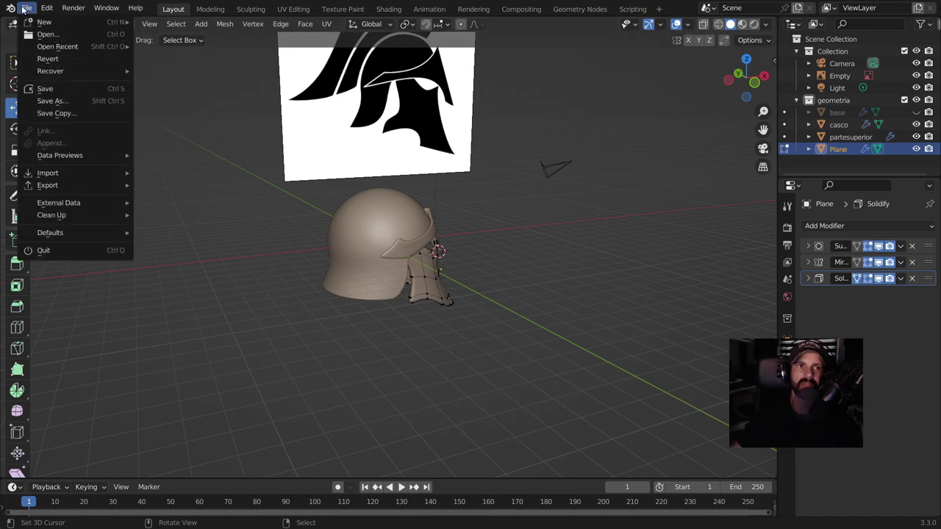
pyautogui.click(53, 100)
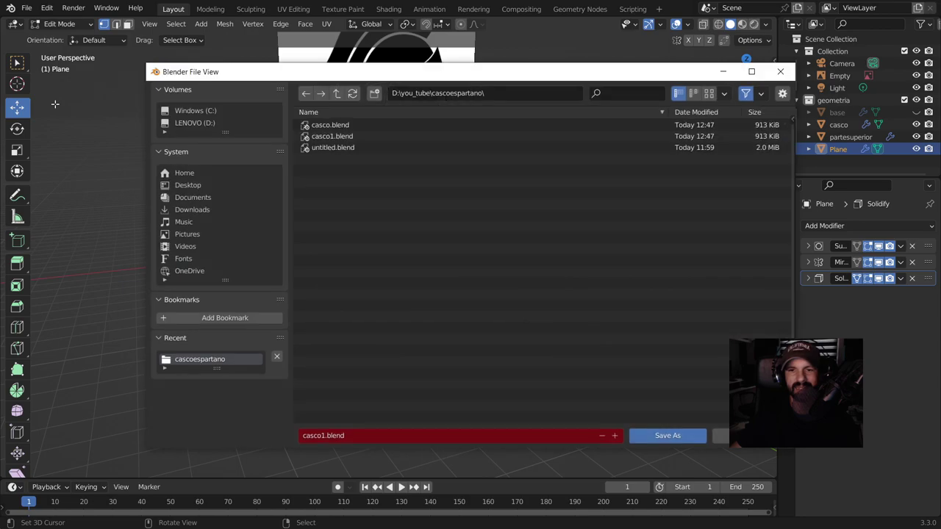
pyautogui.click(782, 74)
pyautogui.click(26, 7)
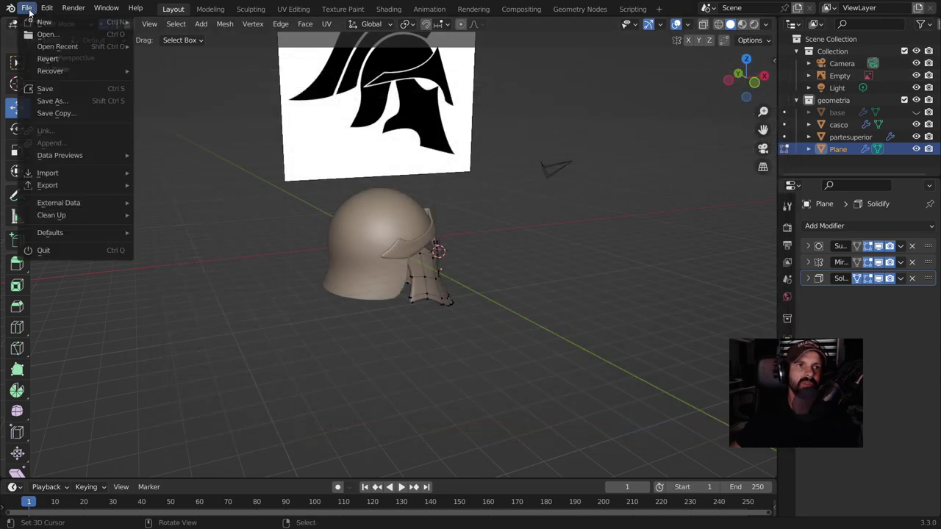
pyautogui.click(52, 99)
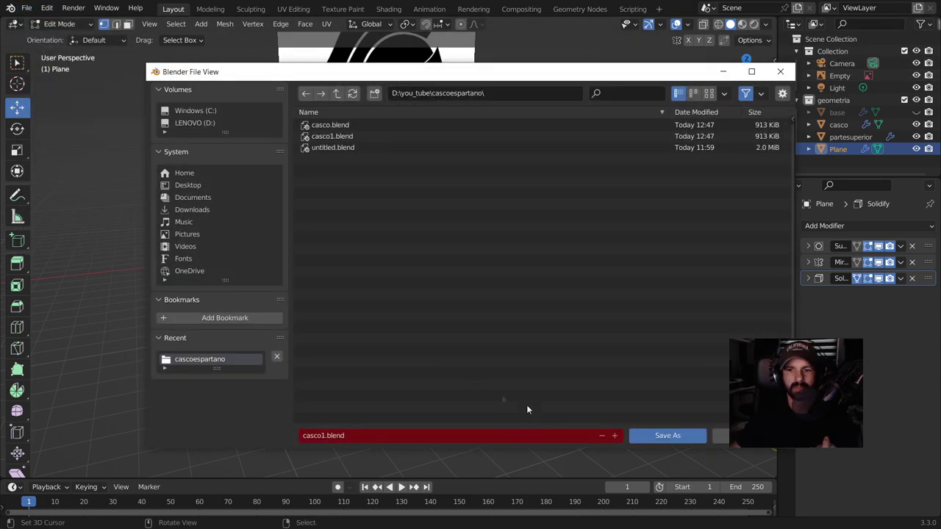
pyautogui.click(614, 435)
pyautogui.click(654, 435)
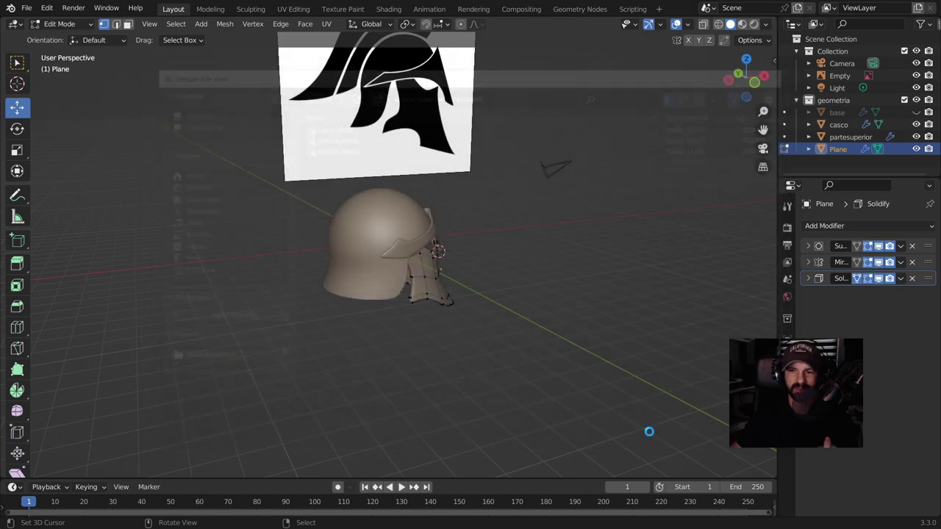
# - Switch from the cheek guard to editing the casco helmet dome mesh
pyautogui.press('Tab')
pyautogui.click(397, 250)
pyautogui.press('Tab')
# - Select the band of faces over the casco dome crown and duplicate it in place
pyautogui.moveTo(441, 220)
pyautogui.mouseDown(button='middle')
pyautogui.moveTo(528, 223)
pyautogui.moveTo(403, 245)
pyautogui.mouseUp(button='middle')
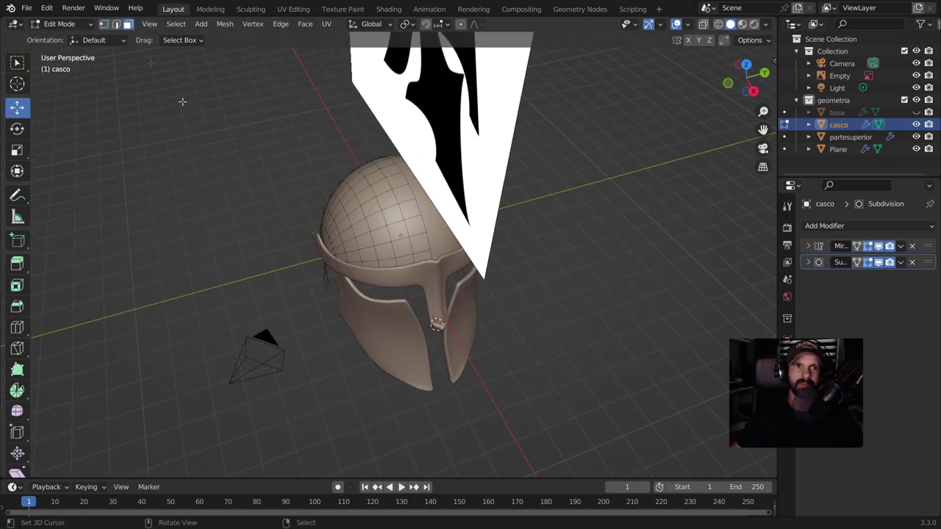
pyautogui.moveTo(428, 255); pyautogui.dragTo(378, 272, button='middle')
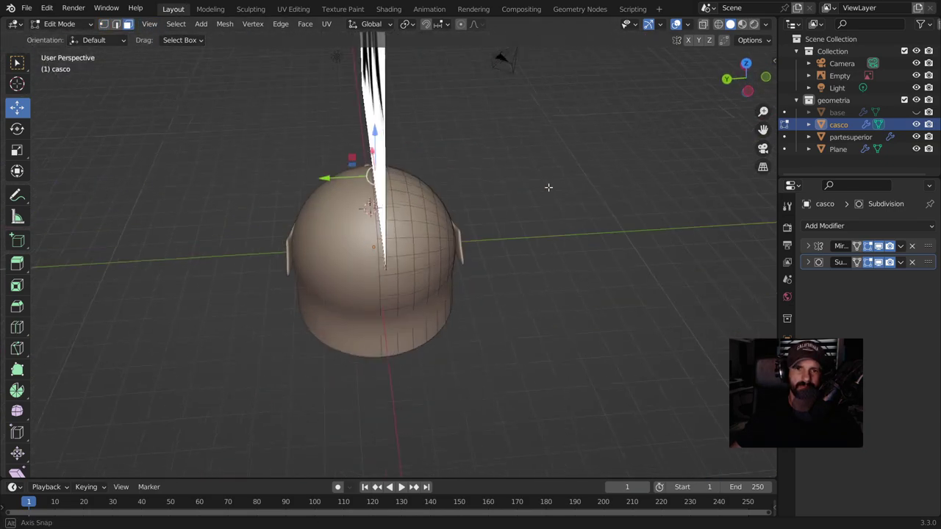
pyautogui.keyDown('ctrl'); pyautogui.keyDown('shift'); pyautogui.click(372, 271); pyautogui.keyUp('shift'); pyautogui.keyUp('ctrl')
pyautogui.moveTo(371, 271)
pyautogui.mouseDown(button='middle')
pyautogui.moveTo(277, 275)
pyautogui.moveTo(489, 208)
pyautogui.moveTo(441, 242)
pyautogui.moveTo(269, 225)
pyautogui.moveTo(403, 250)
pyautogui.moveTo(499, 220)
pyautogui.mouseUp(button='middle')
pyautogui.hotkey('ctrl', 'z')
pyautogui.keyDown('ctrl'); pyautogui.keyDown('shift'); pyautogui.click(362, 271); pyautogui.keyUp('shift'); pyautogui.keyUp('ctrl')
pyautogui.hotkey('ctrl', 'z')
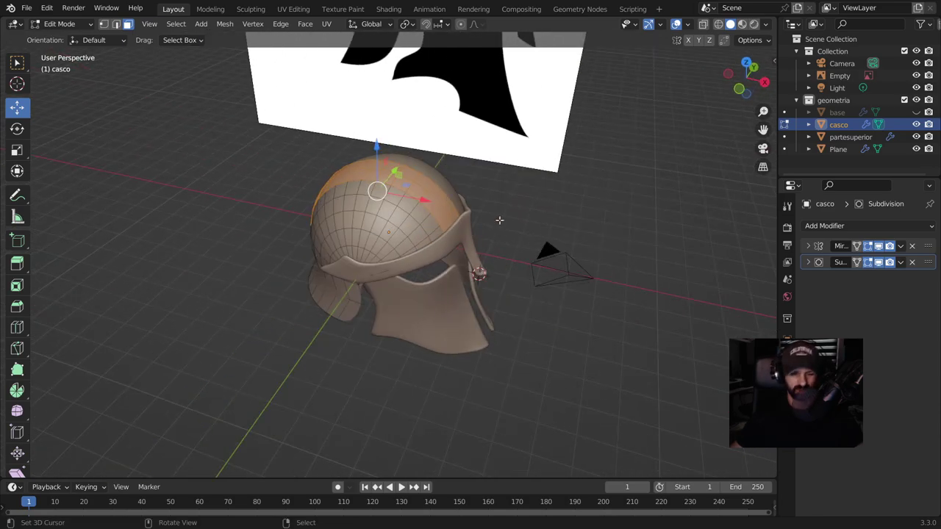
pyautogui.press('g')
pyautogui.rightClick(500, 220)
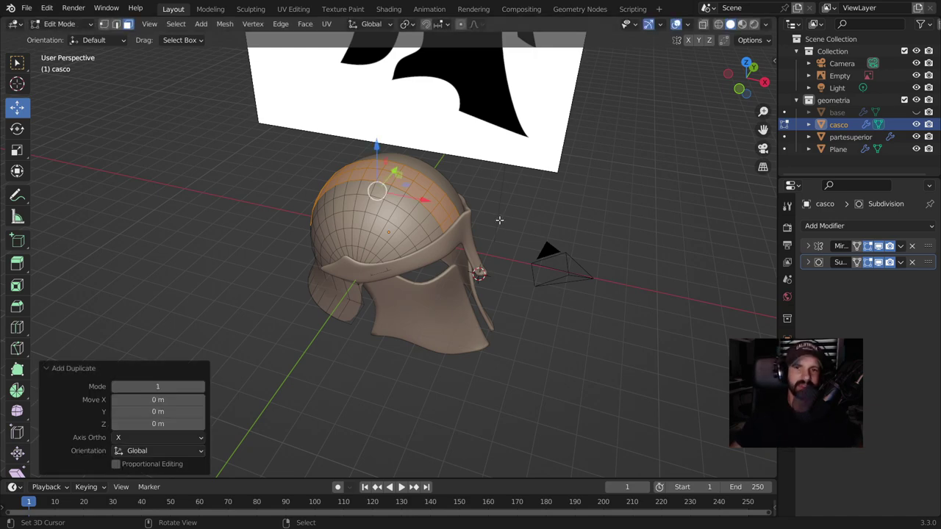
# - Separate the duplicated strip by selection and rename the new object 'pelos casco'
pyautogui.press('p')
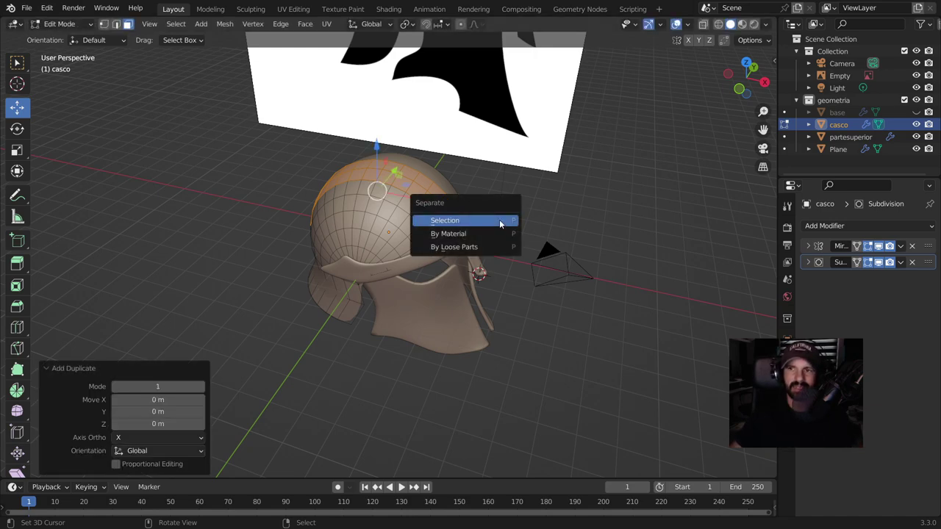
pyautogui.click(499, 220)
pyautogui.doubleClick(846, 137)
pyautogui.write('pelos-ca')
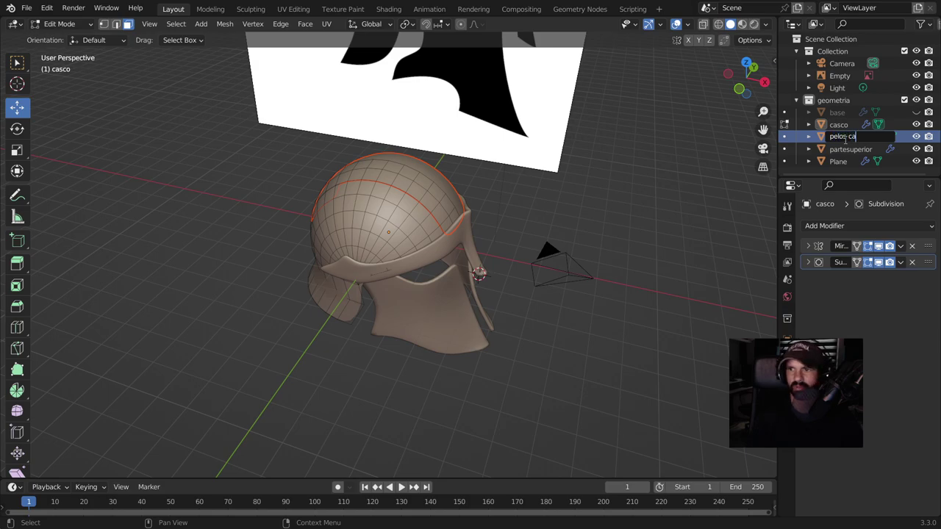
pyautogui.write('sco')
pyautogui.press('Return')
# - Select the pelos casco object, enter Edit Mode and select all its geometry
pyautogui.press('Tab')
pyautogui.moveTo(575, 209)
pyautogui.mouseDown(button='middle')
pyautogui.moveTo(562, 174)
pyautogui.moveTo(282, 166)
pyautogui.mouseUp(button='middle')
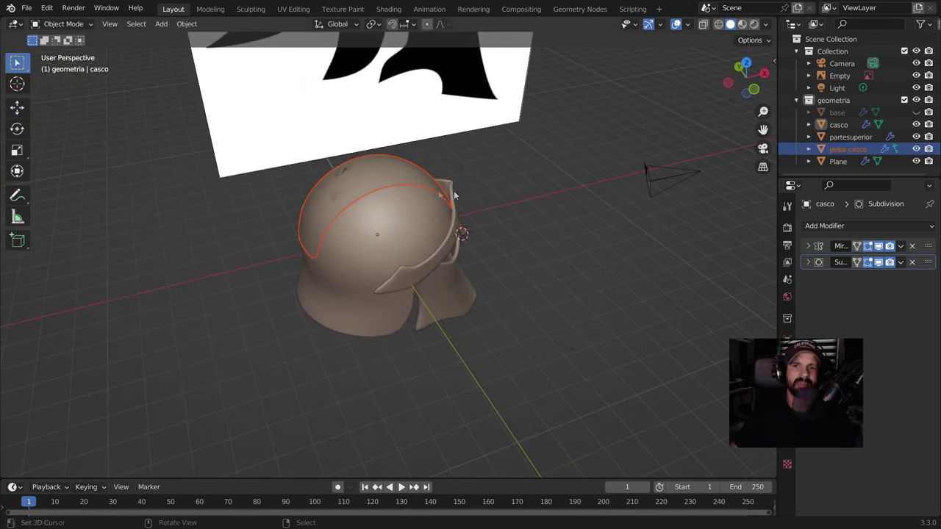
pyautogui.moveTo(282, 169)
pyautogui.mouseDown(button='middle')
pyautogui.moveTo(512, 176)
pyautogui.moveTo(557, 147)
pyautogui.moveTo(525, 152)
pyautogui.moveTo(473, 196)
pyautogui.moveTo(375, 184)
pyautogui.moveTo(398, 210)
pyautogui.mouseUp(button='middle')
pyautogui.press('Tab')
pyautogui.press('Tab')
pyautogui.moveTo(449, 233)
pyautogui.mouseDown(button='middle')
pyautogui.moveTo(361, 182)
pyautogui.moveTo(290, 185)
pyautogui.moveTo(513, 205)
pyautogui.mouseUp(button='middle')
pyautogui.click(382, 172)
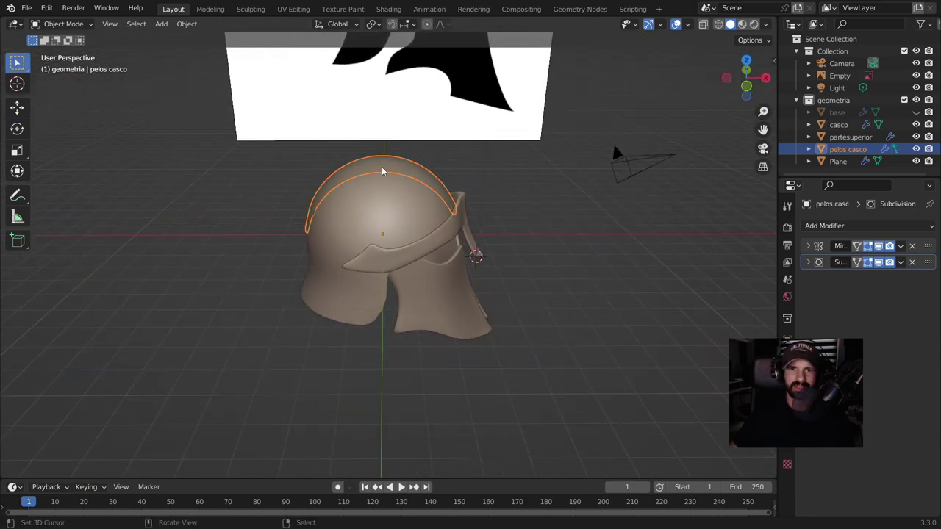
pyautogui.press('Tab')
pyautogui.press('a')
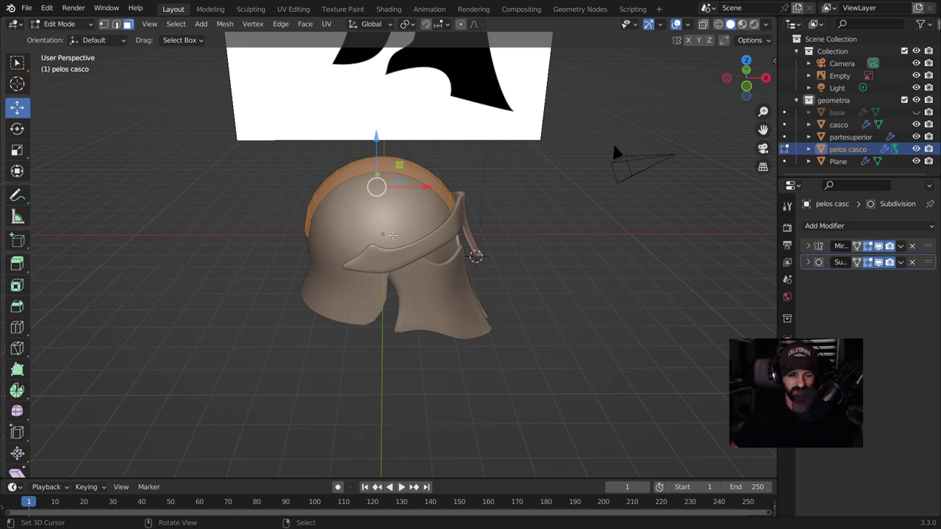
# - Extrude the crest strip outward along its normals, then deselect it
pyautogui.press('e')
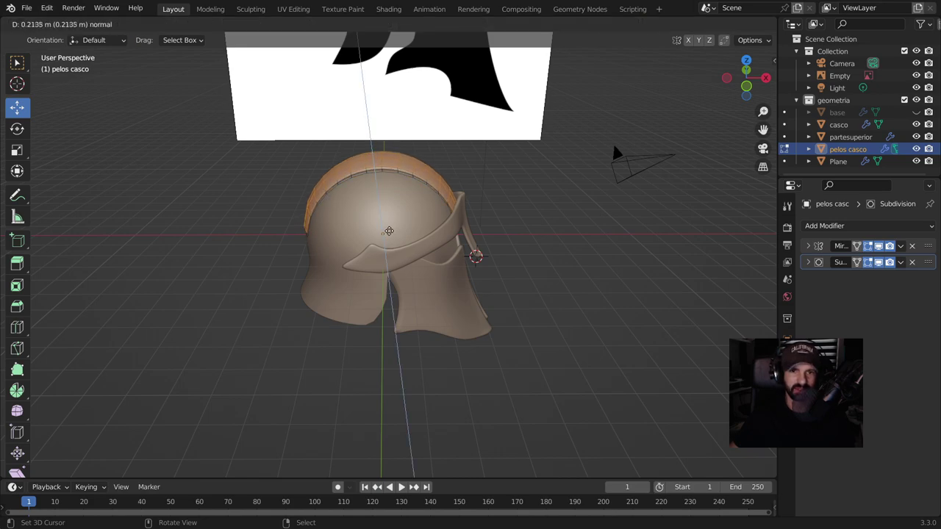
pyautogui.click(386, 224)
pyautogui.moveTo(385, 224)
pyautogui.mouseDown(button='middle')
pyautogui.moveTo(292, 207)
pyautogui.moveTo(230, 227)
pyautogui.moveTo(611, 301)
pyautogui.mouseUp(button='middle')
pyautogui.click(610, 301)
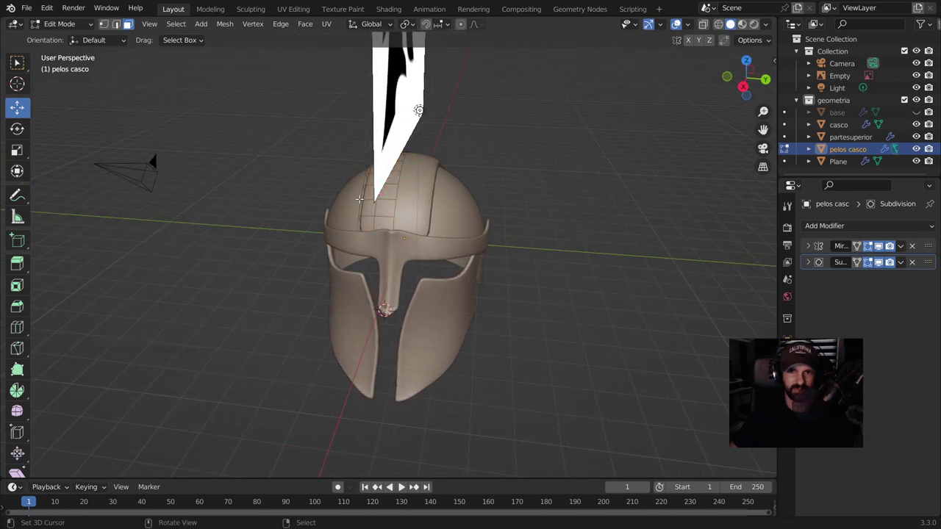
pyautogui.click(878, 247)
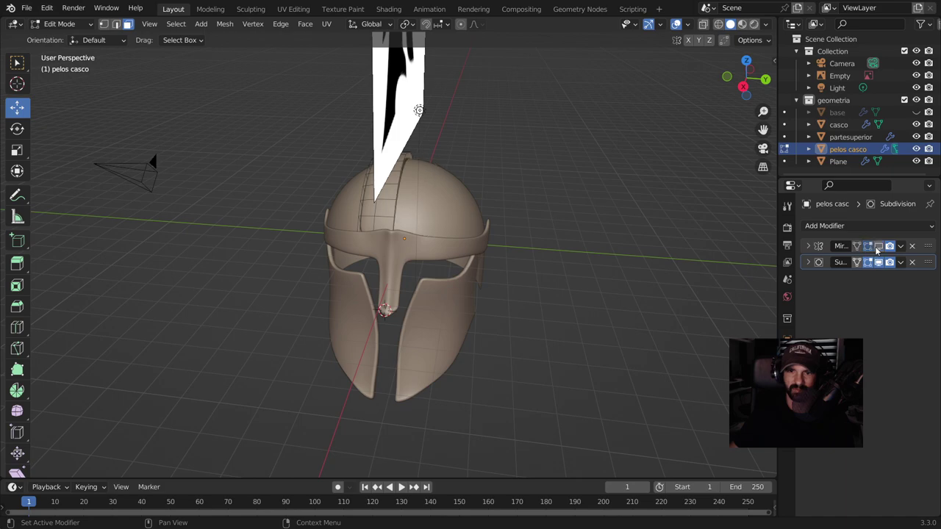
pyautogui.click(878, 247)
# - Select the strip of faces along the crest and extrude them outward again
pyautogui.press('Tab')
pyautogui.moveTo(412, 264)
pyautogui.mouseDown(button='middle')
pyautogui.moveTo(342, 264)
pyautogui.moveTo(359, 229)
pyautogui.moveTo(555, 207)
pyautogui.mouseUp(button='middle')
pyautogui.press('Tab')
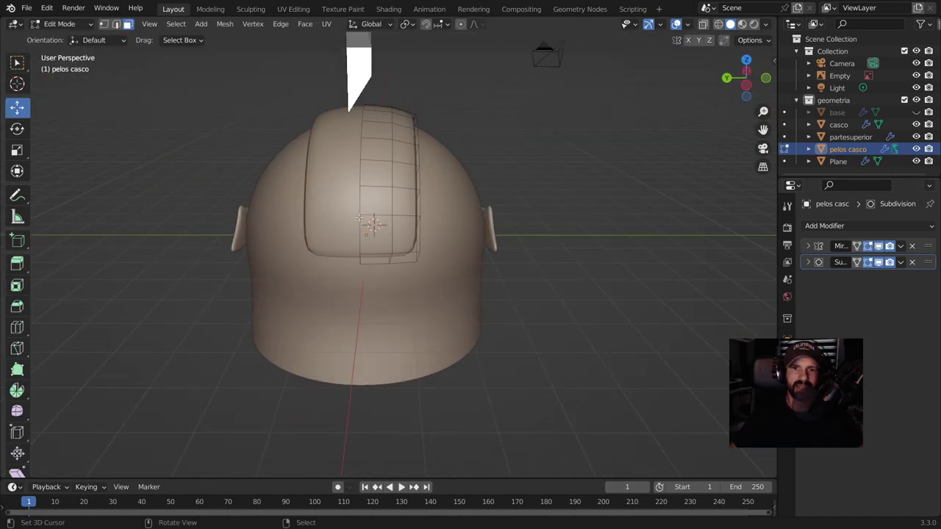
pyautogui.moveTo(394, 220); pyautogui.dragTo(319, 262, button='middle')
pyautogui.click(316, 264)
pyautogui.moveTo(348, 225)
pyautogui.mouseDown(button='middle')
pyautogui.moveTo(205, 246)
pyautogui.moveTo(378, 172)
pyautogui.moveTo(451, 233)
pyautogui.moveTo(491, 189)
pyautogui.mouseUp(button='middle')
pyautogui.keyDown('ctrl'); pyautogui.click(451, 232); pyautogui.keyUp('ctrl')
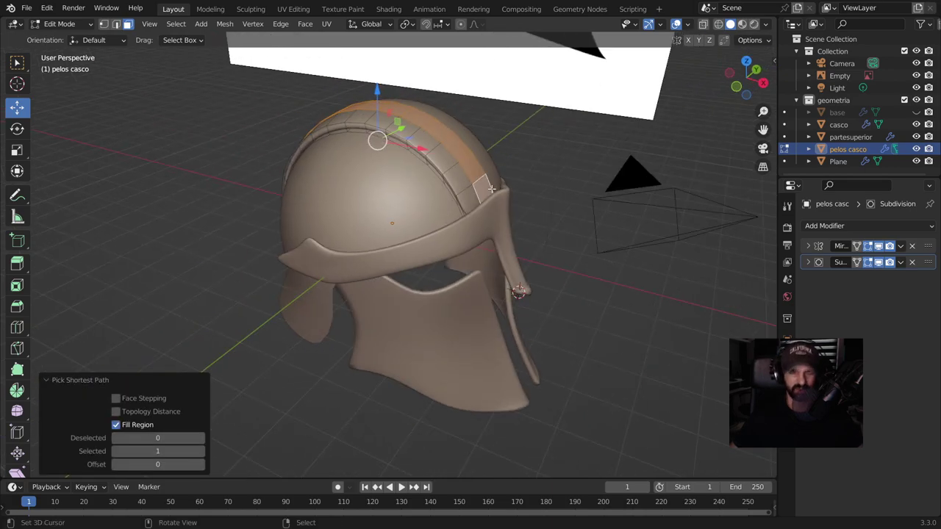
pyautogui.press('e')
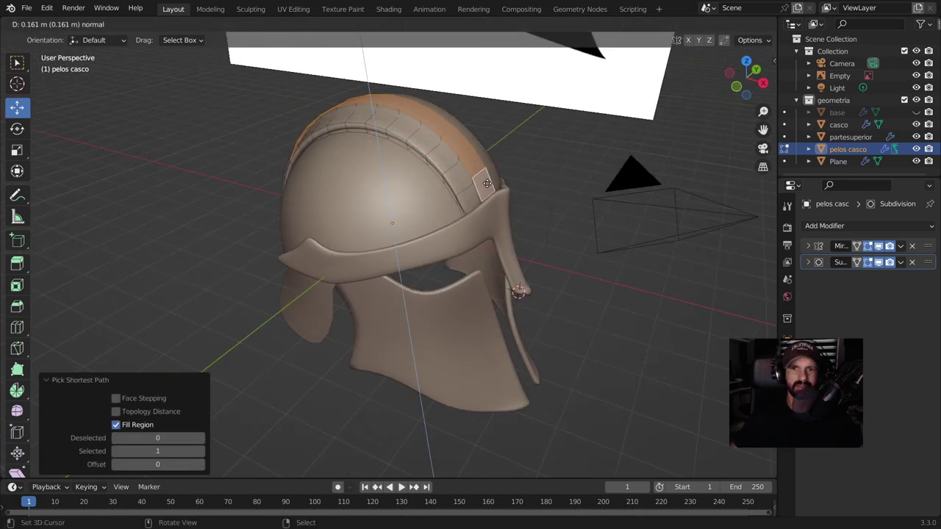
pyautogui.click(486, 182)
pyautogui.moveTo(487, 182); pyautogui.dragTo(336, 189, button='middle')
# - Add a lengthwise edge loop along the strip, slide it into place, and view the smoothed result
pyautogui.hotkey('ctrl', 'r')
pyautogui.click(331, 186)
pyautogui.click(320, 182)
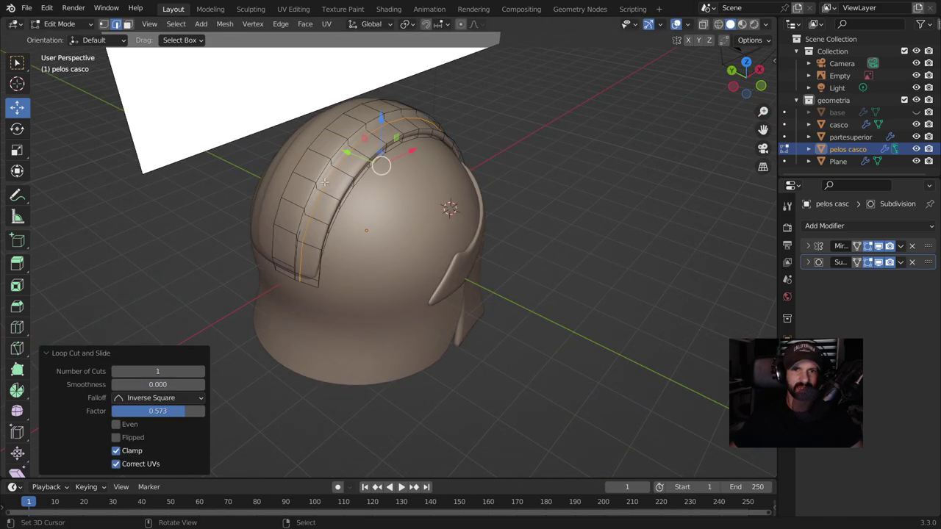
pyautogui.press('g')
pyautogui.press('g')
pyautogui.click(344, 176)
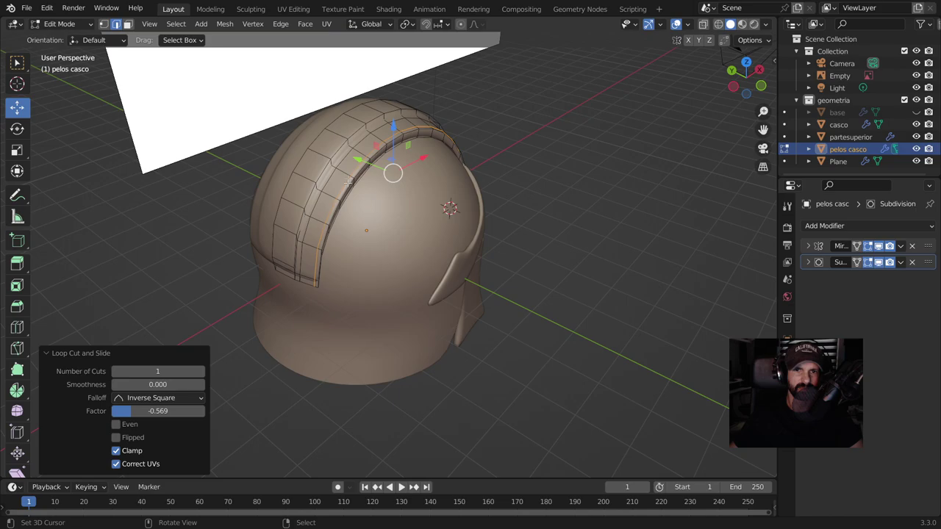
pyautogui.moveTo(344, 176)
pyautogui.mouseDown(button='middle')
pyautogui.moveTo(613, 259)
pyautogui.moveTo(561, 277)
pyautogui.moveTo(378, 239)
pyautogui.moveTo(378, 265)
pyautogui.moveTo(605, 286)
pyautogui.moveTo(721, 265)
pyautogui.moveTo(404, 175)
pyautogui.mouseUp(button='middle')
pyautogui.press('Tab')
pyautogui.scroll(3, 404, 174)
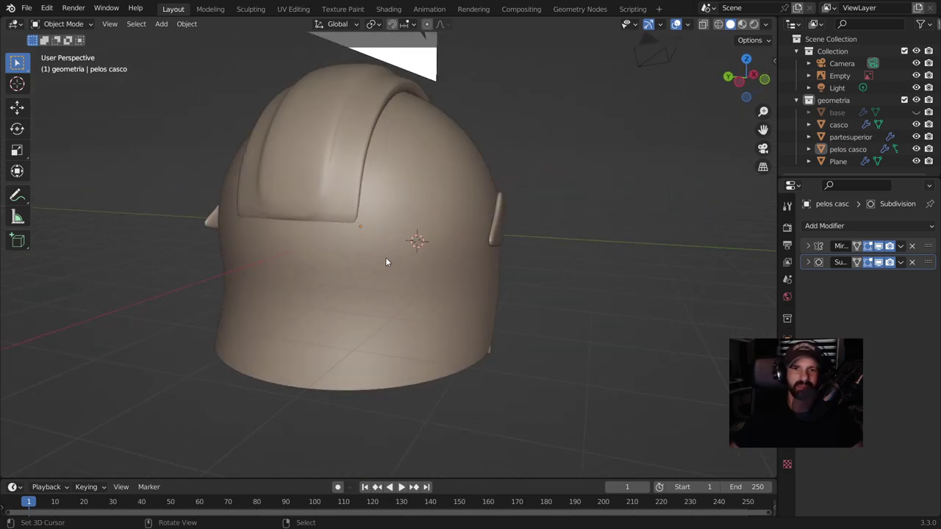
# - Select the edge at the strip's front end and move it along X
pyautogui.press('Tab')
pyautogui.moveTo(300, 187)
pyautogui.mouseDown(button='middle')
pyautogui.moveTo(338, 193)
pyautogui.moveTo(306, 205)
pyautogui.mouseUp(button='middle')
pyautogui.scroll(4, 307, 205)
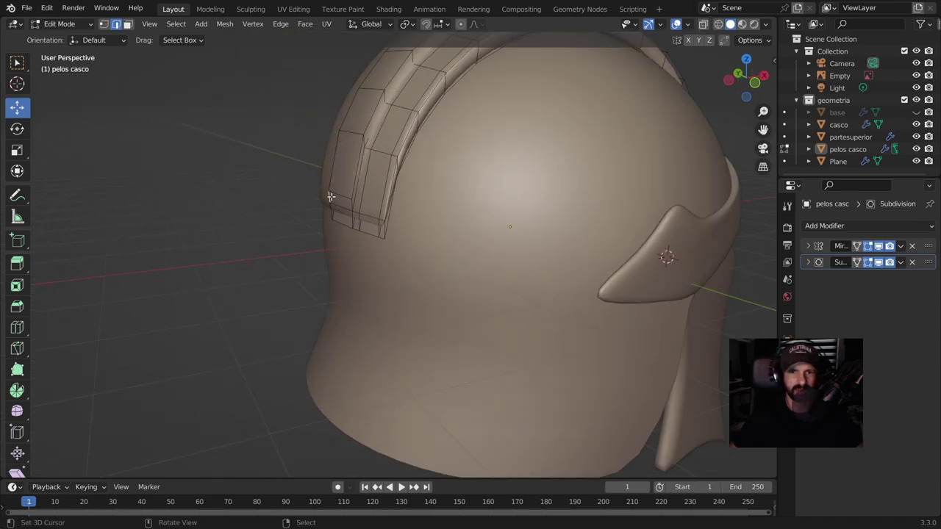
pyautogui.click(342, 197)
pyautogui.moveTo(368, 192); pyautogui.dragTo(352, 194)
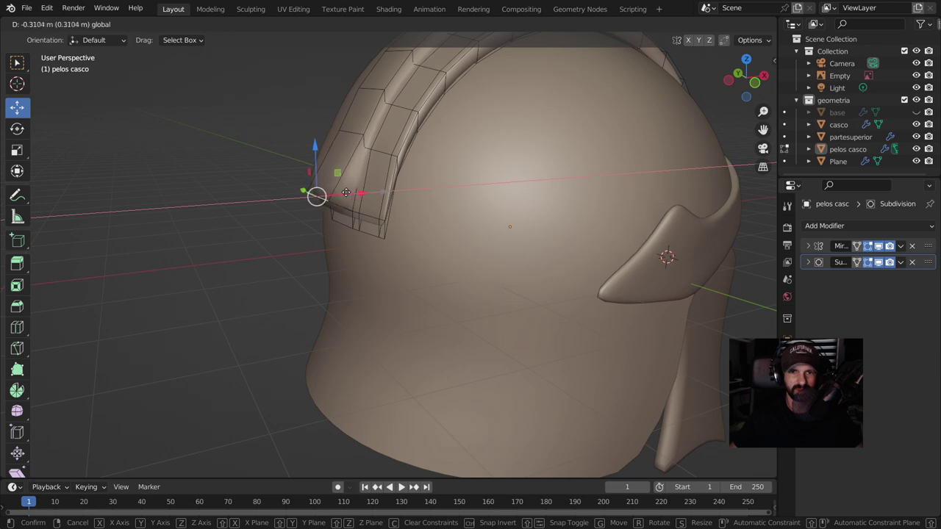
pyautogui.moveTo(352, 194); pyautogui.dragTo(345, 195)
# - Check the smoothed helmet, then show the strip unsmoothed while editing
pyautogui.press('Tab')
pyautogui.moveTo(212, 270)
pyautogui.mouseDown(button='middle')
pyautogui.moveTo(308, 236)
pyautogui.moveTo(252, 242)
pyautogui.moveTo(290, 252)
pyautogui.mouseUp(button='middle')
pyautogui.press('Tab')
pyautogui.scroll(3, 300, 245)
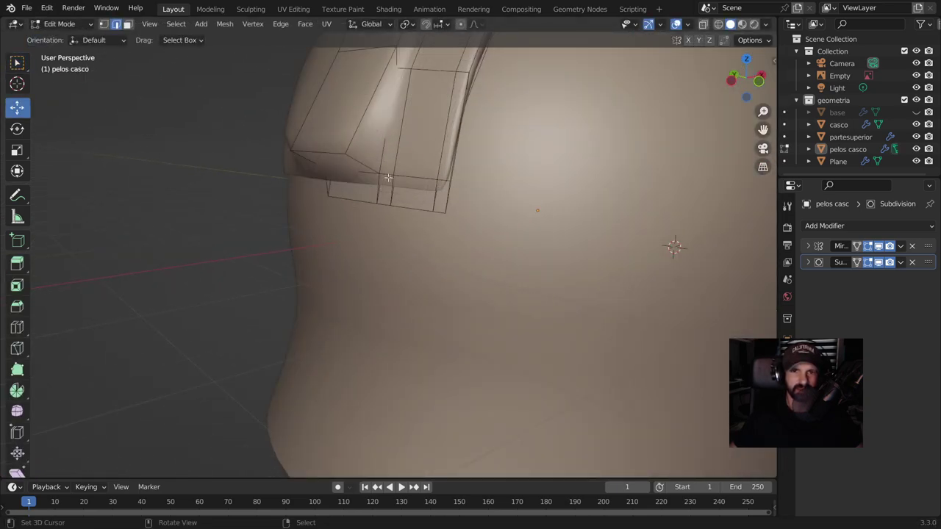
pyautogui.click(878, 250)
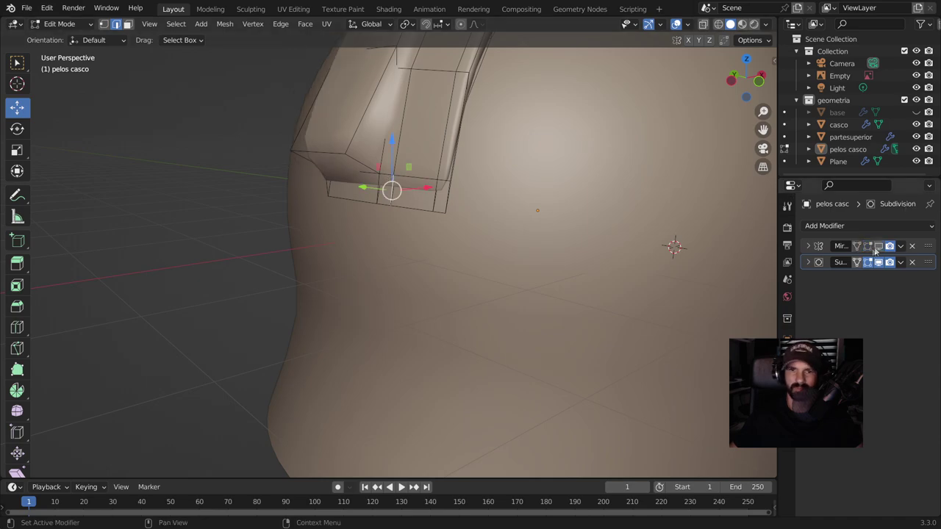
pyautogui.click(879, 248)
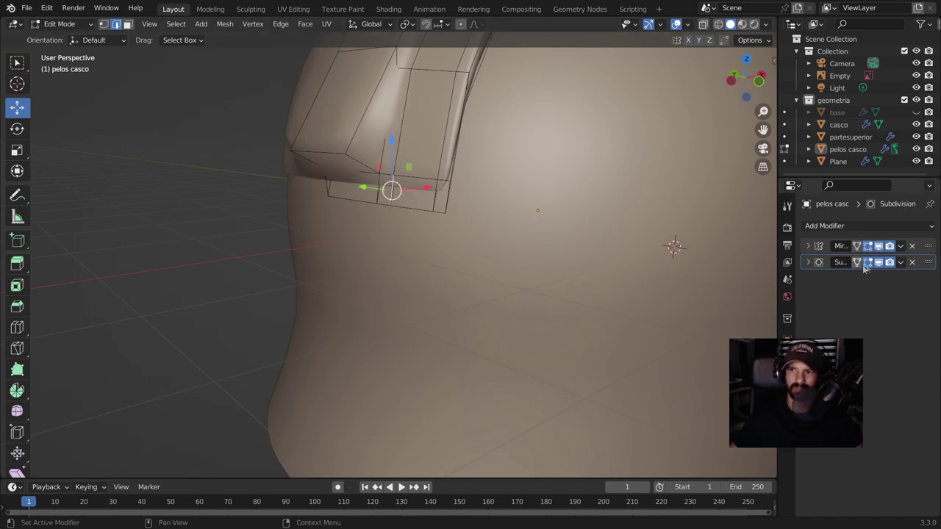
pyautogui.click(867, 264)
# - Pull the strip's end edges -0.12192 m, then a further -0.054 m, along X
pyautogui.moveTo(432, 260)
pyautogui.mouseDown(button='middle')
pyautogui.moveTo(330, 216)
pyautogui.moveTo(321, 199)
pyautogui.mouseUp(button='middle')
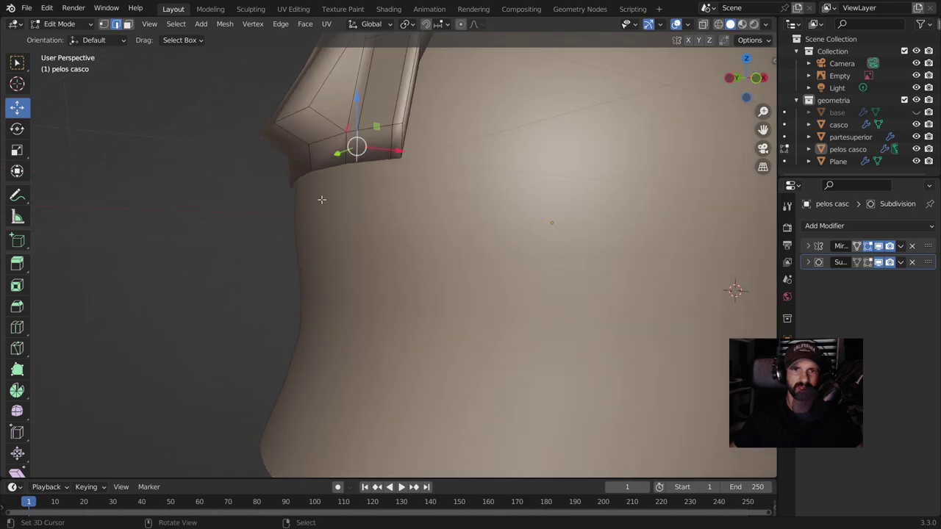
pyautogui.moveTo(340, 153)
pyautogui.mouseDown(button='middle')
pyautogui.moveTo(273, 227)
pyautogui.moveTo(346, 157)
pyautogui.mouseUp(button='middle')
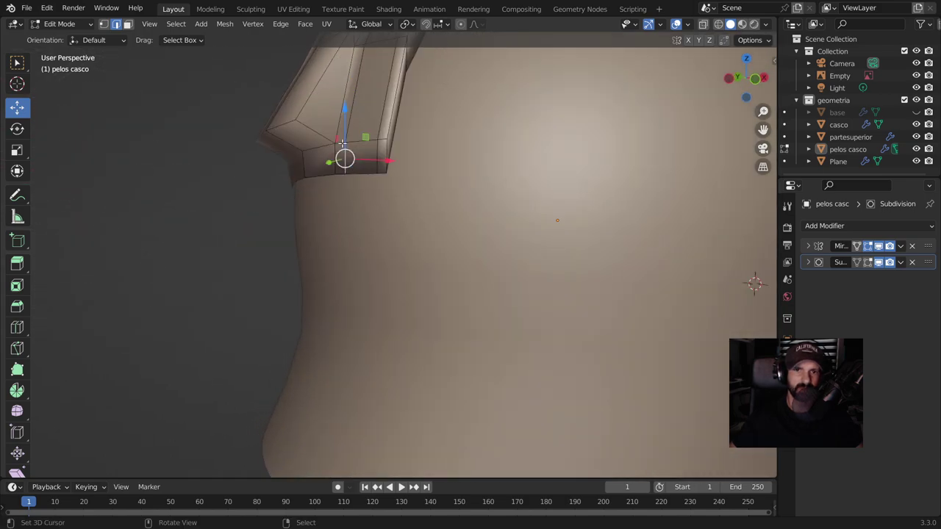
pyautogui.keyDown('shift'); pyautogui.click(343, 144); pyautogui.keyUp('shift')
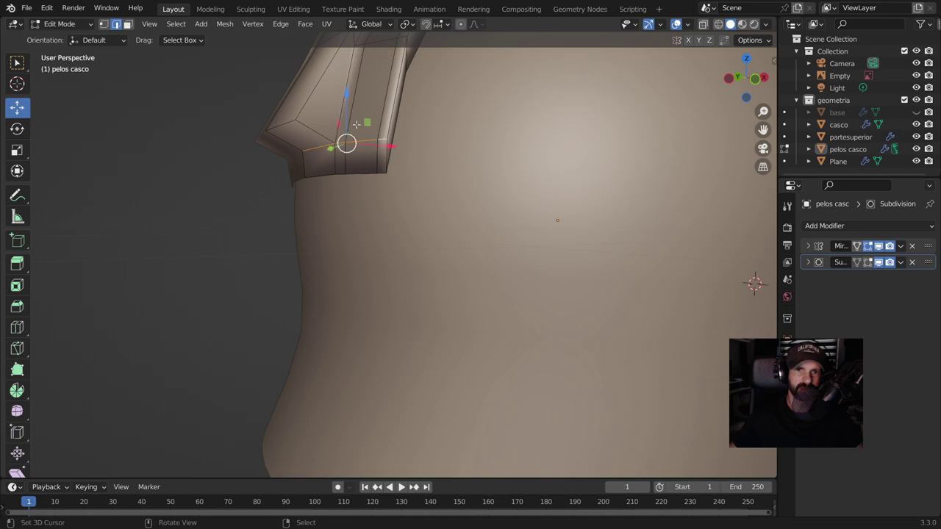
pyautogui.moveTo(341, 144); pyautogui.dragTo(290, 172, button='middle')
pyautogui.moveTo(289, 151)
pyautogui.mouseDown()
pyautogui.moveTo(289, 176)
pyautogui.moveTo(323, 179)
pyautogui.moveTo(298, 180)
pyautogui.mouseUp()
pyautogui.moveTo(297, 184)
pyautogui.mouseDown(button='middle')
pyautogui.moveTo(350, 191)
pyautogui.moveTo(307, 189)
pyautogui.mouseUp(button='middle')
pyautogui.moveTo(331, 70); pyautogui.dragTo(298, 157, button='middle')
pyautogui.moveTo(309, 167); pyautogui.dragTo(308, 167)
pyautogui.moveTo(308, 168); pyautogui.dragTo(787, 231, button='middle')
pyautogui.scroll(-5, 489, 271)
pyautogui.moveTo(489, 271)
pyautogui.mouseDown(button='middle')
pyautogui.moveTo(416, 237)
pyautogui.moveTo(448, 231)
pyautogui.moveTo(467, 253)
pyautogui.moveTo(450, 249)
pyautogui.mouseUp(button='middle')
pyautogui.press('Tab')
pyautogui.press('Tab')
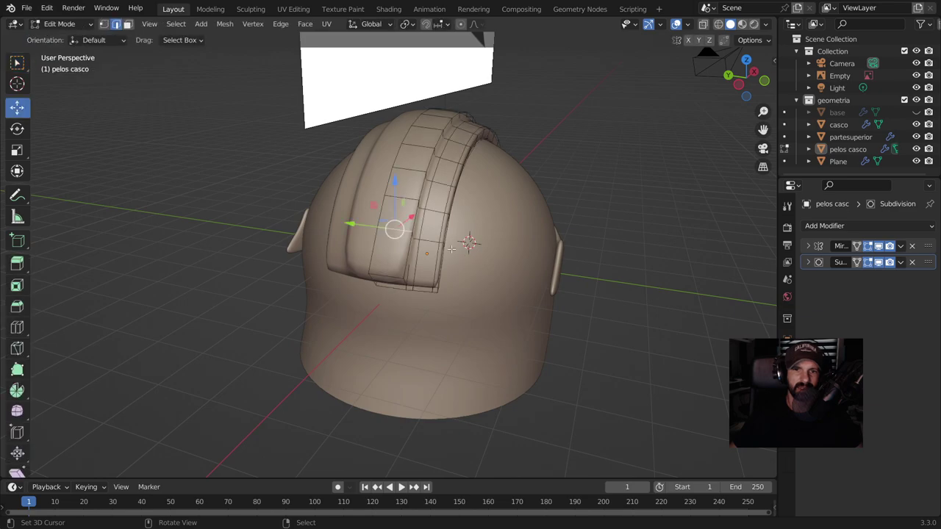
# - Edge-slide the strip's lower loop to factor 0.507
pyautogui.keyDown('alt'); pyautogui.click(408, 266); pyautogui.keyUp('alt')
pyautogui.press('g')
pyautogui.press('g')
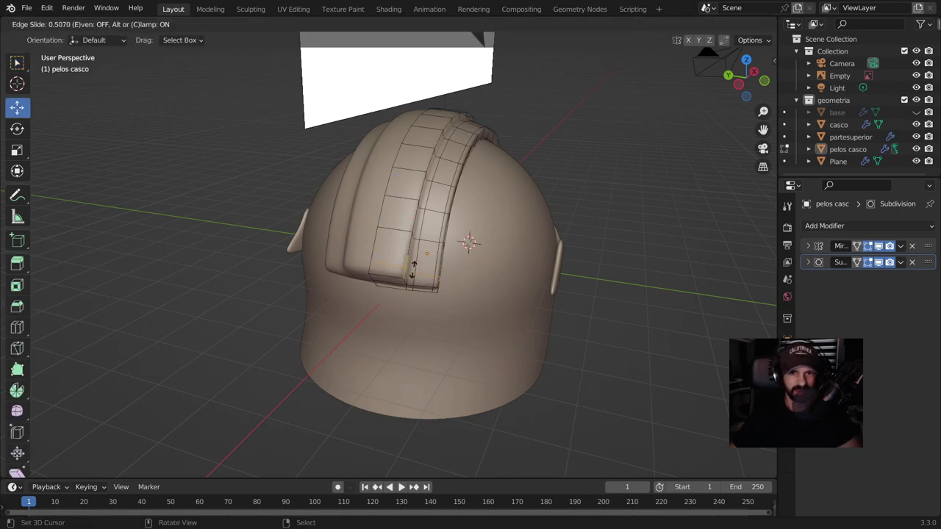
pyautogui.click(415, 276)
pyautogui.moveTo(412, 280)
pyautogui.mouseDown(button='middle')
pyautogui.moveTo(231, 288)
pyautogui.moveTo(168, 311)
pyautogui.moveTo(156, 294)
pyautogui.moveTo(184, 287)
pyautogui.moveTo(161, 277)
pyautogui.moveTo(210, 255)
pyautogui.moveTo(258, 277)
pyautogui.moveTo(397, 305)
pyautogui.mouseUp(button='middle')
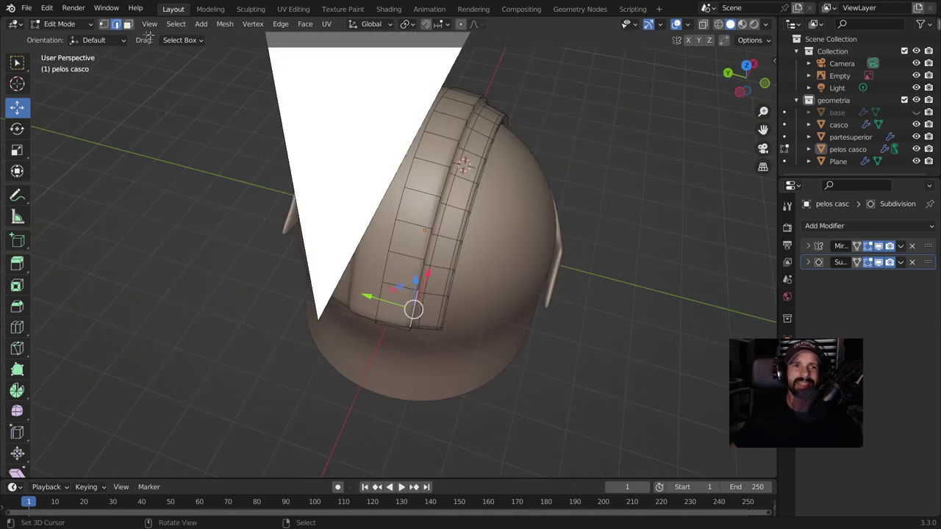
# - Switch to face select and isolate the pelos casco strip in Local view
pyautogui.click(128, 24)
pyautogui.click(390, 305)
pyautogui.moveTo(390, 304)
pyautogui.mouseDown(button='middle')
pyautogui.moveTo(245, 227)
pyautogui.moveTo(248, 179)
pyautogui.moveTo(294, 206)
pyautogui.mouseUp(button='middle')
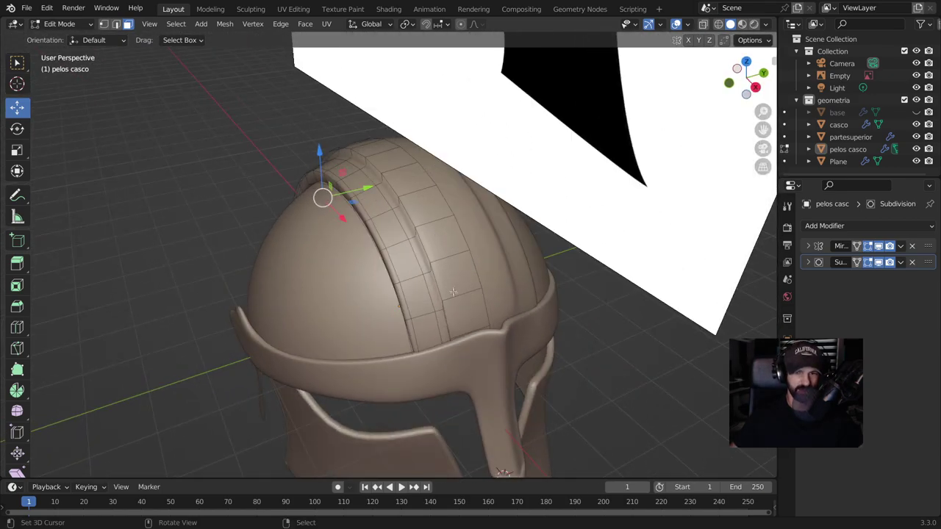
pyautogui.press('KP_Divide')
pyautogui.moveTo(375, 359)
pyautogui.mouseDown(button='middle')
pyautogui.moveTo(385, 367)
pyautogui.moveTo(411, 353)
pyautogui.mouseUp(button='middle')
pyautogui.click(503, 292)
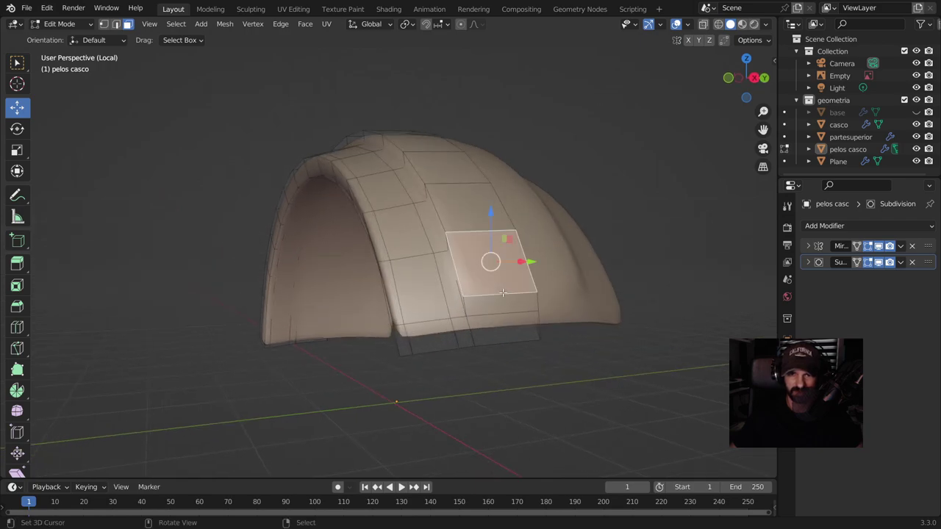
# - Push the strip's end face 0.1254 m along X and check the smoothed shape
pyautogui.moveTo(503, 291)
pyautogui.mouseDown(button='middle')
pyautogui.moveTo(567, 277)
pyautogui.moveTo(564, 261)
pyautogui.mouseUp(button='middle')
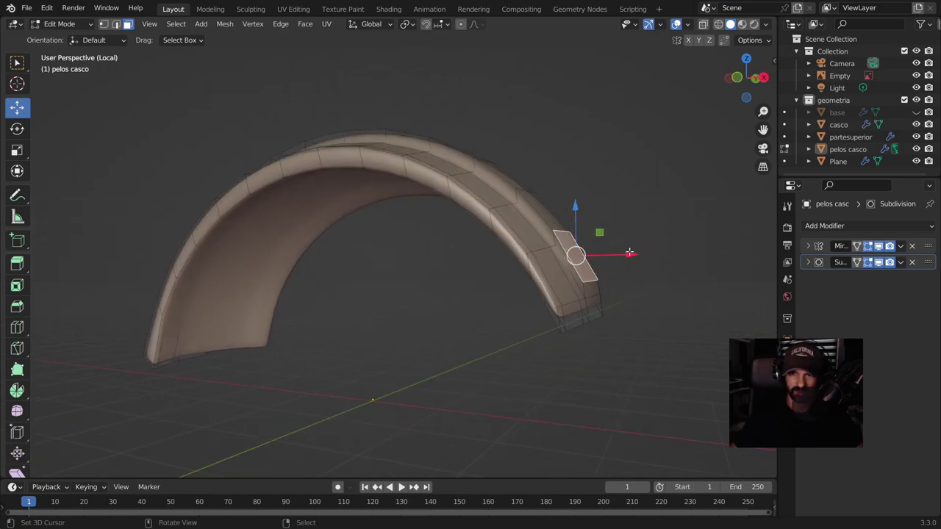
pyautogui.moveTo(629, 253); pyautogui.dragTo(643, 246)
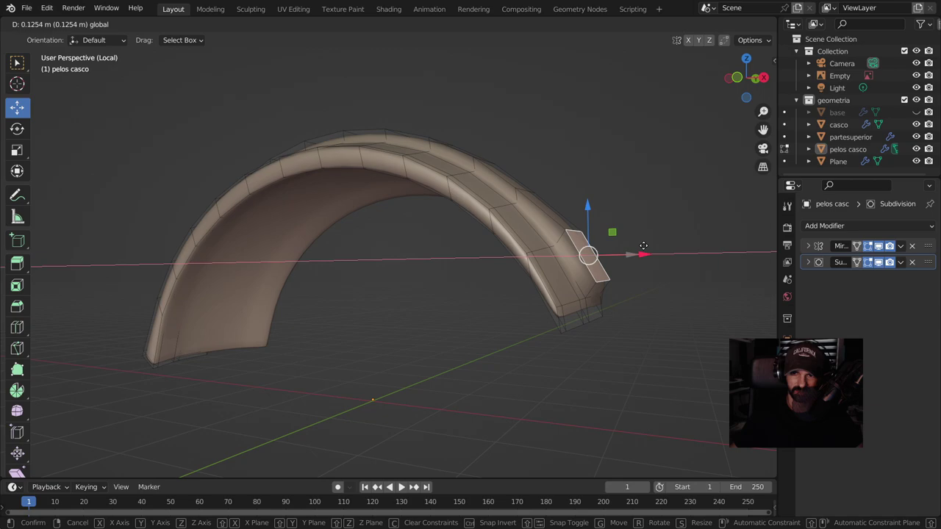
pyautogui.click(643, 245)
pyautogui.press('Tab')
pyautogui.moveTo(542, 271); pyautogui.dragTo(484, 319, button='middle')
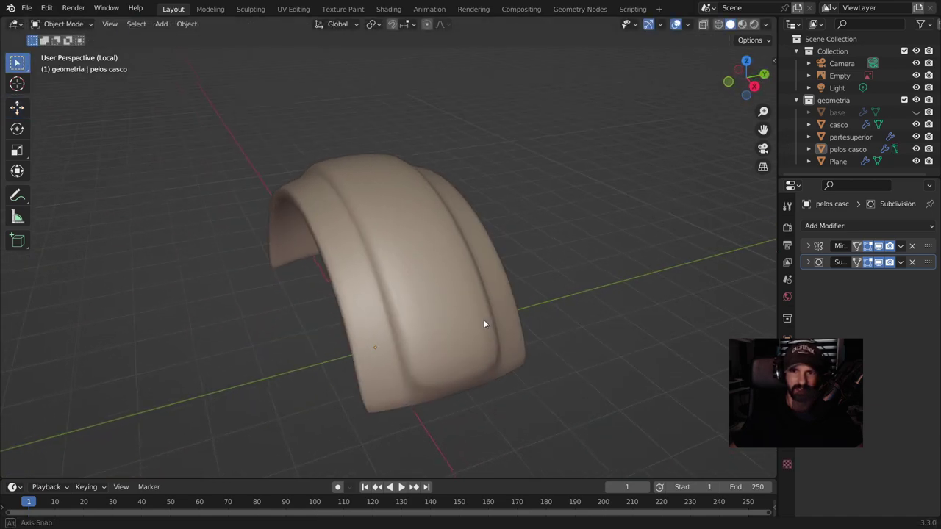
pyautogui.press('Tab')
# - Add an edge loop across the strip near its lower end
pyautogui.hotkey('ctrl', 'r')
pyautogui.click(375, 391)
pyautogui.click(408, 385)
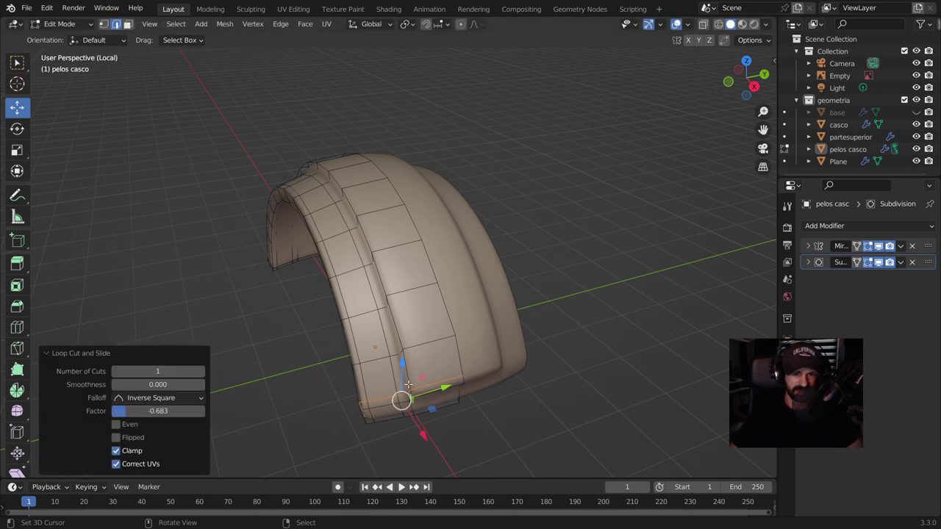
pyautogui.moveTo(408, 384); pyautogui.dragTo(442, 361, button='middle')
pyautogui.moveTo(483, 327); pyautogui.dragTo(522, 299, button='middle')
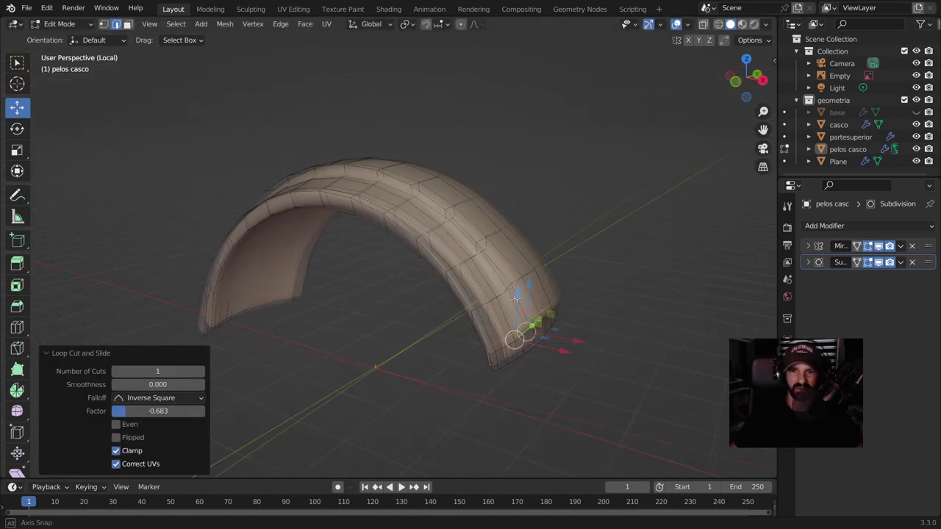
# - Leave Local view to show the whole helmet and select a strip face in face mode
pyautogui.press('Tab')
pyautogui.press('KP_Divide')
pyautogui.press('Tab')
pyautogui.moveTo(450, 297); pyautogui.dragTo(468, 261, button='middle')
pyautogui.click(468, 262)
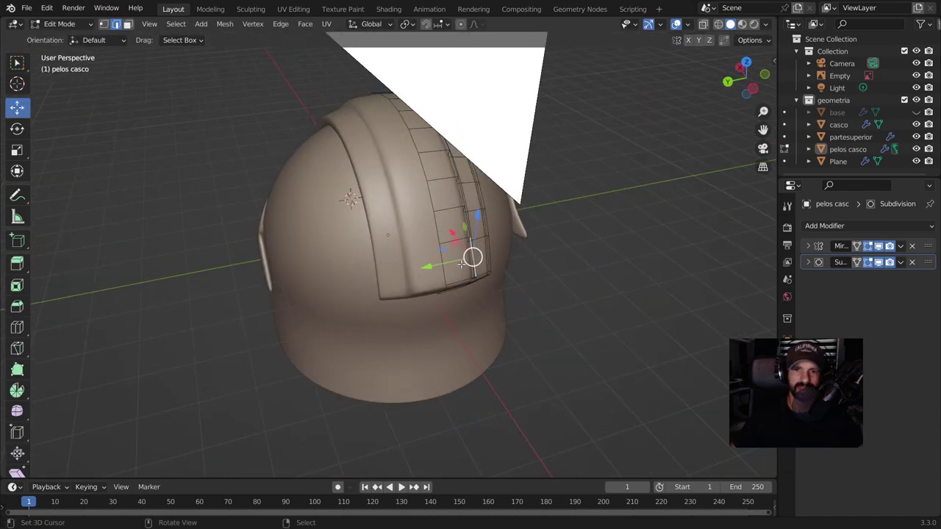
pyautogui.press('3')
pyautogui.click(453, 256)
# - Fill-select the run of faces along the strip and show its Object Data properties
pyautogui.moveTo(456, 259); pyautogui.dragTo(203, 170, button='middle')
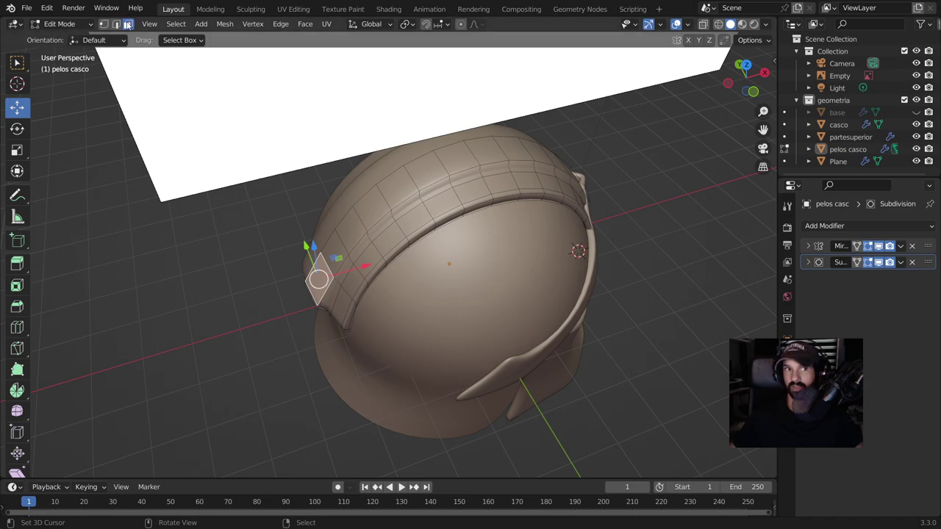
pyautogui.moveTo(414, 184); pyautogui.dragTo(326, 165, button='middle')
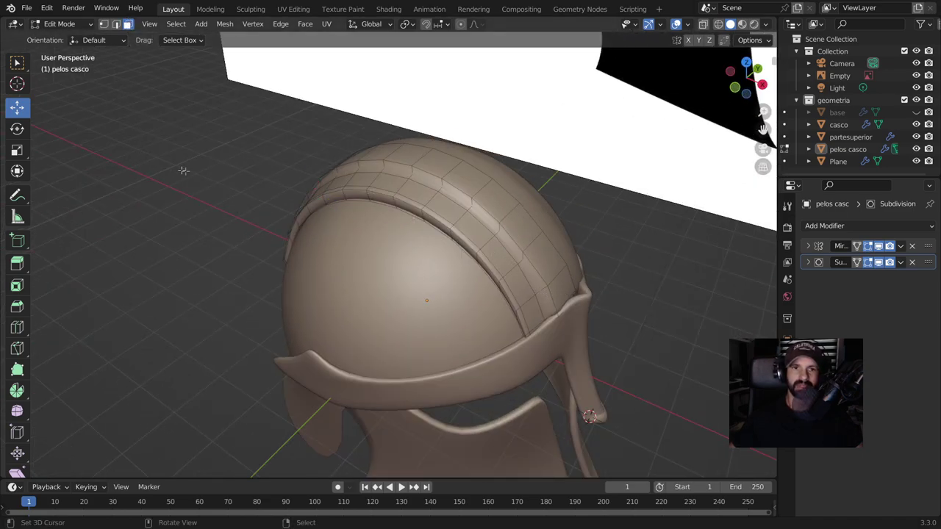
pyautogui.moveTo(181, 170); pyautogui.dragTo(216, 120, button='middle')
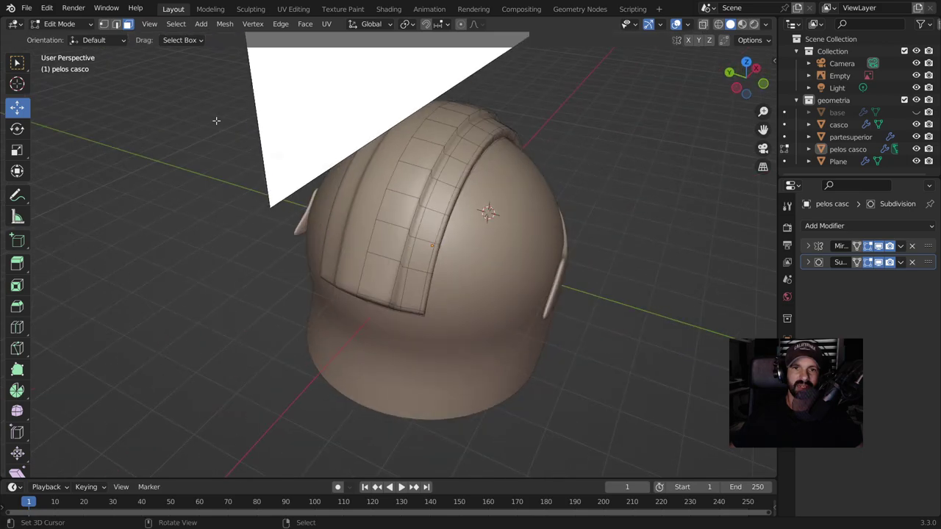
pyautogui.click(375, 288)
pyautogui.moveTo(377, 286); pyautogui.dragTo(435, 282, button='middle')
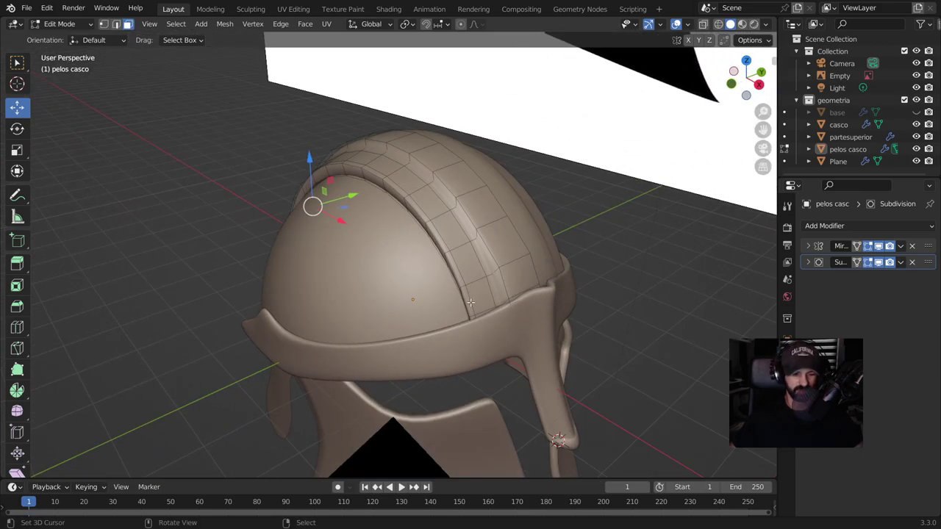
pyautogui.keyDown('ctrl'); pyautogui.keyDown('shift'); pyautogui.click(520, 277); pyautogui.keyUp('shift'); pyautogui.keyUp('ctrl')
pyautogui.moveTo(203, 282)
pyautogui.mouseDown(button='middle')
pyautogui.moveTo(301, 282)
pyautogui.moveTo(440, 61)
pyautogui.mouseUp(button='middle')
pyautogui.moveTo(482, 250); pyautogui.dragTo(345, 211, button='middle')
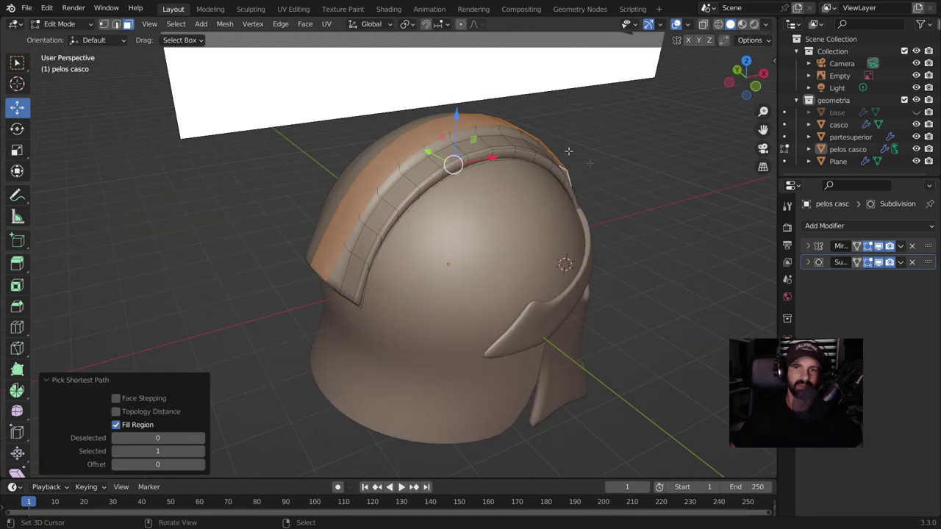
pyautogui.moveTo(355, 245)
pyautogui.mouseDown(button='middle')
pyautogui.moveTo(279, 220)
pyautogui.moveTo(321, 222)
pyautogui.mouseUp(button='middle')
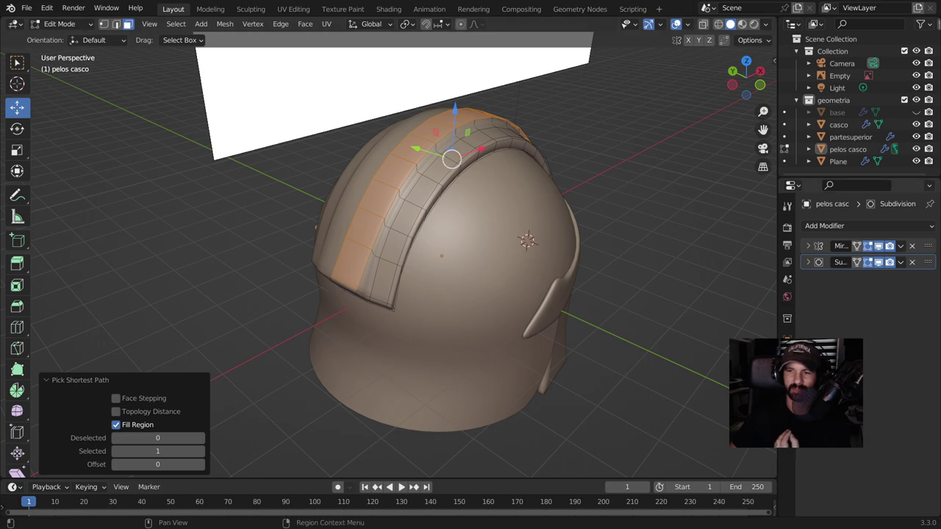
pyautogui.click(787, 427)
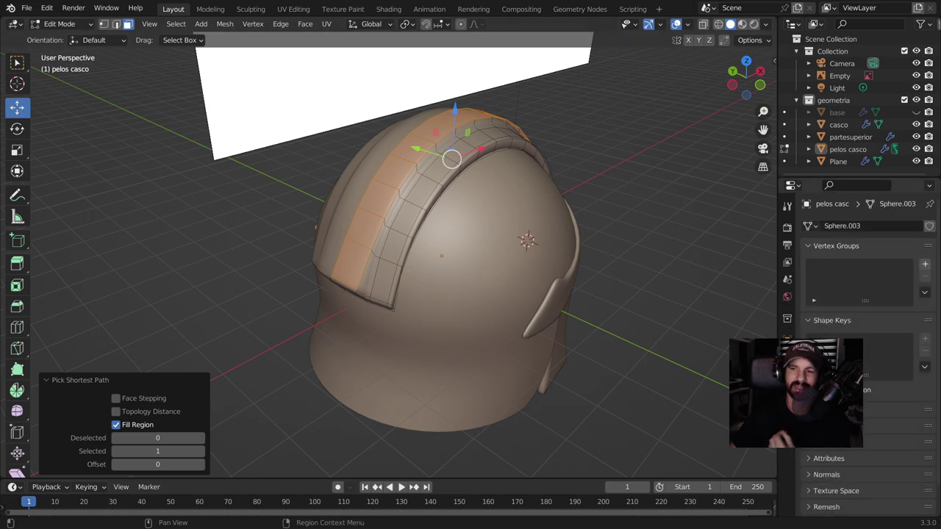
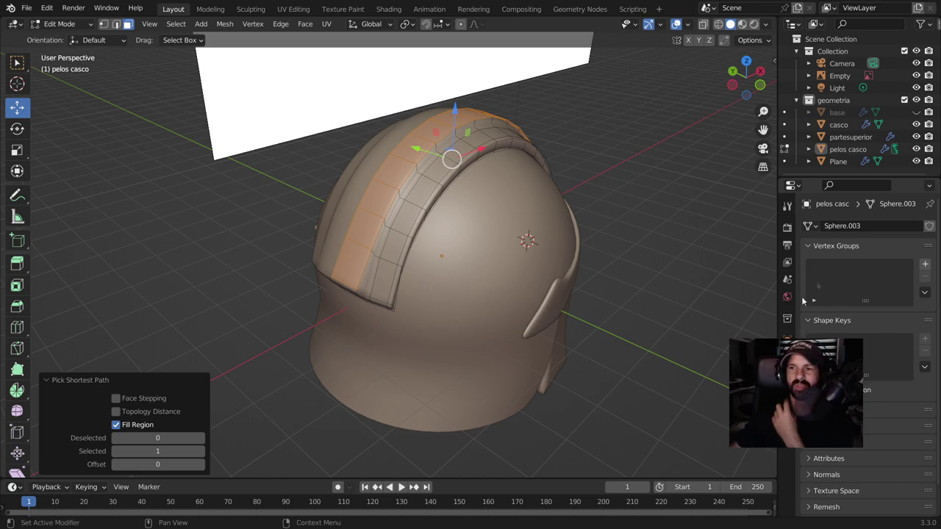
# - Add a vertex group named pelo holding the selected crest faces and verify it with Select
pyautogui.click(926, 265)
pyautogui.write('pelo')
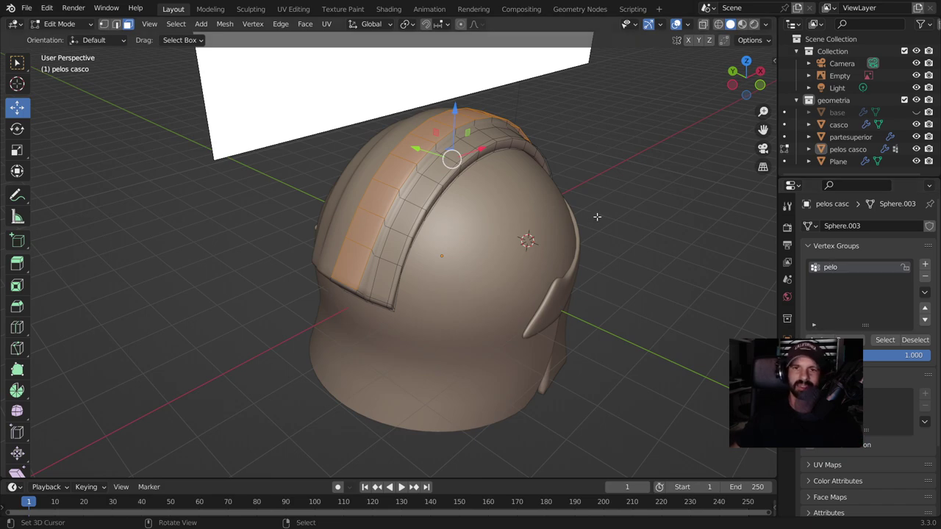
pyautogui.press('Tab')
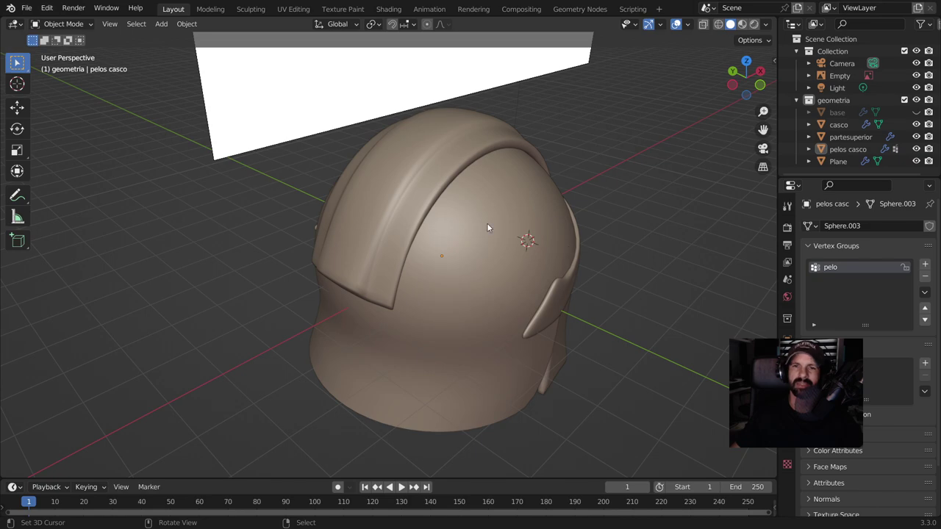
pyautogui.press('Tab')
pyautogui.hotkey('alt', 'a')
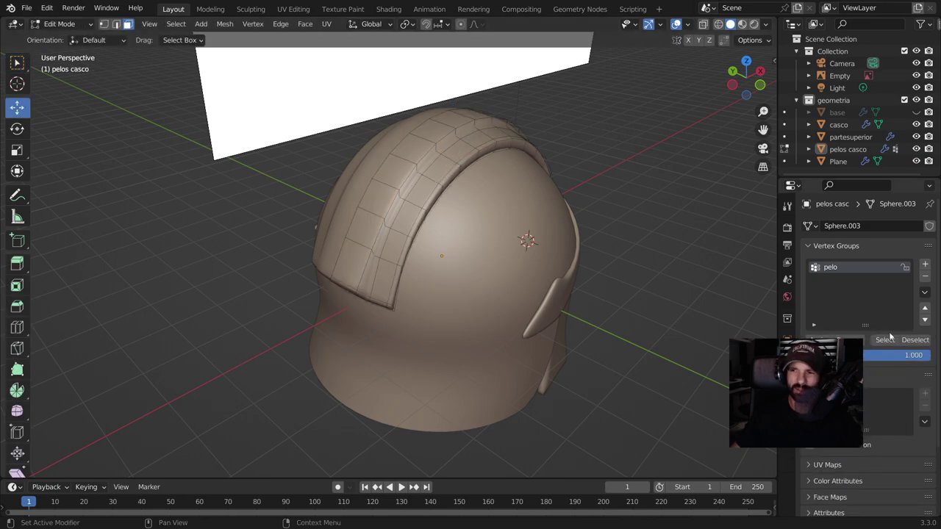
pyautogui.click(885, 340)
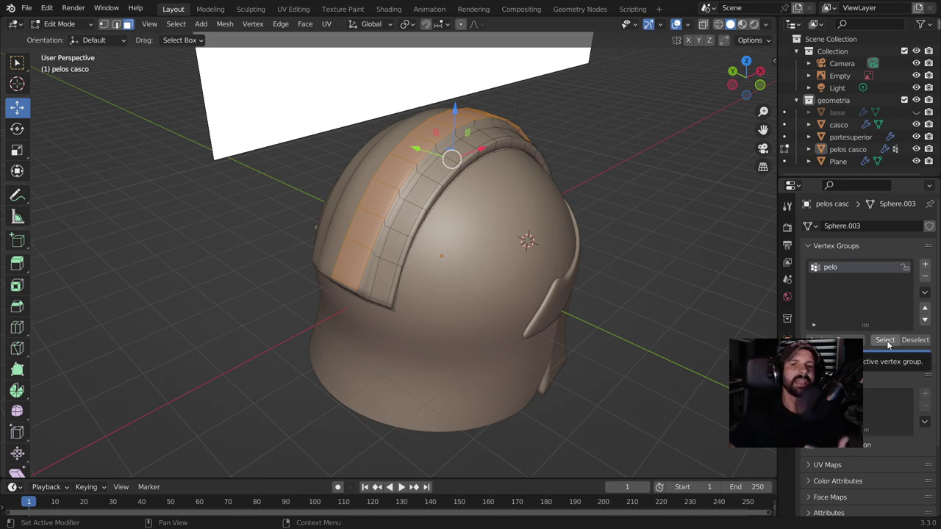
pyautogui.click(787, 441)
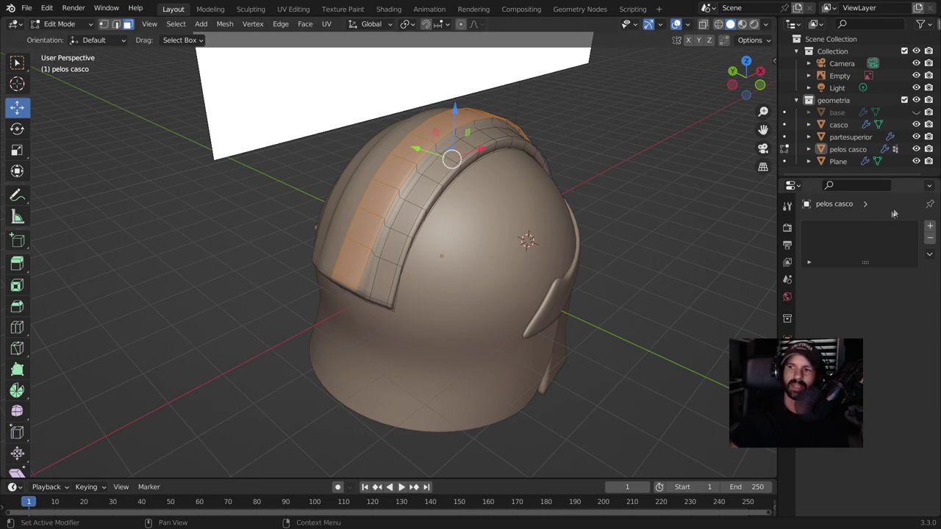
# - Add a Hair particle system to pelos casco and return to Object Mode
pyautogui.click(930, 227)
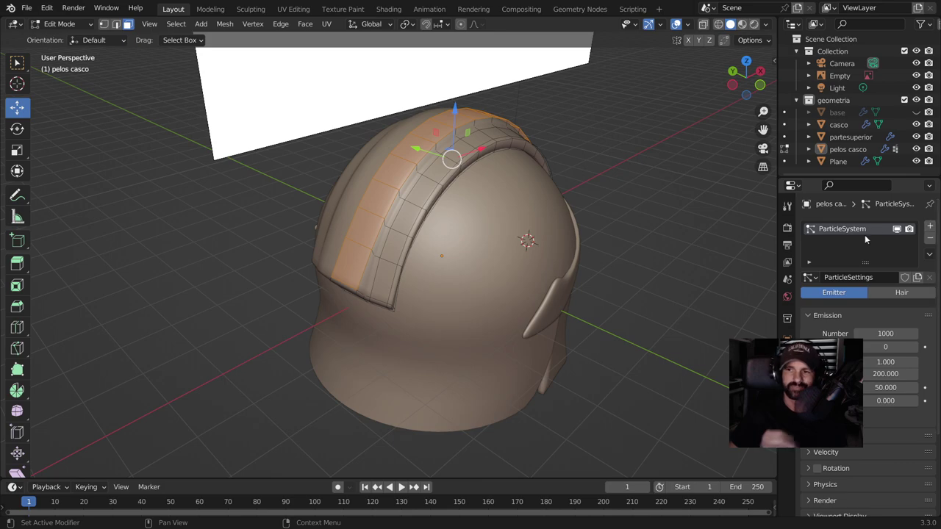
pyautogui.click(902, 292)
pyautogui.scroll(-3, 489, 303)
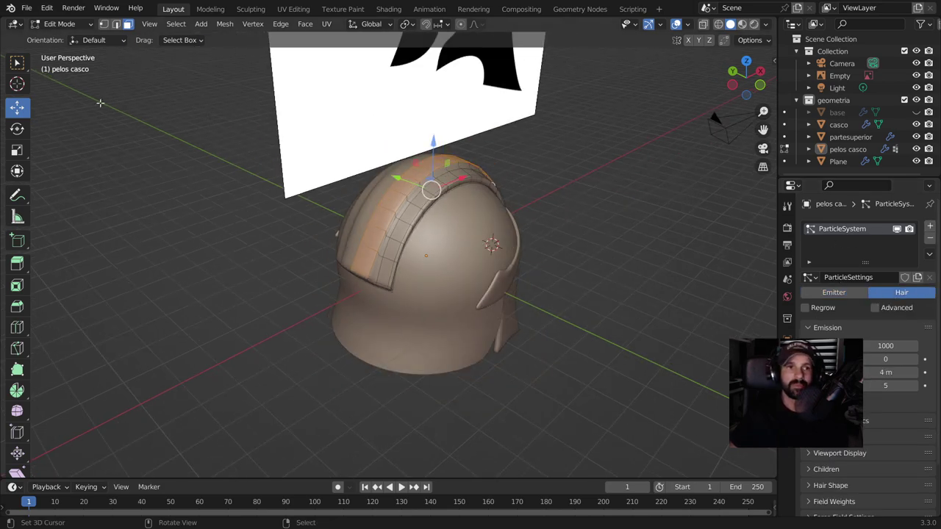
pyautogui.click(60, 23)
pyautogui.click(66, 35)
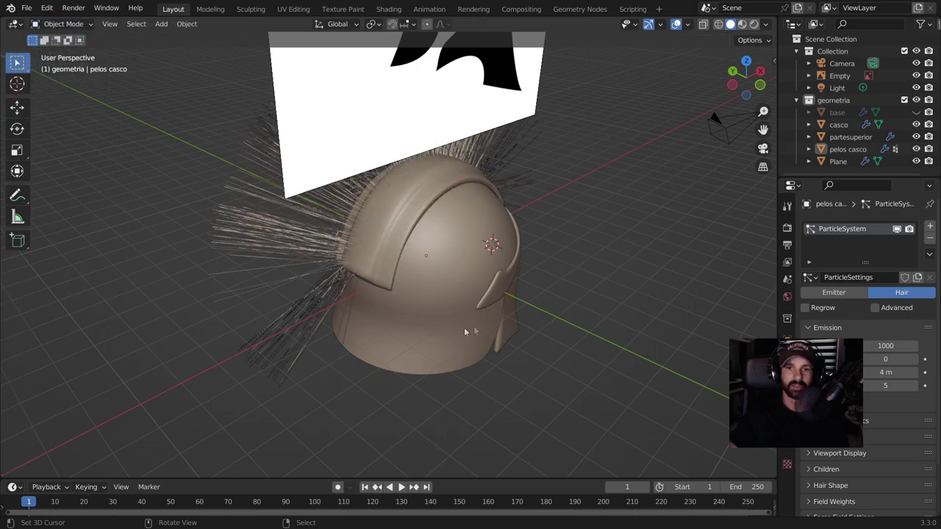
pyautogui.moveTo(466, 333); pyautogui.dragTo(392, 299, button='middle')
# - Move the reference-image Empty aside along X to 20.154 m
pyautogui.click(553, 115)
pyautogui.scroll(-4, 555, 113)
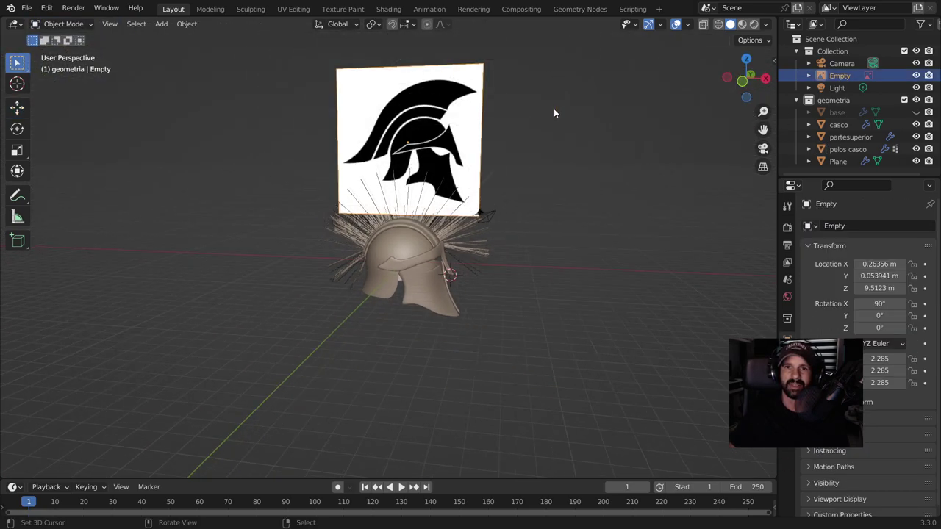
pyautogui.press('g')
pyautogui.click(736, 184)
pyautogui.scroll(2, 517, 234)
pyautogui.scroll(1, 517, 210)
pyautogui.scroll(2, 519, 205)
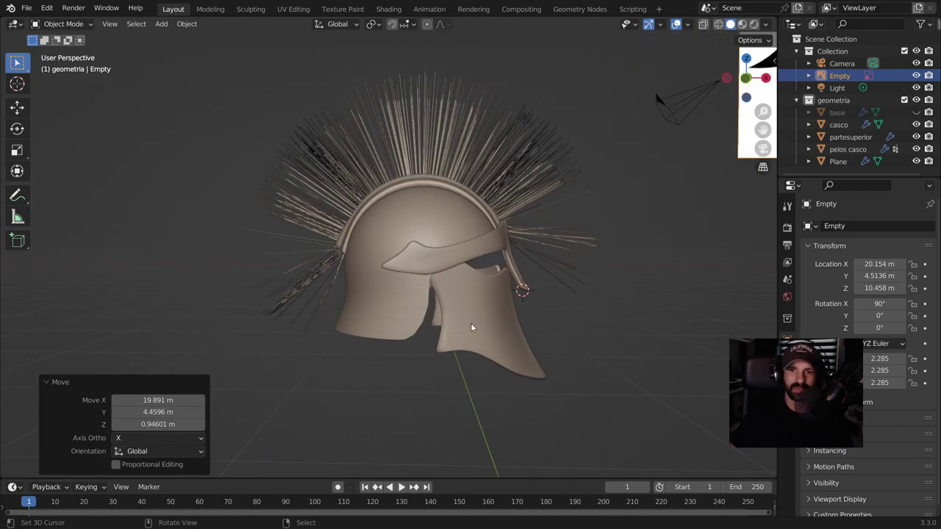
pyautogui.moveTo(464, 271)
pyautogui.mouseDown(button='middle')
pyautogui.moveTo(657, 280)
pyautogui.moveTo(729, 233)
pyautogui.moveTo(430, 255)
pyautogui.moveTo(374, 193)
pyautogui.moveTo(488, 211)
pyautogui.mouseUp(button='middle')
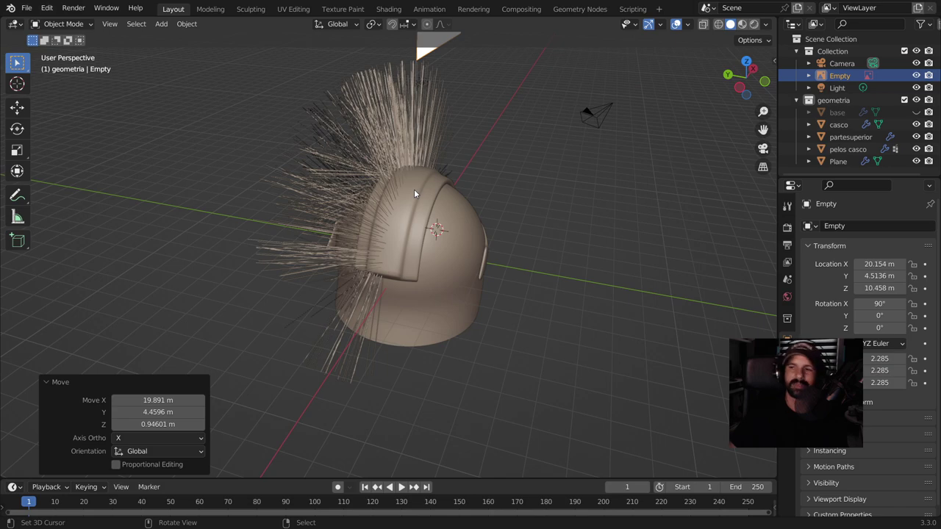
pyautogui.press('shift')
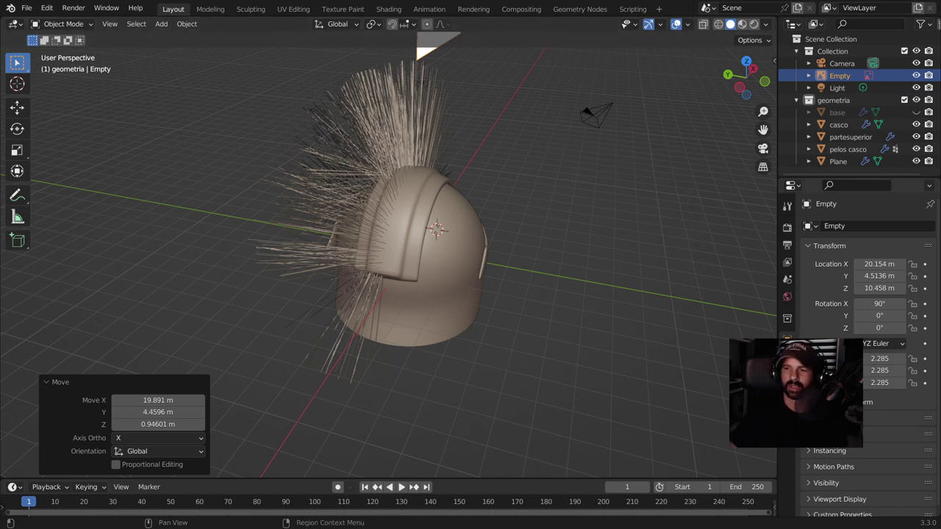
# - Select pelos casco and expand its Mirror modifier's options
pyautogui.click(422, 223)
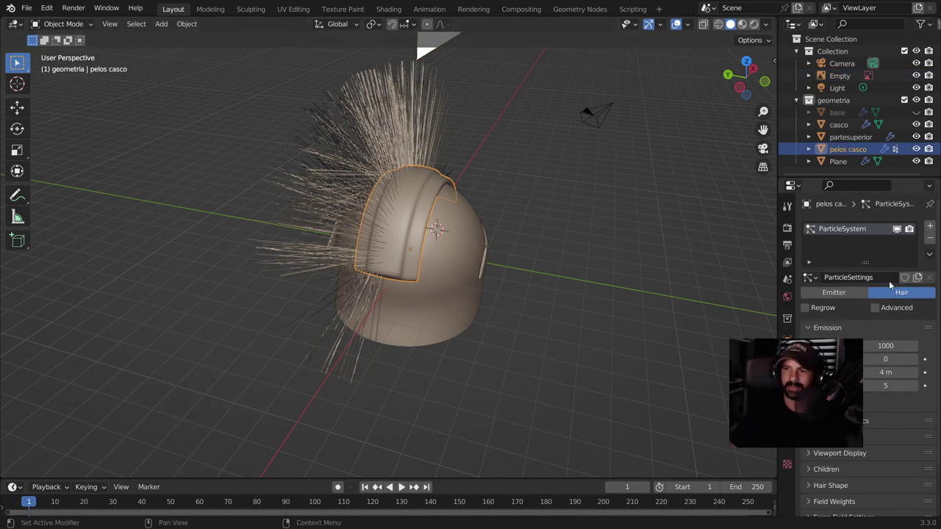
pyautogui.click(787, 352)
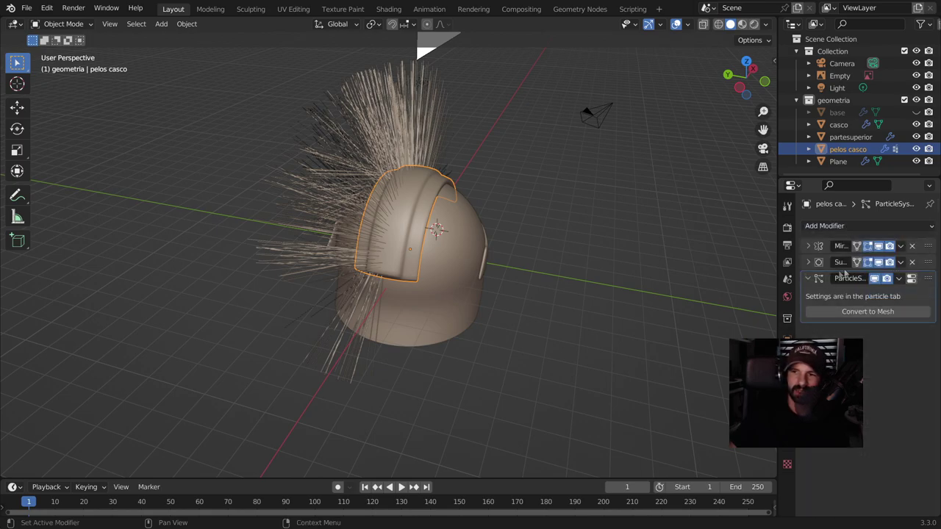
pyautogui.click(810, 247)
pyautogui.click(901, 247)
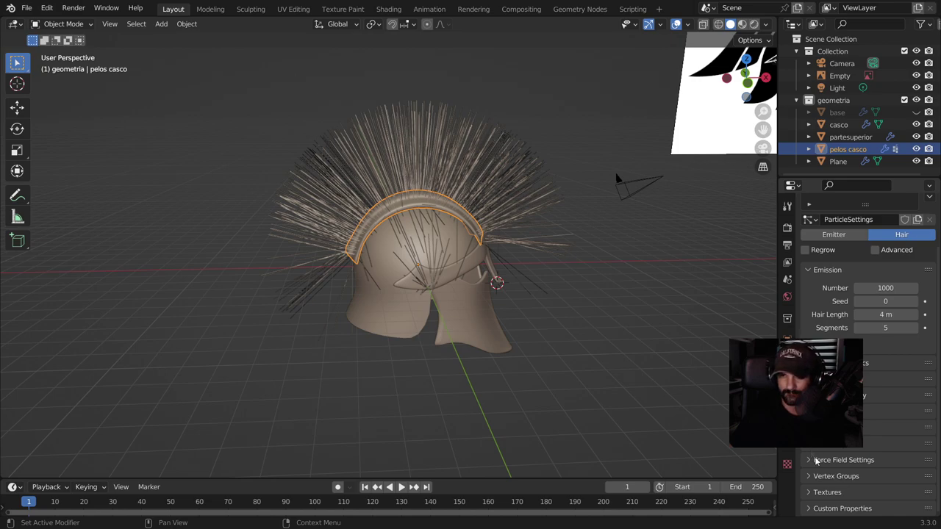
# - Set the hair particle Density vertex group to pelo
pyautogui.click(807, 477)
pyautogui.scroll(-4, 862, 476)
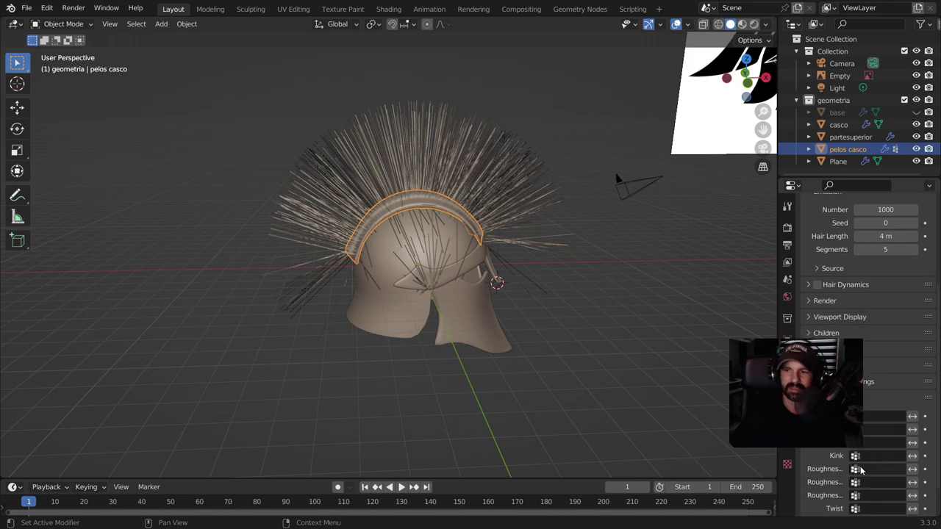
pyautogui.click(875, 418)
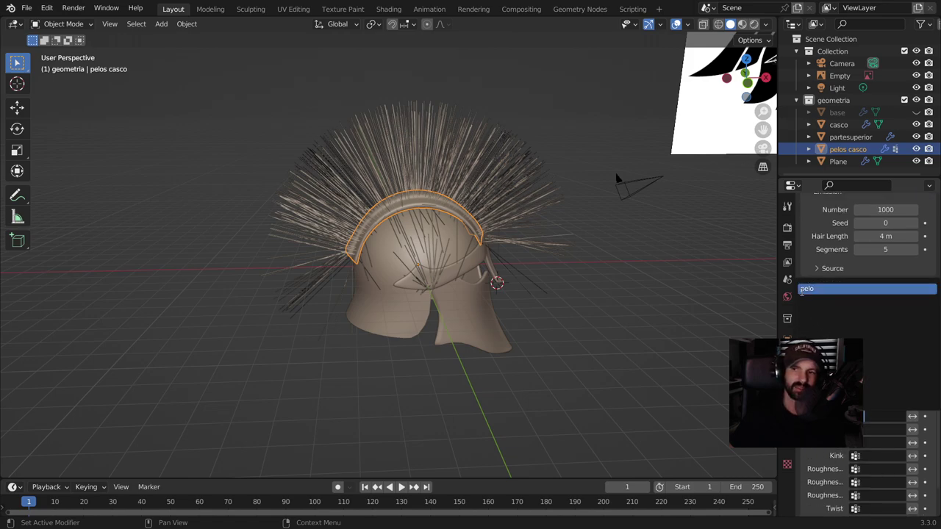
pyautogui.click(807, 289)
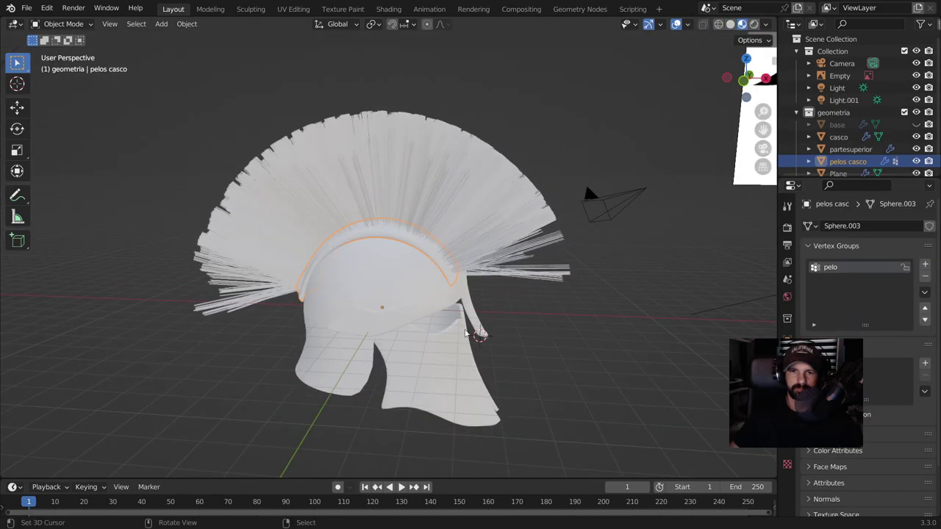
# - Give the crest hair 6 segments and 4 render B-spline steps
pyautogui.click(465, 332)
pyautogui.moveTo(465, 332)
pyautogui.mouseDown(button='middle')
pyautogui.moveTo(625, 285)
pyautogui.moveTo(568, 295)
pyautogui.moveTo(630, 322)
pyautogui.mouseUp(button='middle')
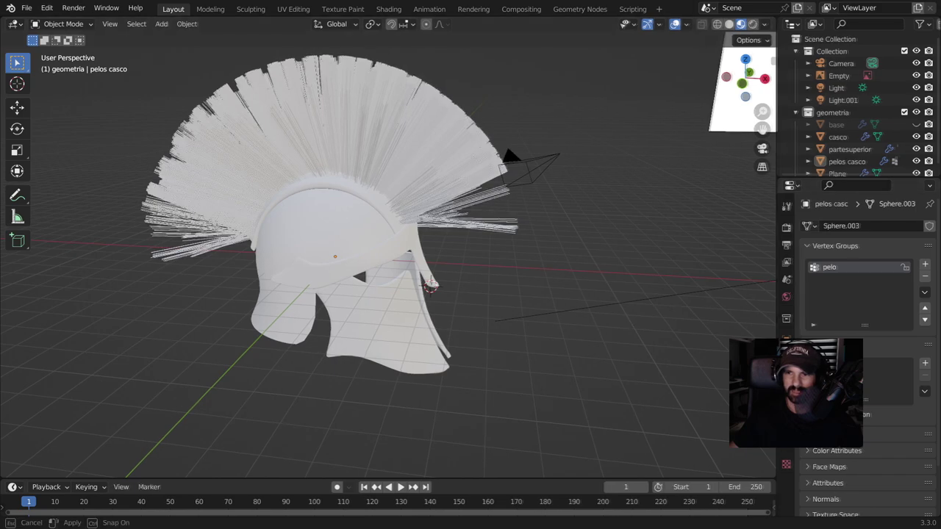
pyautogui.click(786, 373)
pyautogui.scroll(-1, 860, 383)
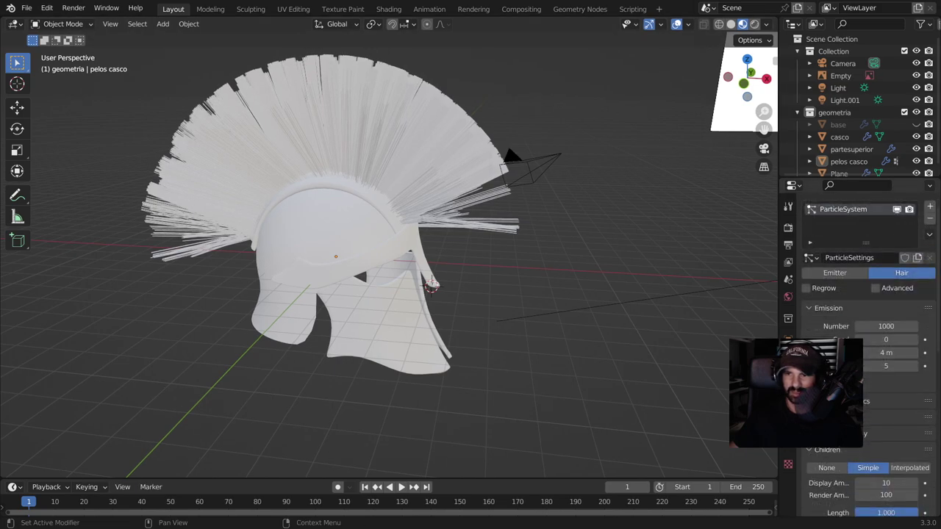
pyautogui.scroll(-2, 882, 397)
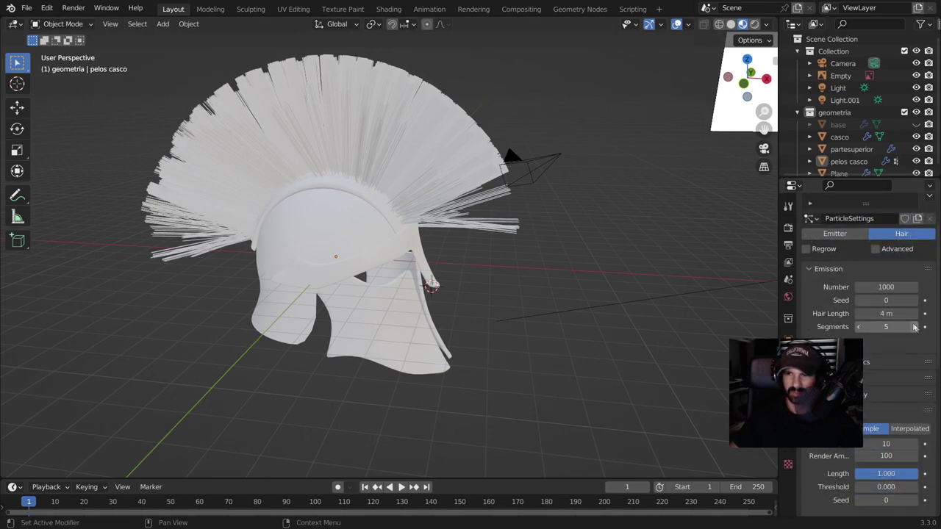
pyautogui.scroll(-1, 904, 338)
pyautogui.scroll(-1, 890, 353)
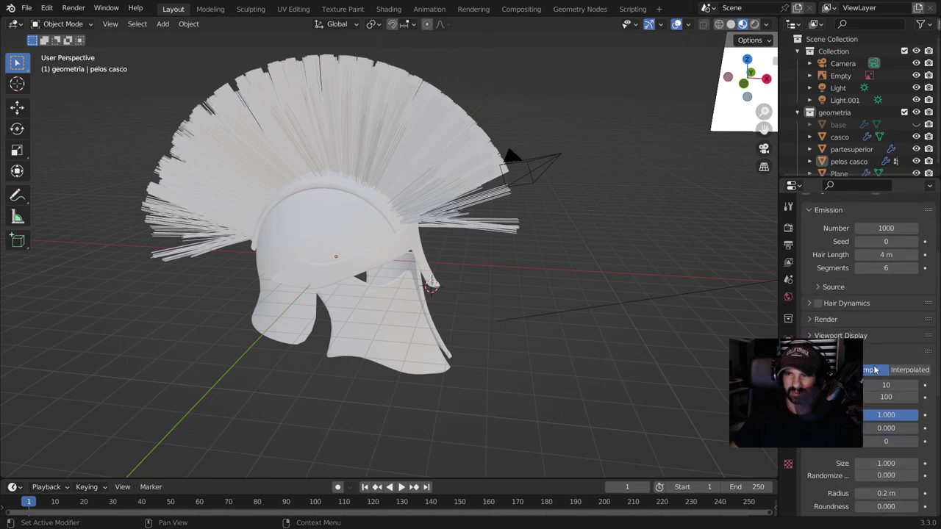
pyautogui.scroll(-1, 875, 364)
pyautogui.click(808, 301)
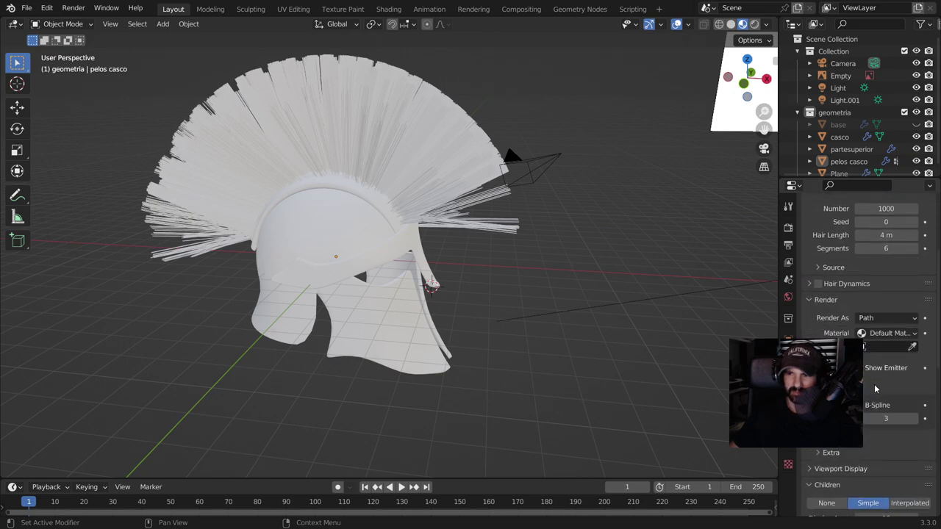
pyautogui.scroll(-1, 877, 389)
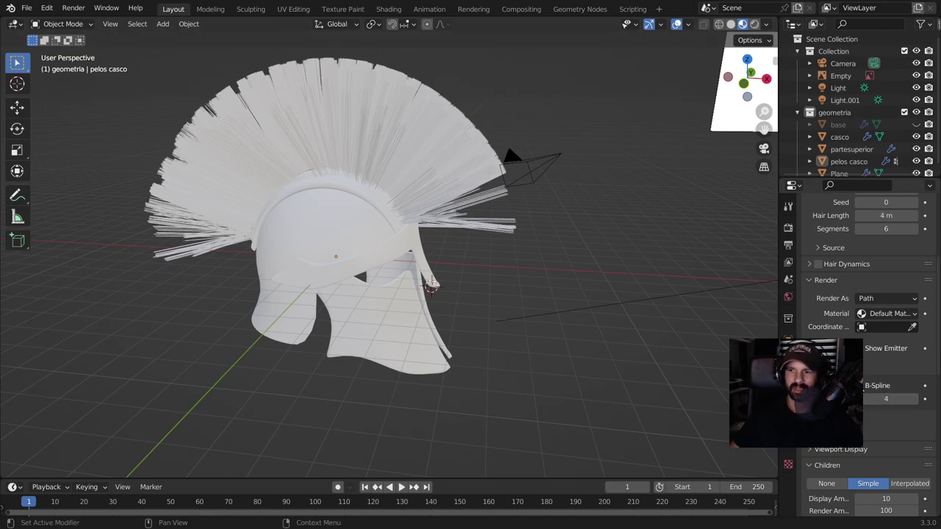
# - Raise the Simple children display amount to 156
pyautogui.moveTo(491, 247)
pyautogui.mouseDown(button='middle')
pyautogui.moveTo(321, 215)
pyautogui.moveTo(230, 233)
pyautogui.mouseUp(button='middle')
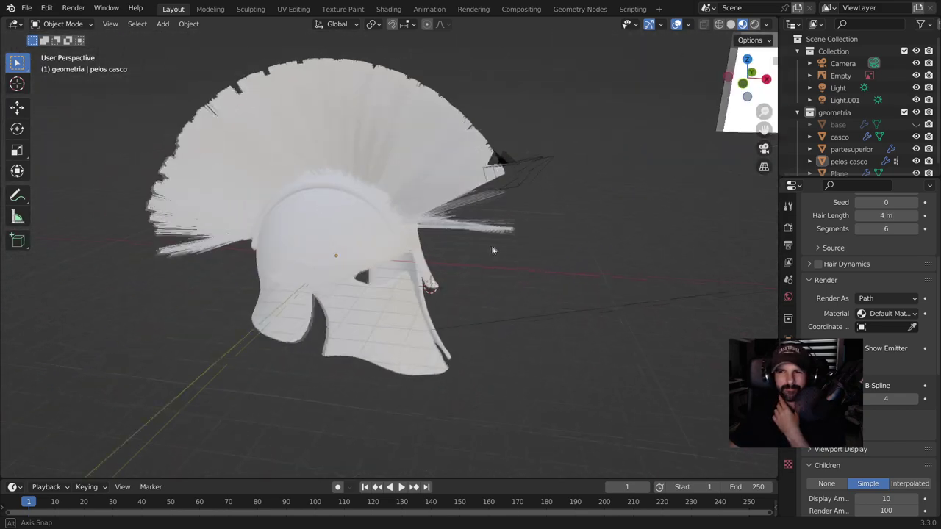
pyautogui.moveTo(230, 233); pyautogui.dragTo(493, 248, button='middle')
pyautogui.scroll(-3, 877, 419)
pyautogui.scroll(-2, 877, 420)
pyautogui.scroll(-2, 878, 404)
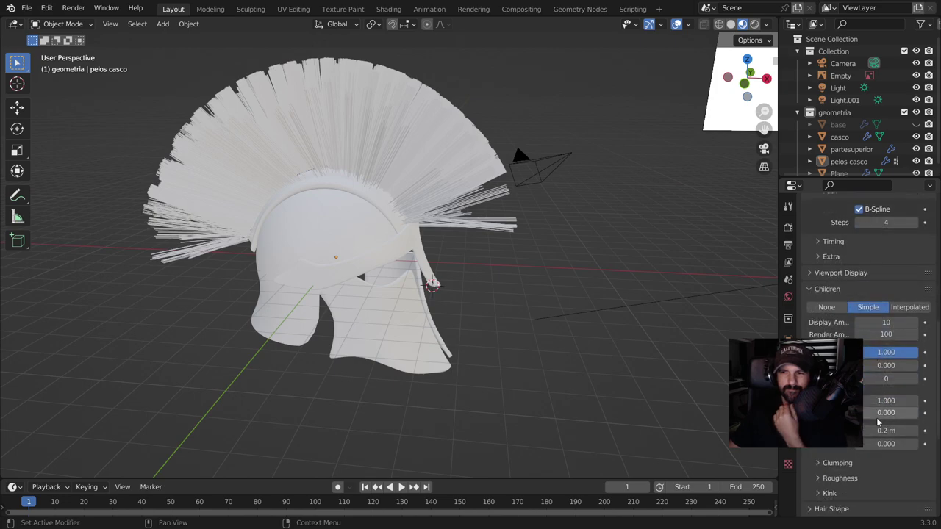
pyautogui.moveTo(885, 322); pyautogui.dragTo(919, 322)
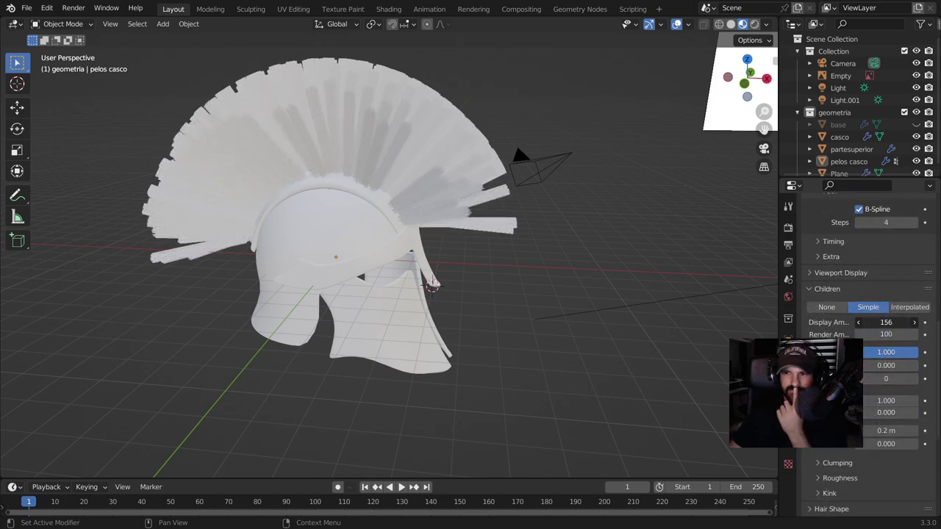
pyautogui.click(788, 228)
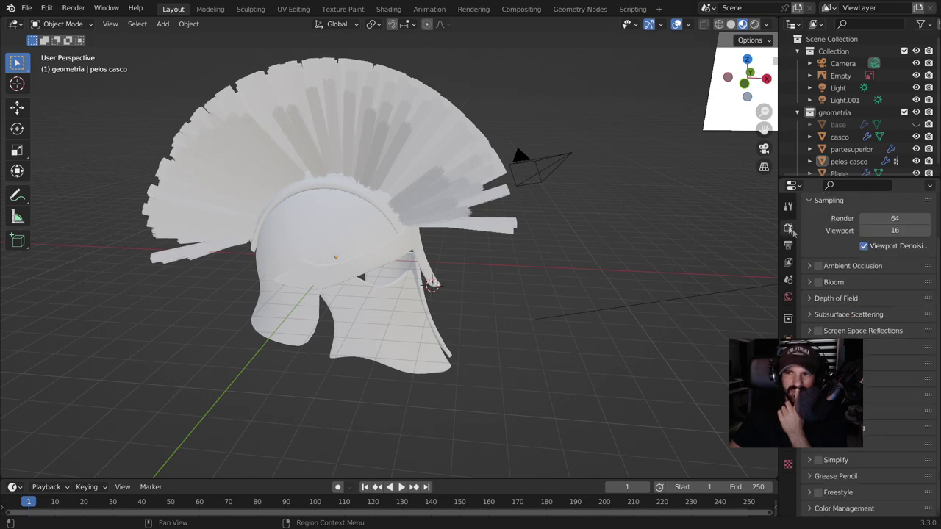
# - Enable ambient occlusion and screen-space reflections, and draw hair curves as Strips
pyautogui.click(819, 266)
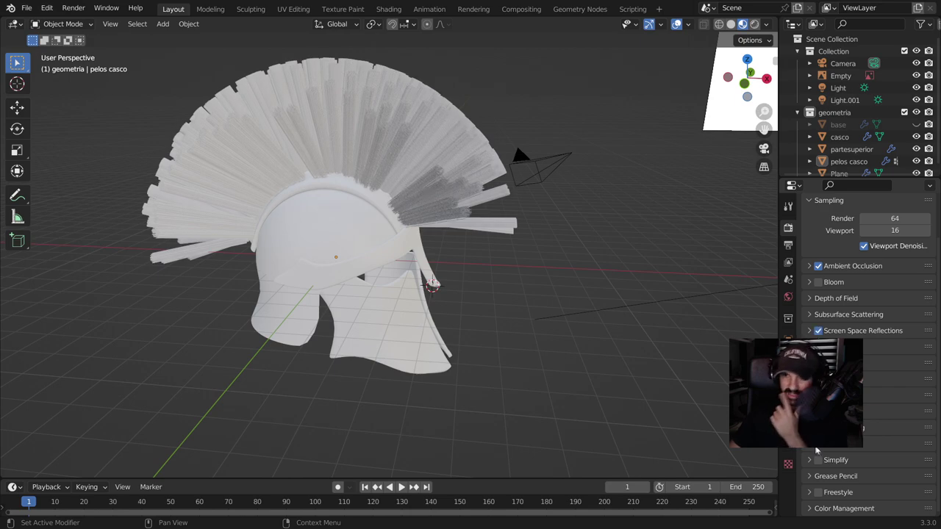
pyautogui.click(838, 395)
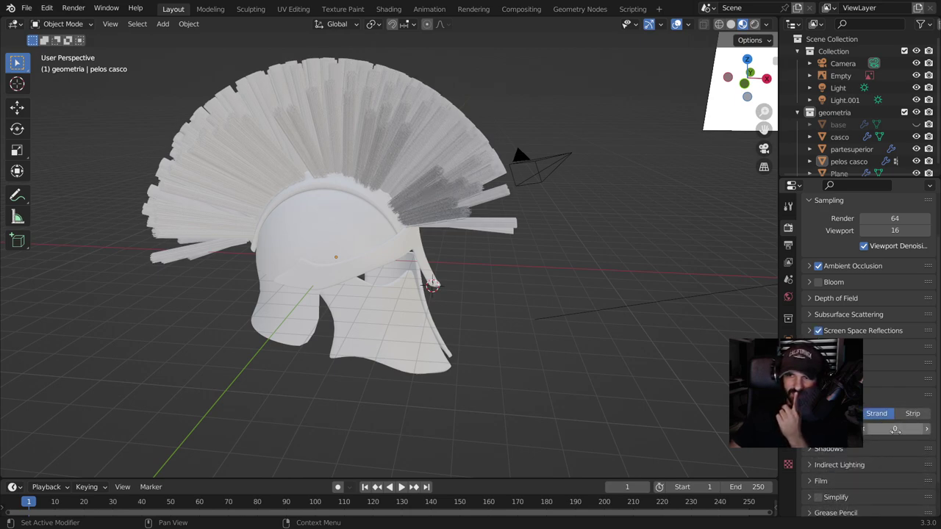
pyautogui.click(922, 416)
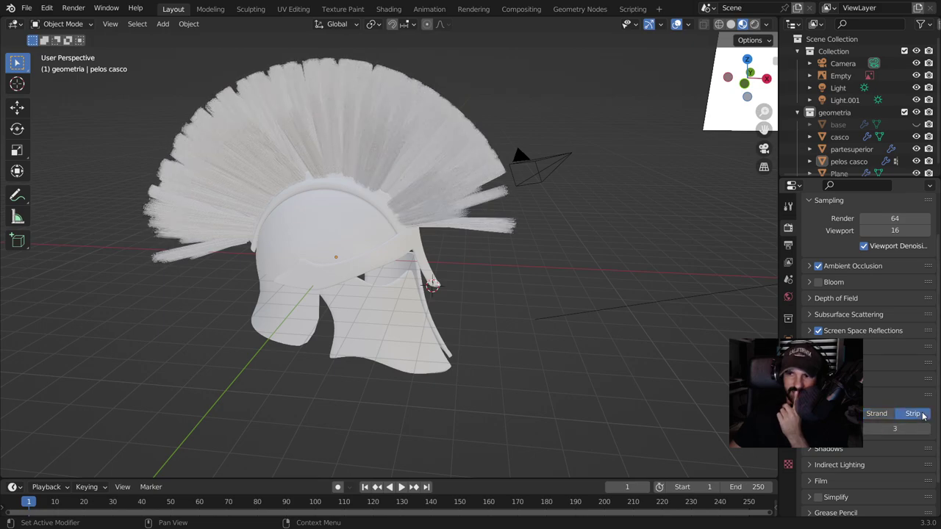
pyautogui.moveTo(361, 241)
pyautogui.mouseDown(button='middle')
pyautogui.moveTo(379, 180)
pyautogui.moveTo(431, 204)
pyautogui.moveTo(242, 219)
pyautogui.mouseUp(button='middle')
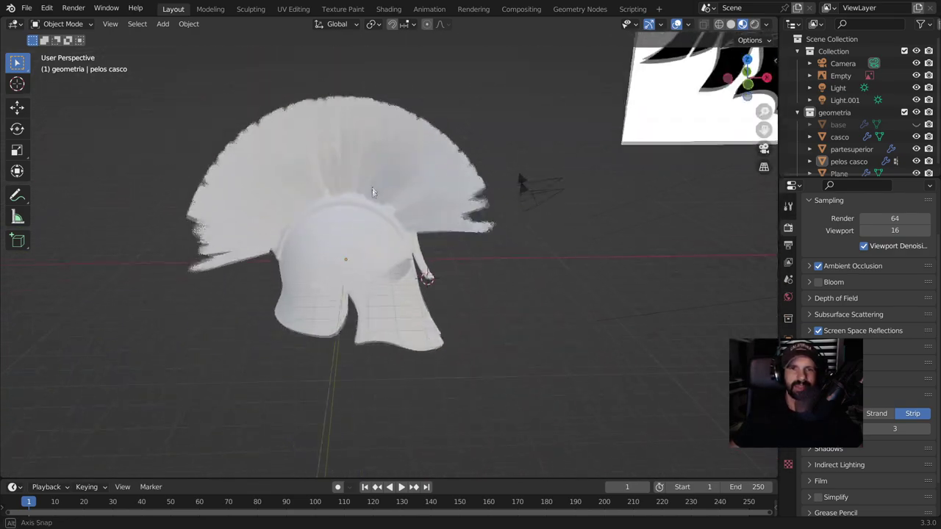
pyautogui.moveTo(243, 219); pyautogui.dragTo(379, 179, button='middle')
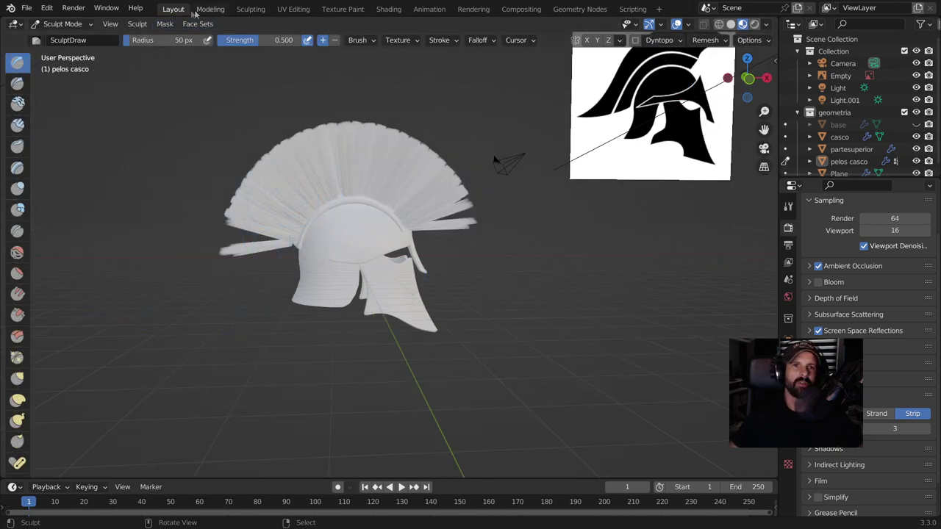
# - In Particle Edit, comb the crest strands upright, especially the left and upper-middle ones
pyautogui.click(54, 27)
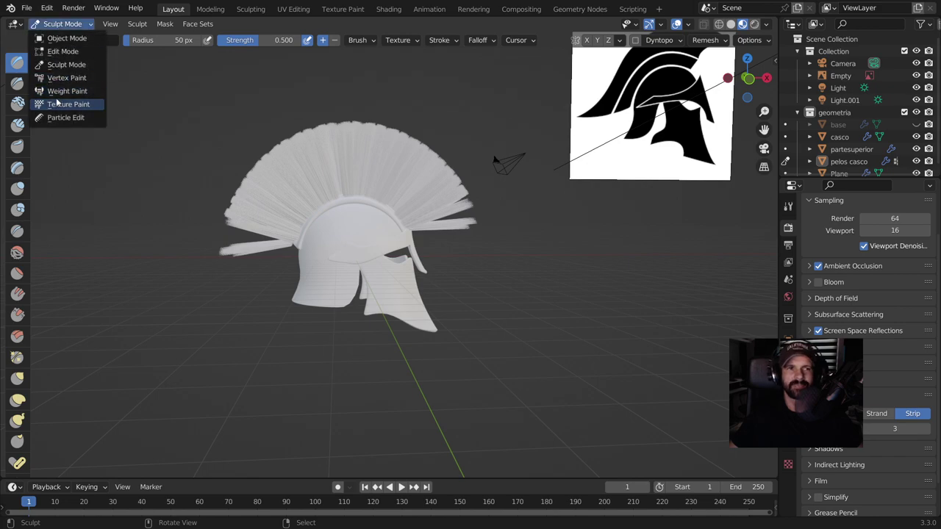
pyautogui.click(56, 121)
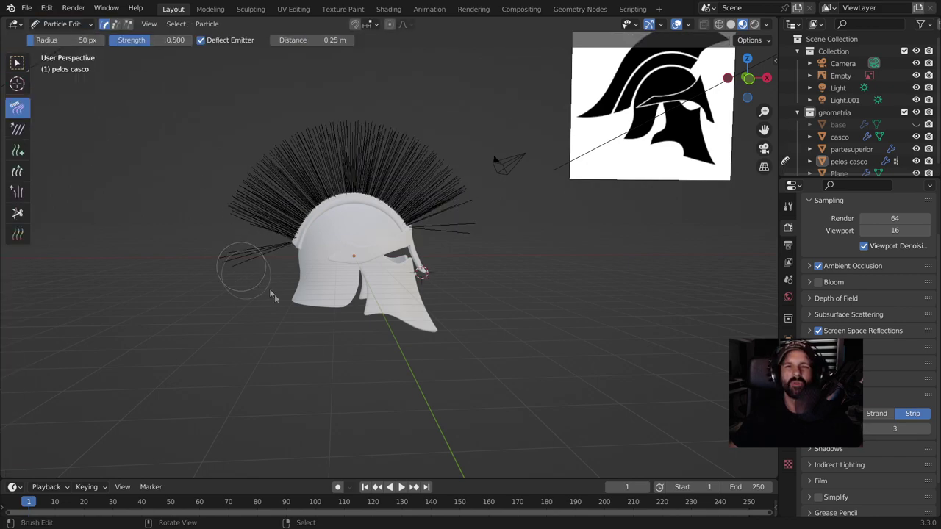
pyautogui.moveTo(456, 259); pyautogui.dragTo(430, 221)
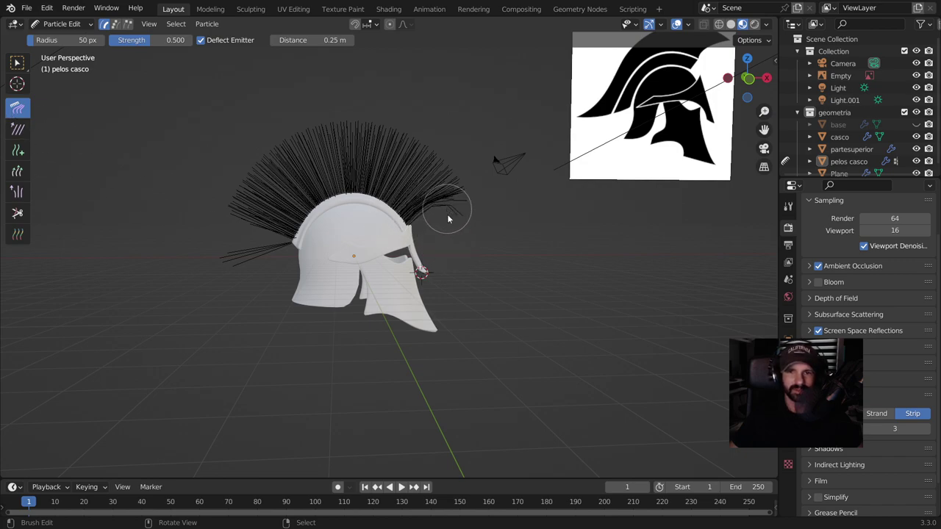
pyautogui.moveTo(425, 224)
pyautogui.mouseDown()
pyautogui.moveTo(378, 201)
pyautogui.moveTo(420, 136)
pyautogui.mouseUp()
pyautogui.moveTo(357, 177); pyautogui.dragTo(361, 120)
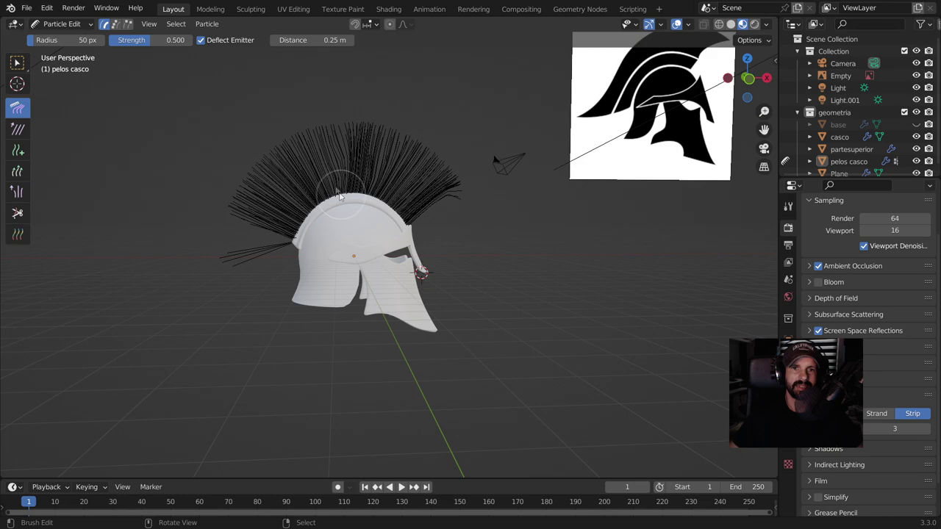
pyautogui.moveTo(338, 177); pyautogui.dragTo(326, 126)
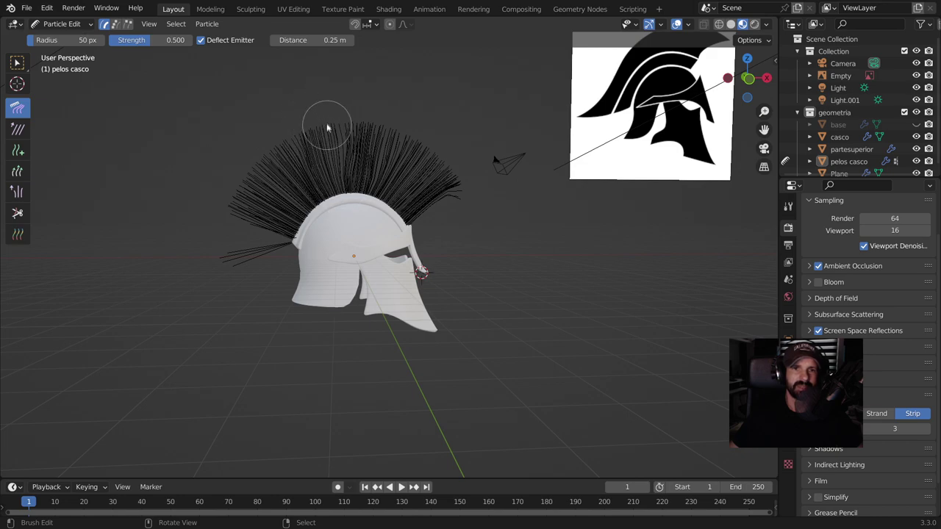
pyautogui.moveTo(312, 199); pyautogui.dragTo(270, 165)
pyautogui.moveTo(304, 199); pyautogui.dragTo(275, 183)
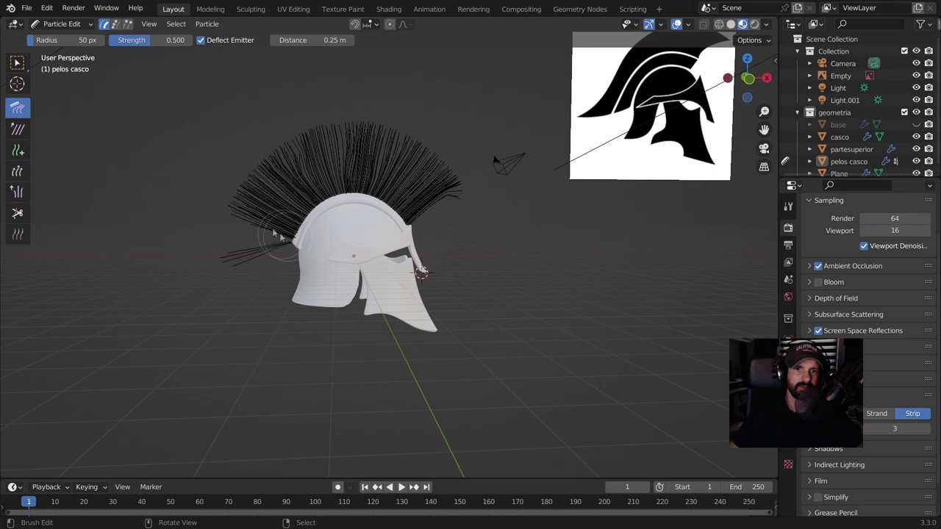
pyautogui.moveTo(221, 206)
pyautogui.mouseDown()
pyautogui.moveTo(273, 250)
pyautogui.moveTo(220, 203)
pyautogui.mouseUp()
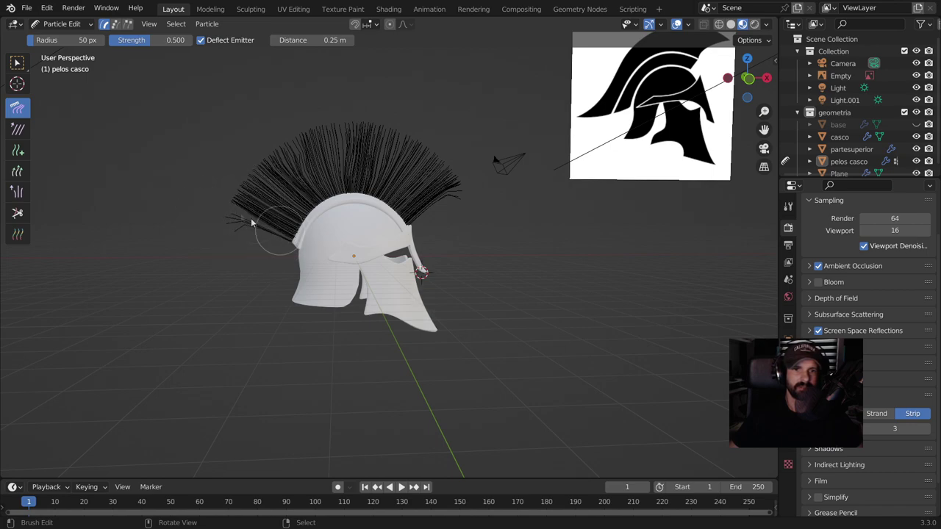
pyautogui.moveTo(310, 209); pyautogui.dragTo(252, 169)
pyautogui.moveTo(317, 180); pyautogui.dragTo(317, 105)
pyautogui.moveTo(357, 178); pyautogui.dragTo(342, 104)
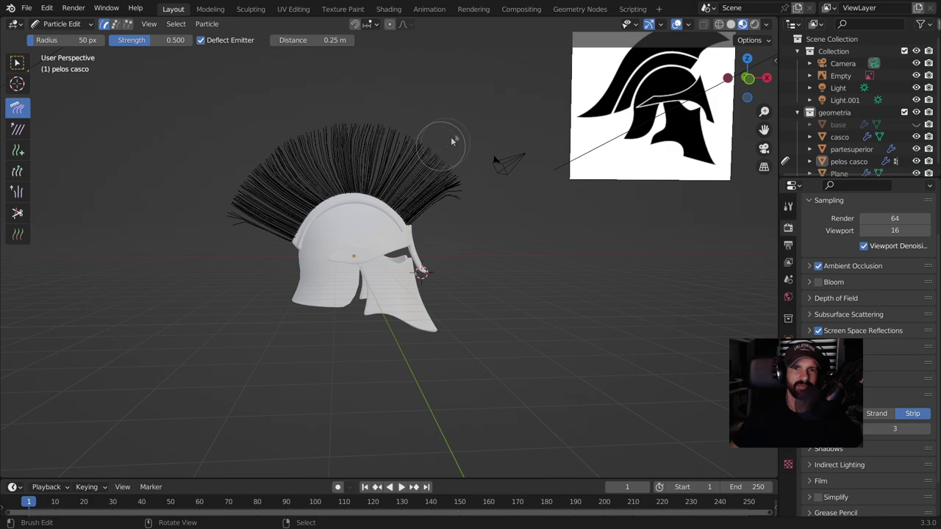
# - Review the combed crest from several angles, ending back in Object Mode
pyautogui.click(61, 24)
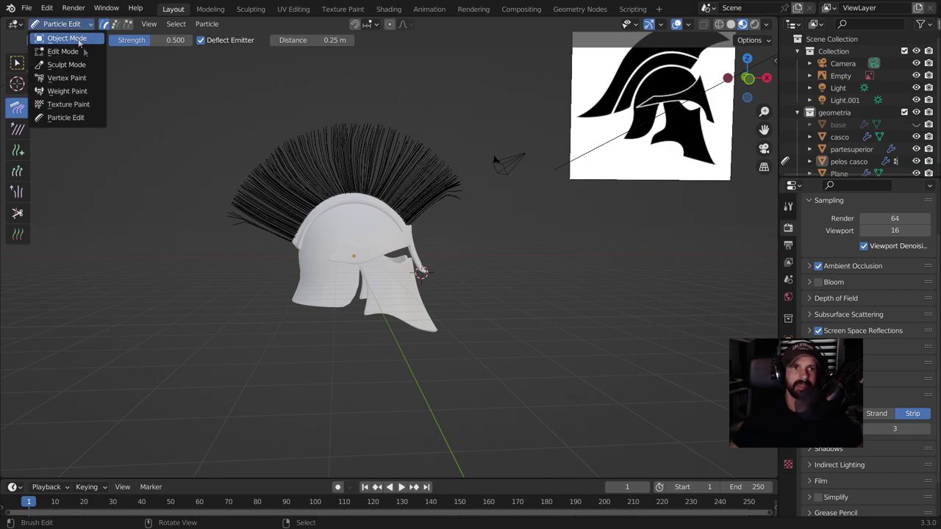
pyautogui.click(64, 37)
pyautogui.moveTo(408, 217)
pyautogui.mouseDown(button='middle')
pyautogui.moveTo(430, 220)
pyautogui.moveTo(274, 245)
pyautogui.moveTo(238, 236)
pyautogui.moveTo(224, 316)
pyautogui.moveTo(297, 325)
pyautogui.moveTo(332, 297)
pyautogui.moveTo(374, 197)
pyautogui.mouseUp(button='middle')
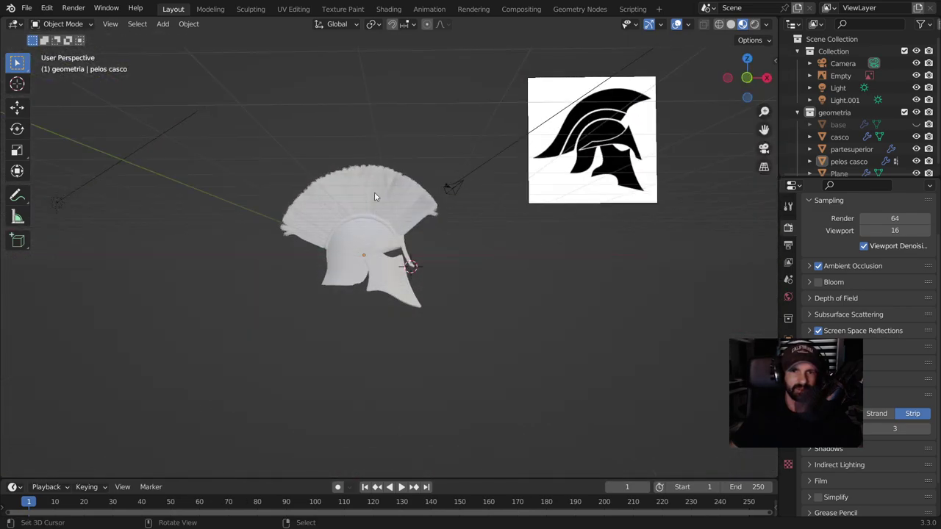
pyautogui.click(61, 24)
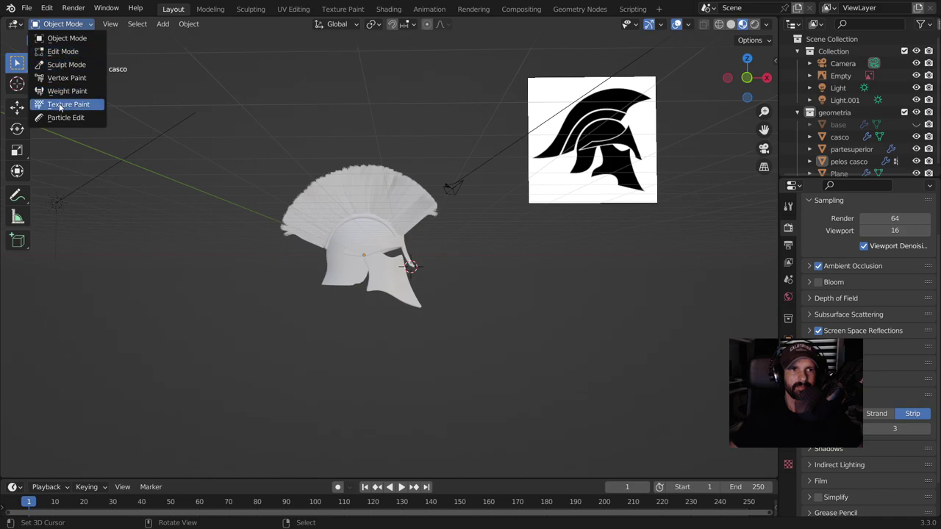
pyautogui.click(65, 118)
pyautogui.moveTo(311, 168)
pyautogui.mouseDown(button='middle')
pyautogui.moveTo(297, 285)
pyautogui.moveTo(341, 171)
pyautogui.mouseUp(button='middle')
pyautogui.moveTo(413, 165)
pyautogui.mouseDown(button='middle')
pyautogui.moveTo(388, 284)
pyautogui.moveTo(378, 271)
pyautogui.mouseUp(button='middle')
pyautogui.moveTo(398, 215); pyautogui.dragTo(426, 230, button='middle')
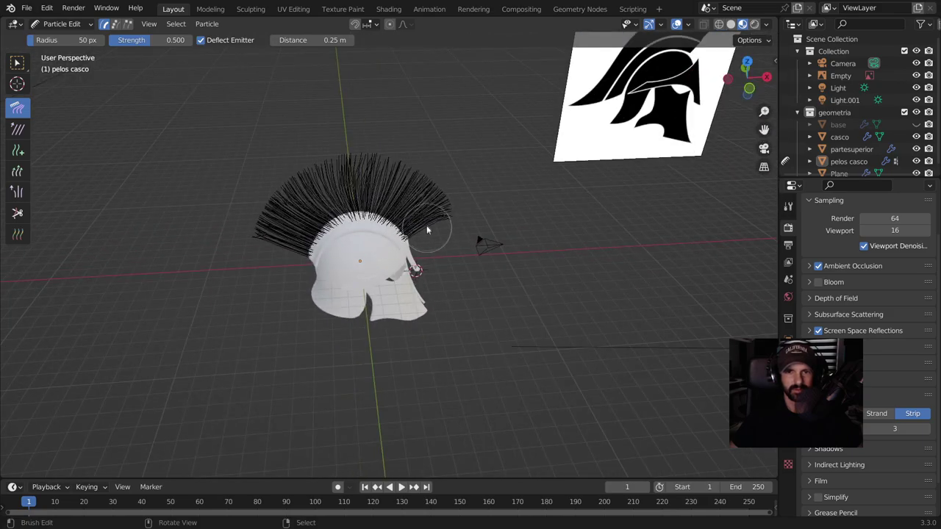
pyautogui.moveTo(458, 195)
pyautogui.mouseDown(button='middle')
pyautogui.moveTo(285, 195)
pyautogui.moveTo(237, 177)
pyautogui.moveTo(410, 203)
pyautogui.moveTo(388, 181)
pyautogui.moveTo(357, 195)
pyautogui.moveTo(460, 236)
pyautogui.moveTo(445, 278)
pyautogui.moveTo(433, 210)
pyautogui.moveTo(414, 179)
pyautogui.mouseUp(button='middle')
pyautogui.moveTo(413, 113)
pyautogui.mouseDown(button='middle')
pyautogui.moveTo(326, 162)
pyautogui.moveTo(234, 243)
pyautogui.moveTo(182, 243)
pyautogui.moveTo(122, 194)
pyautogui.moveTo(165, 183)
pyautogui.mouseUp(button='middle')
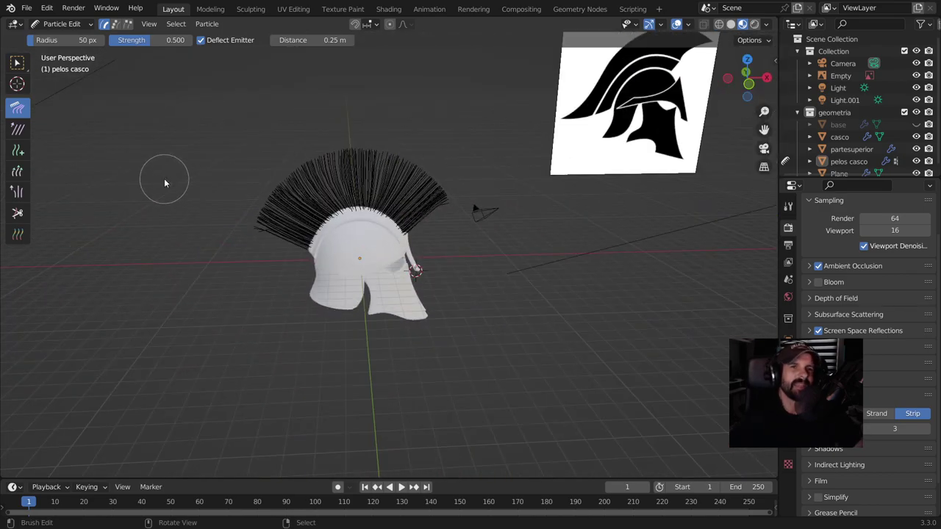
pyautogui.click(60, 24)
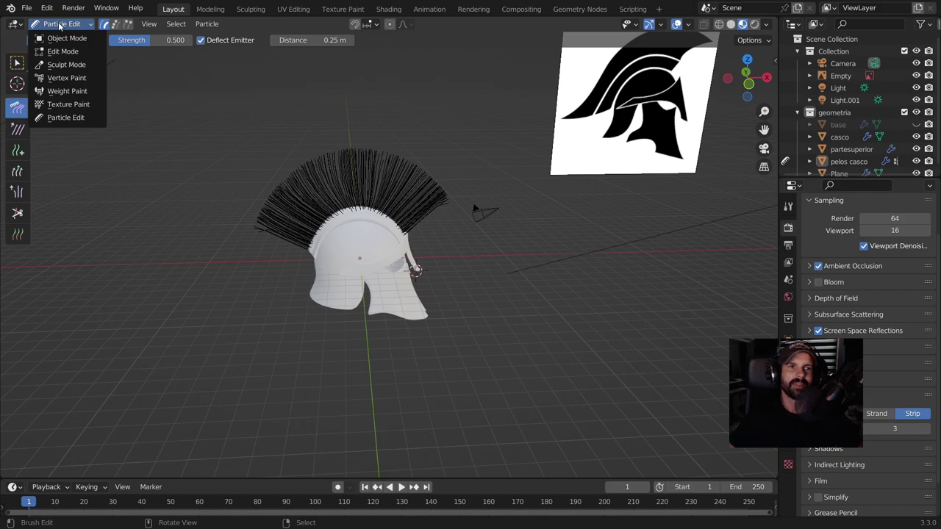
pyautogui.click(66, 38)
# - Orbit to a front view of the helmet and enter Particle Edit
pyautogui.moveTo(113, 80)
pyautogui.mouseDown(button='middle')
pyautogui.moveTo(217, 246)
pyautogui.moveTo(224, 215)
pyautogui.moveTo(243, 195)
pyautogui.moveTo(415, 222)
pyautogui.moveTo(389, 213)
pyautogui.moveTo(270, 250)
pyautogui.mouseUp(button='middle')
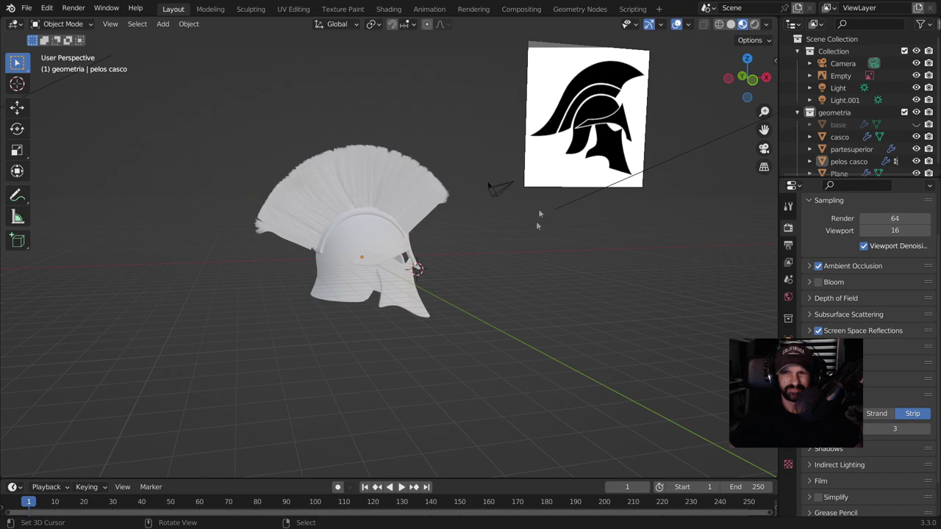
pyautogui.moveTo(380, 206)
pyautogui.mouseDown(button='middle')
pyautogui.moveTo(412, 183)
pyautogui.moveTo(290, 185)
pyautogui.moveTo(439, 206)
pyautogui.moveTo(356, 200)
pyautogui.moveTo(409, 183)
pyautogui.mouseUp(button='middle')
pyautogui.scroll(3, 358, 196)
pyautogui.scroll(-3, 409, 188)
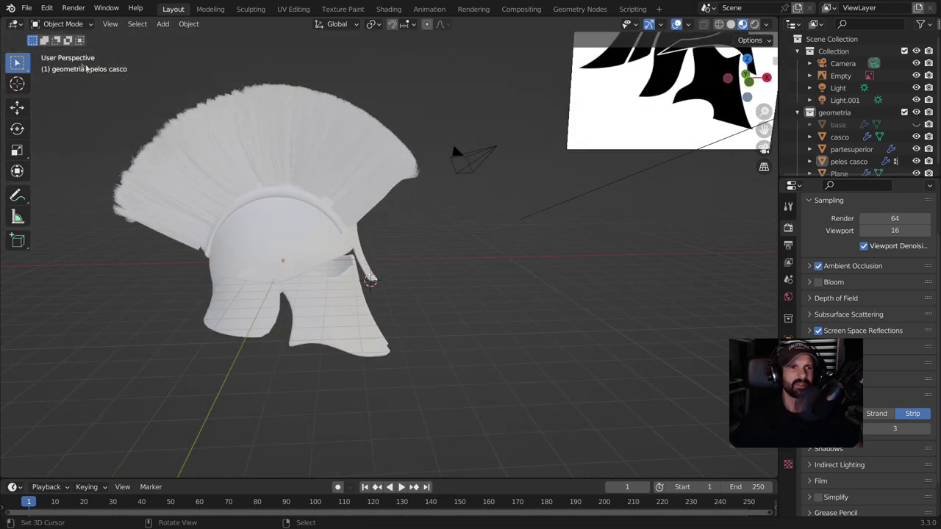
pyautogui.click(56, 23)
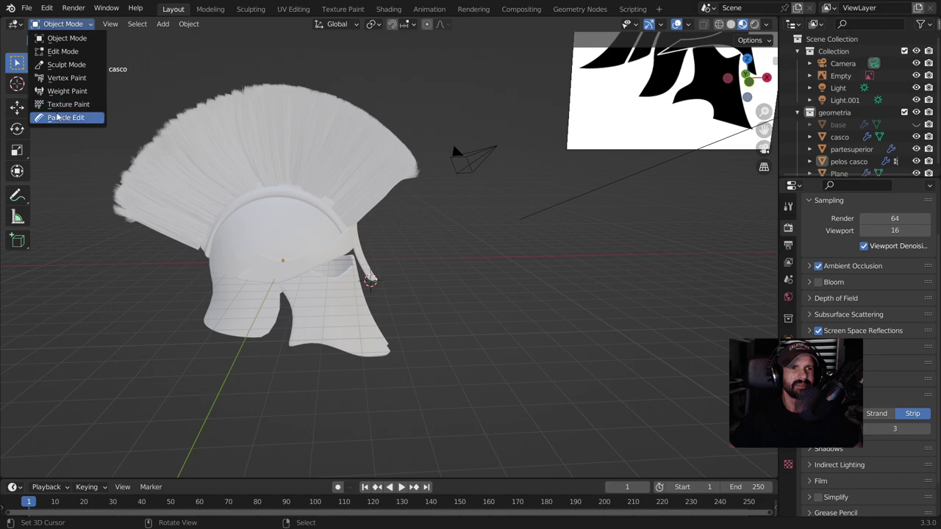
pyautogui.click(66, 118)
# - Comb the crest's right-edge strands downward and its left-side strands upright
pyautogui.moveTo(399, 222); pyautogui.dragTo(399, 211, button='middle')
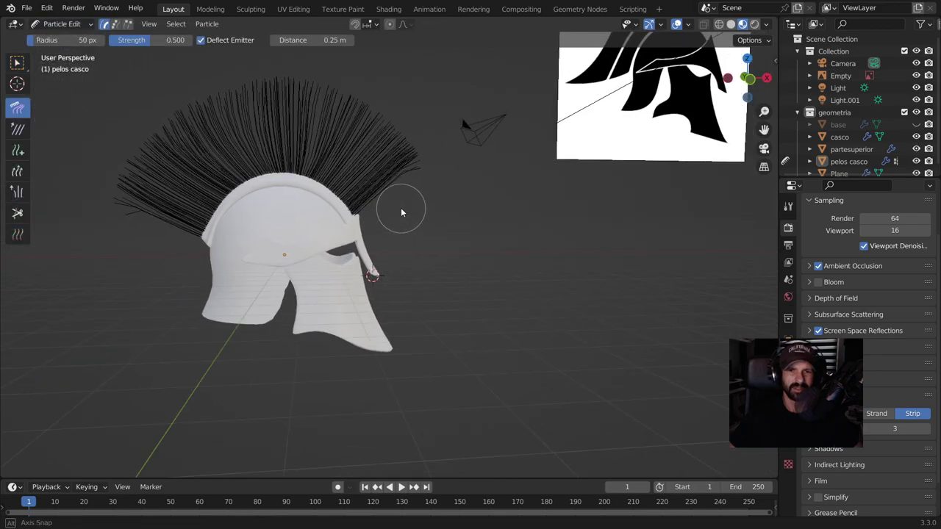
pyautogui.moveTo(385, 204); pyautogui.dragTo(363, 198)
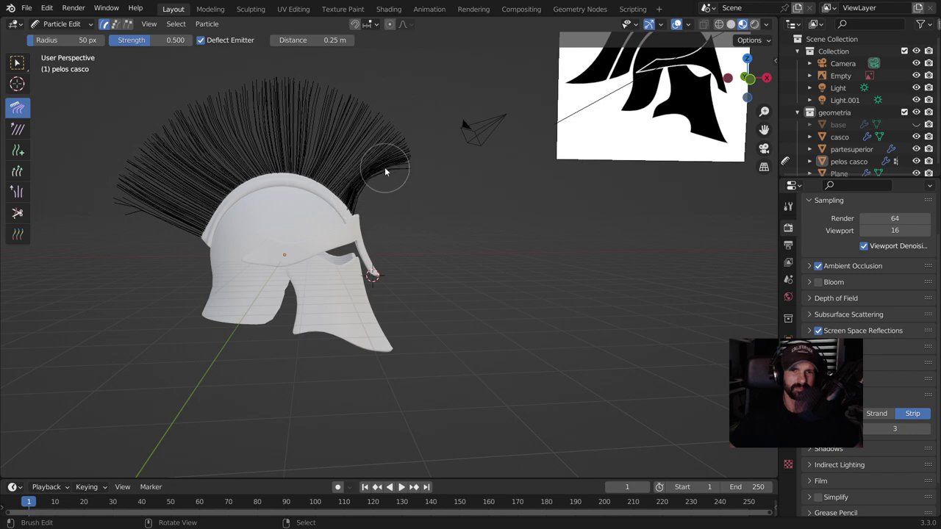
pyautogui.moveTo(367, 193); pyautogui.dragTo(356, 198)
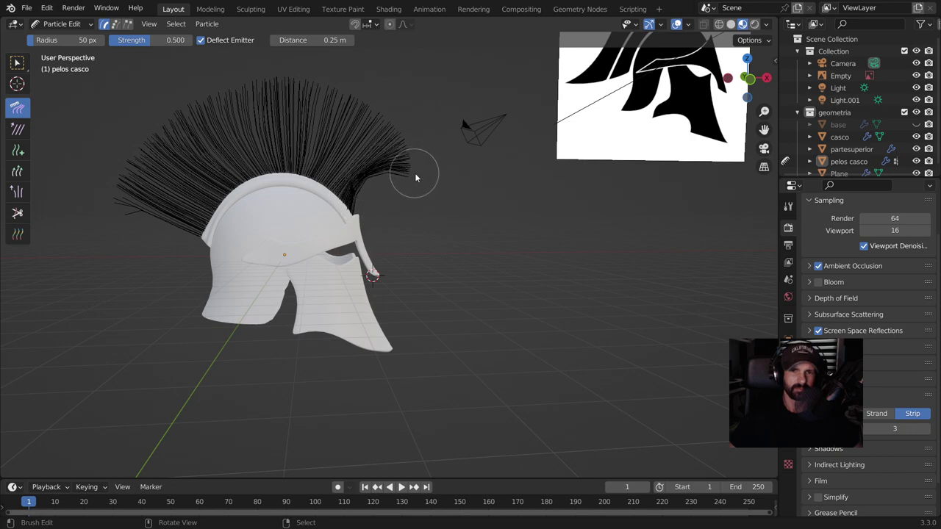
pyautogui.moveTo(421, 181)
pyautogui.mouseDown(button='middle')
pyautogui.moveTo(437, 199)
pyautogui.moveTo(332, 216)
pyautogui.mouseUp(button='middle')
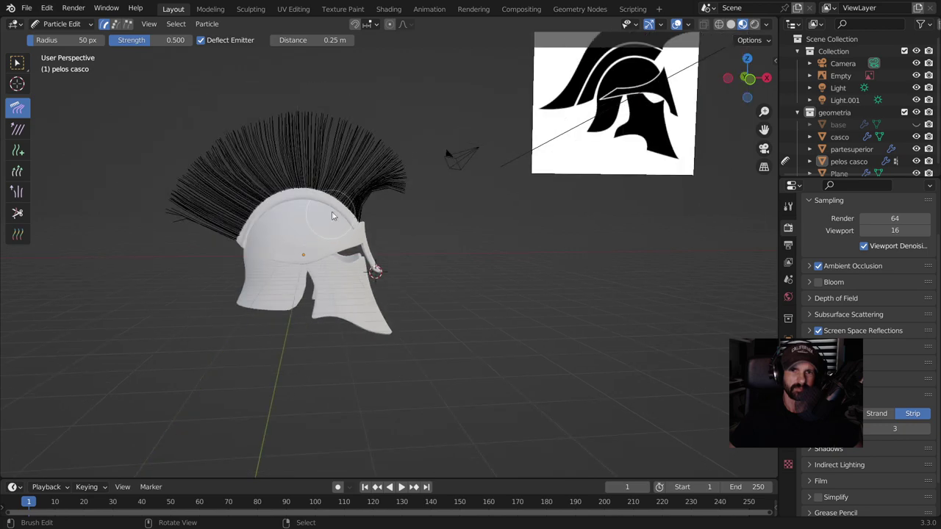
pyautogui.moveTo(362, 218); pyautogui.dragTo(370, 164)
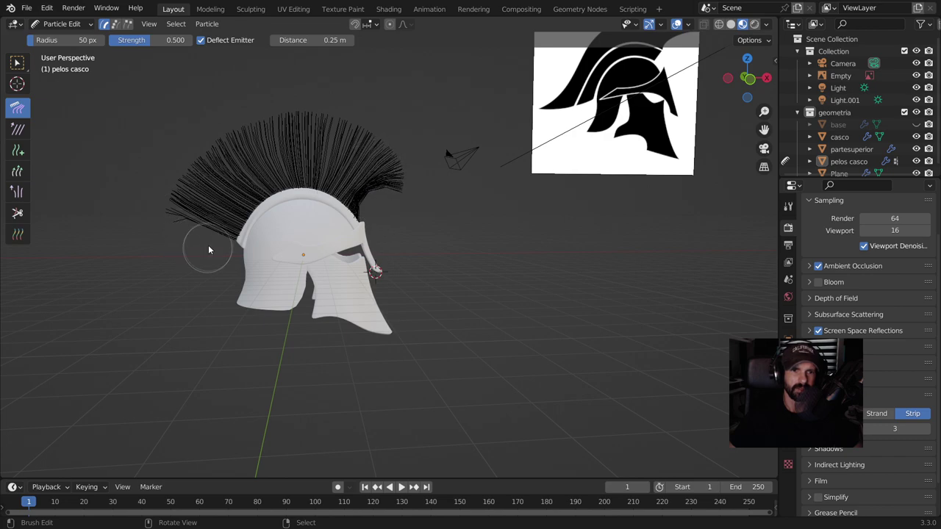
pyautogui.moveTo(165, 214)
pyautogui.mouseDown()
pyautogui.moveTo(197, 160)
pyautogui.moveTo(232, 137)
pyautogui.mouseUp()
pyautogui.moveTo(147, 210)
pyautogui.mouseDown()
pyautogui.moveTo(164, 236)
pyautogui.moveTo(171, 208)
pyautogui.moveTo(215, 149)
pyautogui.mouseUp()
pyautogui.moveTo(225, 197)
pyautogui.mouseDown(button='middle')
pyautogui.moveTo(363, 232)
pyautogui.moveTo(242, 185)
pyautogui.moveTo(247, 215)
pyautogui.moveTo(216, 232)
pyautogui.mouseUp(button='middle')
pyautogui.moveTo(180, 228)
pyautogui.mouseDown()
pyautogui.moveTo(173, 212)
pyautogui.moveTo(185, 204)
pyautogui.moveTo(176, 216)
pyautogui.moveTo(195, 234)
pyautogui.mouseUp()
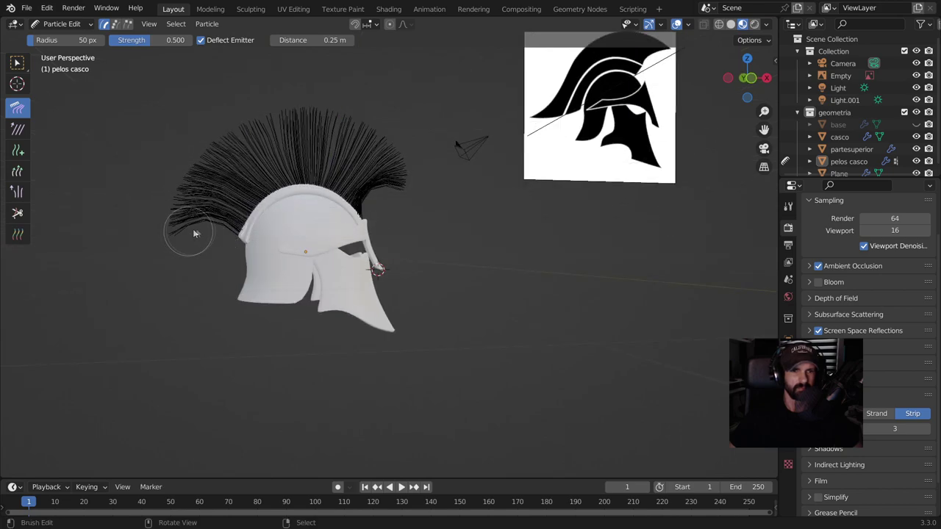
pyautogui.moveTo(416, 263); pyautogui.dragTo(427, 234, button='middle')
pyautogui.click(66, 23)
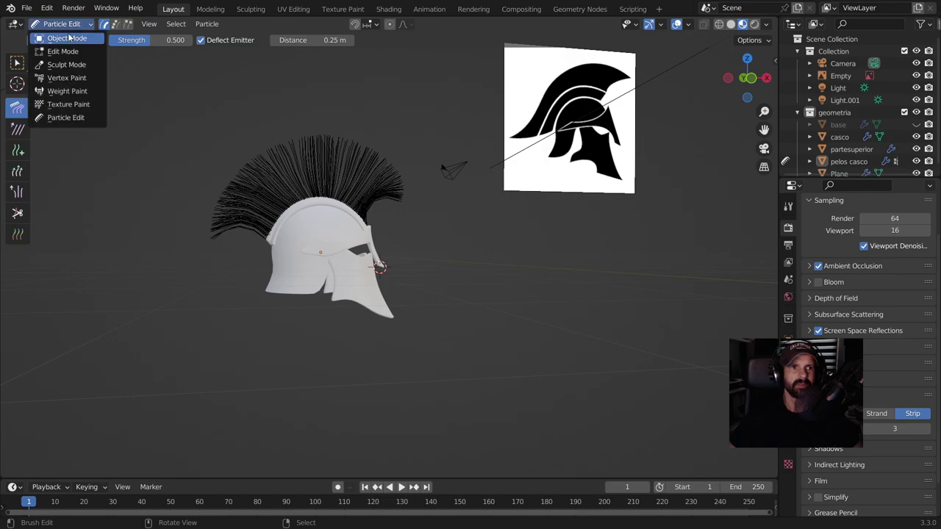
# - Return to Object Mode and orbit to a front view of the helmet
pyautogui.press('Return')
pyautogui.moveTo(308, 177)
pyautogui.mouseDown(button='middle')
pyautogui.moveTo(265, 187)
pyautogui.moveTo(51, 163)
pyautogui.moveTo(251, 192)
pyautogui.moveTo(292, 214)
pyautogui.mouseUp(button='middle')
pyautogui.scroll(3, 292, 216)
pyautogui.scroll(1, 361, 200)
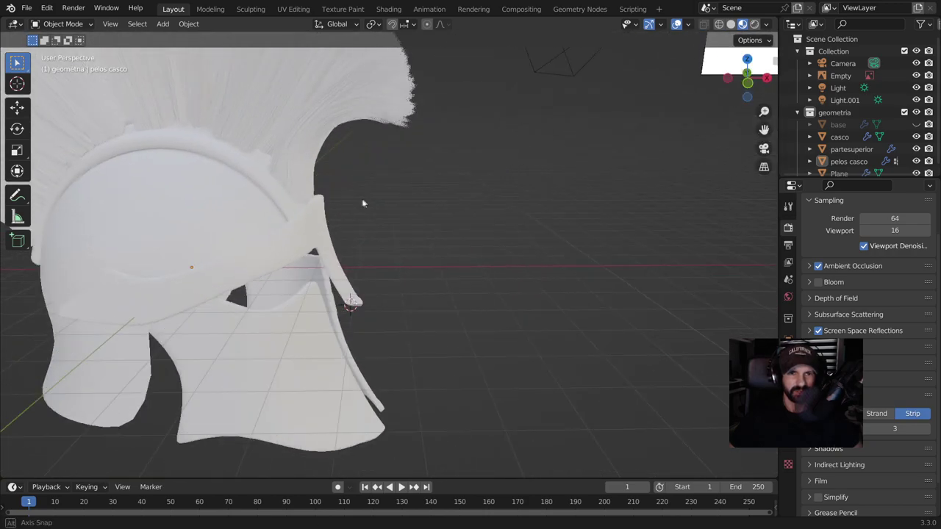
pyautogui.scroll(1, 346, 221)
# - Nudge the partesuperior band about 0.027 m along X in front orthographic view
pyautogui.click(345, 217)
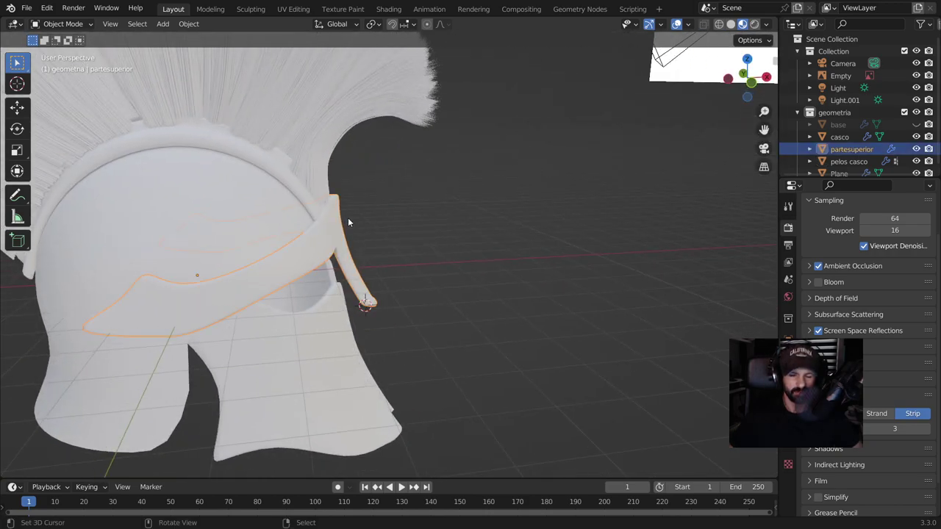
pyautogui.press('KP_1')
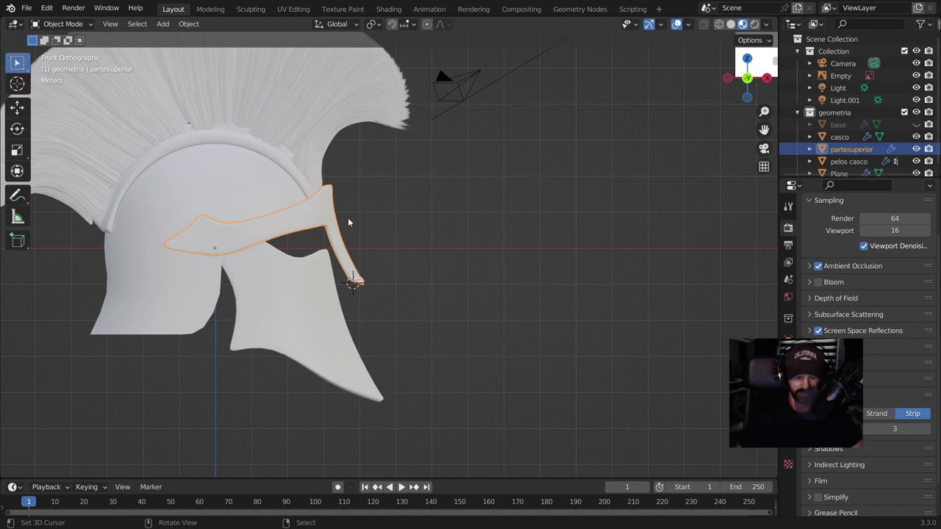
pyautogui.press('g')
pyautogui.press('x')
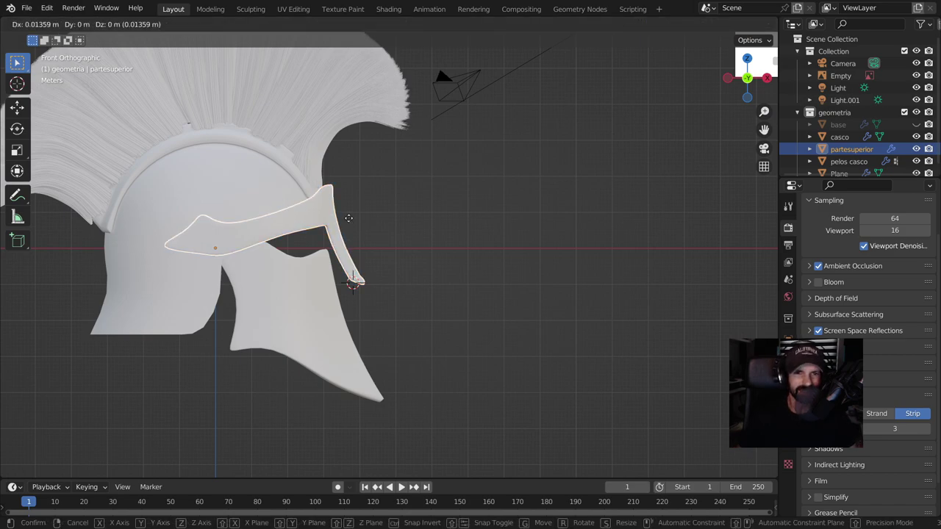
pyautogui.click(350, 222)
pyautogui.click(539, 232)
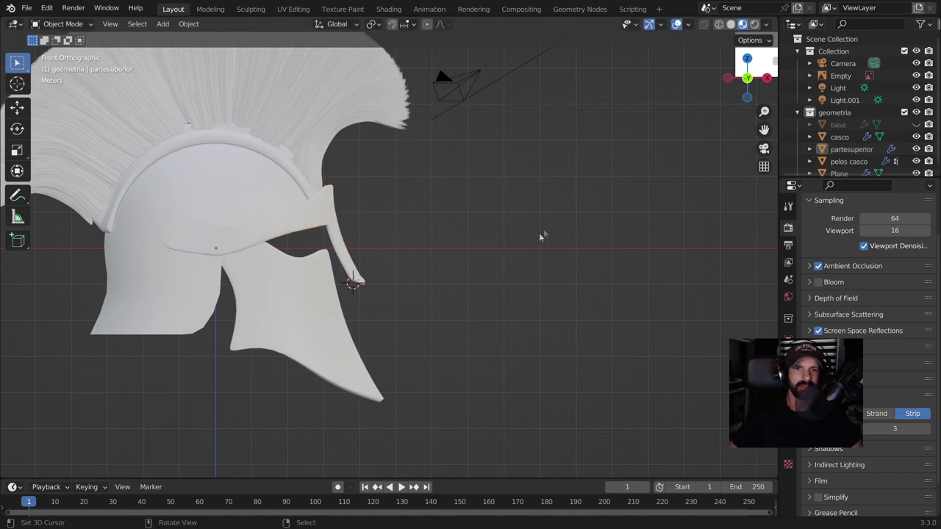
pyautogui.scroll(-3, 539, 232)
pyautogui.moveTo(489, 223)
pyautogui.mouseDown(button='middle')
pyautogui.moveTo(385, 237)
pyautogui.moveTo(223, 219)
pyautogui.moveTo(269, 255)
pyautogui.moveTo(336, 236)
pyautogui.moveTo(370, 211)
pyautogui.mouseUp(button='middle')
# - Switch to top view and select the pelos casco hair object
pyautogui.press('KP_7')
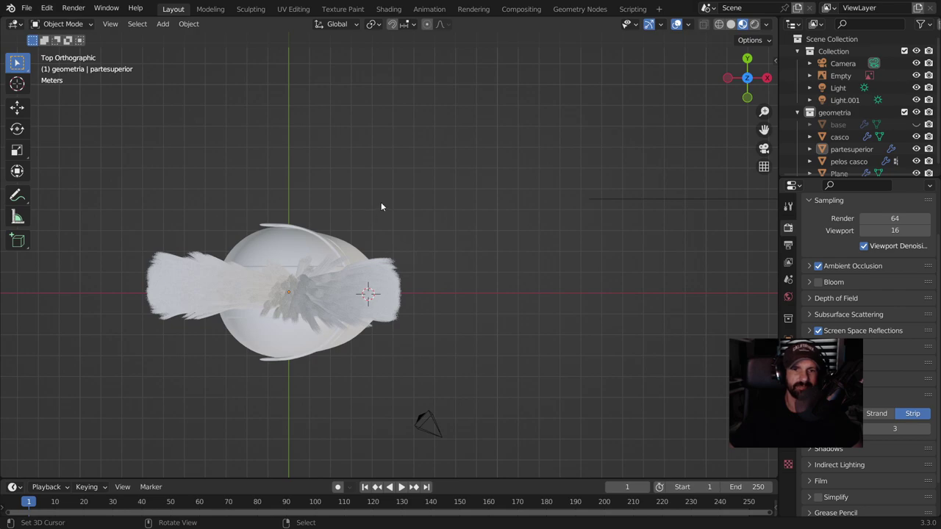
pyautogui.click(50, 25)
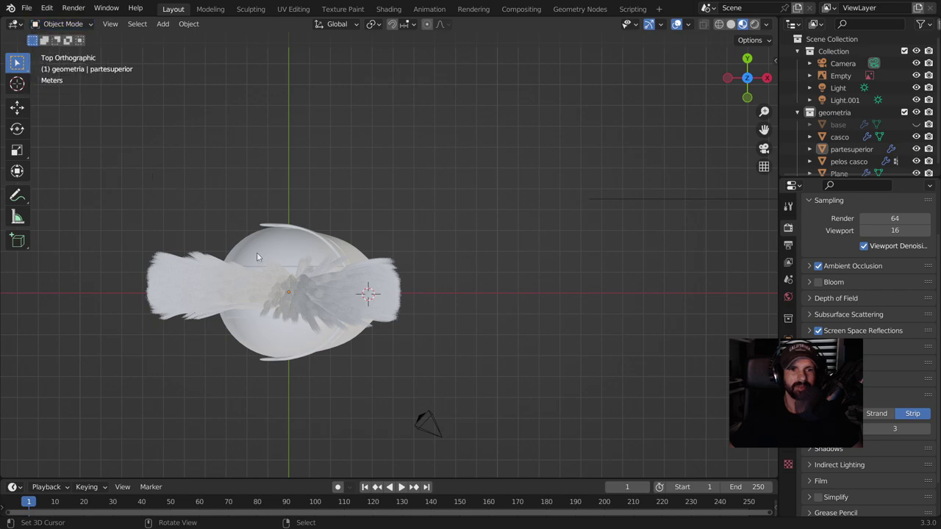
pyautogui.click(230, 271)
pyautogui.click(42, 26)
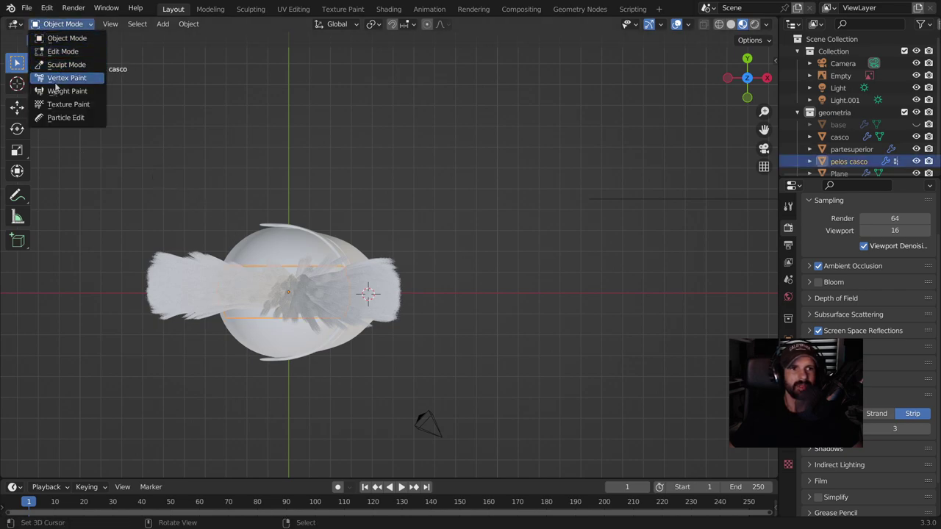
# - Groom the crest hair in Particle Edit, then view the whole helmet shaded in Object Mode
pyautogui.click(59, 116)
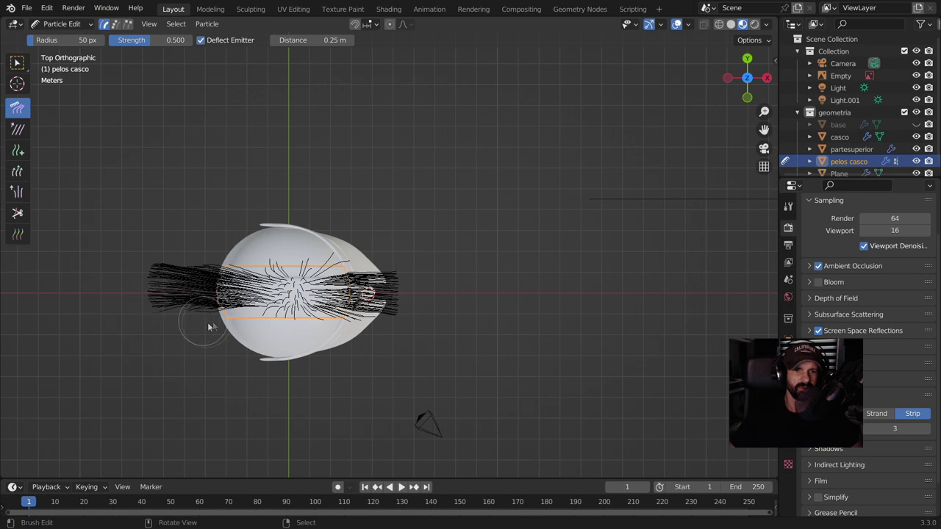
pyautogui.moveTo(409, 342); pyautogui.dragTo(427, 202, button='middle')
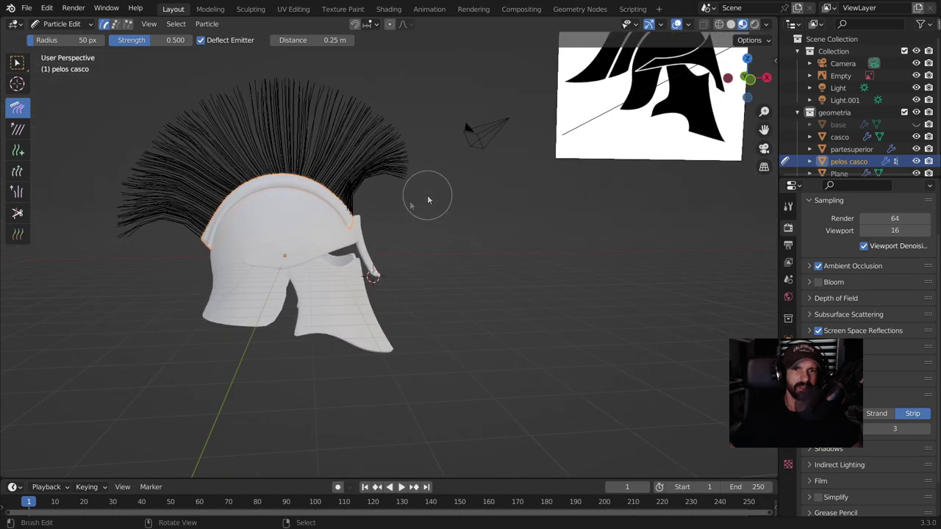
pyautogui.click(62, 24)
pyautogui.click(60, 35)
pyautogui.moveTo(383, 155)
pyautogui.mouseDown(button='middle')
pyautogui.moveTo(428, 147)
pyautogui.moveTo(126, 147)
pyautogui.moveTo(357, 191)
pyautogui.moveTo(330, 177)
pyautogui.moveTo(357, 185)
pyautogui.moveTo(376, 213)
pyautogui.moveTo(453, 244)
pyautogui.moveTo(582, 232)
pyautogui.moveTo(679, 169)
pyautogui.mouseUp(button='middle')
pyautogui.moveTo(582, 207)
pyautogui.mouseDown(button='middle')
pyautogui.moveTo(411, 240)
pyautogui.moveTo(422, 239)
pyautogui.mouseUp(button='middle')
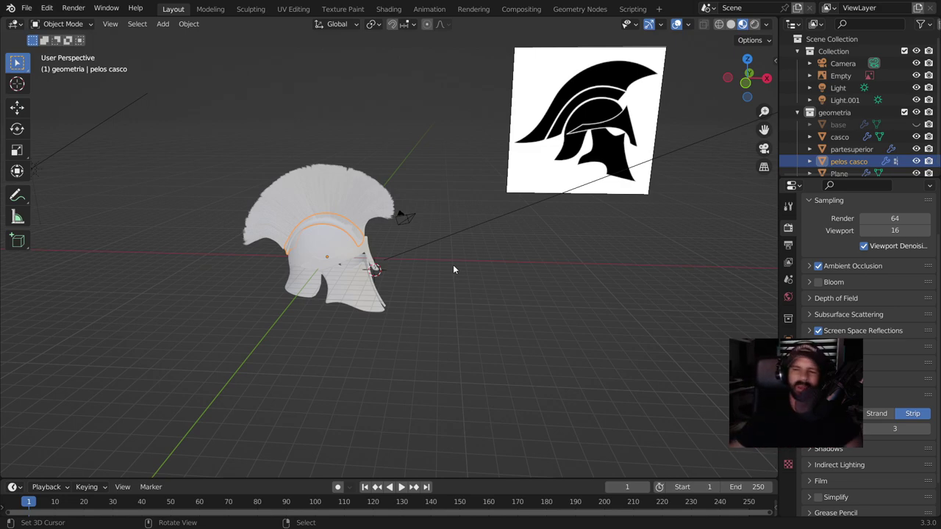
# - Create a new material named oro on the casco shell
pyautogui.click(340, 252)
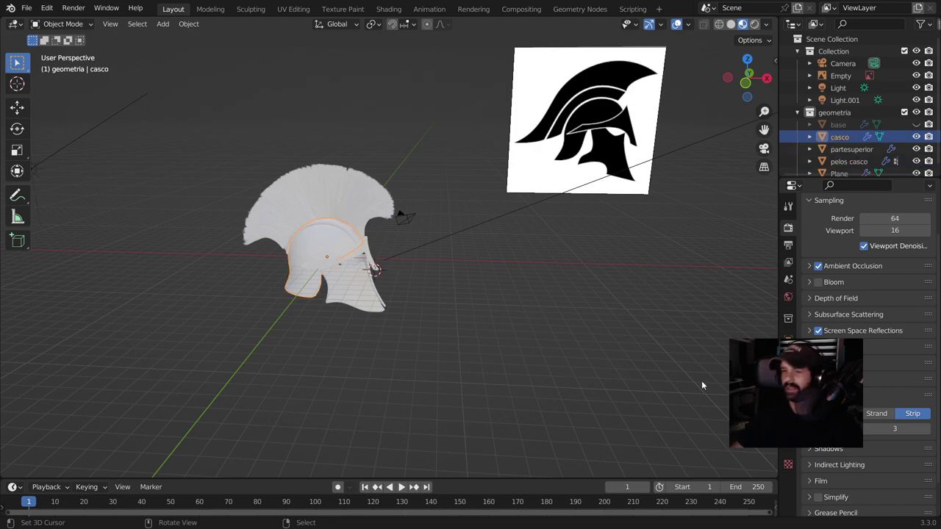
pyautogui.click(788, 463)
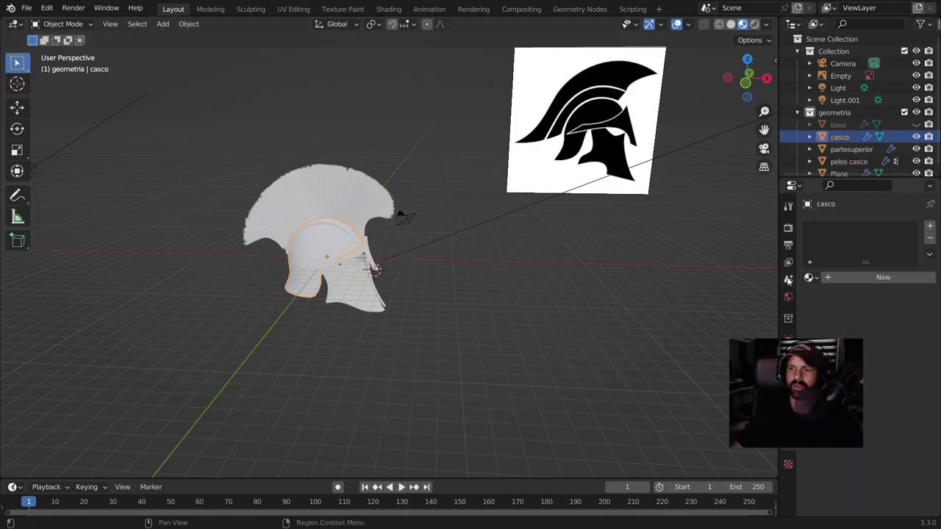
pyautogui.click(812, 277)
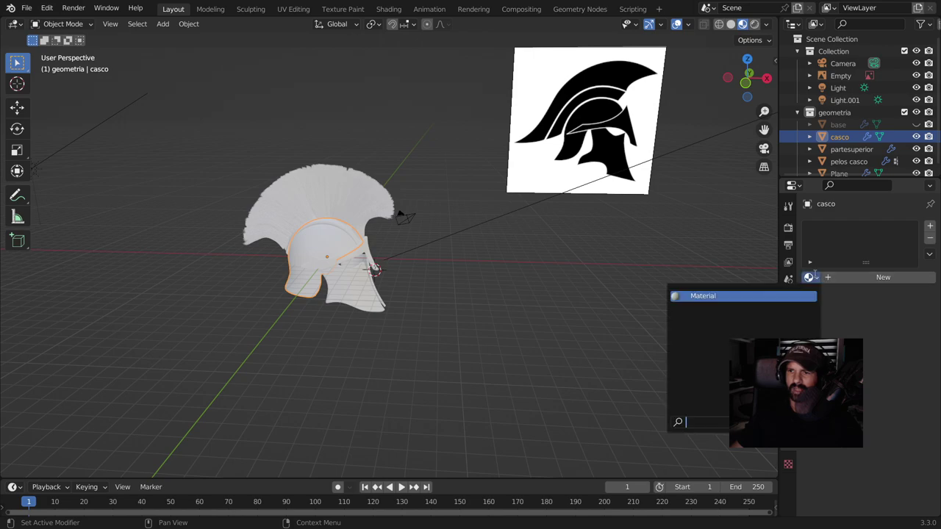
pyautogui.click(860, 278)
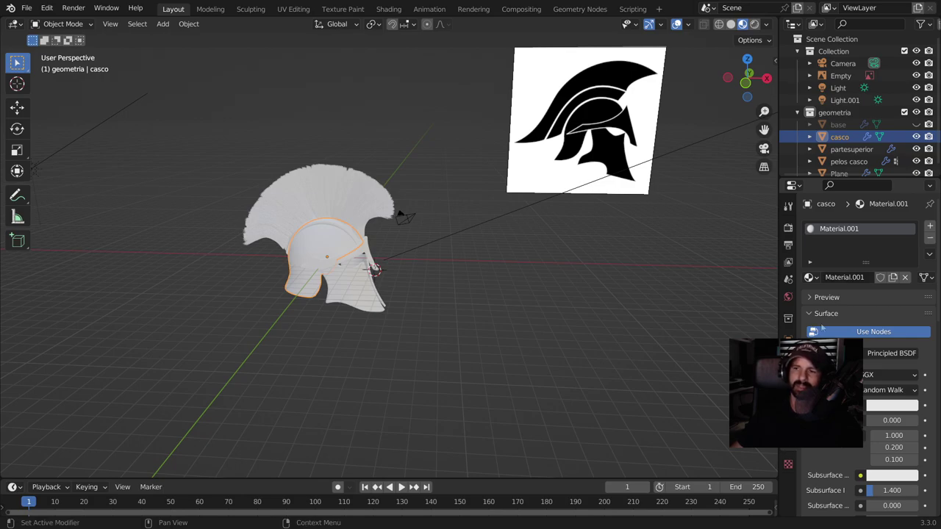
pyautogui.doubleClick(856, 231)
pyautogui.write('oro')
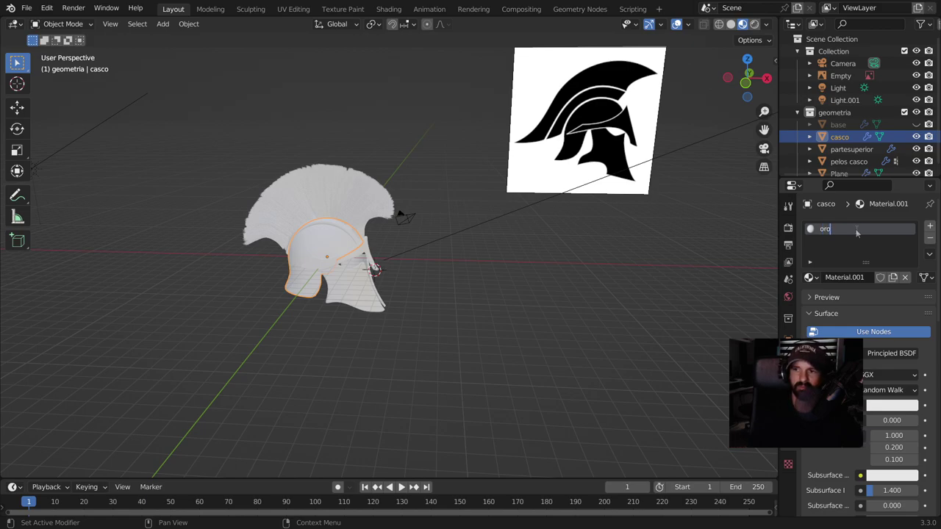
pyautogui.press('Return')
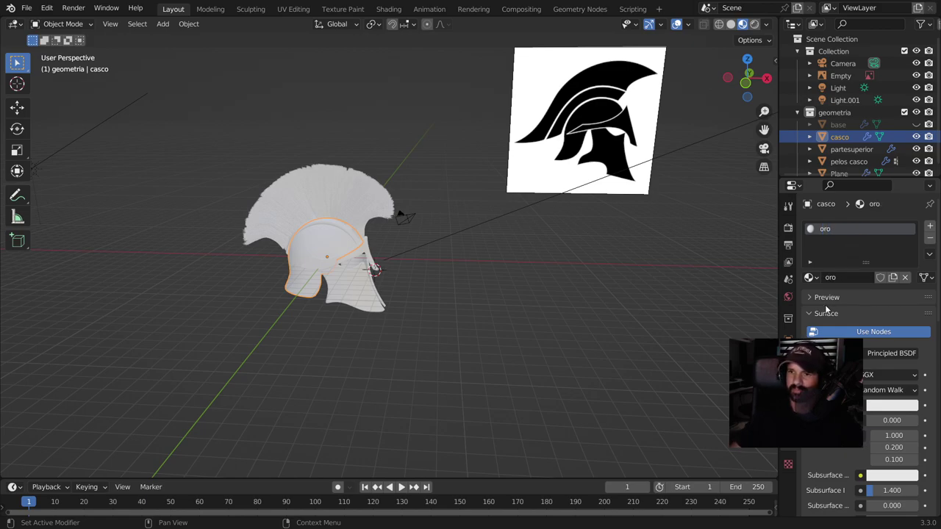
# - Give oro a gold base colour, Metallic 1.000 and Roughness 0.248
pyautogui.click(885, 406)
pyautogui.moveTo(863, 291); pyautogui.dragTo(831, 304)
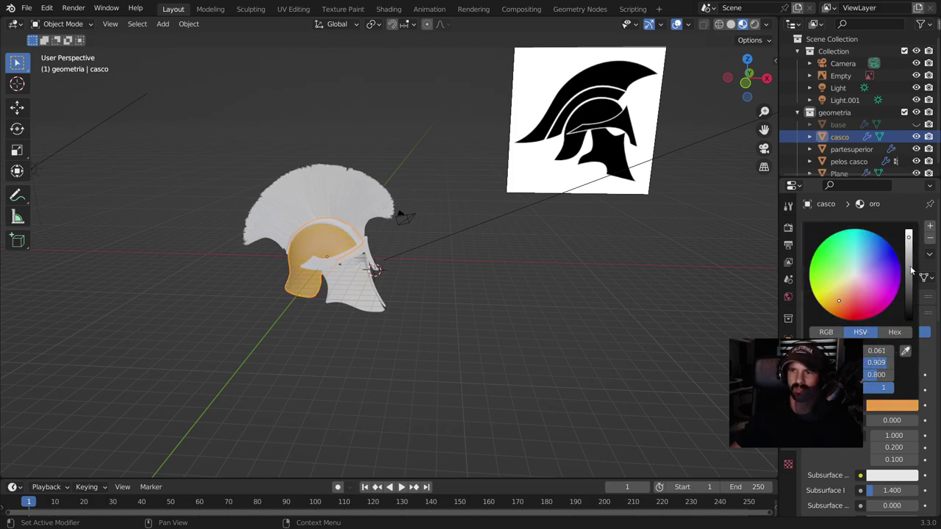
pyautogui.scroll(-2, 873, 407)
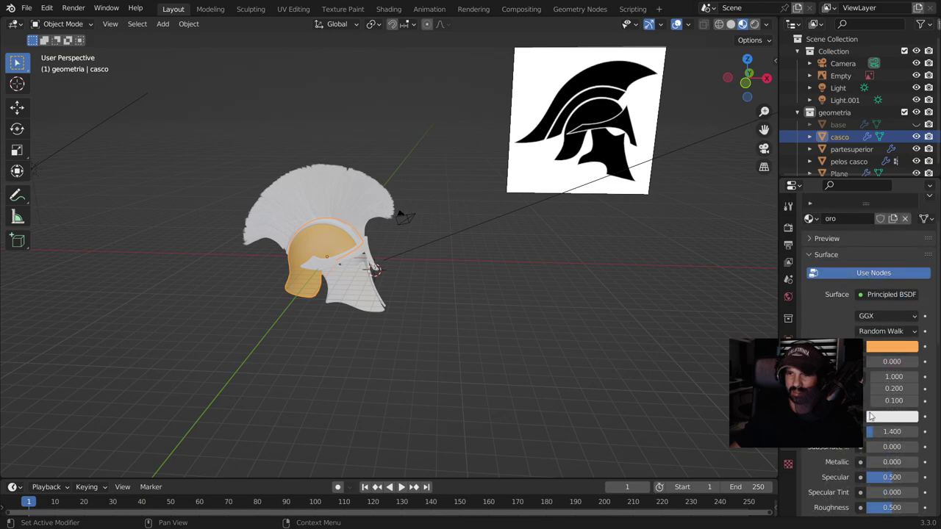
pyautogui.scroll(-3, 872, 406)
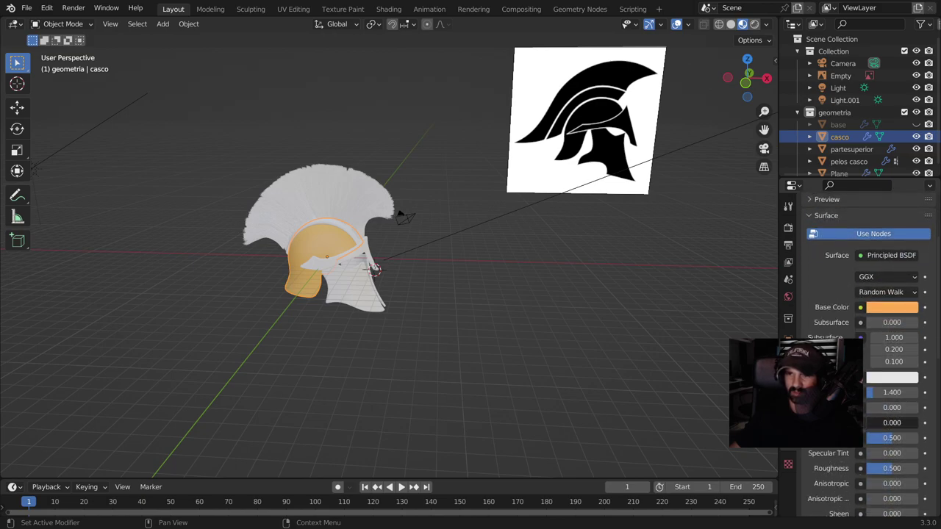
pyautogui.moveTo(874, 423); pyautogui.dragTo(919, 422)
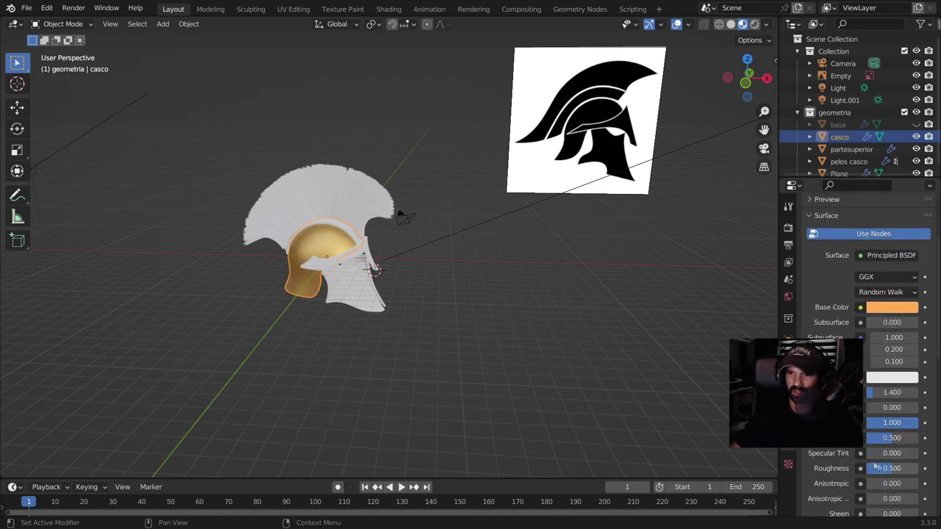
pyautogui.moveTo(891, 468); pyautogui.dragTo(880, 469)
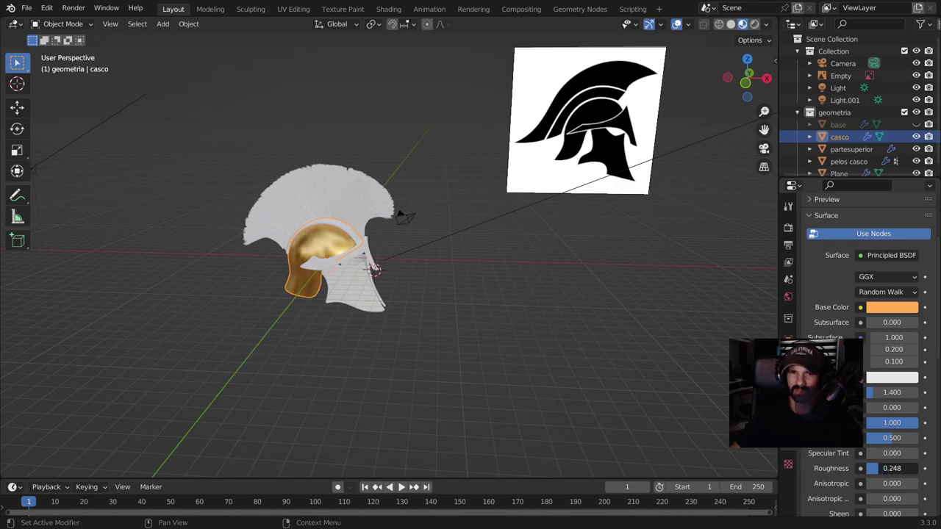
pyautogui.scroll(1, 711, 44)
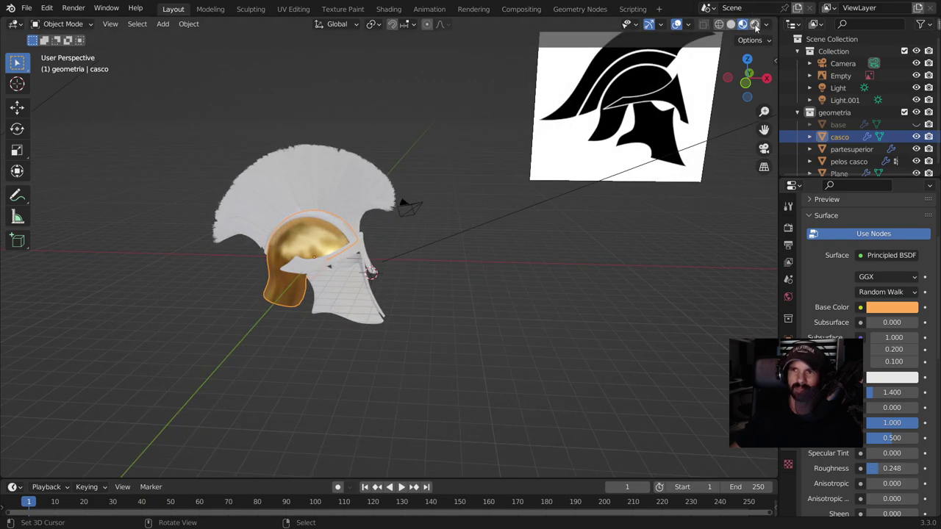
pyautogui.moveTo(485, 294); pyautogui.dragTo(420, 294, button='middle')
pyautogui.scroll(3, 423, 297)
pyautogui.scroll(2, 397, 305)
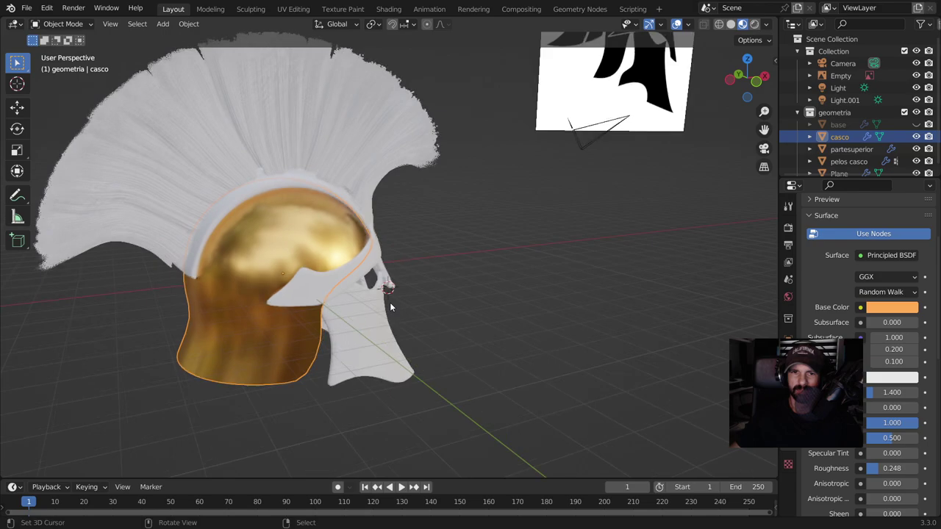
pyautogui.scroll(-3, 494, 332)
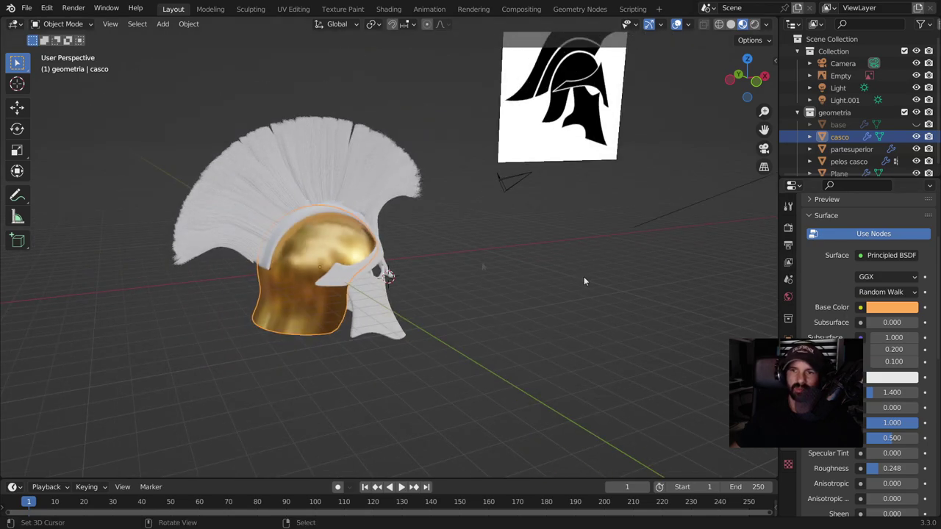
pyautogui.scroll(-1, 402, 301)
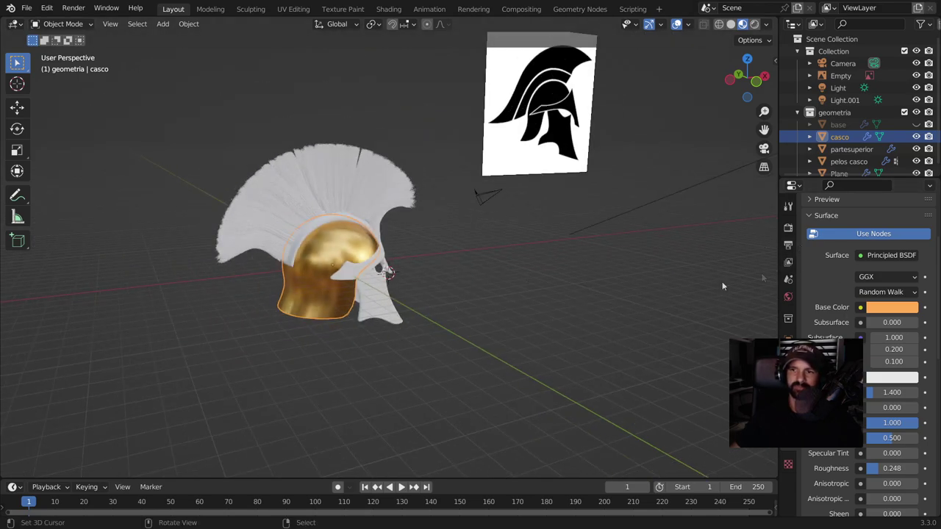
# - Parent Plane, partesuperior and pelos casco to the casco helmet object
pyautogui.click(358, 279)
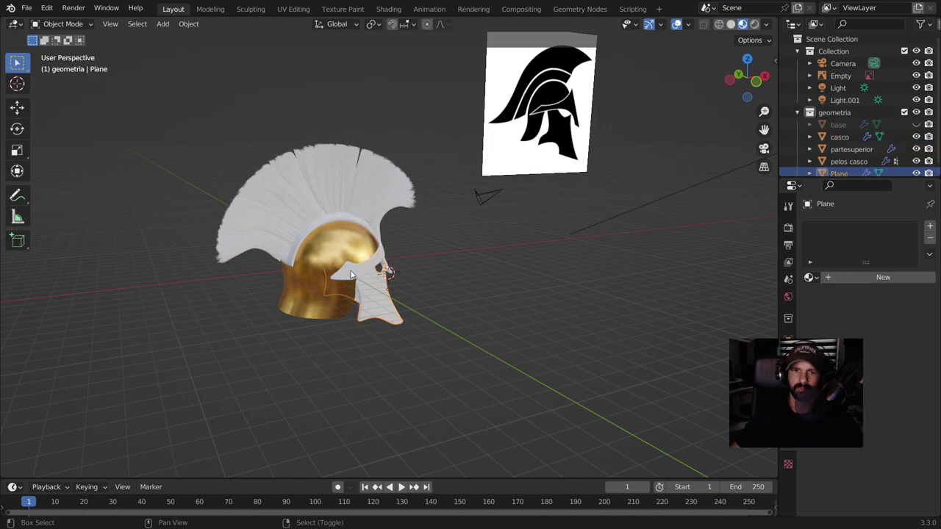
pyautogui.click(355, 243)
pyautogui.keyDown('shift'); pyautogui.click(362, 202); pyautogui.keyUp('shift')
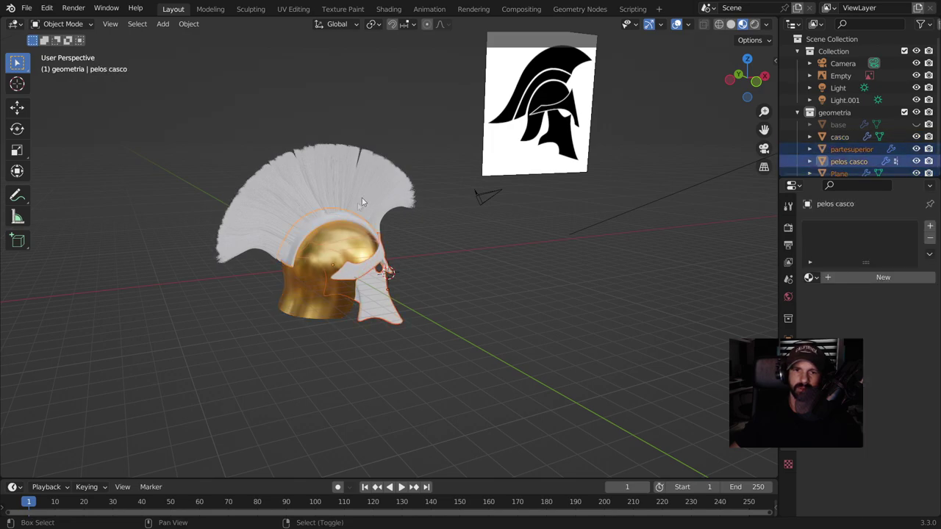
pyautogui.keyDown('shift'); pyautogui.click(321, 236); pyautogui.keyUp('shift')
pyautogui.hotkey('ctrl', 'p')
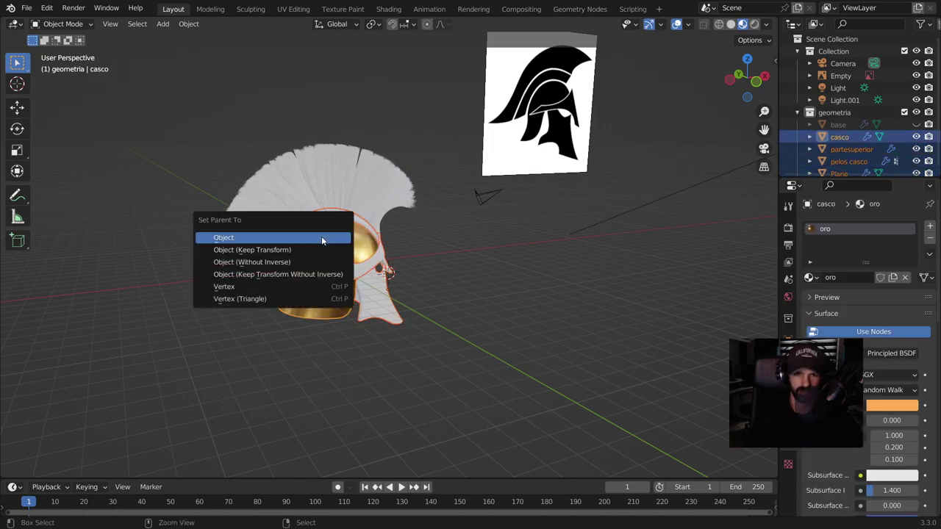
pyautogui.click(322, 237)
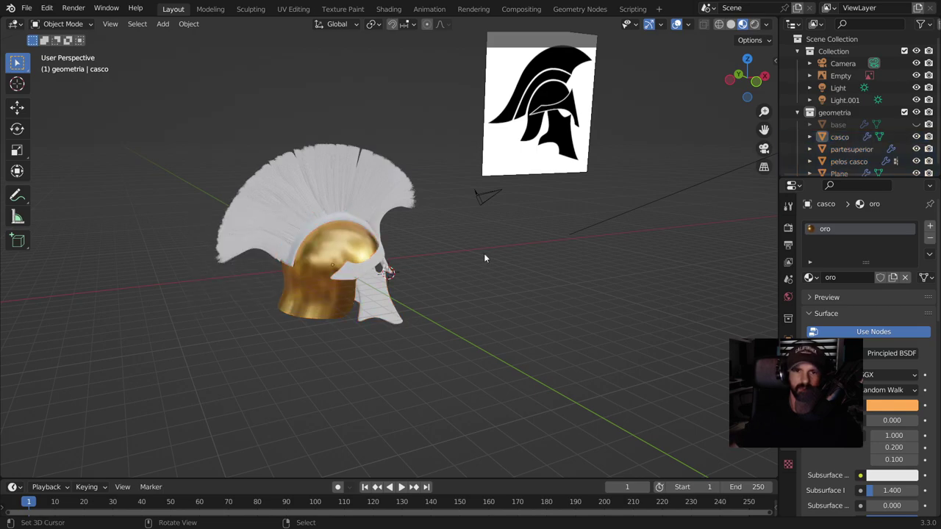
# - Assign the oro material to the cheek piece, upper part and hair crest, then clear the selection
pyautogui.click(370, 314)
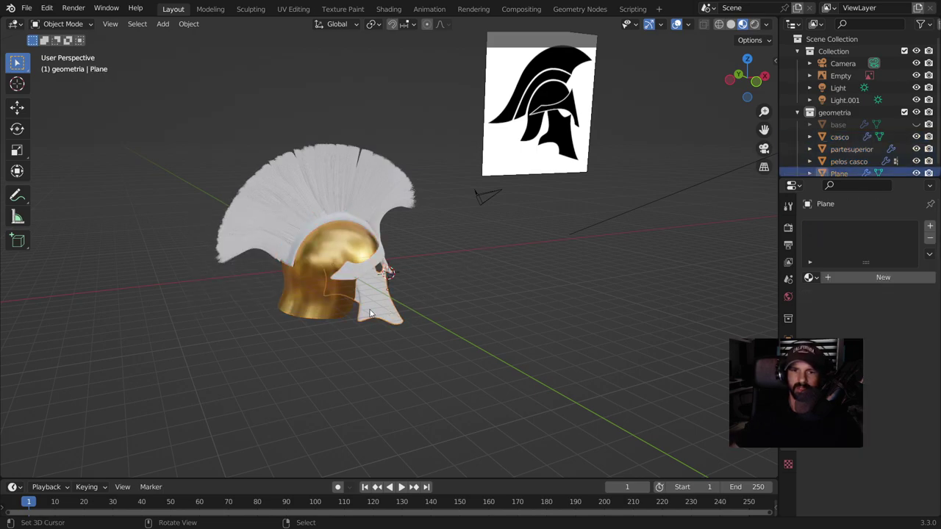
pyautogui.click(811, 278)
pyautogui.click(735, 309)
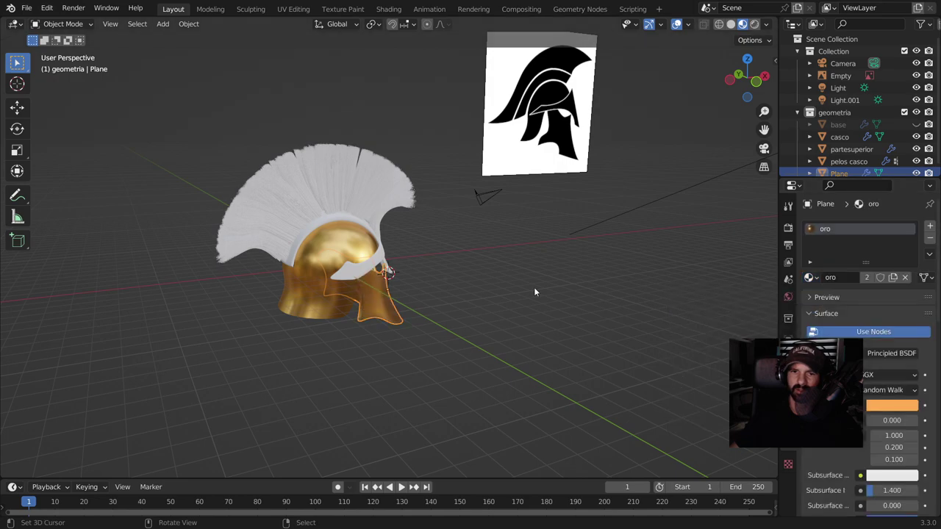
pyautogui.click(362, 274)
pyautogui.click(811, 277)
pyautogui.click(735, 309)
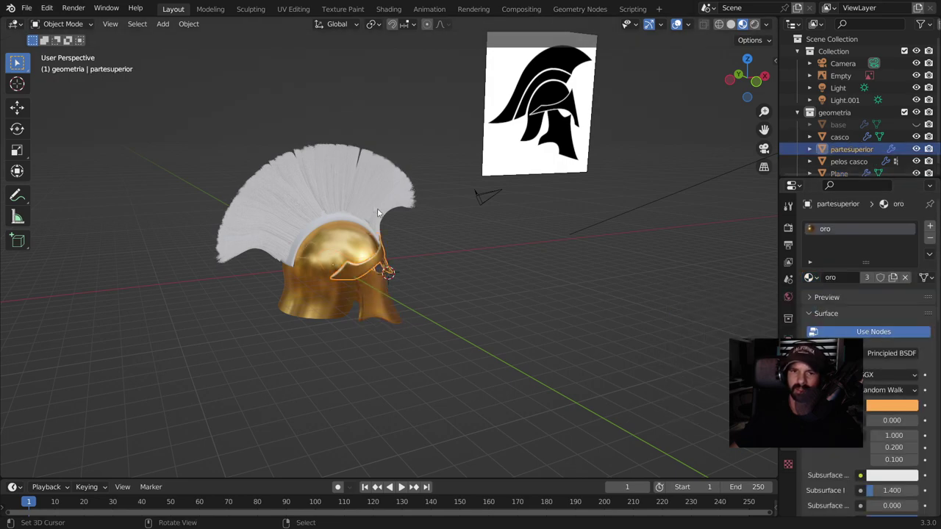
pyautogui.click(378, 213)
pyautogui.click(811, 277)
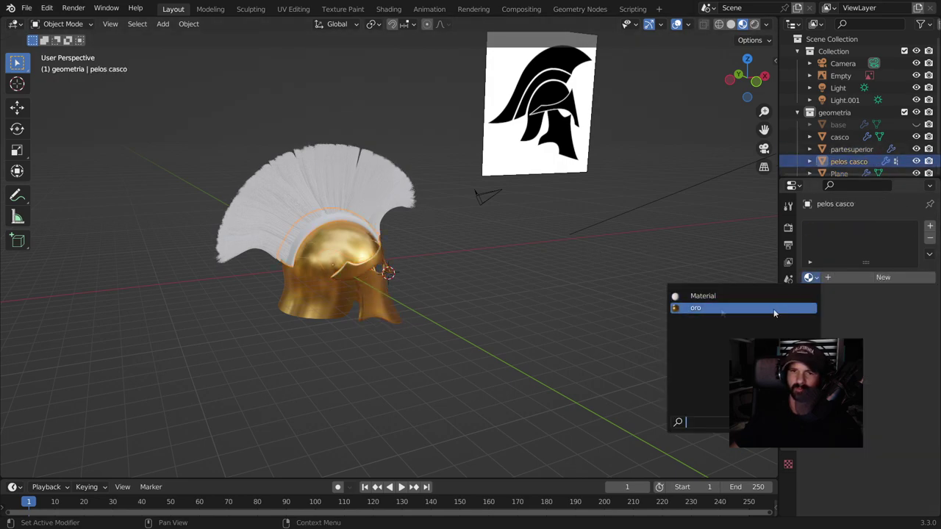
pyautogui.click(774, 308)
pyautogui.click(548, 304)
pyautogui.moveTo(476, 274)
pyautogui.mouseDown(button='middle')
pyautogui.moveTo(391, 279)
pyautogui.moveTo(238, 260)
pyautogui.mouseUp(button='middle')
# - Switch the viewport to Rendered shading and look through the scene camera
pyautogui.moveTo(161, 259); pyautogui.dragTo(411, 200, button='middle')
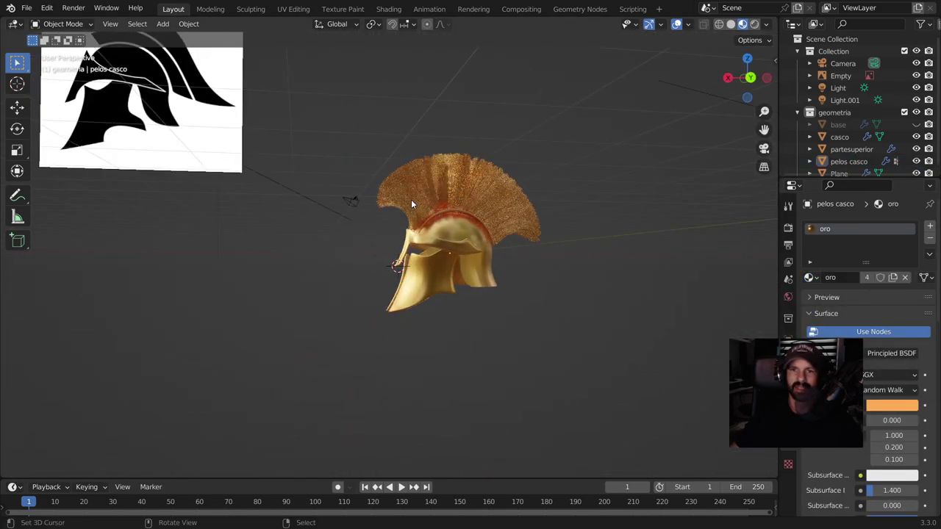
pyautogui.click(754, 24)
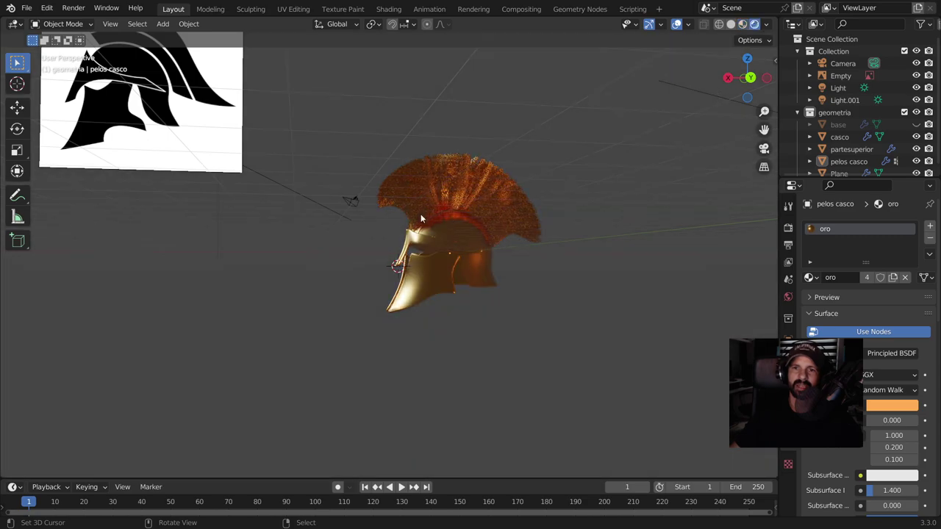
pyautogui.moveTo(507, 234); pyautogui.dragTo(548, 241, button='middle')
pyautogui.press('KP_0')
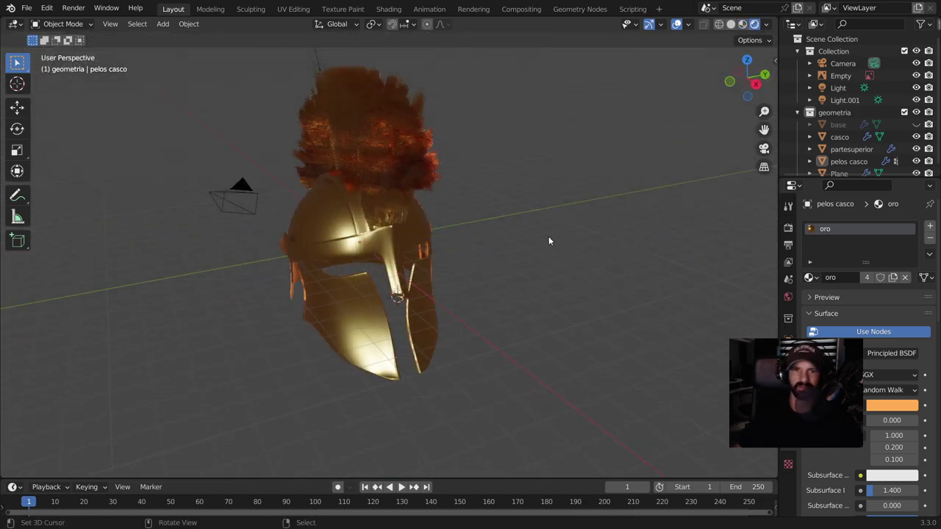
# - Zoom out from the camera view and select the Camera to show its 50 mm lens settings
pyautogui.scroll(-2, 546, 249)
pyautogui.moveTo(510, 282)
pyautogui.mouseDown(button='middle')
pyautogui.moveTo(559, 268)
pyautogui.moveTo(510, 274)
pyautogui.mouseUp(button='middle')
pyautogui.scroll(-5, 511, 269)
pyautogui.scroll(-3, 496, 263)
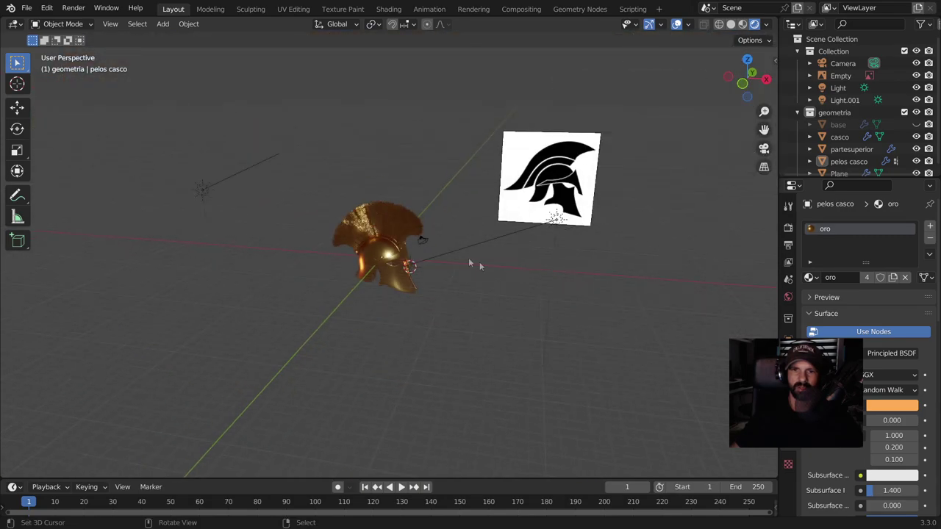
pyautogui.scroll(-1, 479, 262)
pyautogui.click(418, 242)
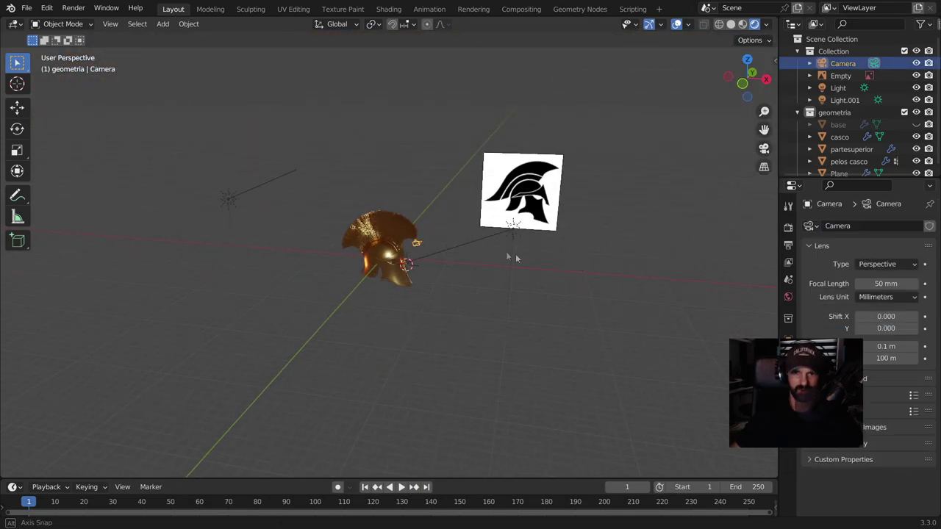
# - Move the camera so its view frames the gold helmet
pyautogui.moveTo(506, 251); pyautogui.dragTo(537, 260, button='middle')
pyautogui.press('g')
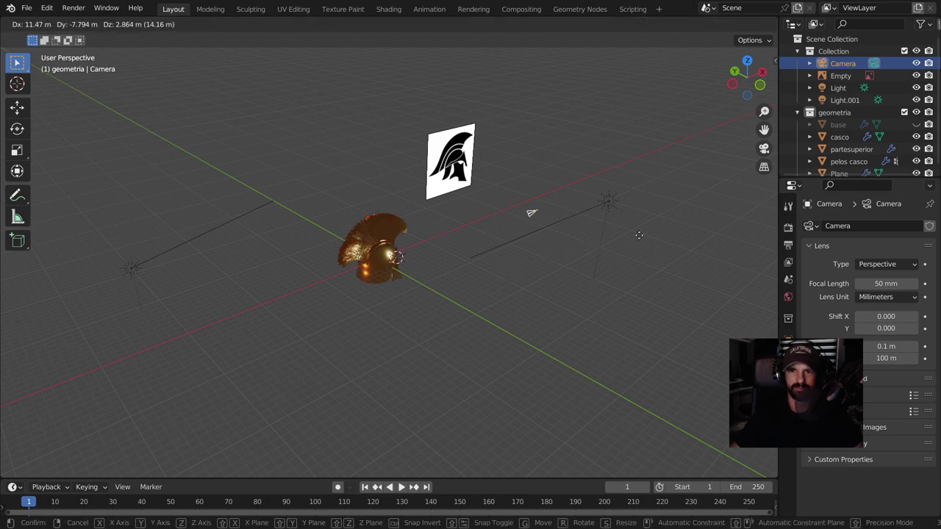
pyautogui.click(655, 229)
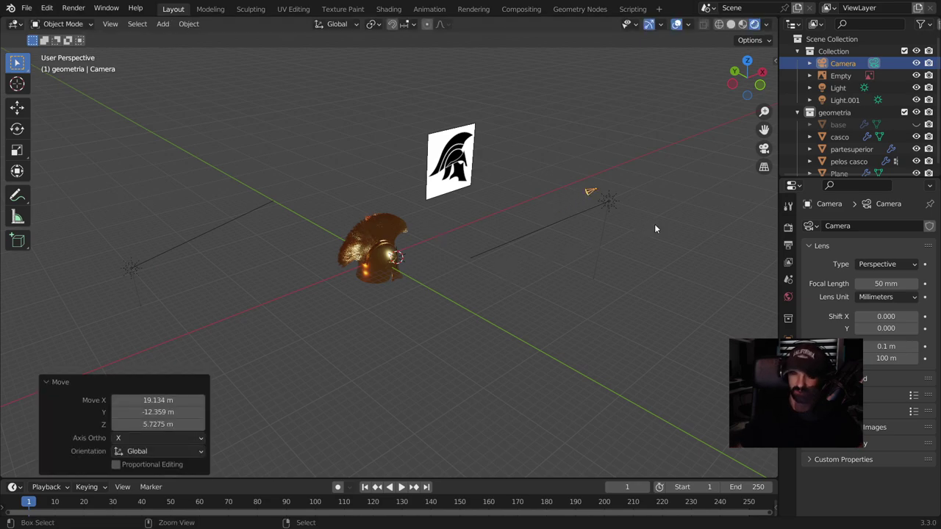
pyautogui.press('KP_0')
pyautogui.scroll(2, 396, 289)
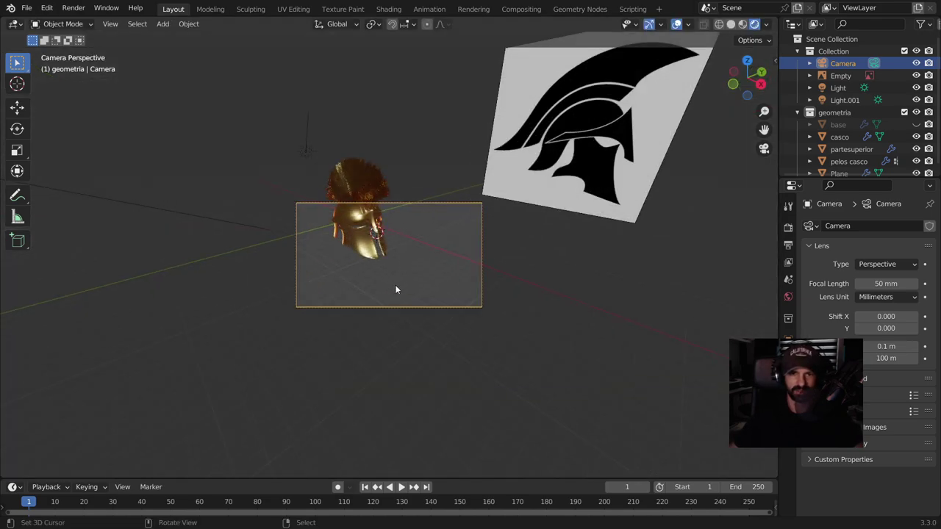
pyautogui.press('g')
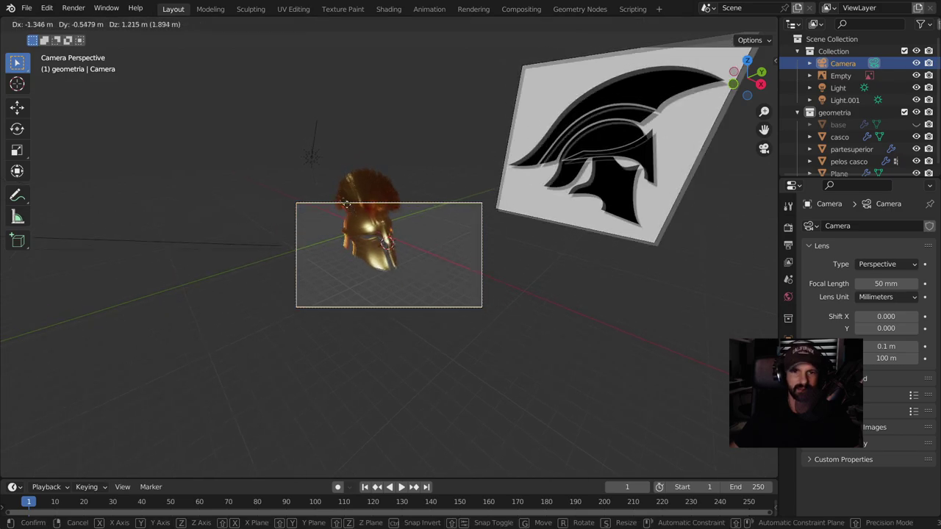
pyautogui.click(229, 55)
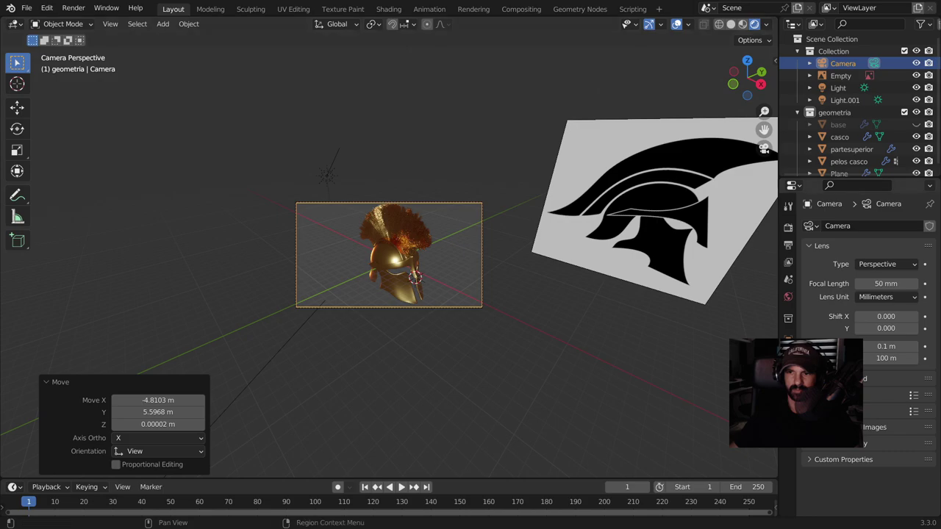
# - Reduce the camera's focal length from 50 mm to 39 mm, then deselect it
pyautogui.moveTo(852, 286); pyautogui.dragTo(794, 287)
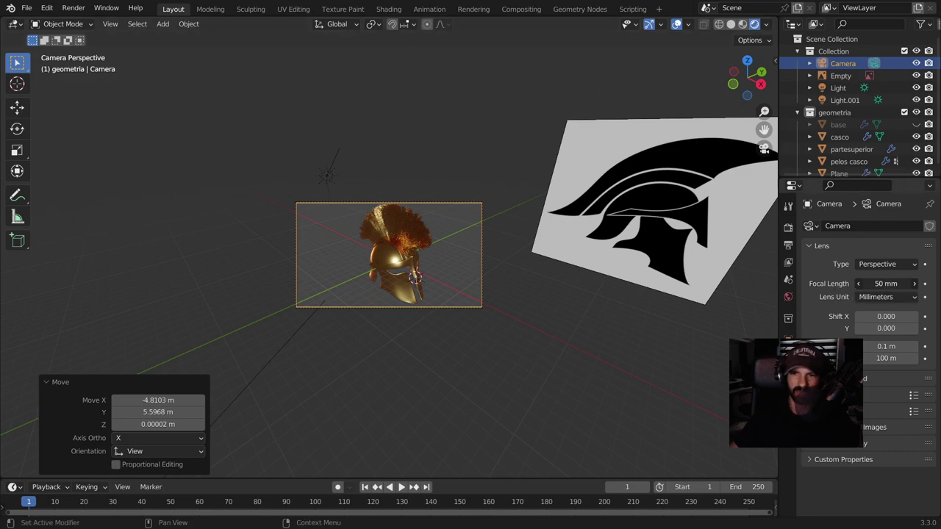
pyautogui.scroll(2, 380, 362)
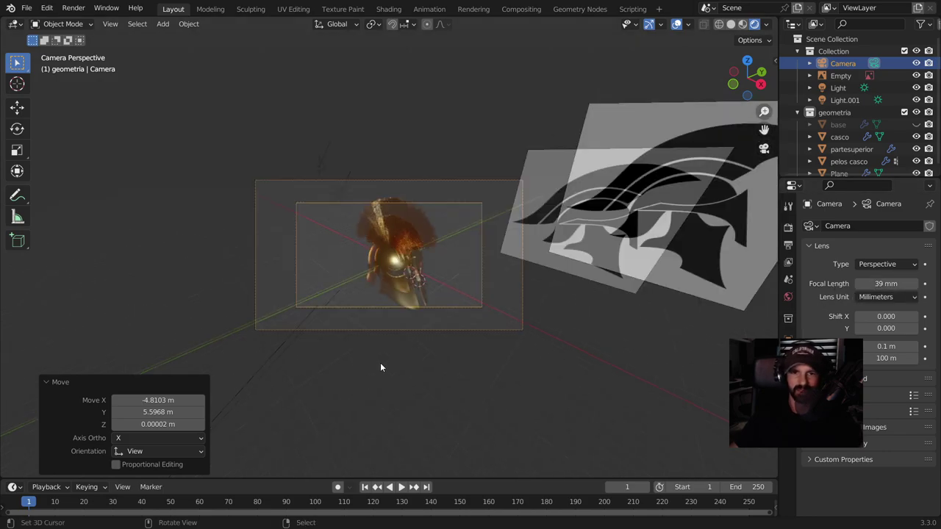
pyautogui.scroll(3, 384, 361)
pyautogui.moveTo(412, 358); pyautogui.dragTo(585, 324, button='middle')
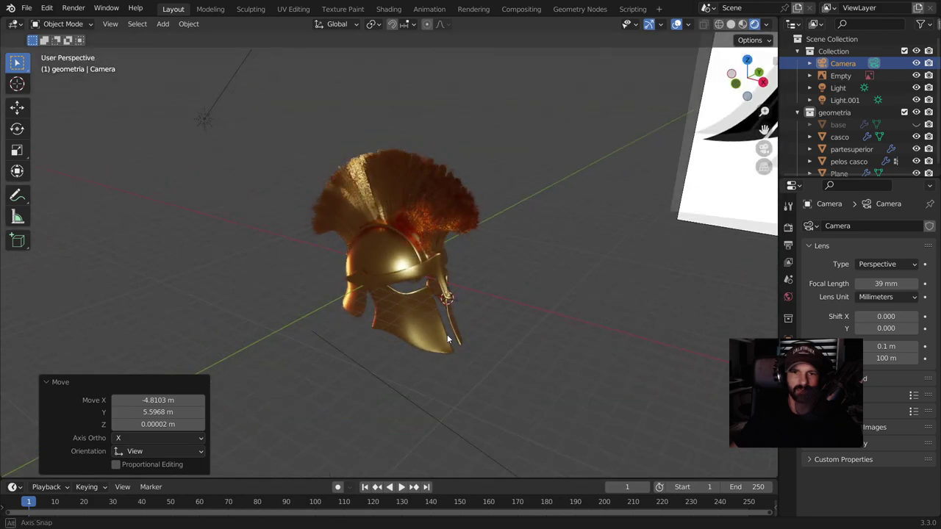
pyautogui.click(584, 318)
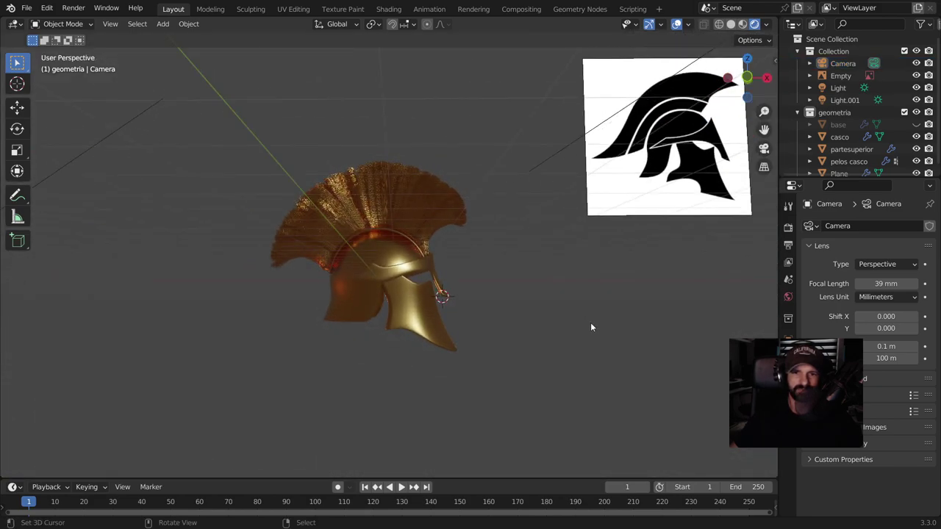
# - Return the viewport to Material Preview shading and orbit to a side view of the gold helmet
pyautogui.moveTo(549, 319)
pyautogui.mouseDown(button='middle')
pyautogui.moveTo(500, 333)
pyautogui.moveTo(271, 318)
pyautogui.moveTo(248, 338)
pyautogui.moveTo(262, 363)
pyautogui.moveTo(306, 376)
pyautogui.moveTo(550, 344)
pyautogui.moveTo(588, 243)
pyautogui.mouseUp(button='middle')
pyautogui.scroll(3, 609, 171)
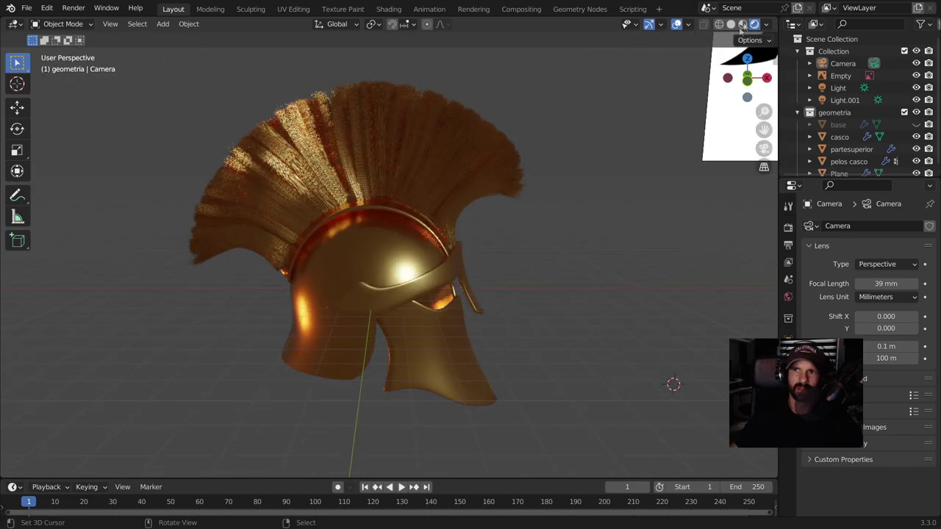
pyautogui.press('z')
pyautogui.moveTo(561, 190)
pyautogui.mouseDown(button='middle')
pyautogui.moveTo(435, 244)
pyautogui.moveTo(261, 256)
pyautogui.moveTo(200, 243)
pyautogui.moveTo(197, 210)
pyautogui.moveTo(369, 258)
pyautogui.mouseUp(button='middle')
pyautogui.scroll(-3, 370, 258)
pyautogui.scroll(-2, 371, 260)
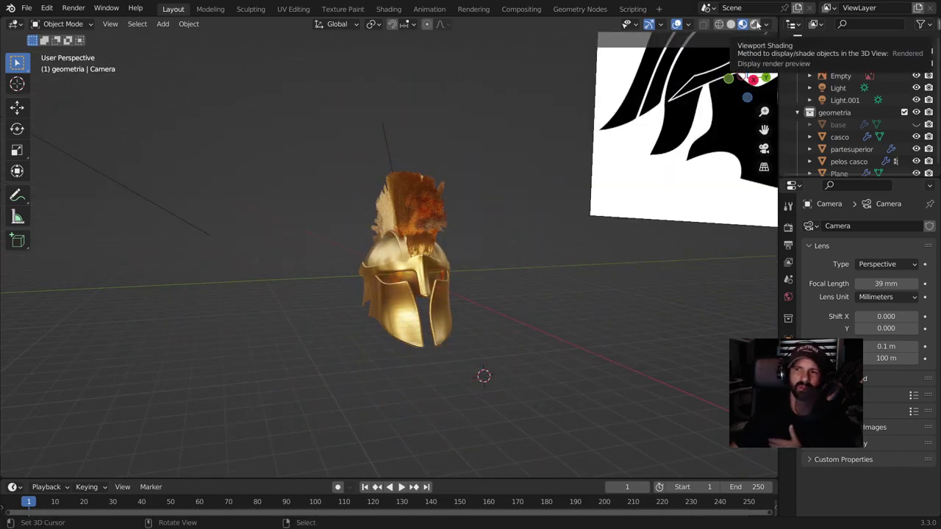
pyautogui.moveTo(471, 254)
pyautogui.mouseDown(button='middle')
pyautogui.moveTo(575, 259)
pyautogui.moveTo(542, 226)
pyautogui.moveTo(401, 253)
pyautogui.mouseUp(button='middle')
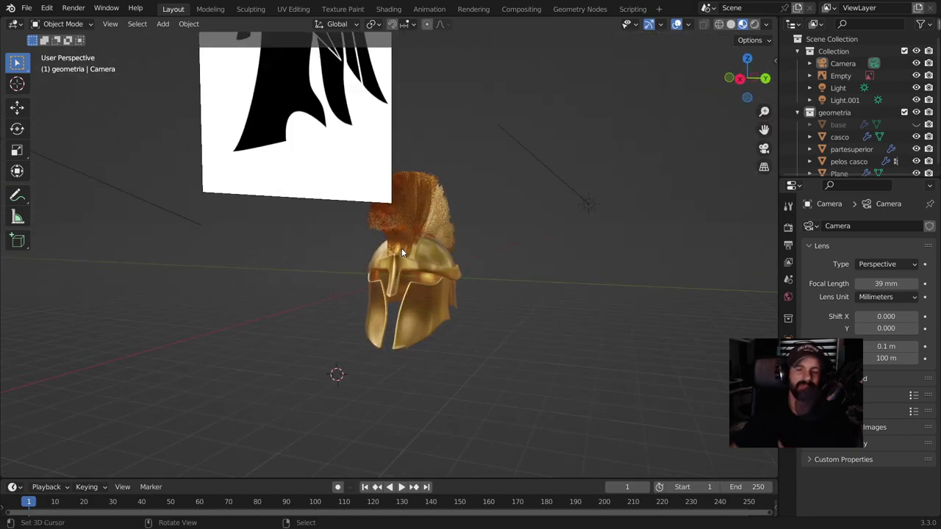